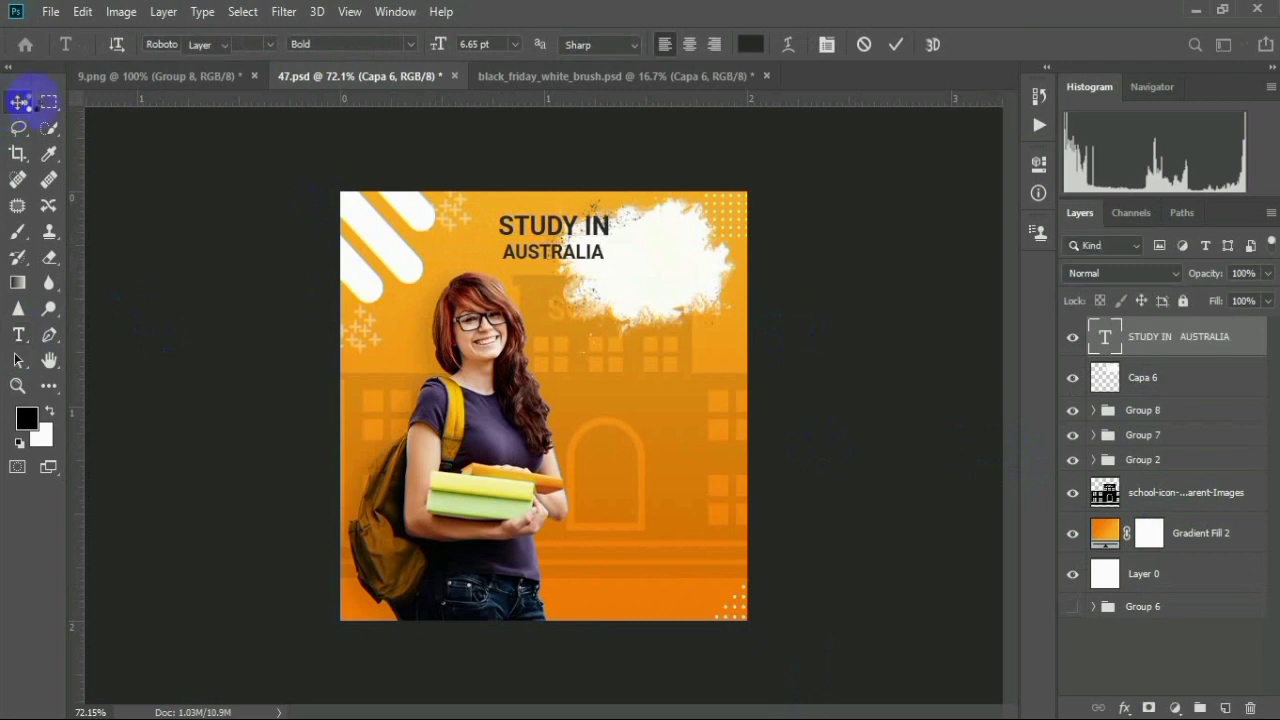
Move the STUDY IN AUSTRALIA text onto the white brush splash and check its placement by hiding and showing it
drag(535, 231, 683, 243)
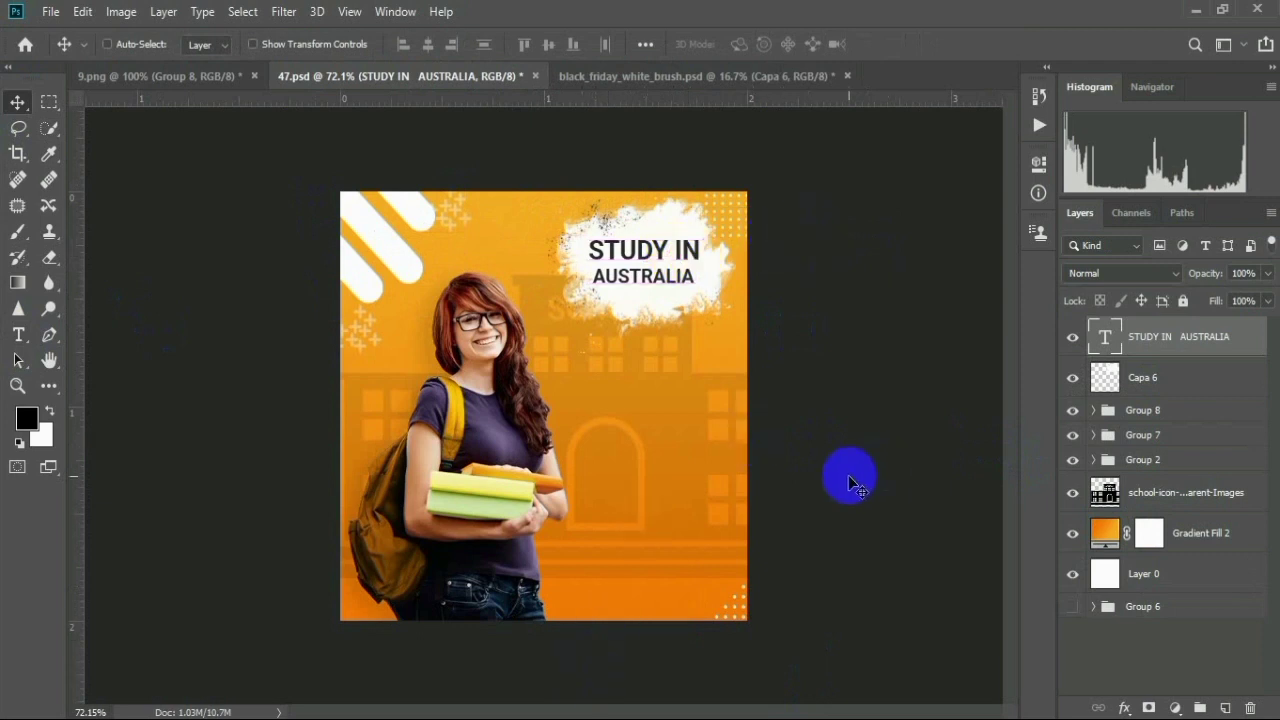
click(1090, 347)
click(1074, 338)
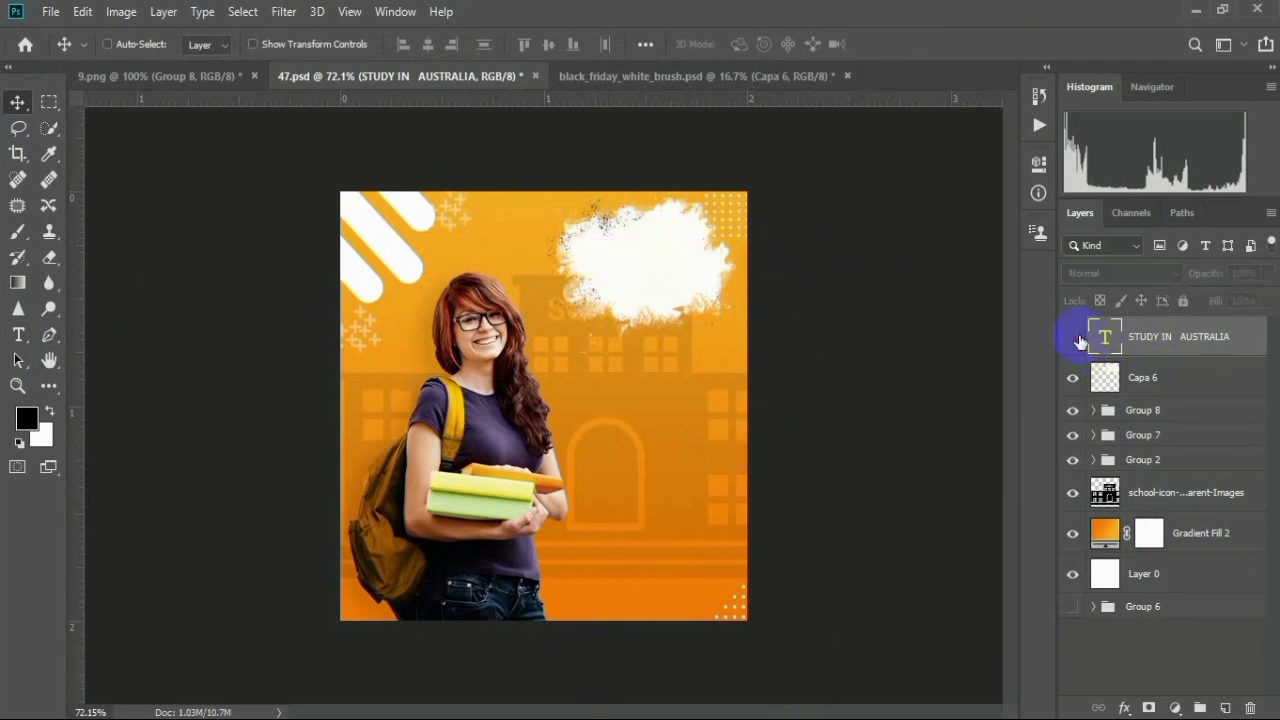
click(1074, 338)
click(1074, 338)
click(1074, 338)
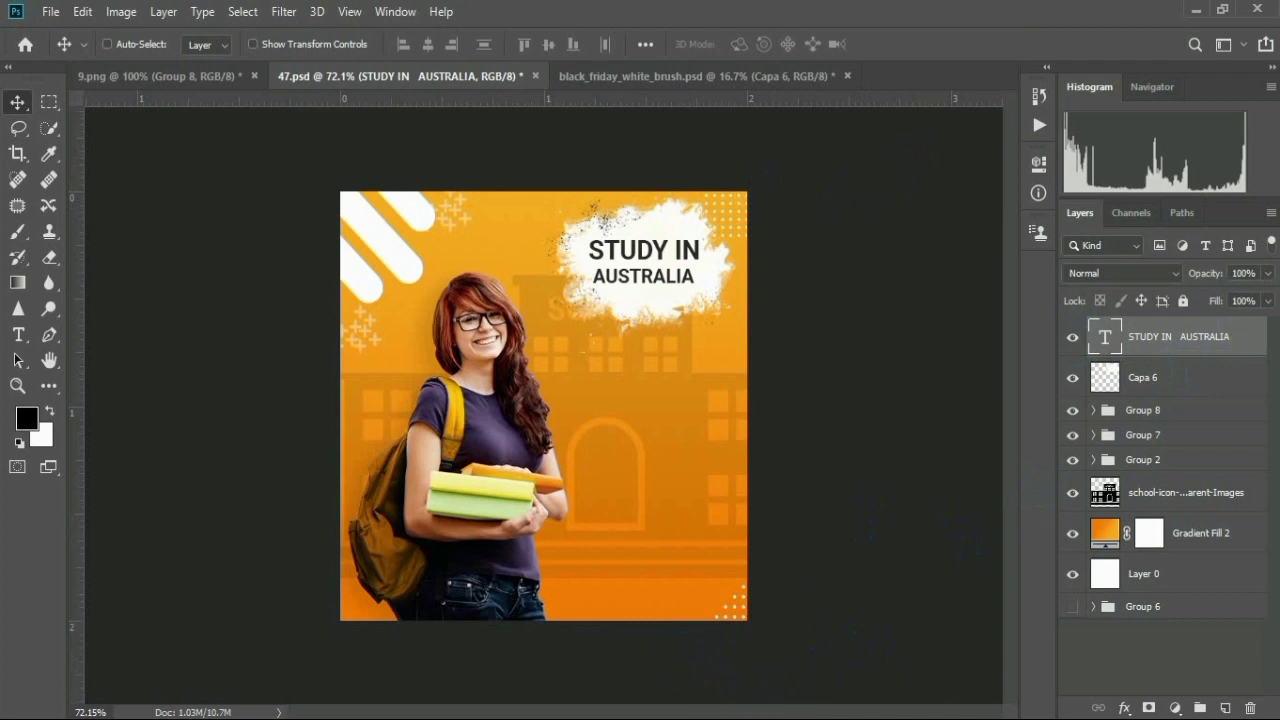
drag(855, 487, 857, 488)
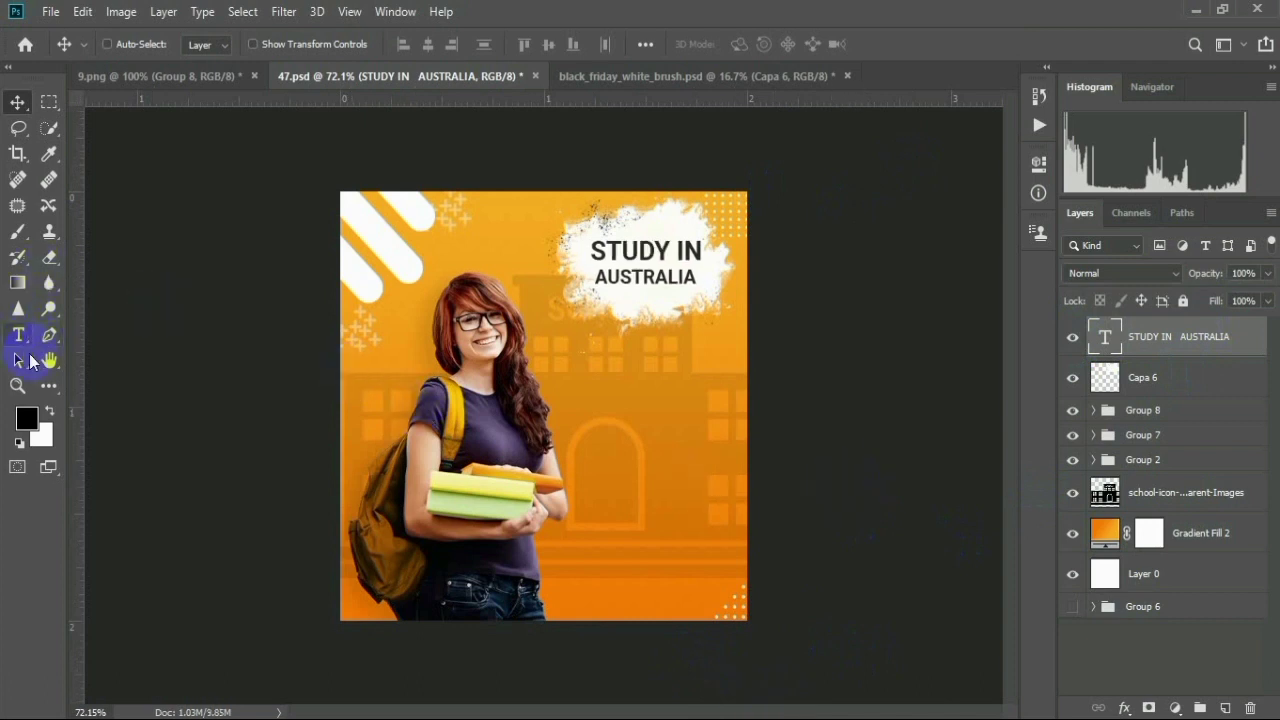
Draw a rectangle shape about 157 by 164 px over the left part of the white brush splash
click(50, 387)
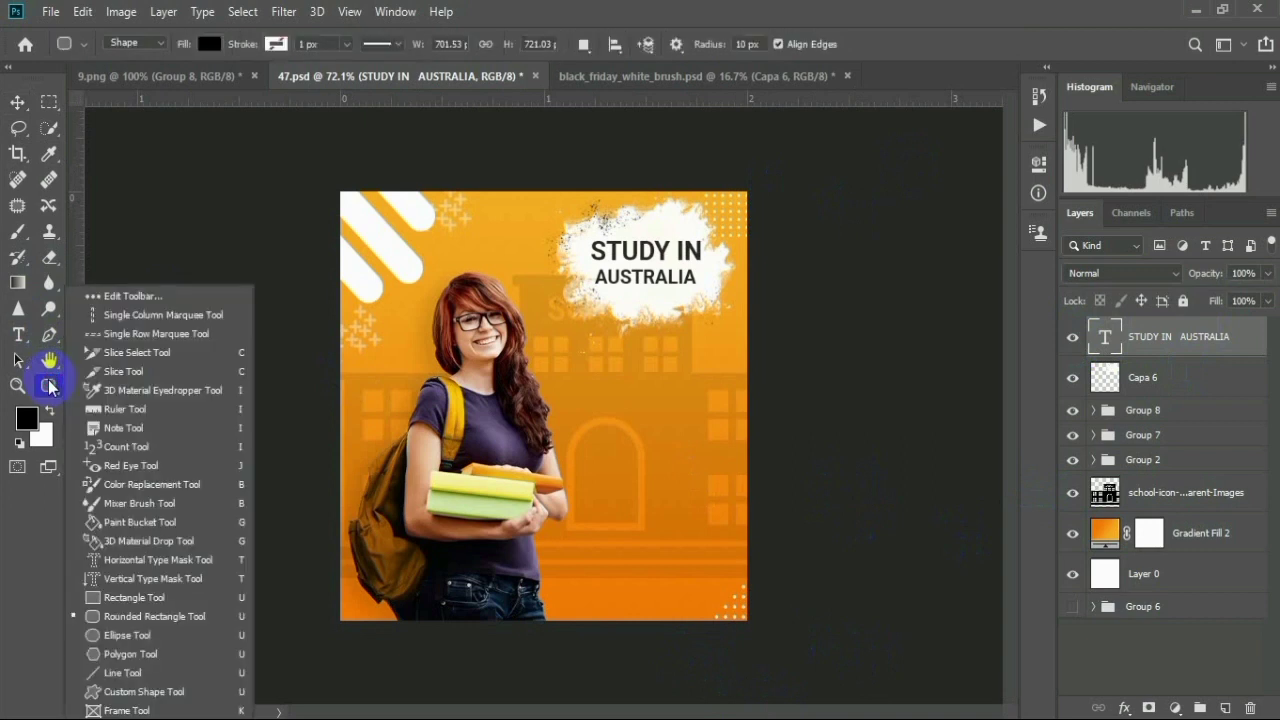
click(120, 599)
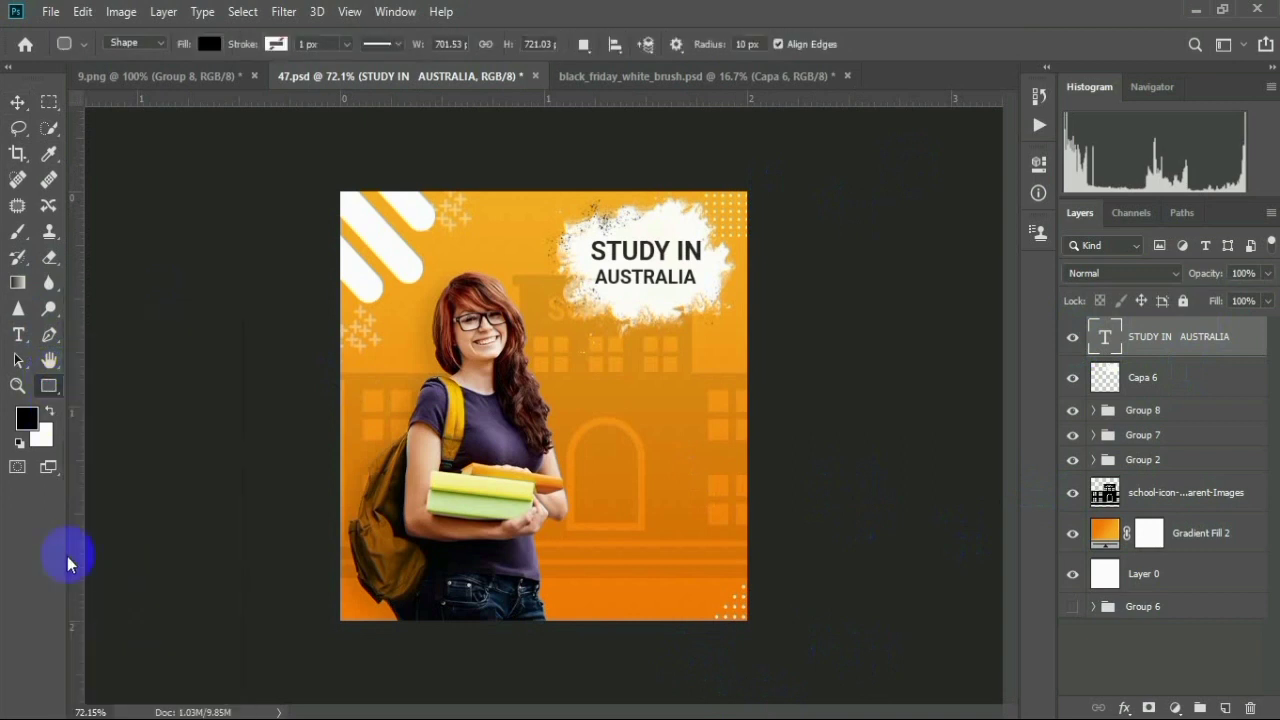
drag(535, 205, 638, 321)
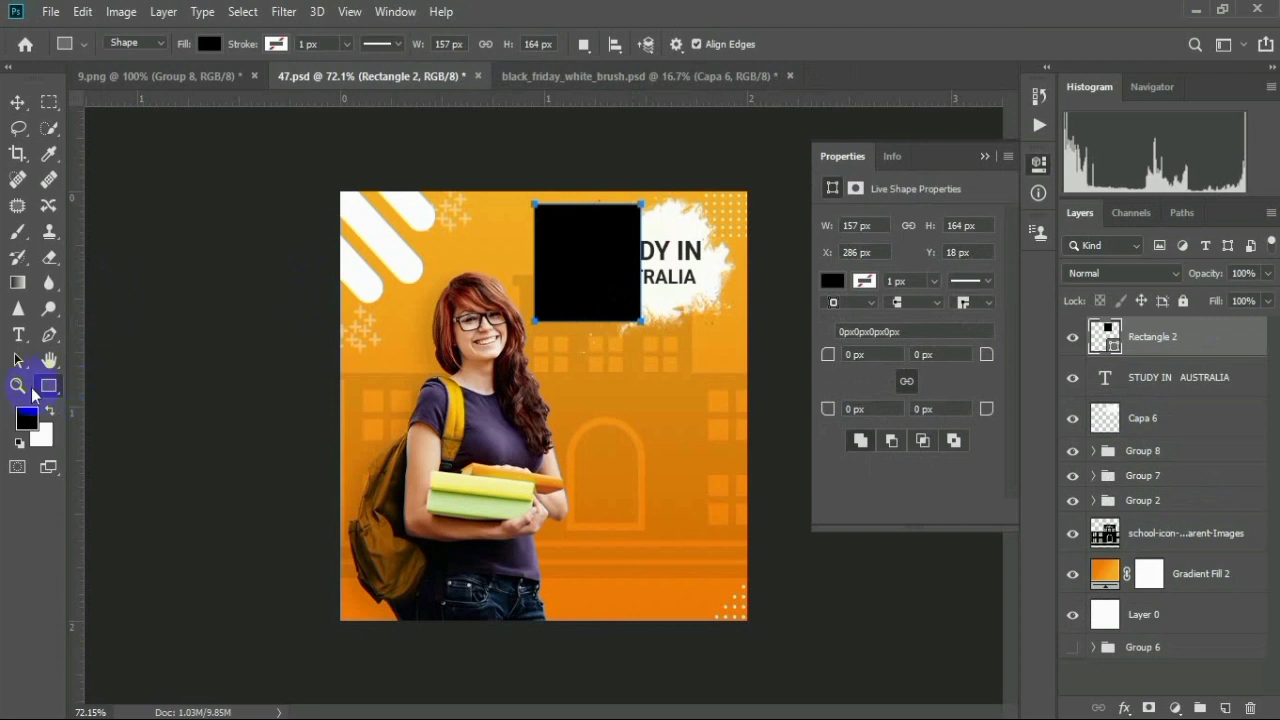
Remove the rectangle's fill and give it a black stroke 5 px wide
click(208, 44)
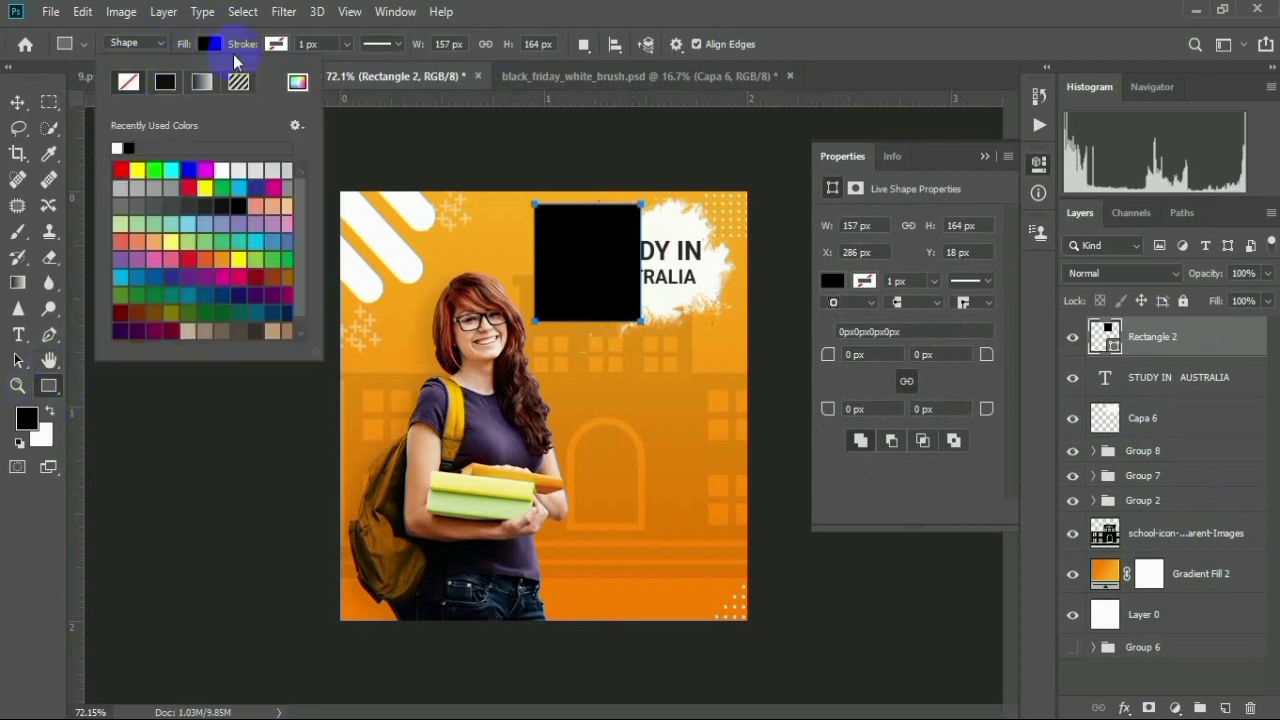
click(276, 44)
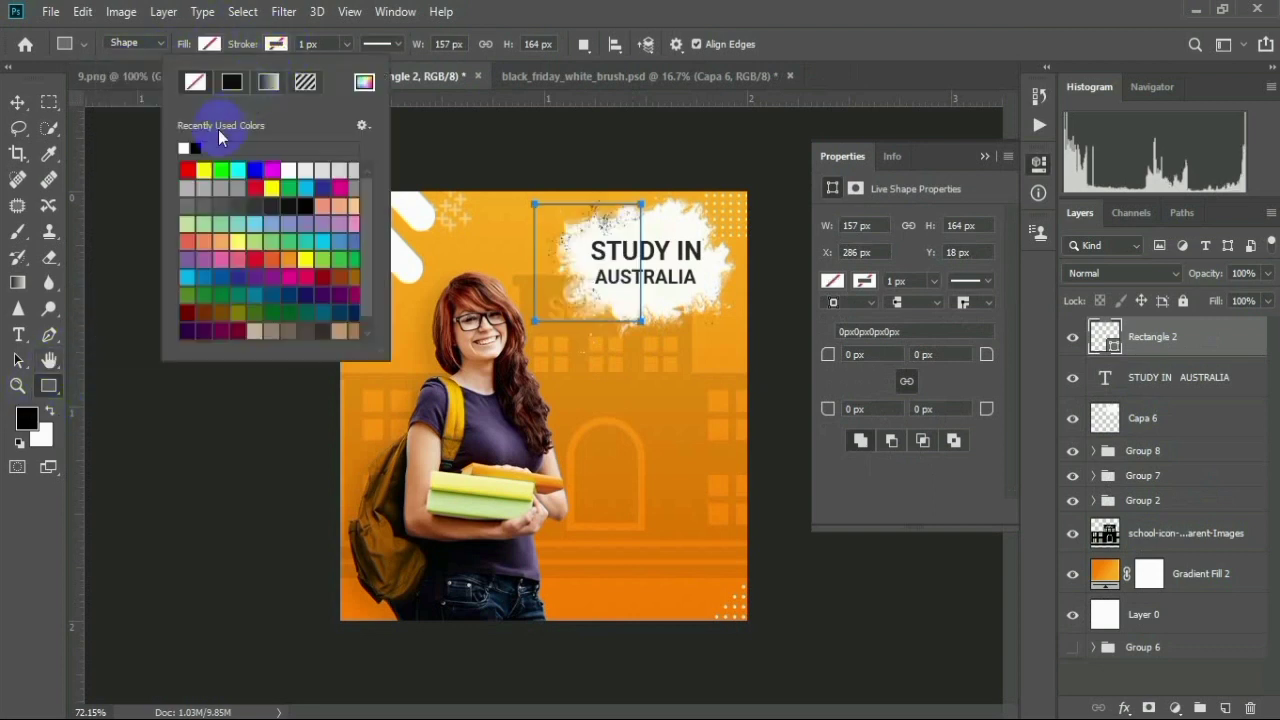
click(196, 148)
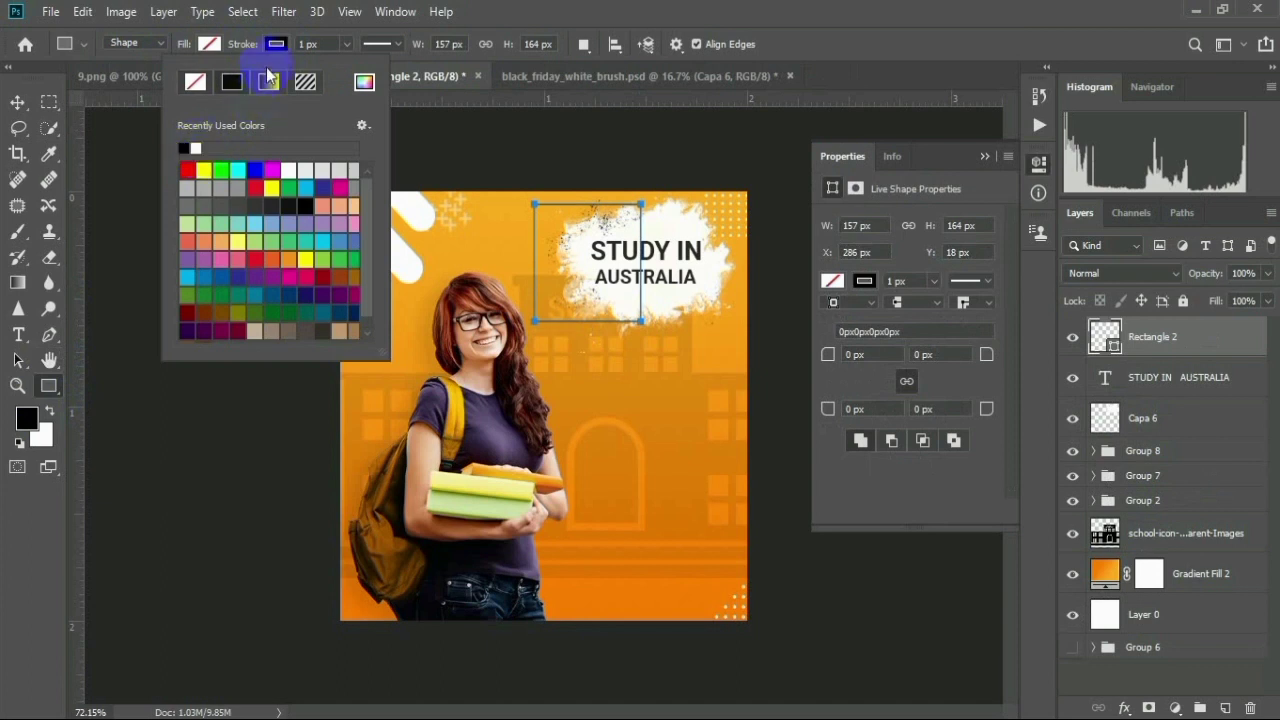
drag(228, 48, 241, 50)
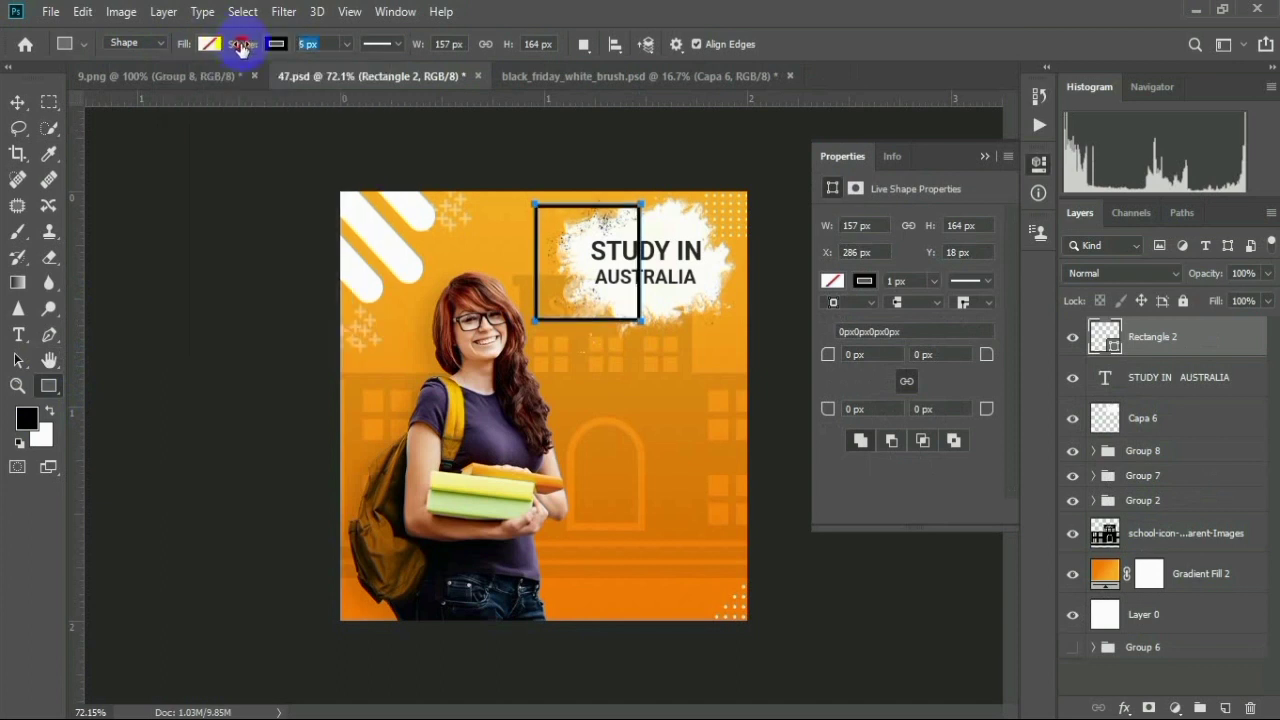
Rasterize the Rectangle 2 layer and delete its right-hand portion to leave an open-sided bracket, clearing the selection
click(18, 102)
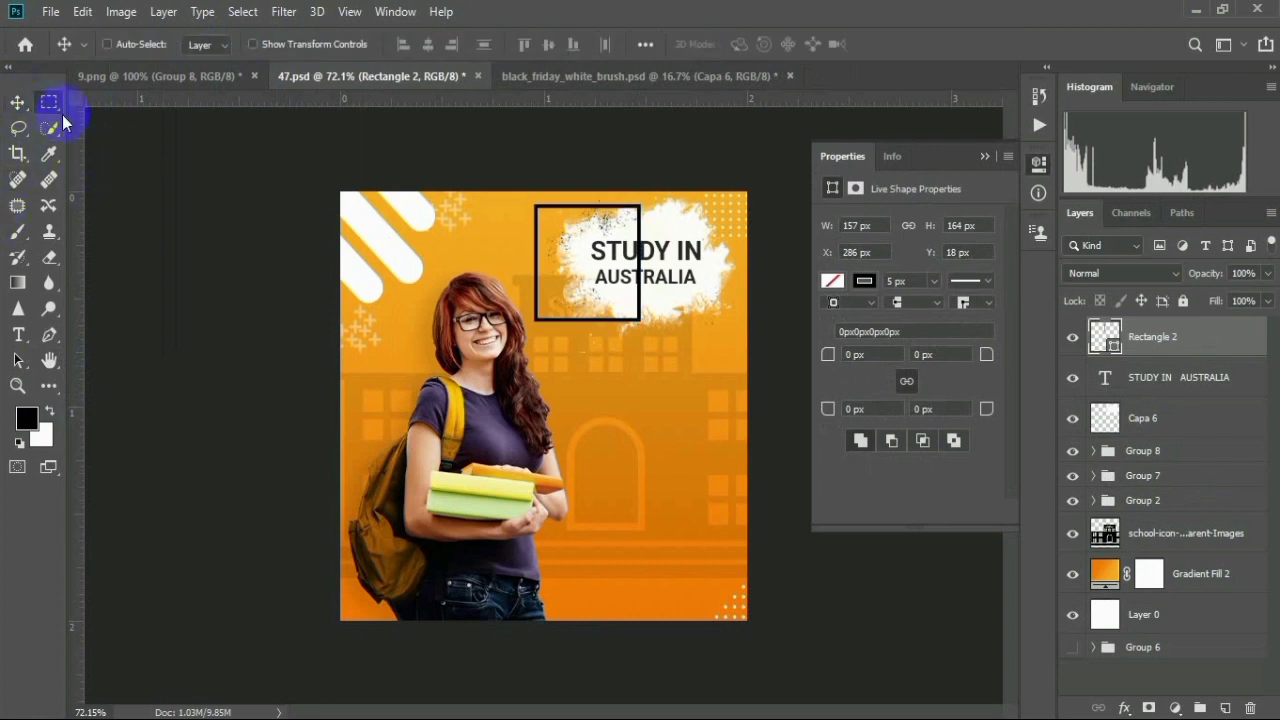
click(49, 104)
right_click(1200, 336)
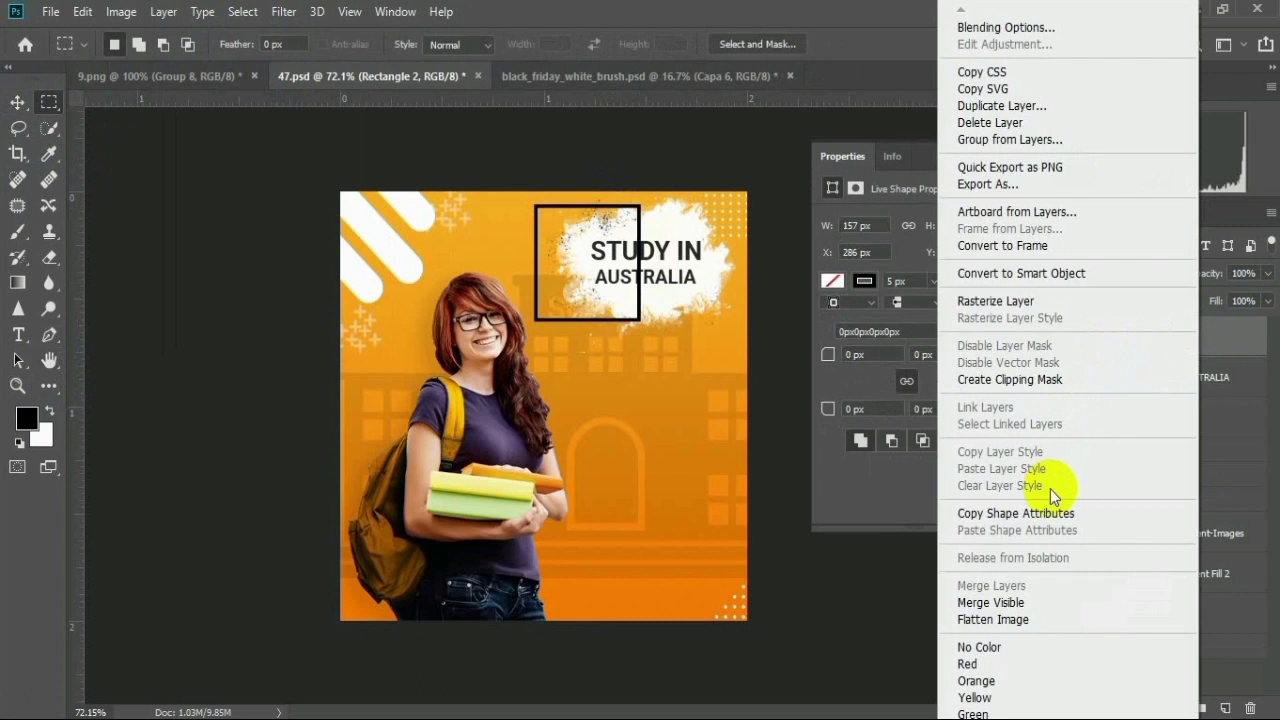
click(1064, 306)
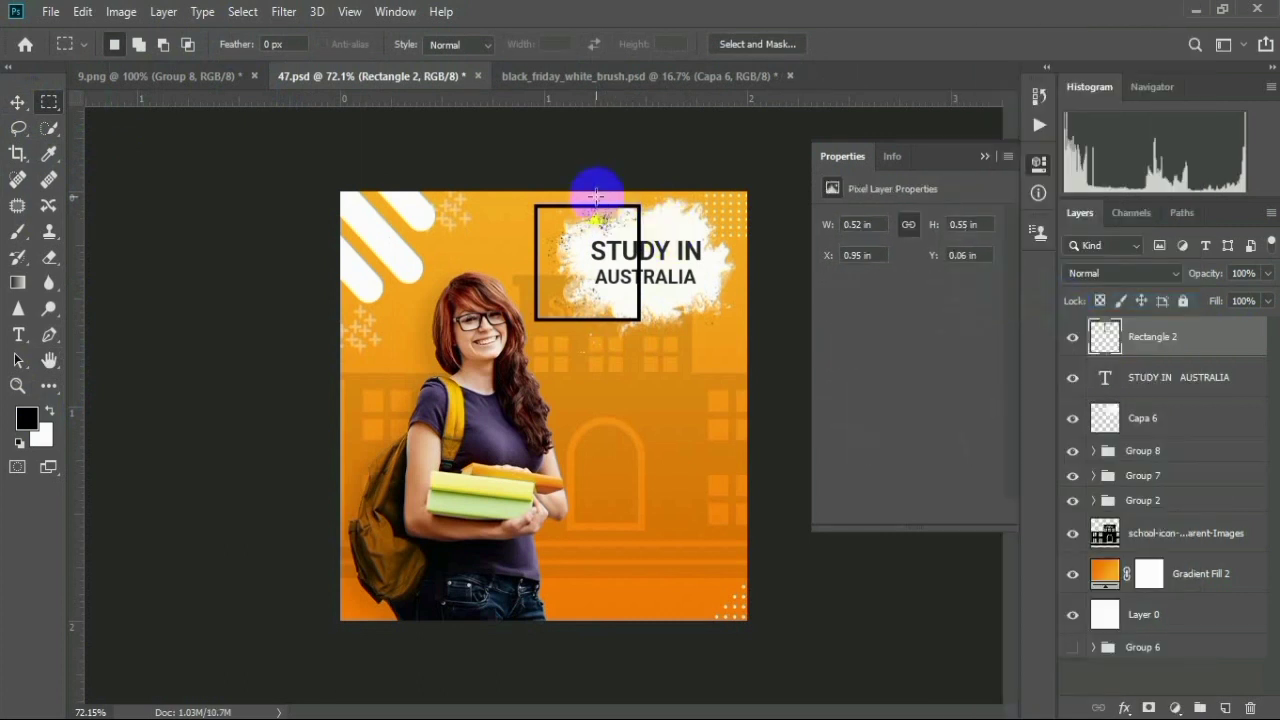
drag(612, 187, 650, 342)
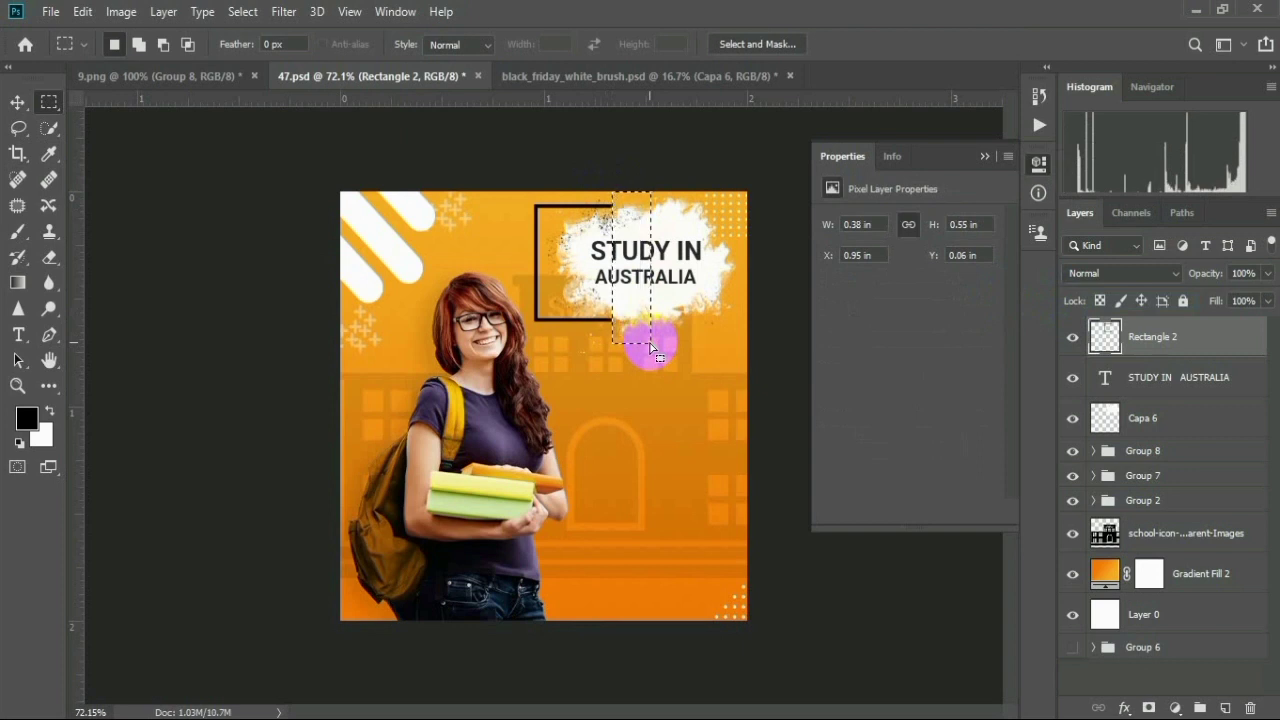
key(Delete)
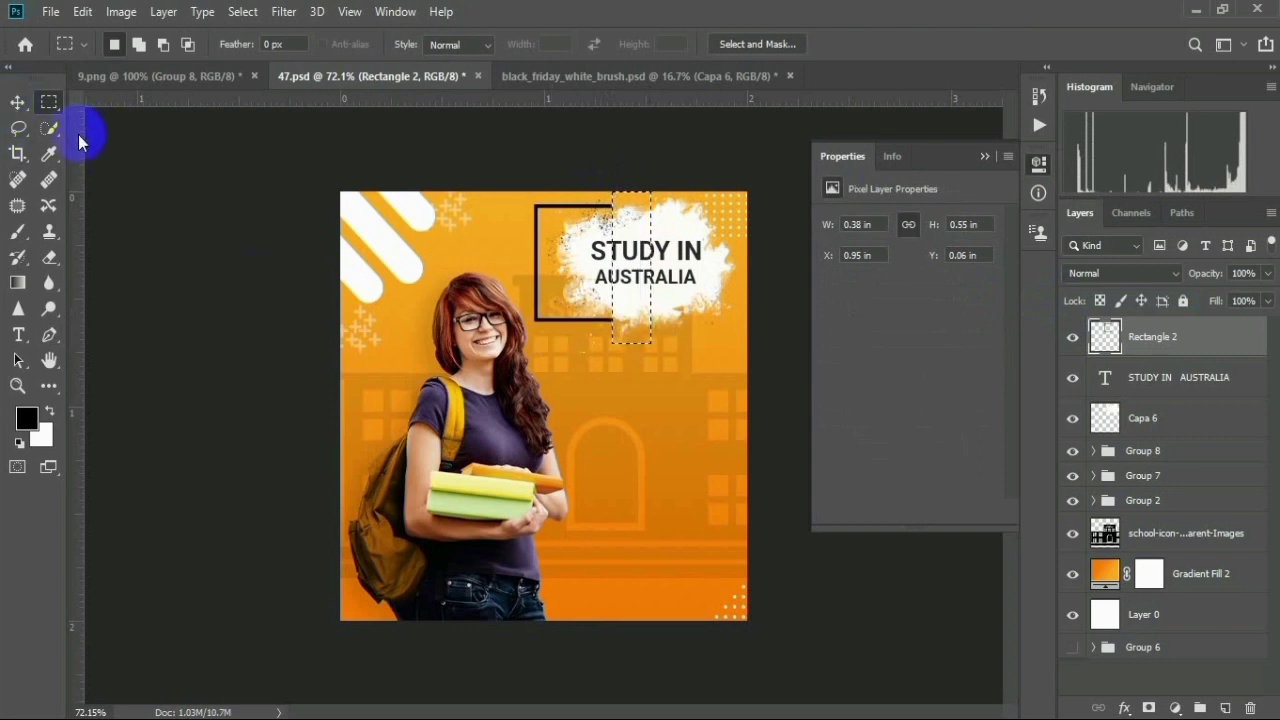
key(ctrl+d)
Duplicate the open bracket a short distance to the right, over the heading text
click(18, 102)
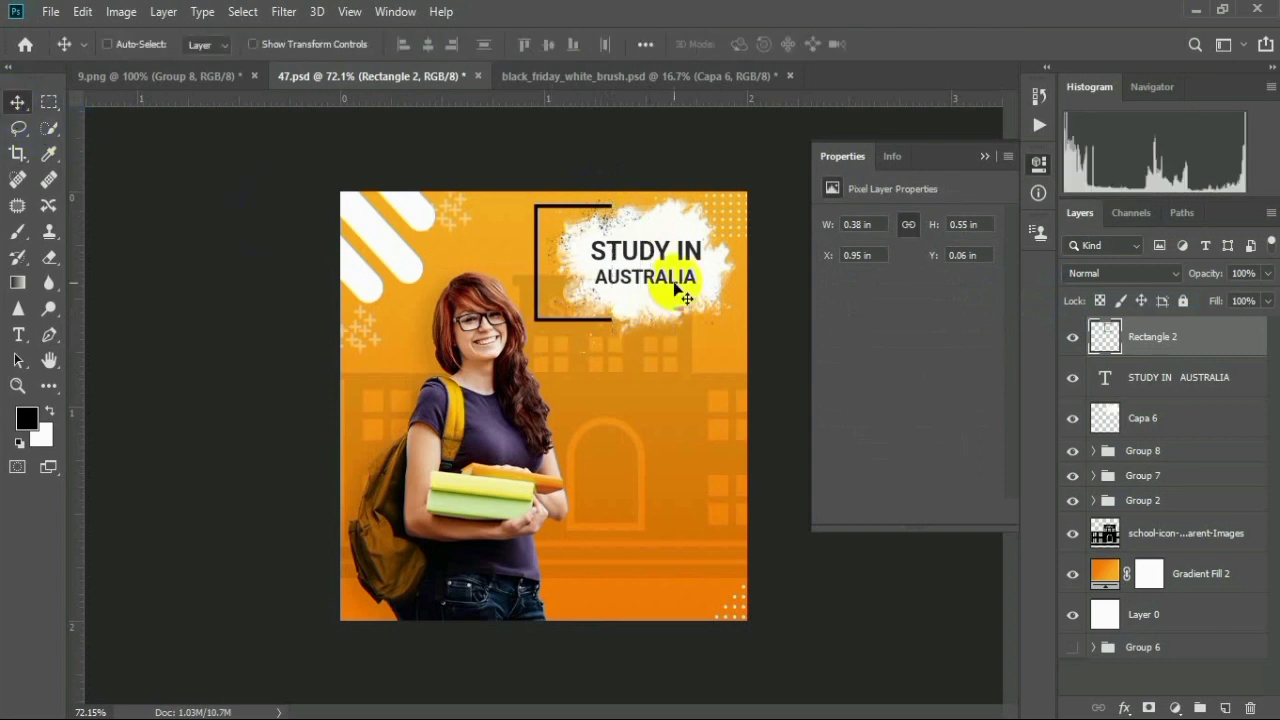
click(553, 295)
drag(545, 296, 620, 318)
key(ctrl)
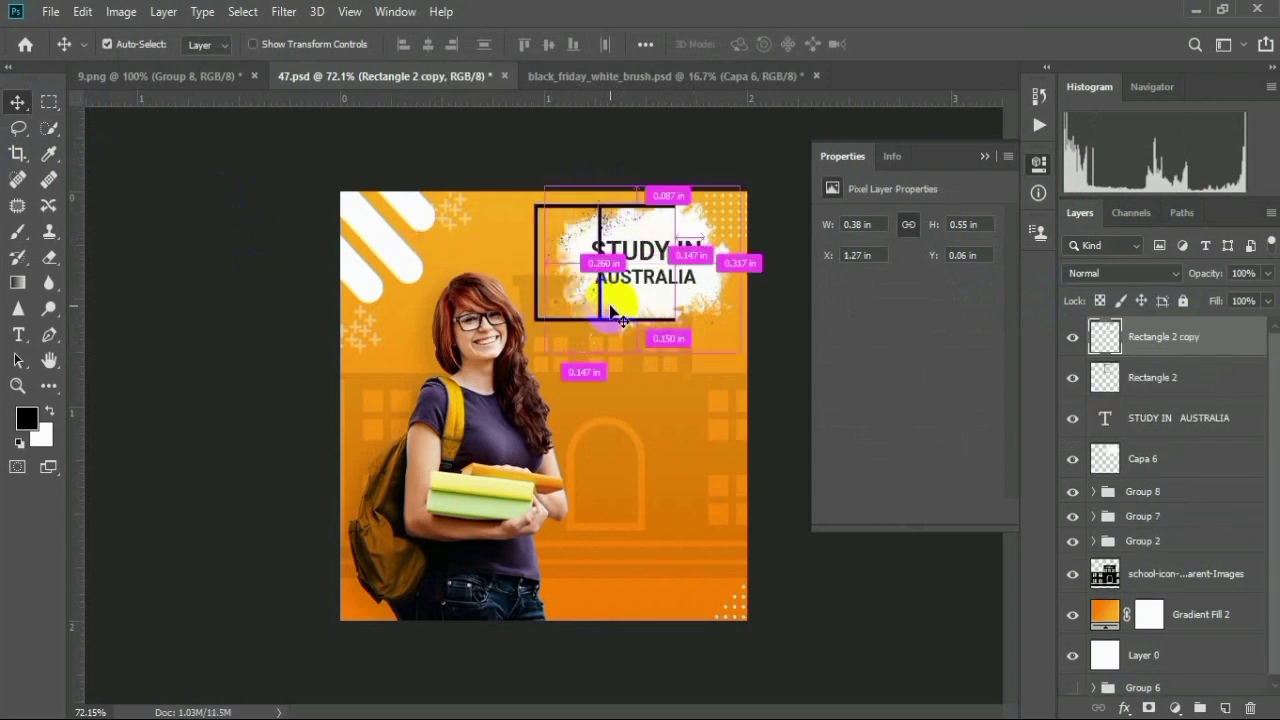
Flip the bracket copy horizontally and move it to the right side of the splash so both halves frame the heading
key(ctrl+t)
right_click(617, 313)
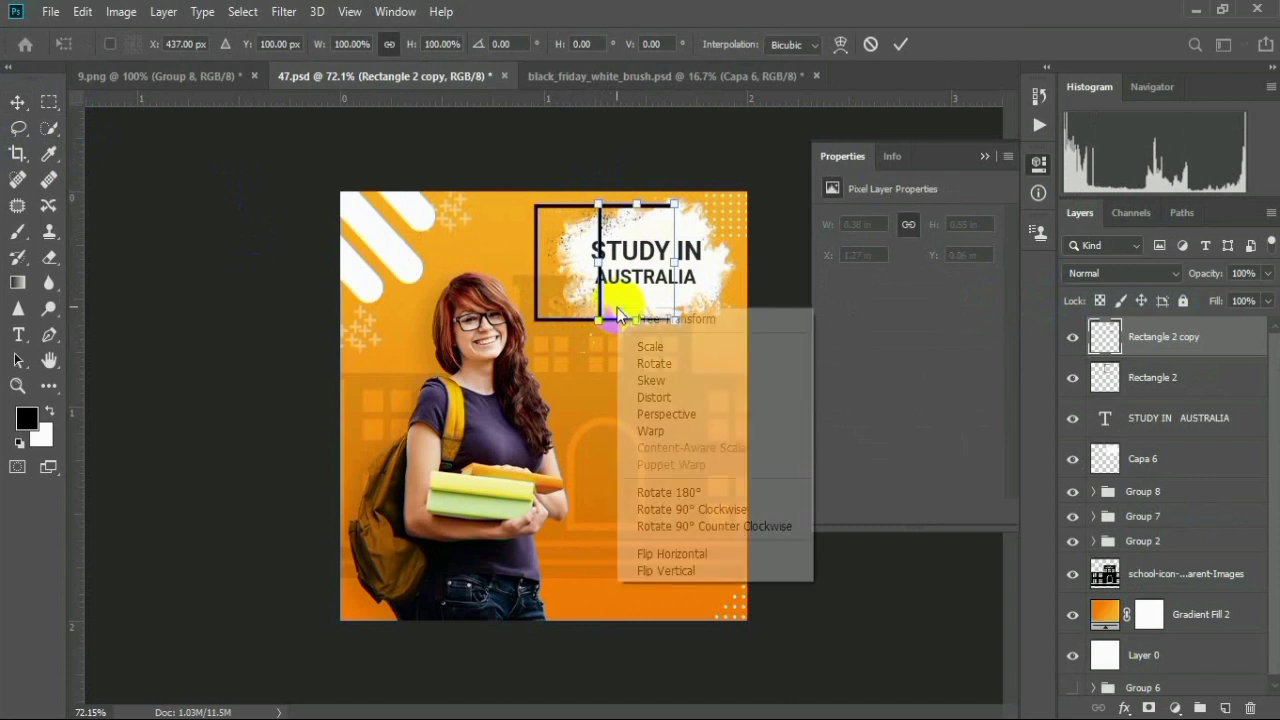
click(657, 556)
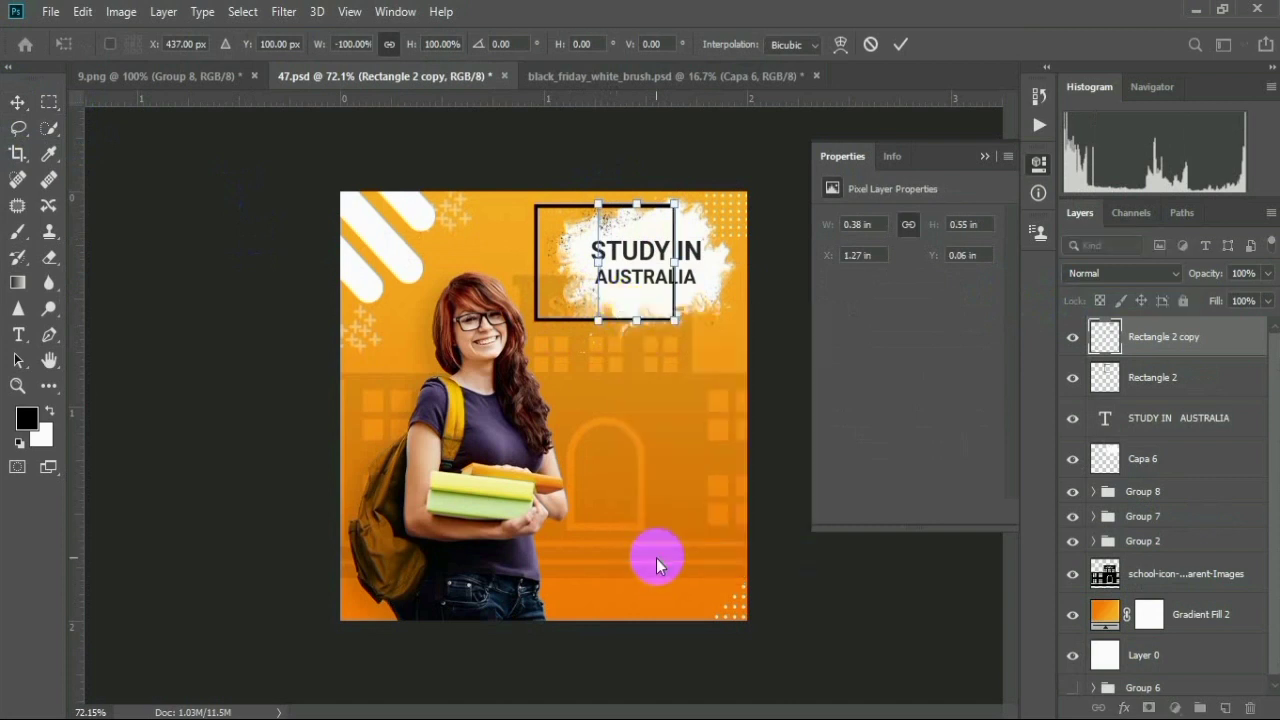
click(782, 365)
drag(671, 288, 731, 290)
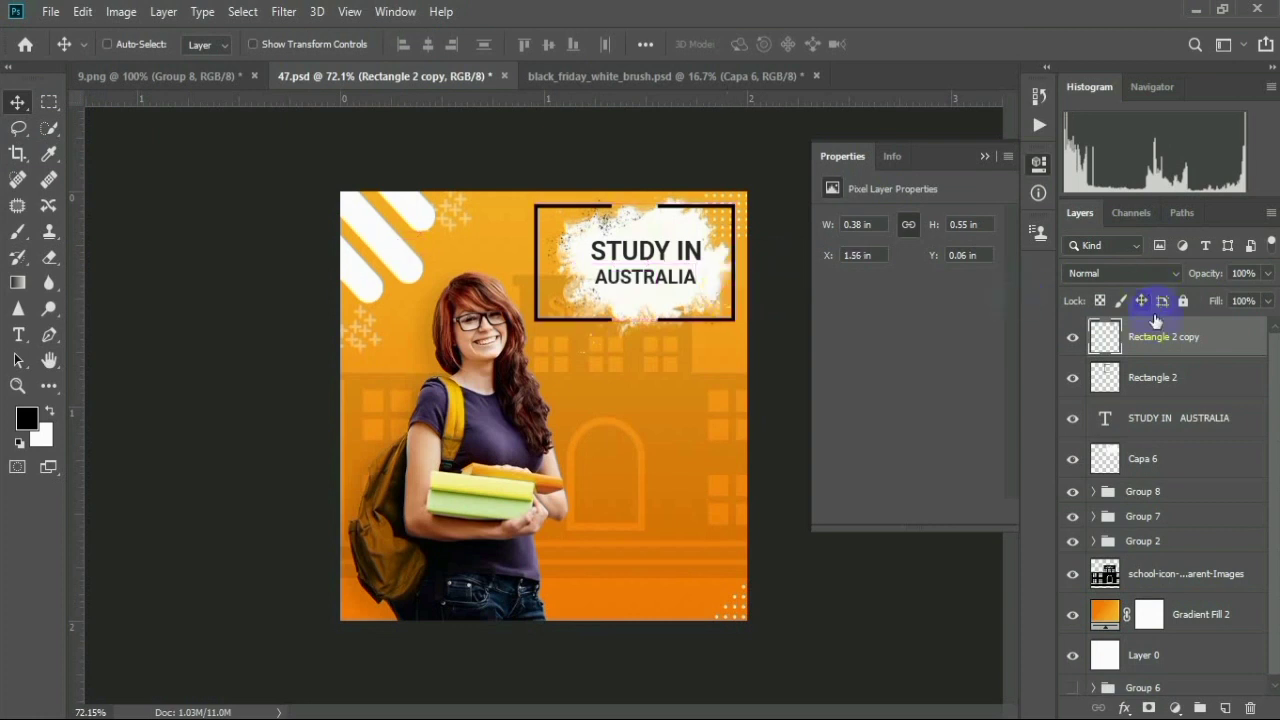
Narrow both bracket halves together to 94.59% width from the left and shift them slightly right around the heading
shift+click(1152, 378)
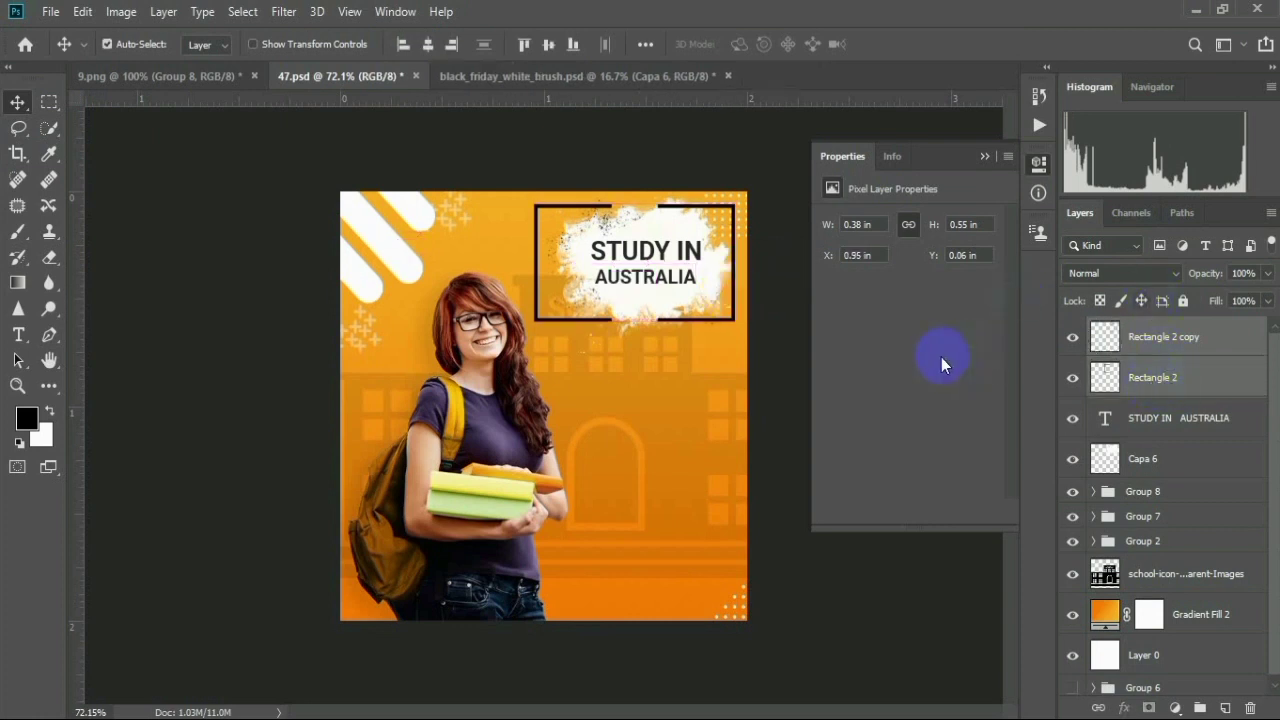
key(ctrl+t)
drag(533, 264, 551, 264)
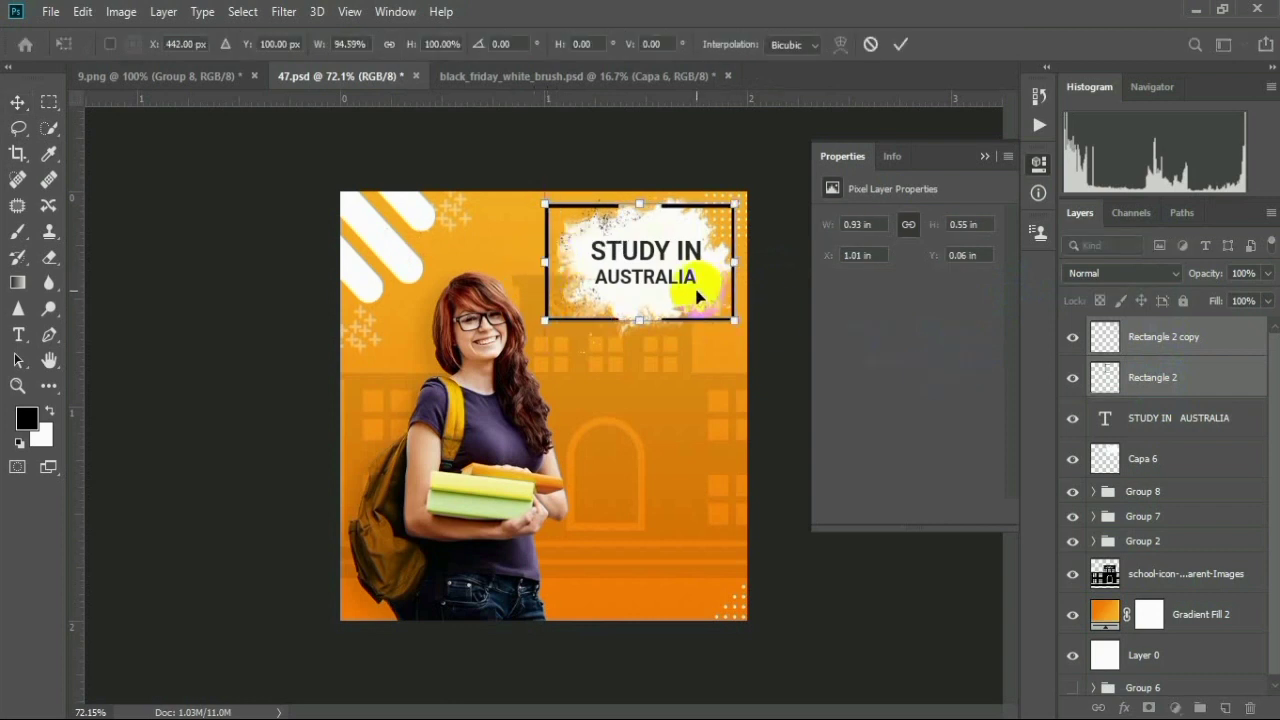
drag(697, 287, 702, 287)
key(Return)
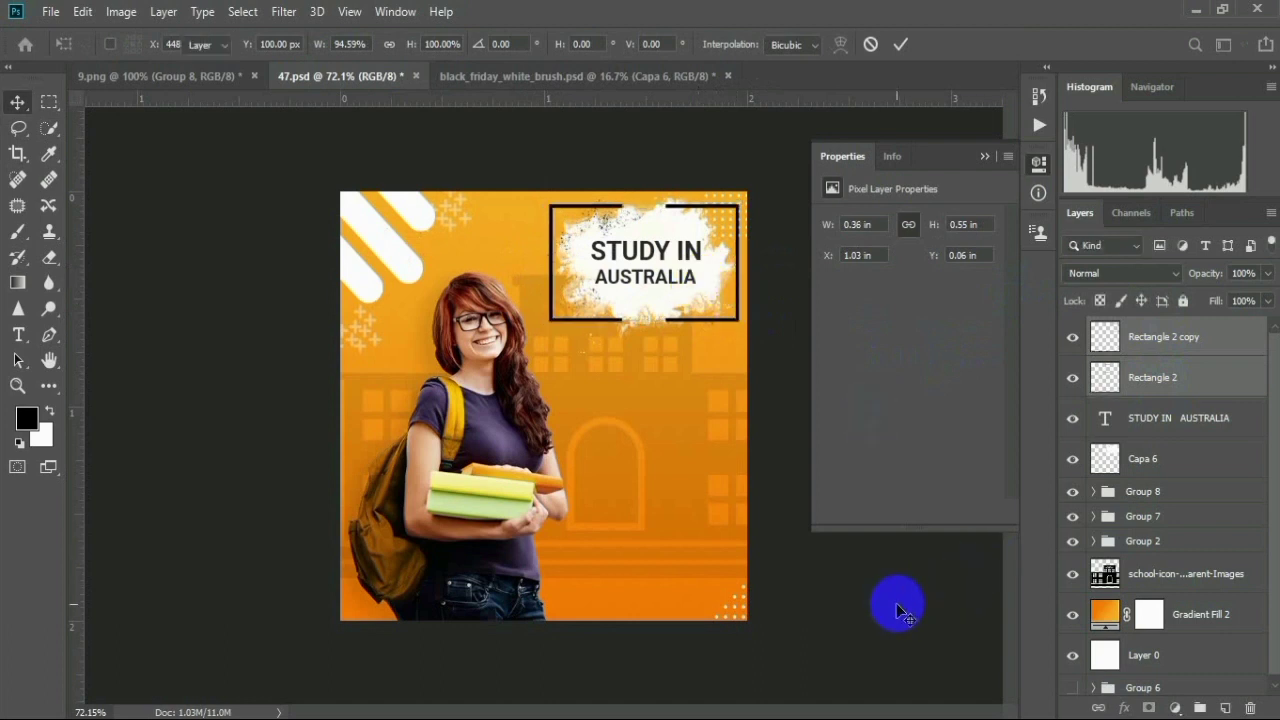
Group the two bracket layers, Rectangle 2 and Rectangle 2 copy
scroll(900, 603, down, 5)
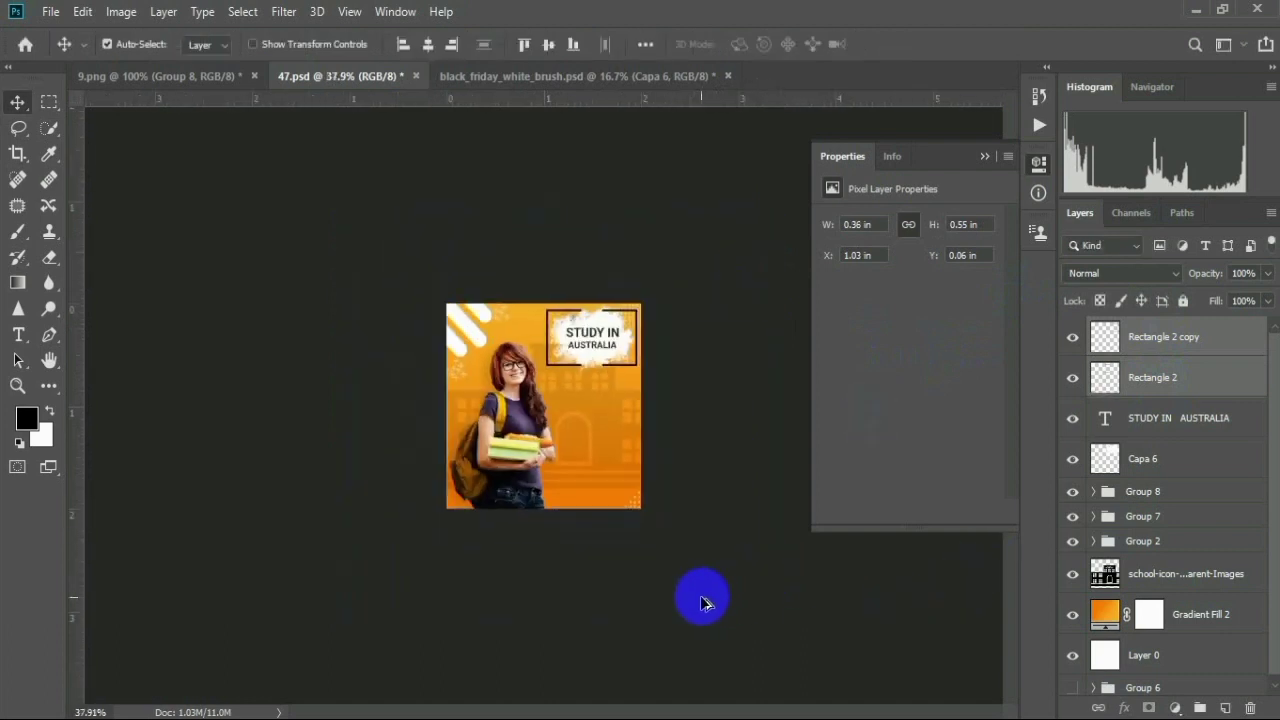
scroll(702, 603, up, 3)
scroll(702, 603, up, 1)
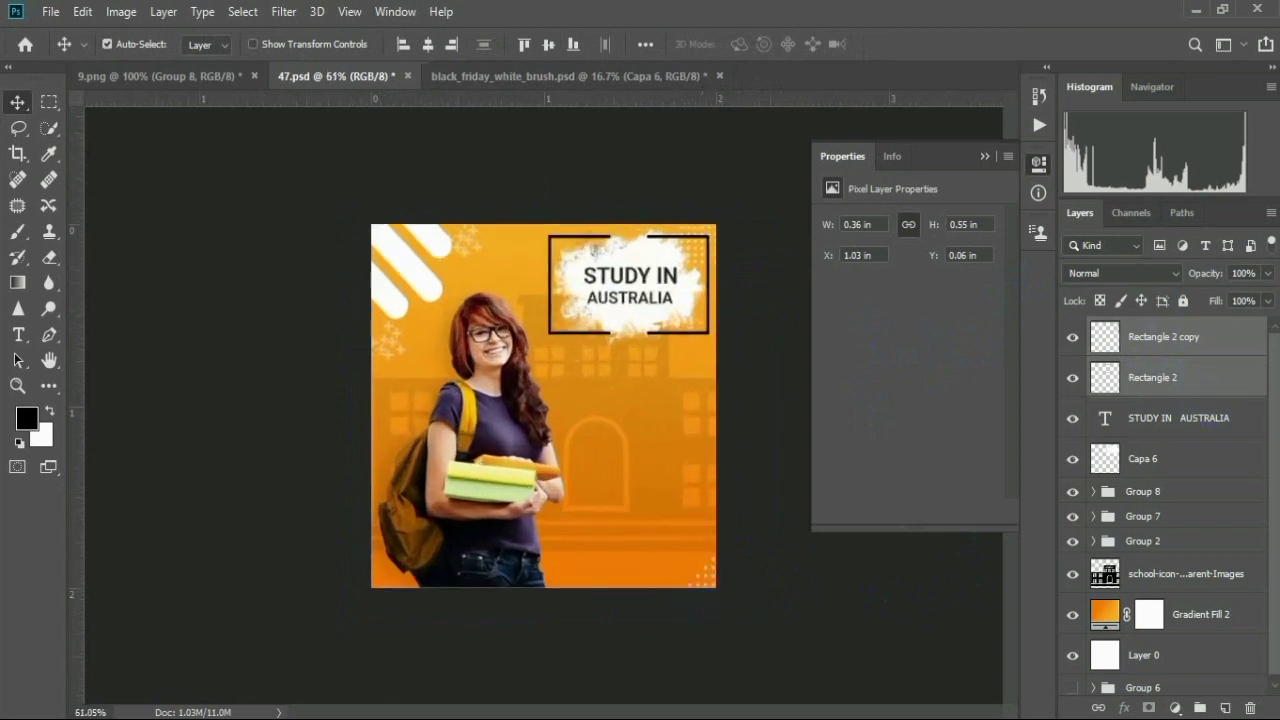
key(ctrl+g)
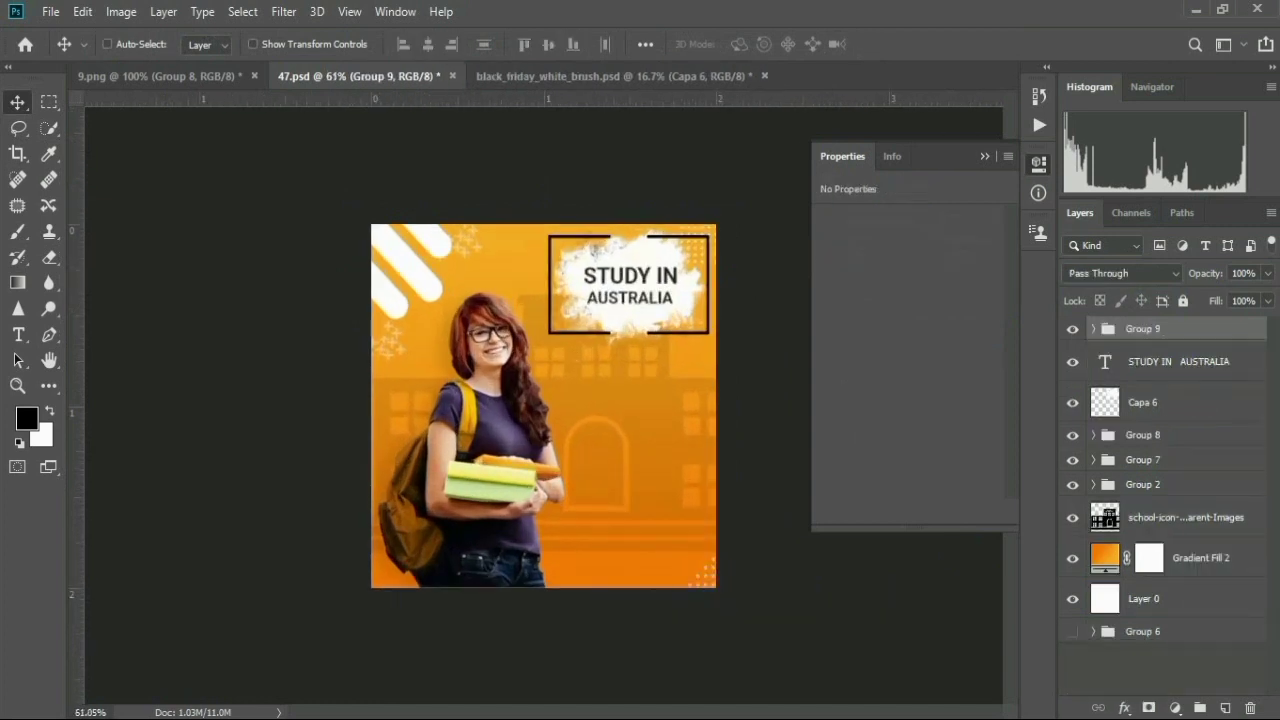
Compare the design with and without the frame by hiding and showing Group 9, and inspect its transform bounds
click(1071, 330)
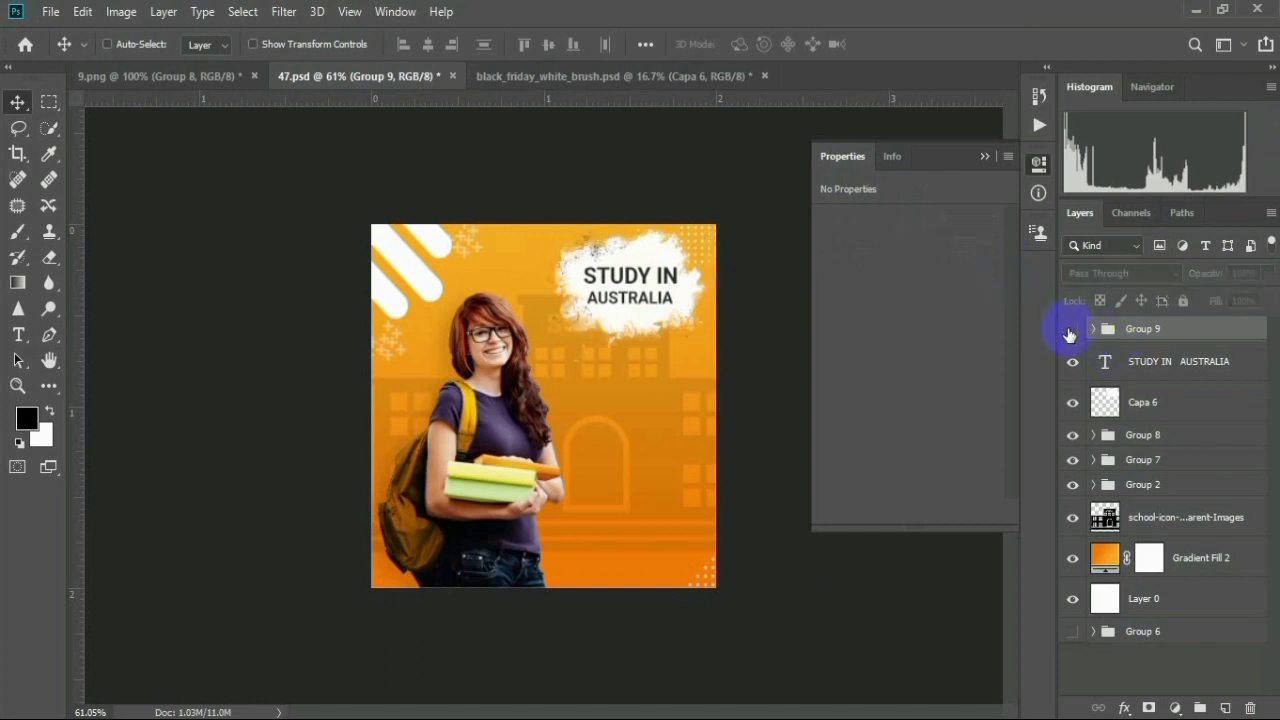
click(1071, 330)
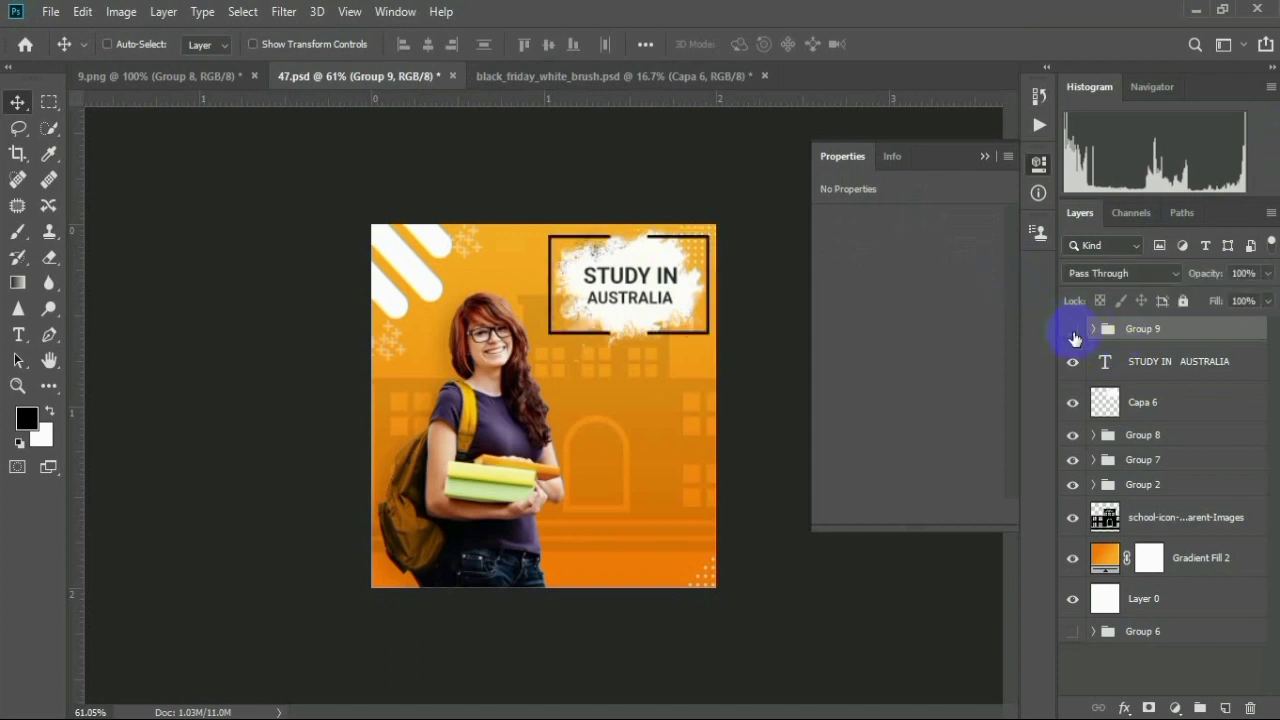
click(1073, 330)
click(1073, 330)
click(1070, 331)
click(1124, 416)
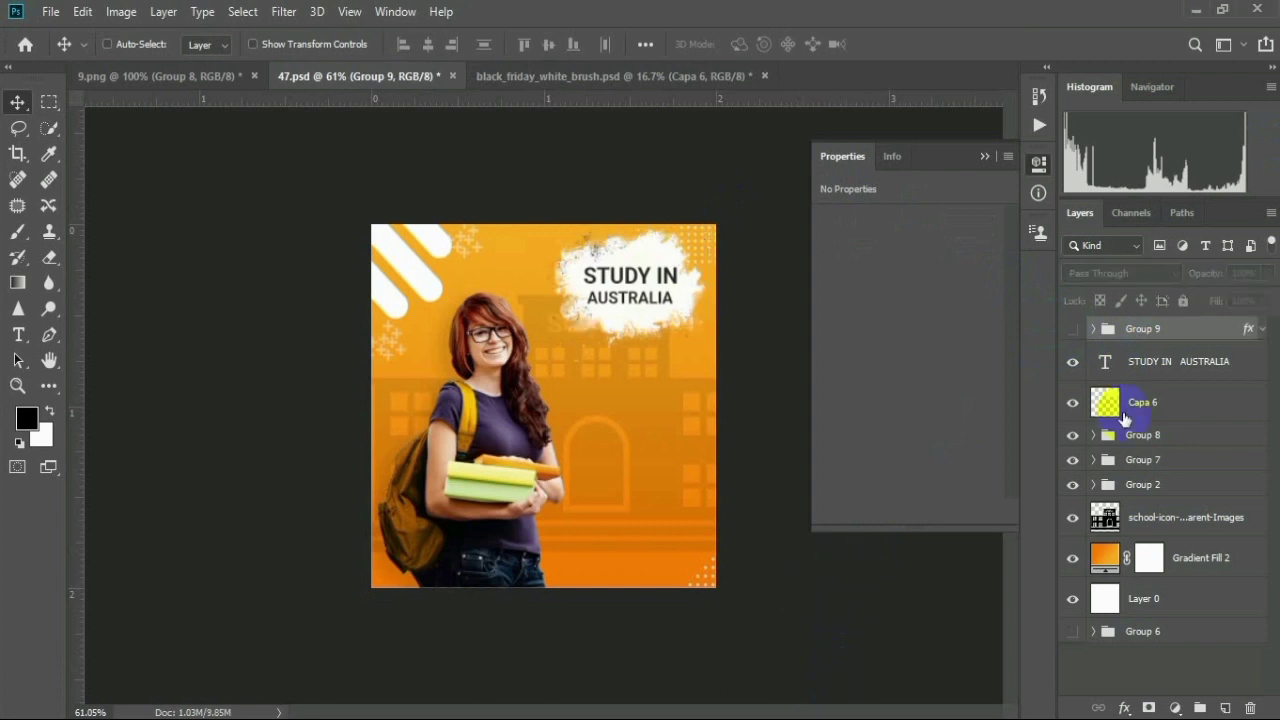
click(1073, 329)
click(1073, 329)
click(1073, 329)
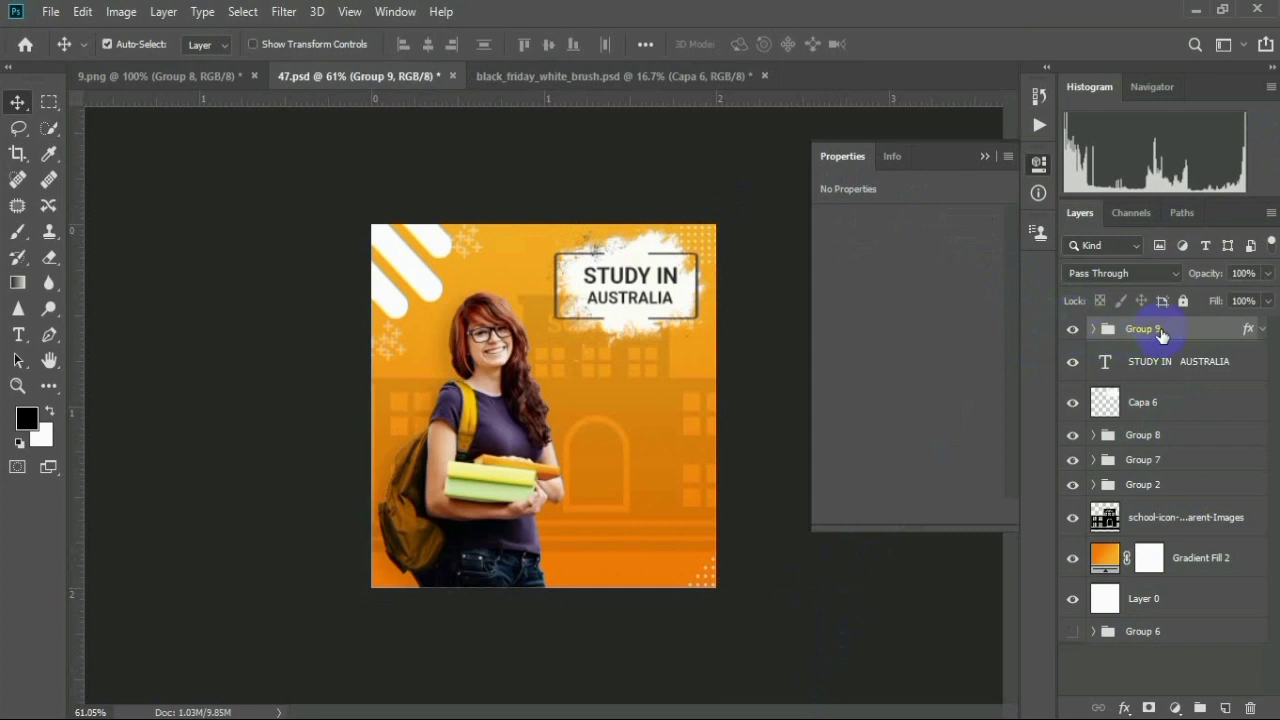
key(ctrl+t)
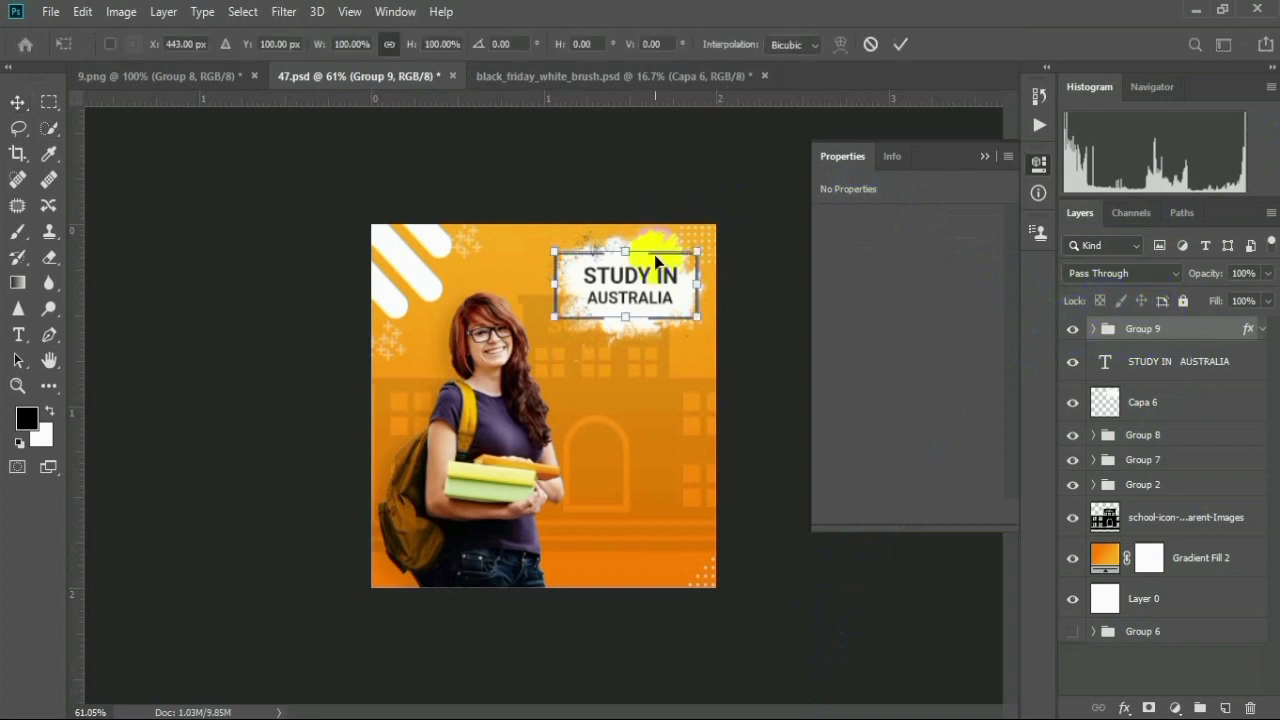
click(800, 599)
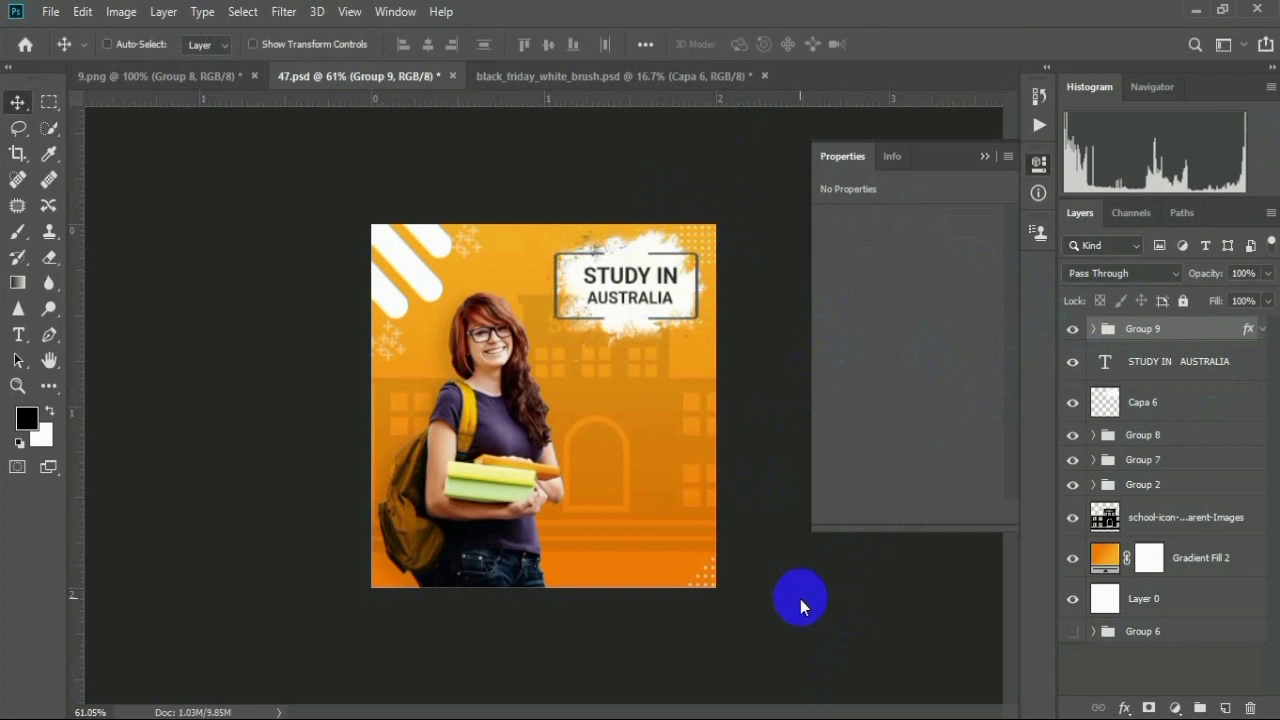
Inspect the colour of Group 9's Color Overlay effect, cancel without changes, and collapse the properties and effects list
click(1094, 329)
click(1094, 330)
click(1260, 331)
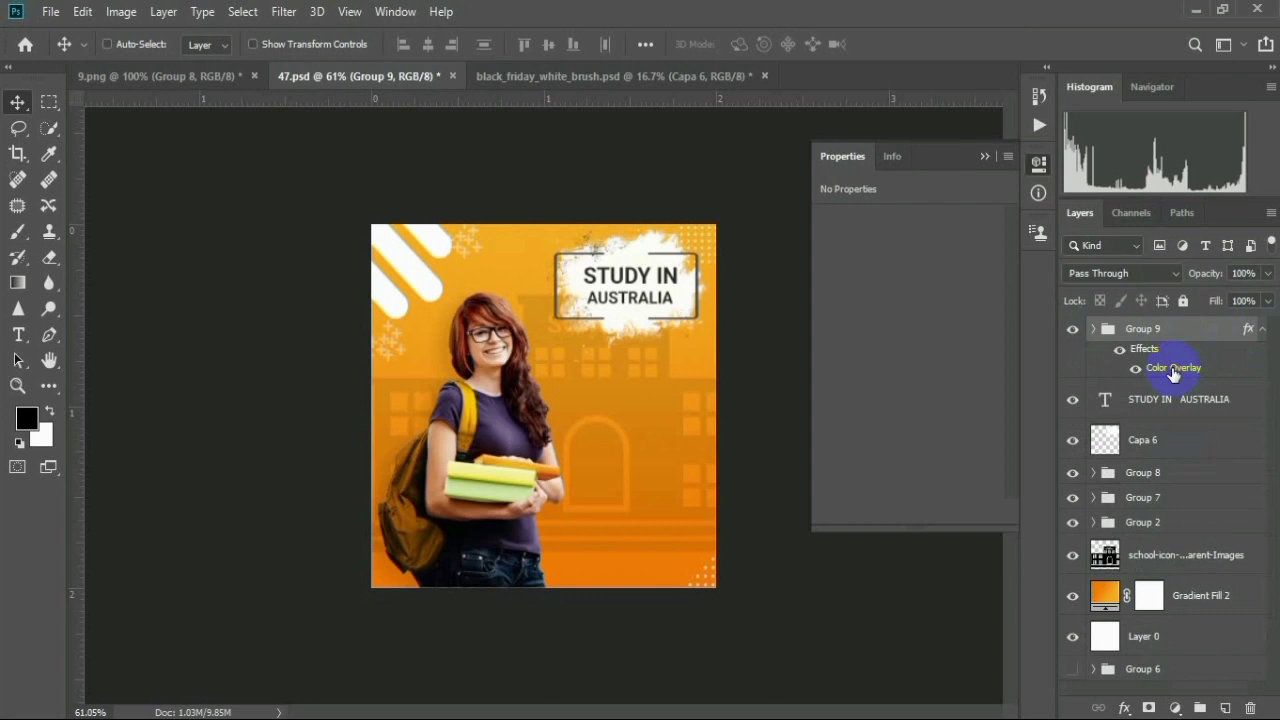
double_click(1170, 369)
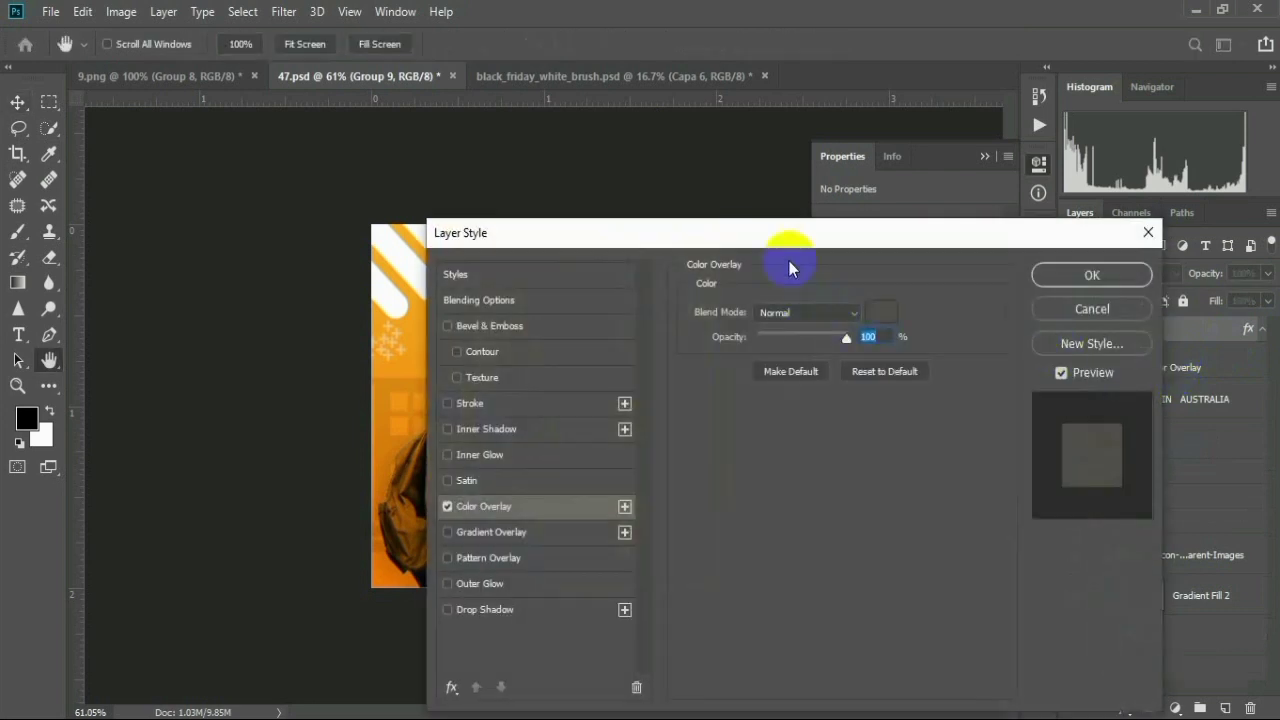
drag(754, 238, 1106, 133)
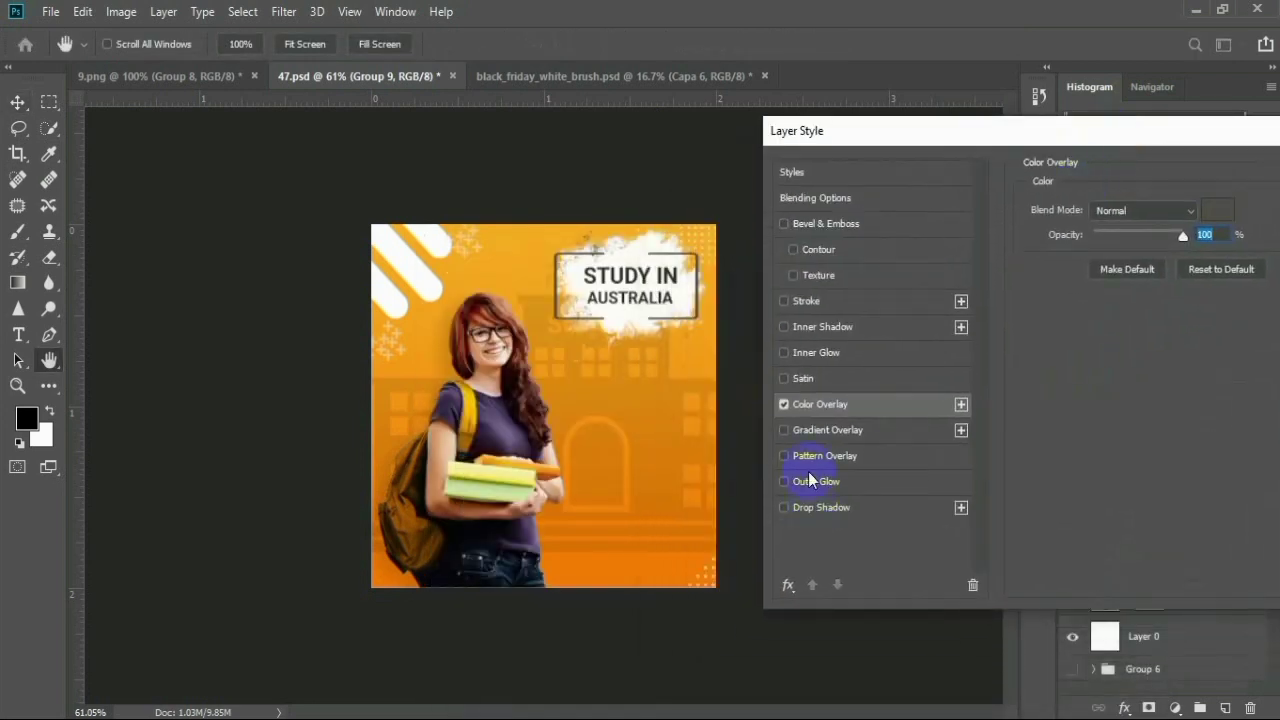
drag(1014, 128, 665, 367)
click(880, 447)
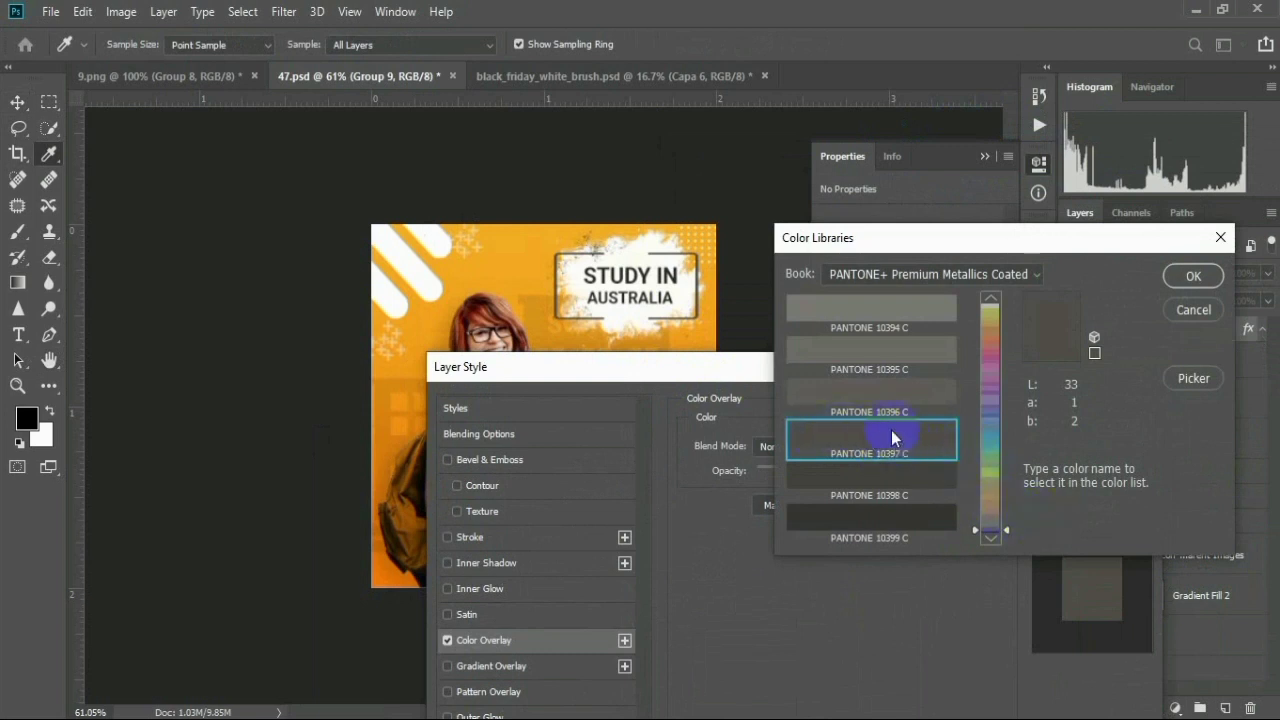
click(1209, 244)
click(1149, 367)
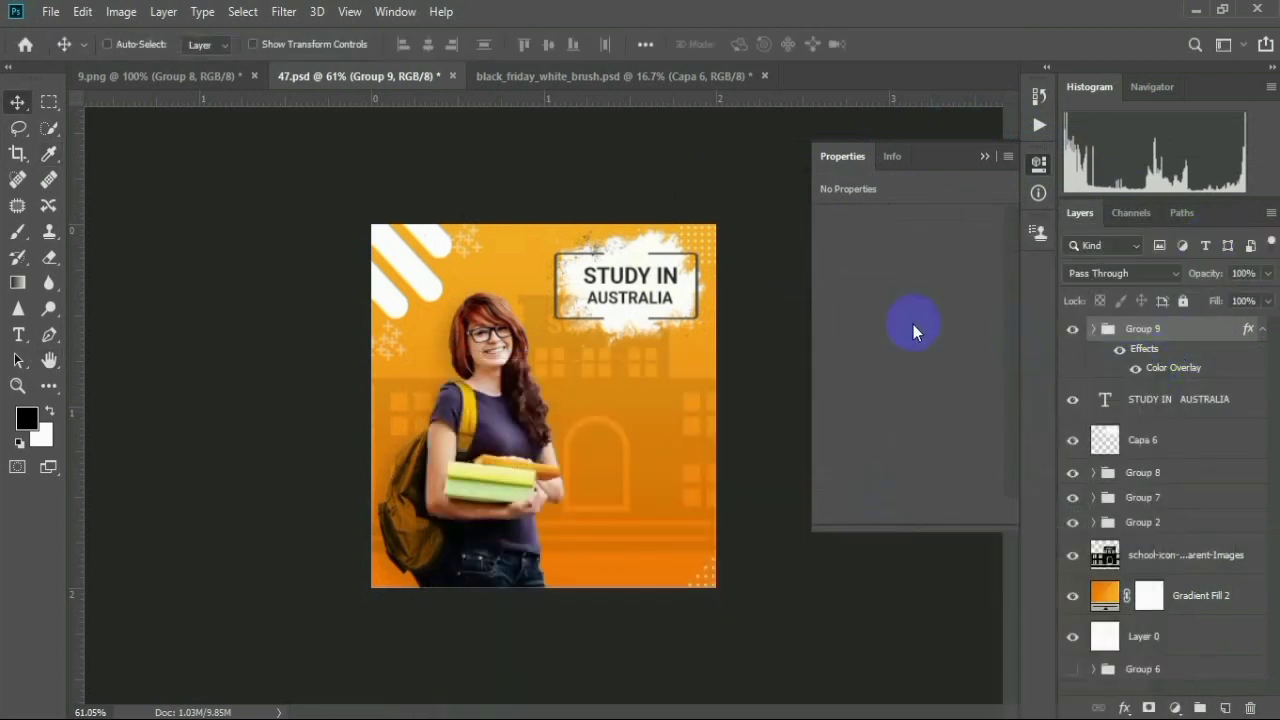
click(986, 157)
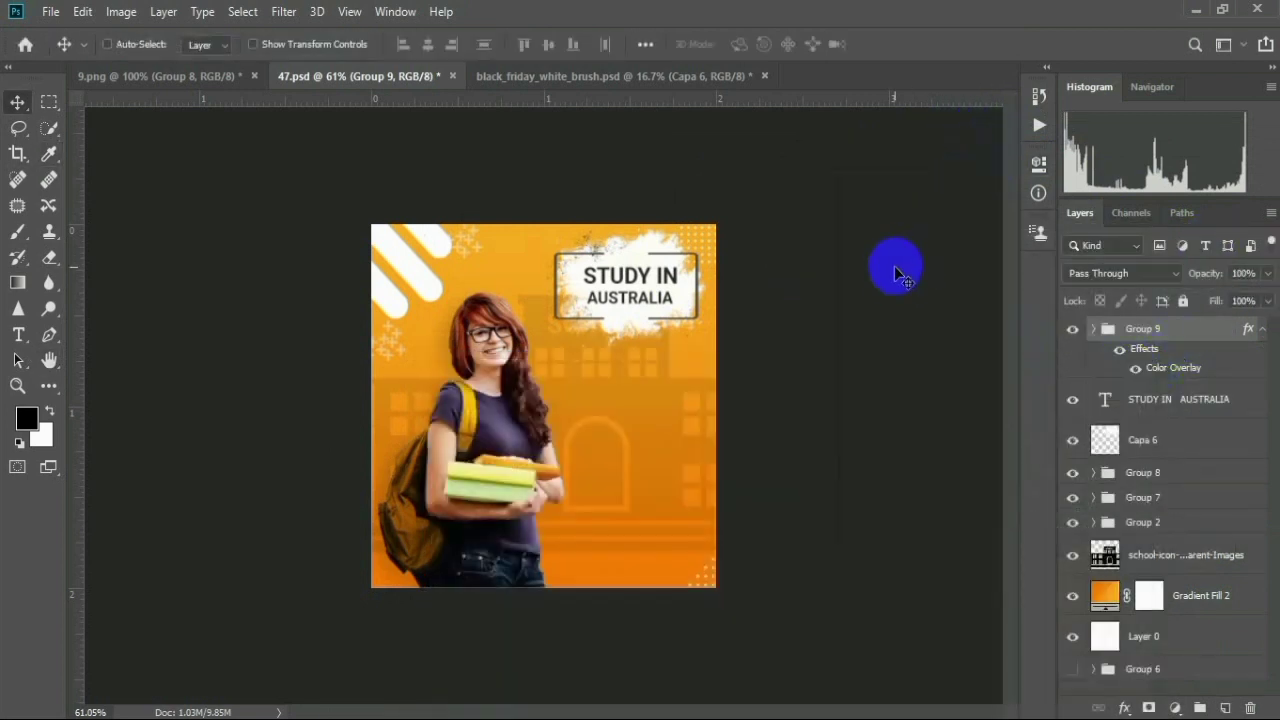
click(1262, 334)
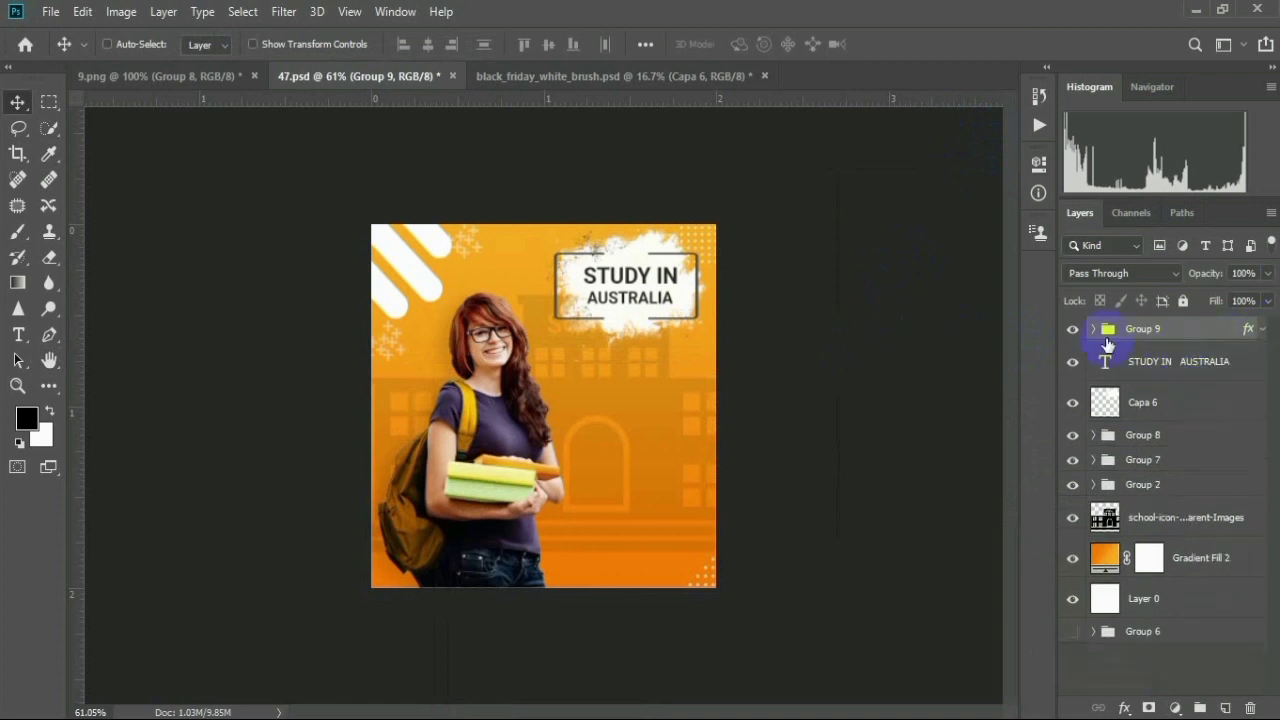
Compare the design with and without the bracket frame and the heading by hiding and showing each one
click(1074, 329)
click(1074, 329)
click(1075, 366)
click(1073, 363)
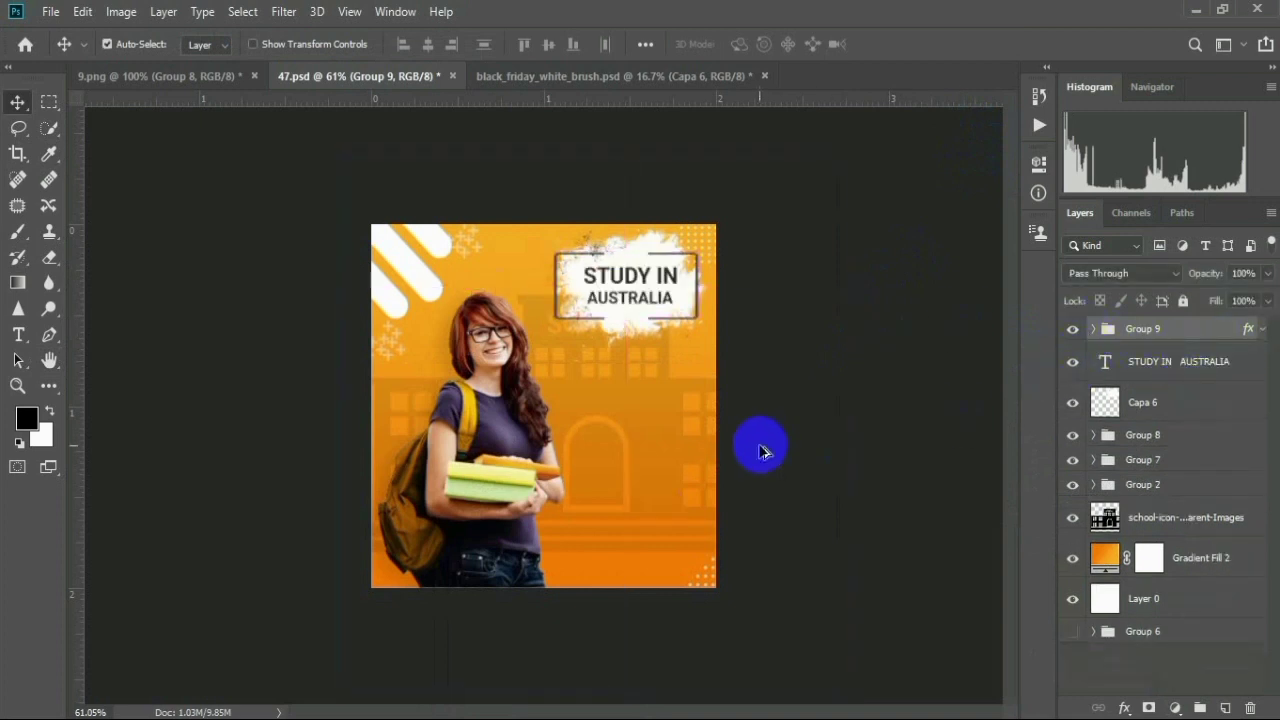
key(ctrl+minus)
key(ctrl+plus)
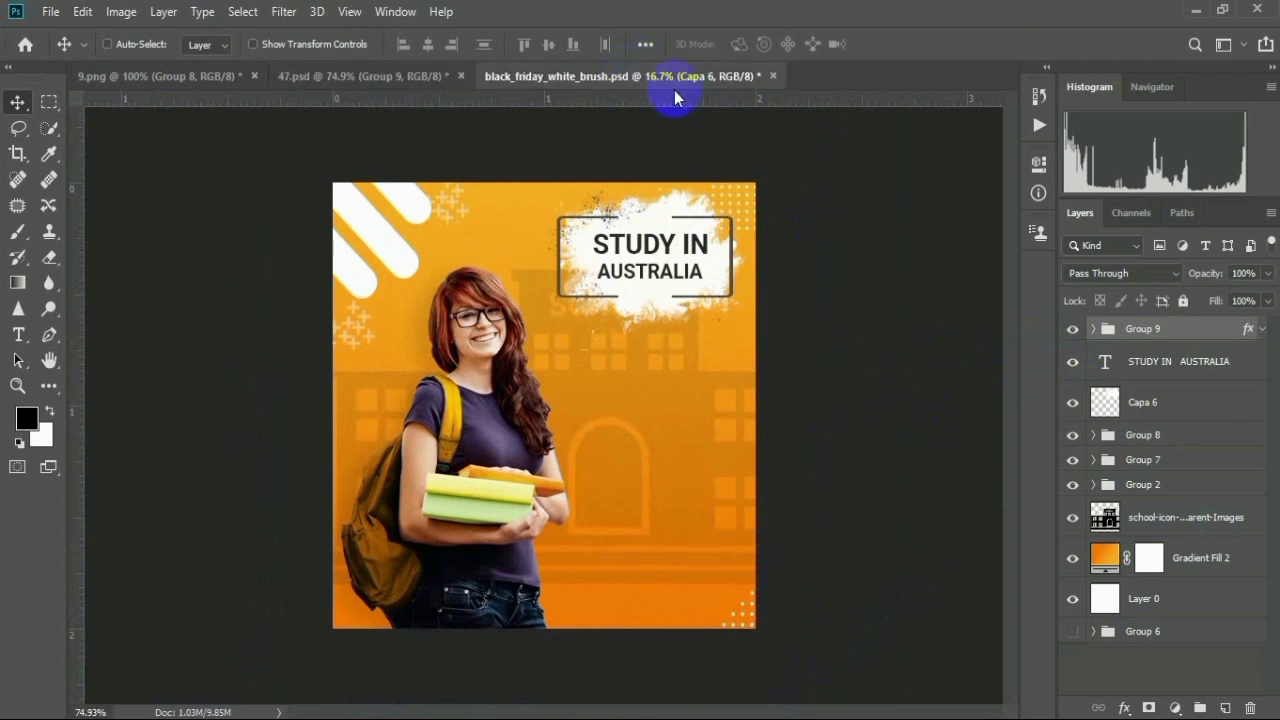
Close black_friday_white_brush.psd without saving its changes
click(715, 77)
click(774, 77)
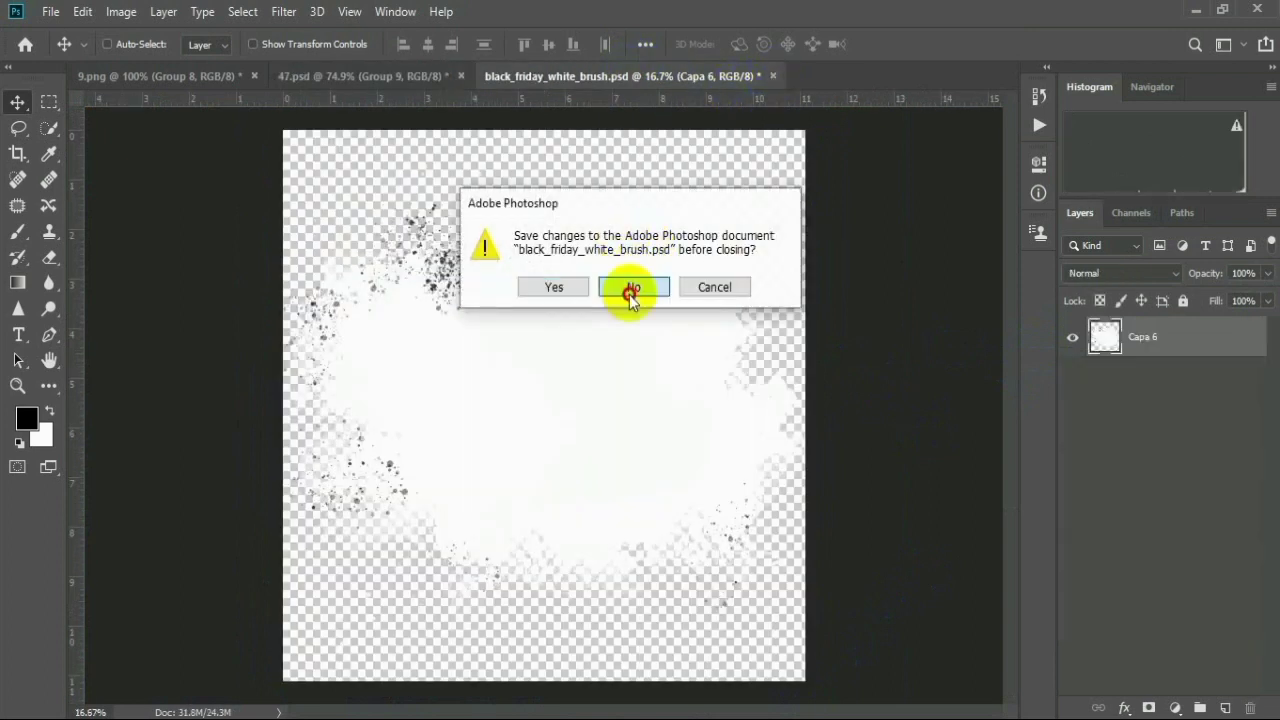
click(626, 289)
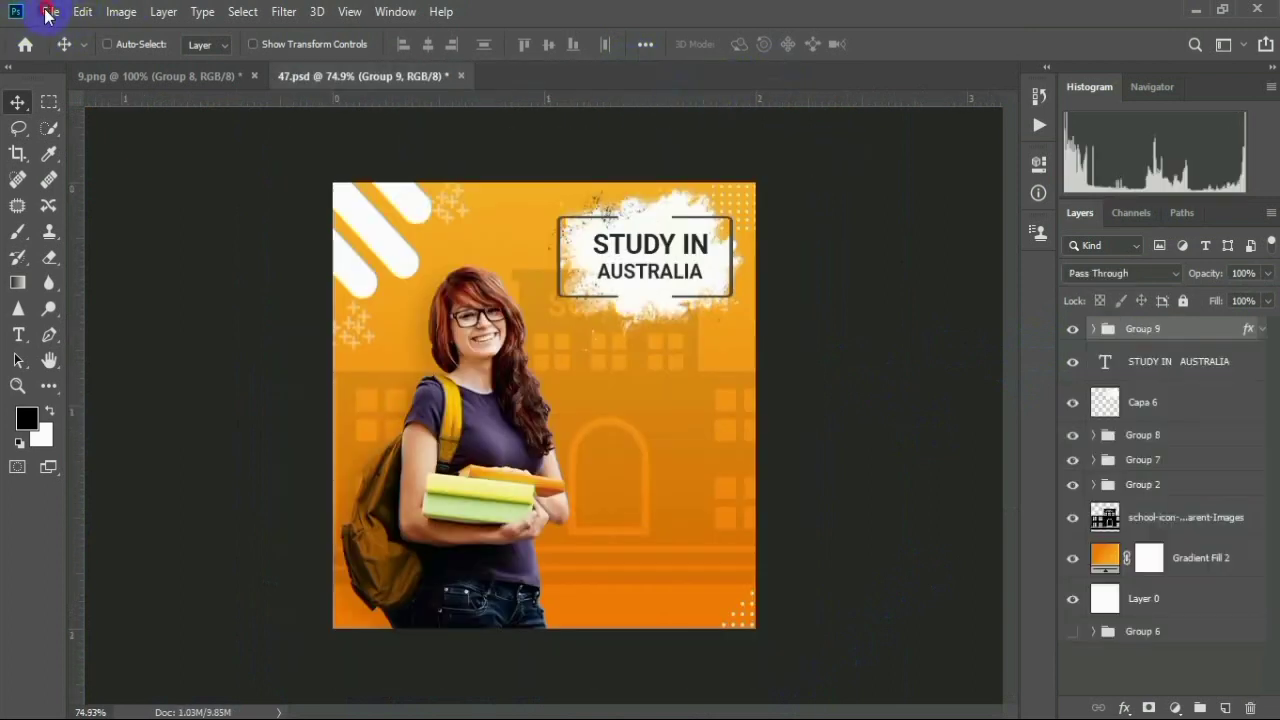
Open the doodle pattern image rm347-porpla-02-a-01 from the Downloads folder
click(46, 13)
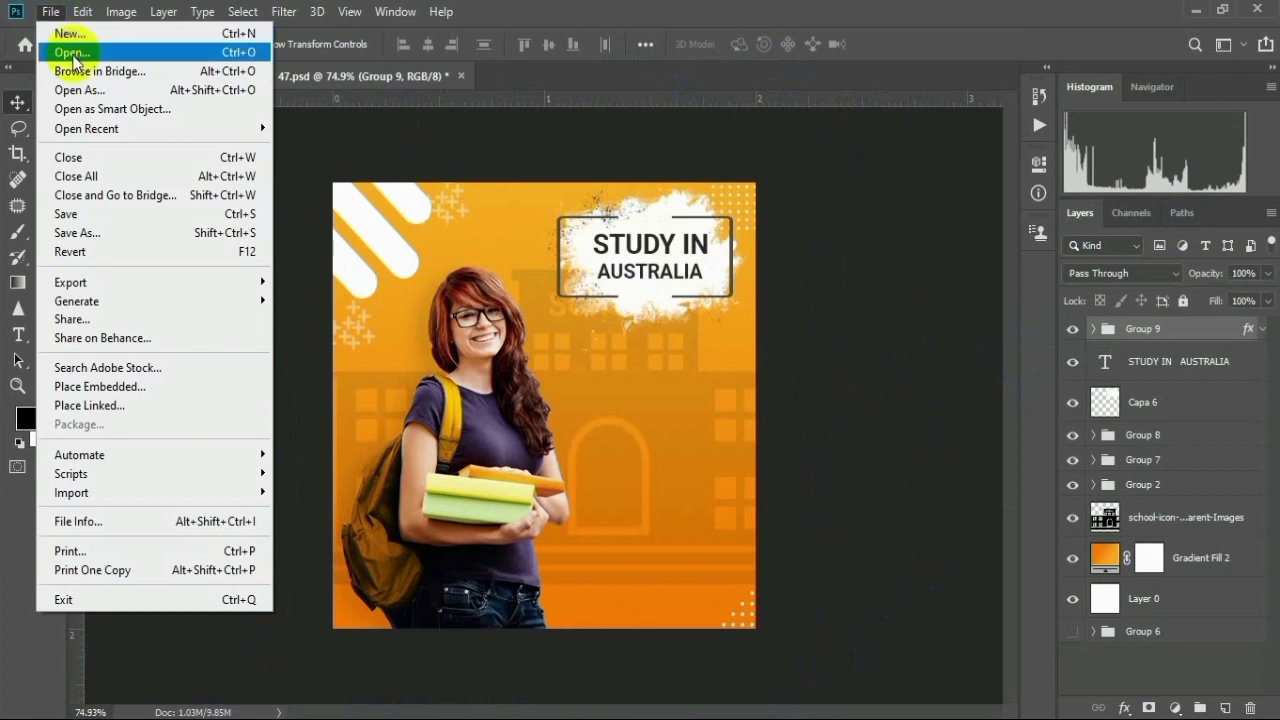
click(71, 55)
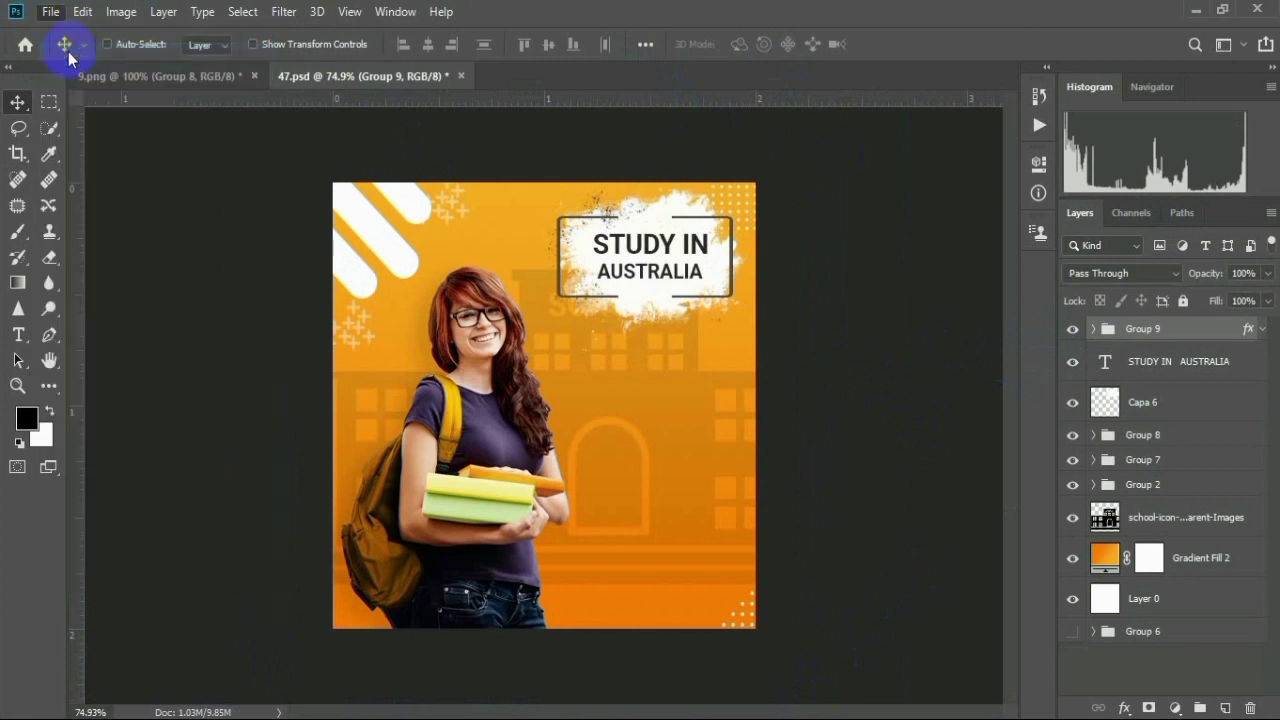
scroll(43, 277, down, 2)
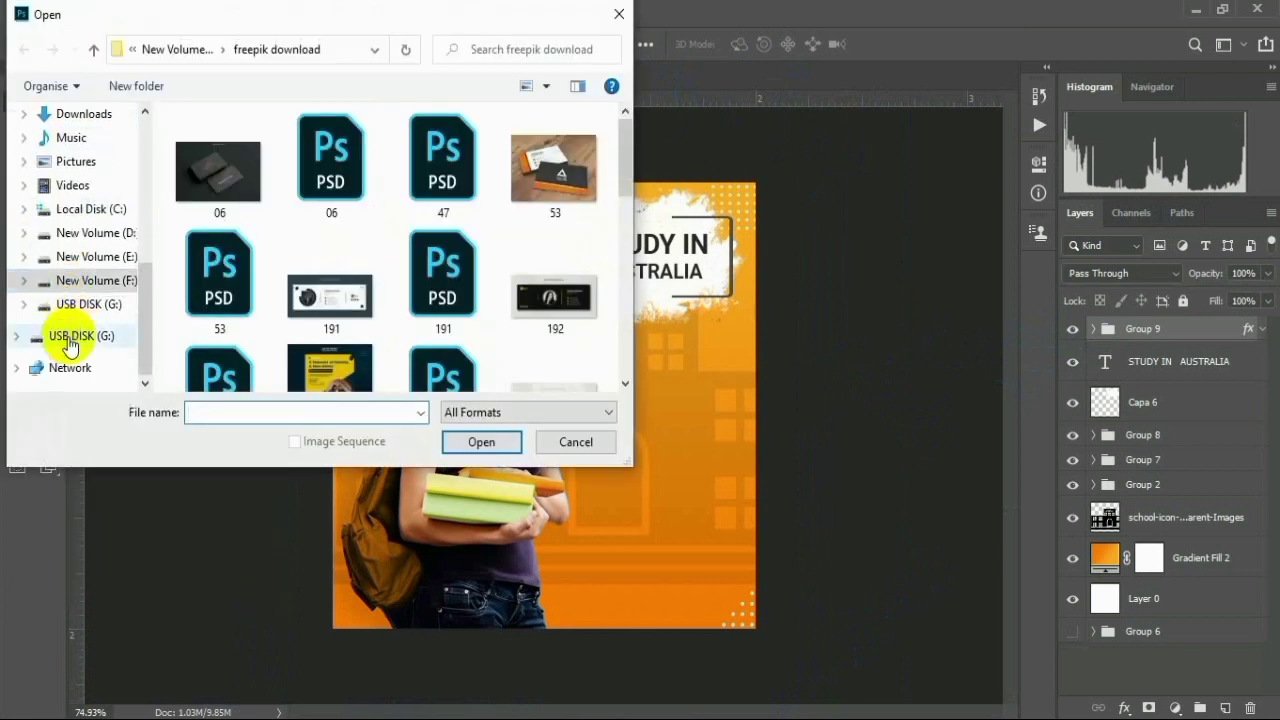
click(72, 282)
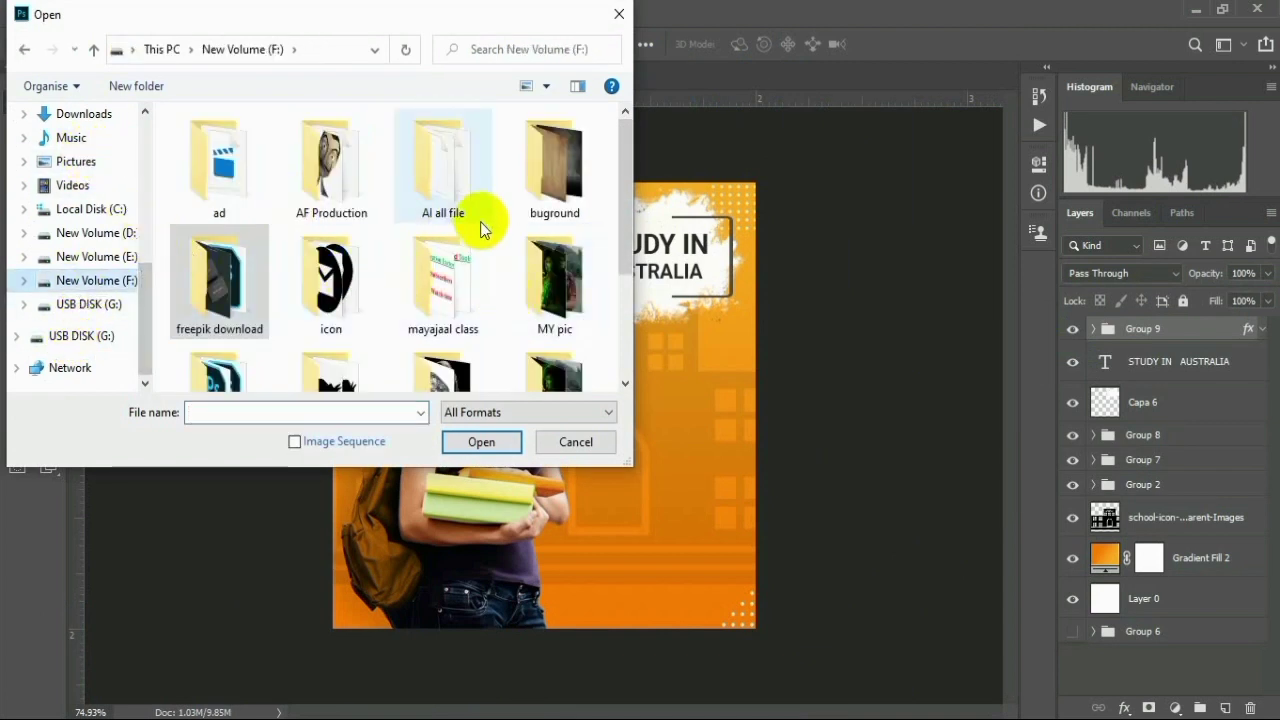
scroll(481, 229, down, 1)
scroll(481, 229, down, 3)
scroll(471, 214, up, 4)
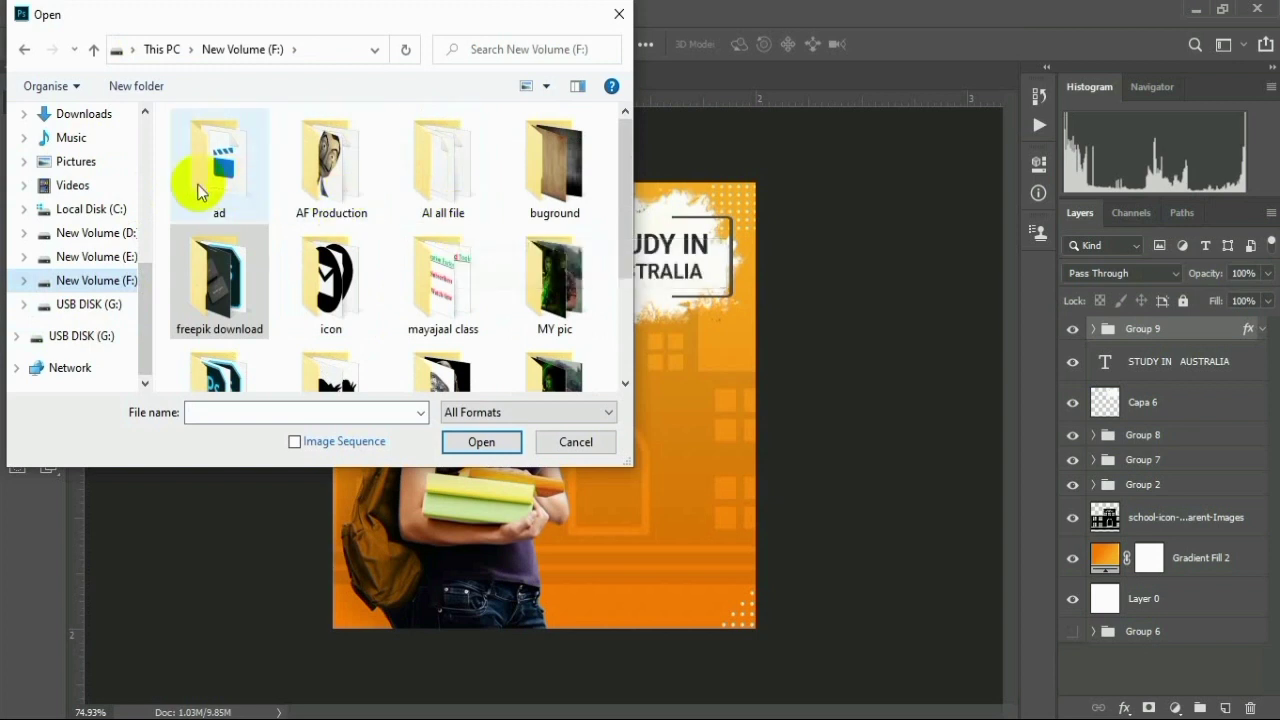
click(84, 125)
scroll(445, 232, down, 5)
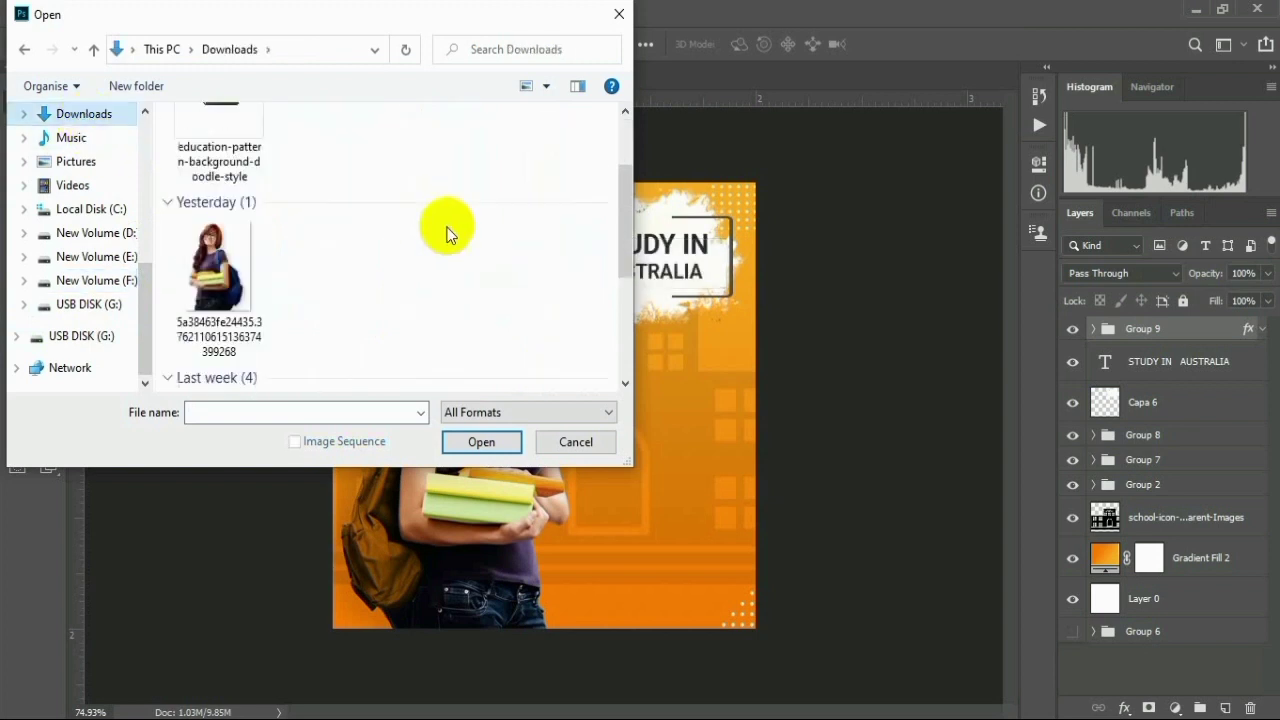
click(327, 335)
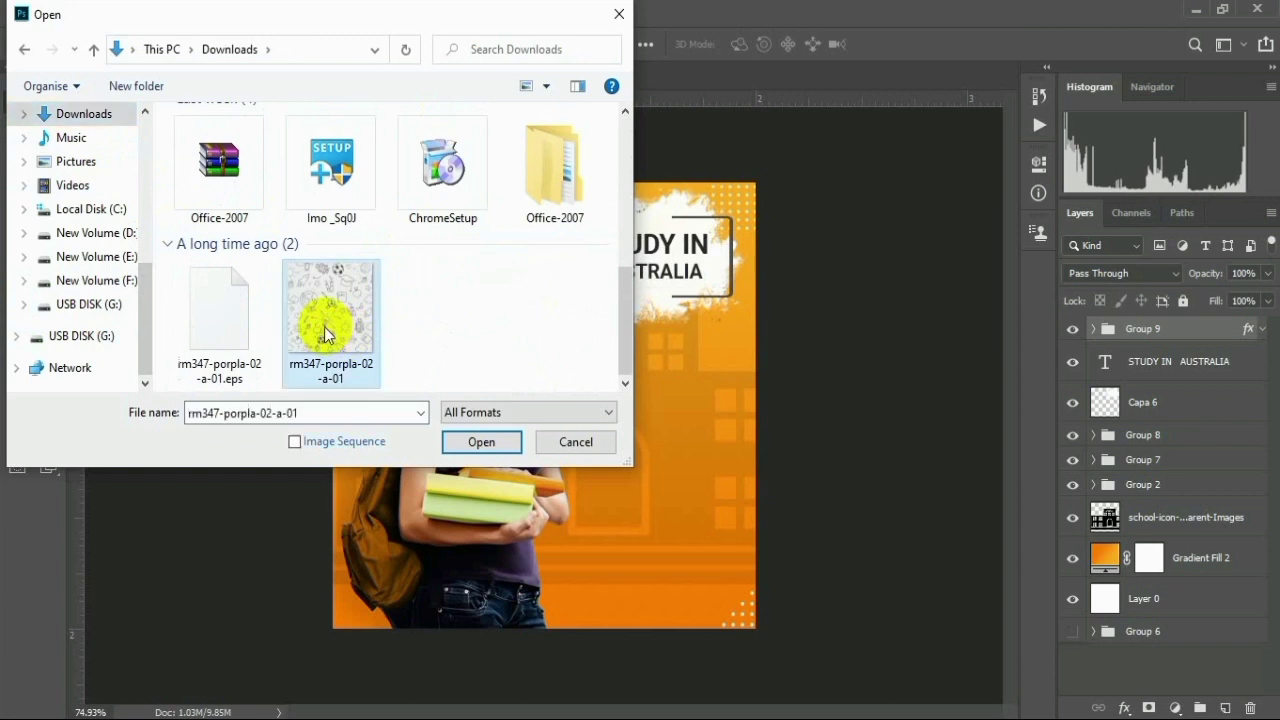
click(505, 444)
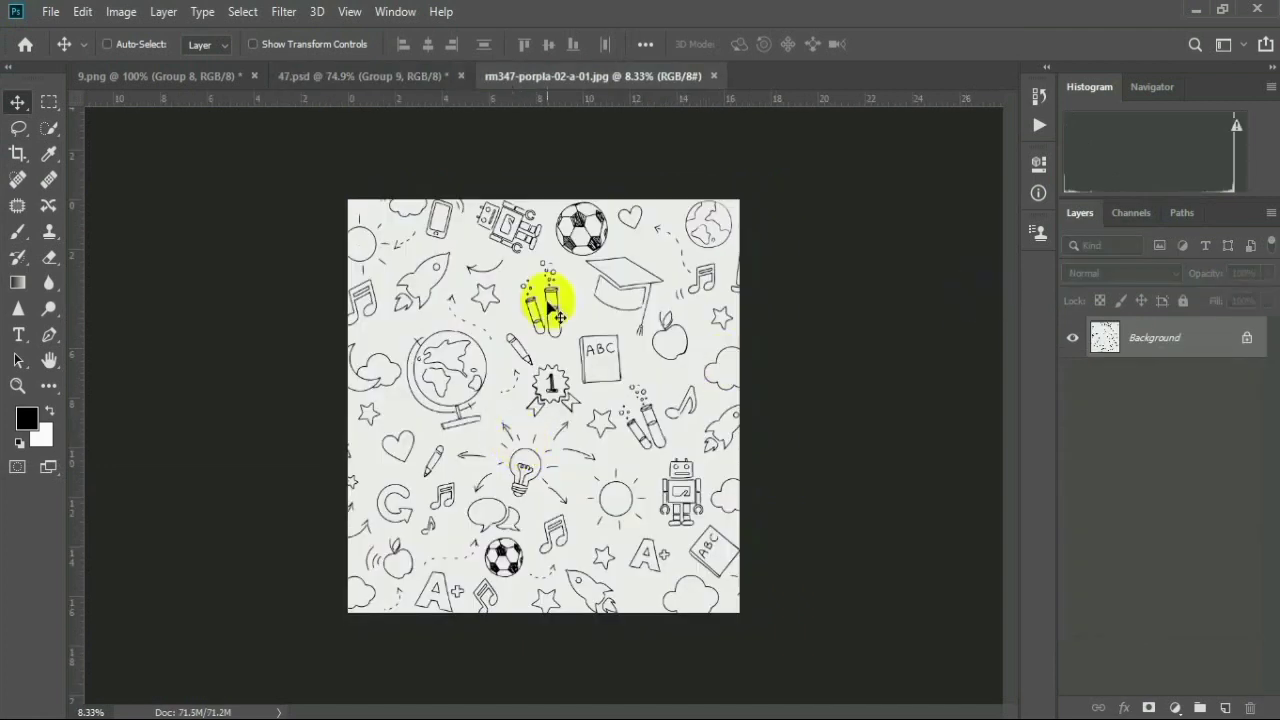
Outline the light bulb doodle with its surrounding rays and arrows using a freehand Lasso selection
scroll(691, 228, up, 5)
scroll(690, 224, up, 8)
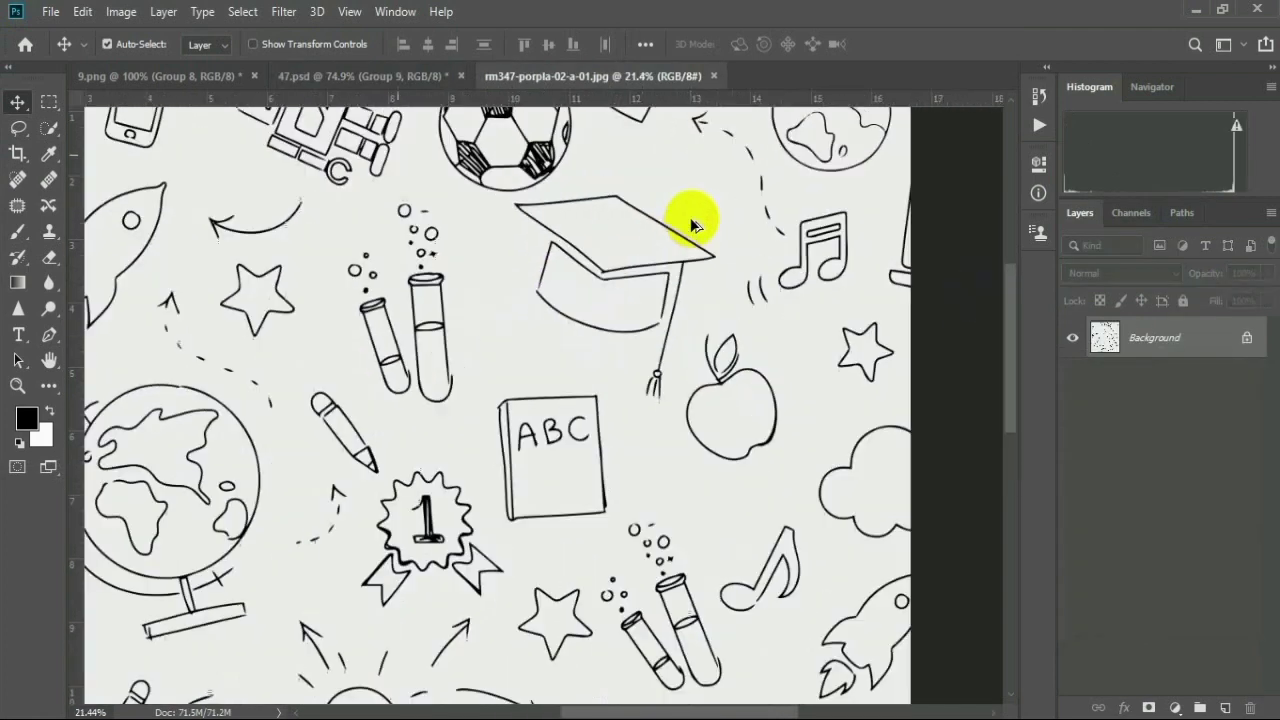
drag(690, 212, 666, 362)
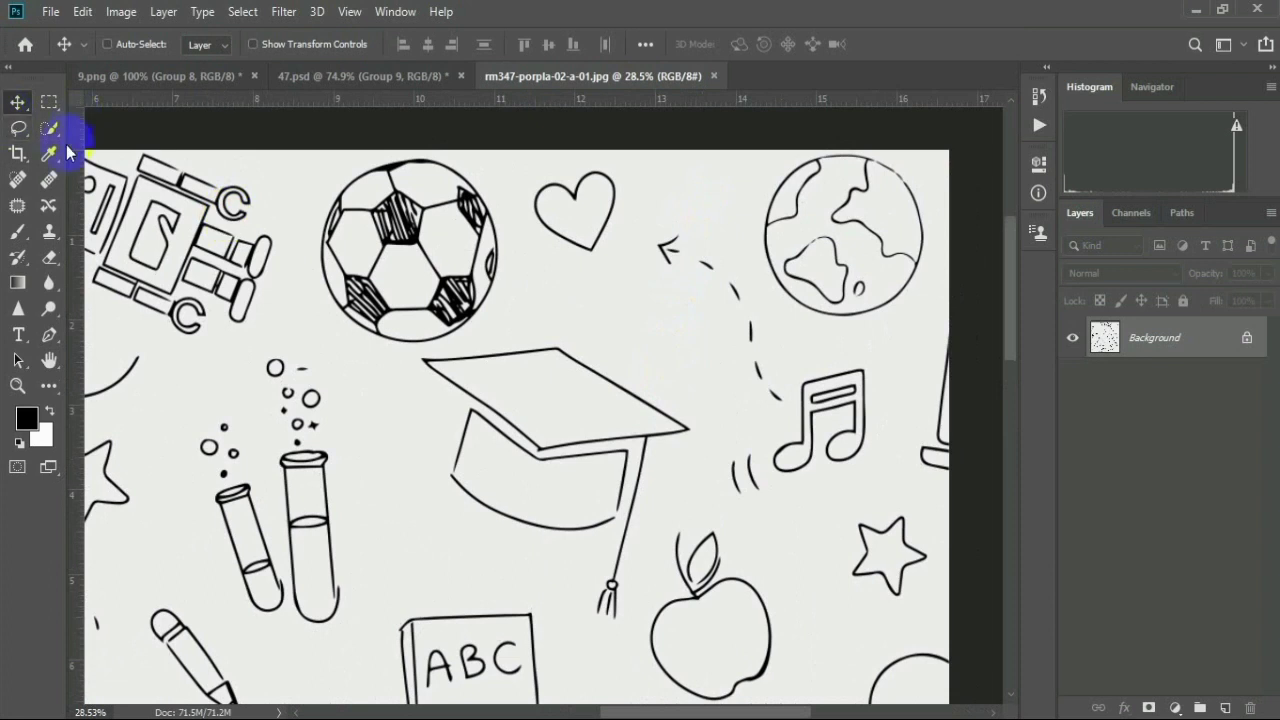
mouse_move(251, 380)
mouse_down()
mouse_move(482, 165)
mouse_move(606, 157)
mouse_move(686, 200)
mouse_up()
scroll(580, 329, down, 4)
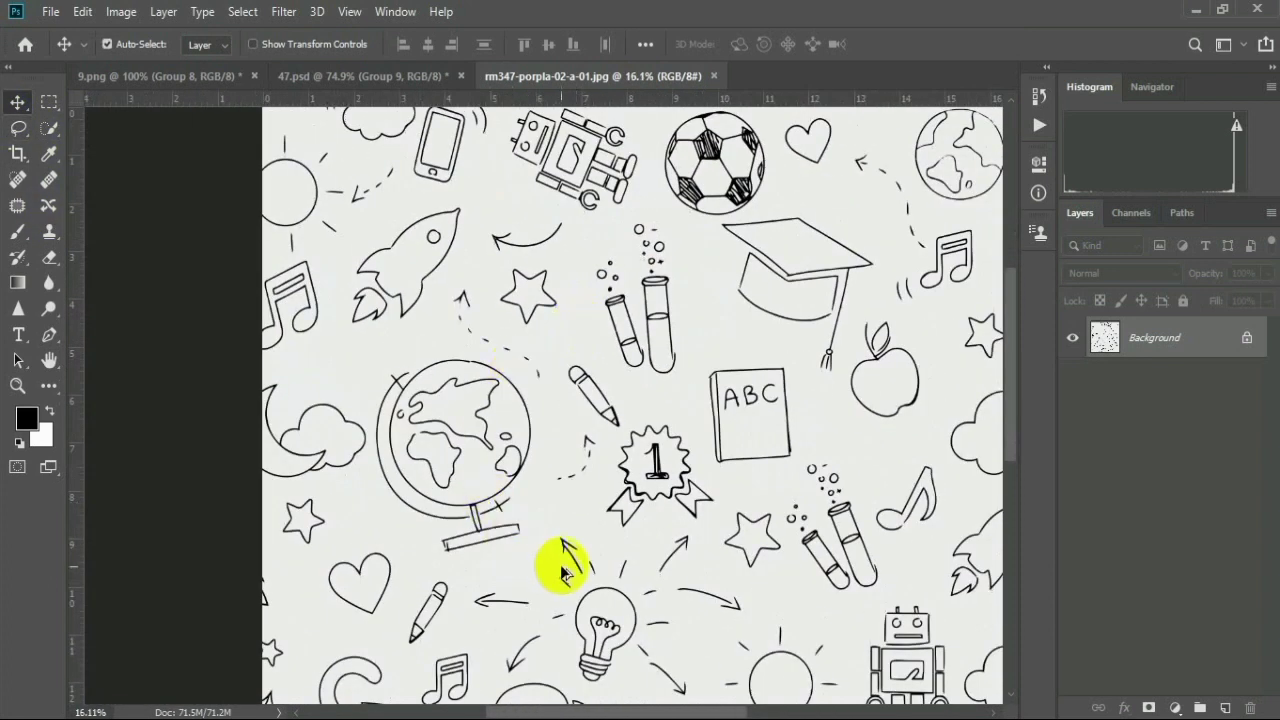
drag(694, 620, 674, 363)
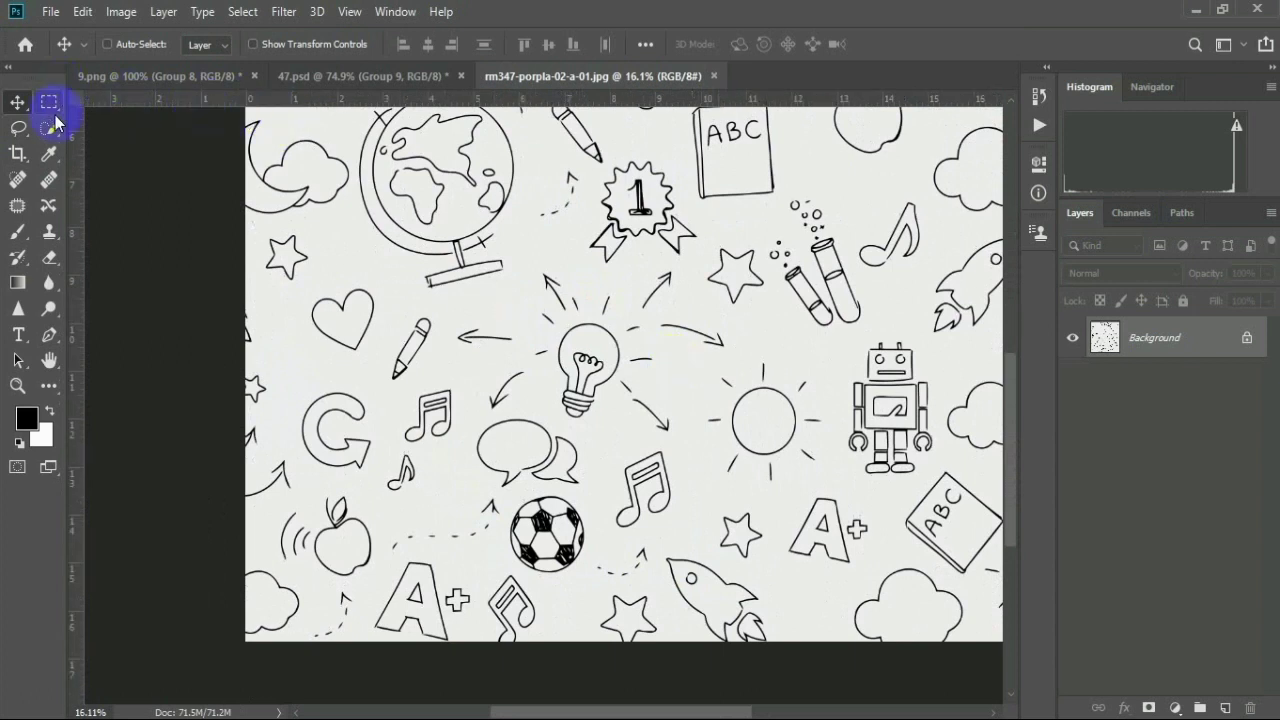
click(19, 128)
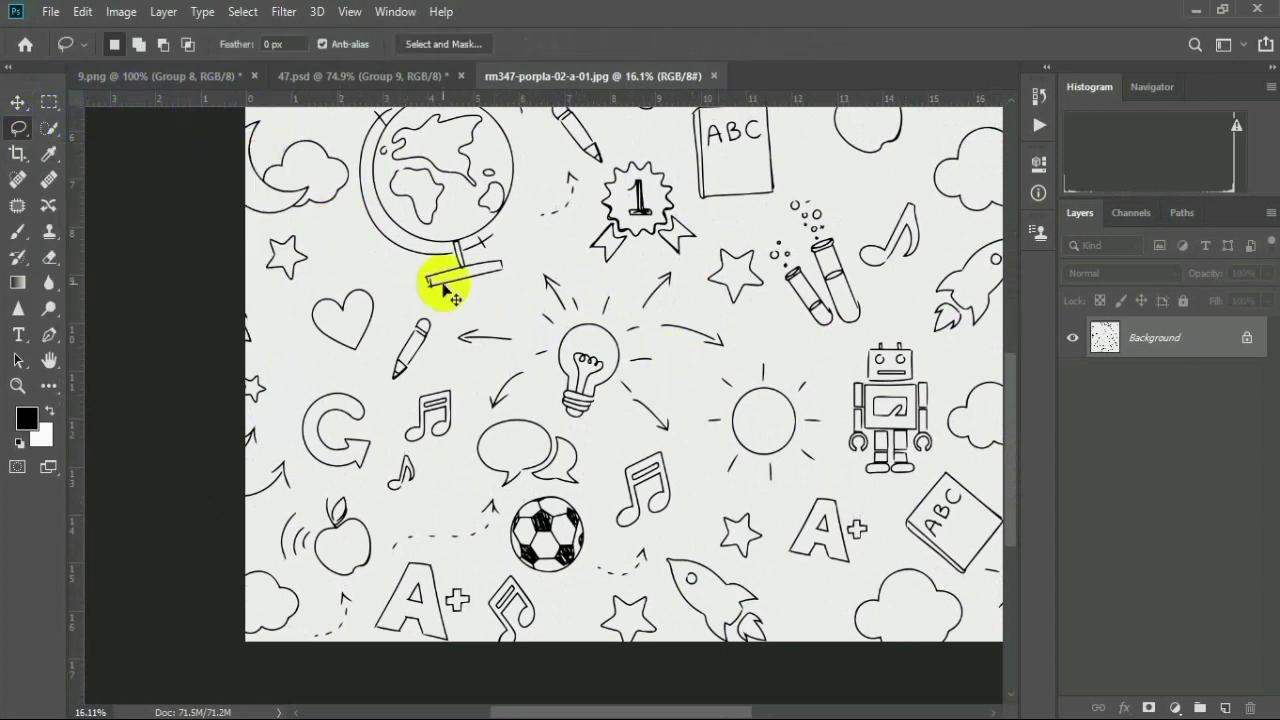
scroll(493, 340, up, 3)
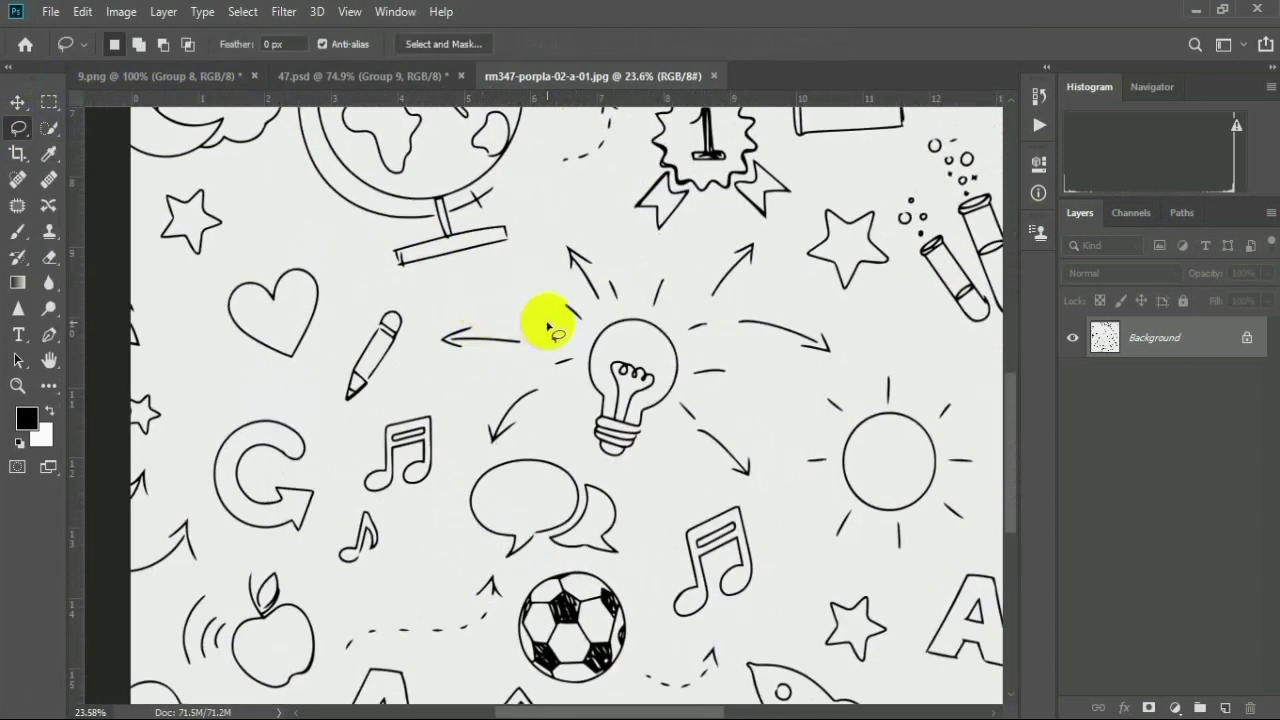
mouse_move(572, 289)
mouse_down()
mouse_move(558, 317)
mouse_move(433, 319)
mouse_move(428, 348)
mouse_move(449, 360)
mouse_move(528, 353)
mouse_move(478, 402)
mouse_move(474, 447)
mouse_move(505, 450)
mouse_move(572, 383)
mouse_move(589, 454)
mouse_move(641, 462)
mouse_move(668, 412)
mouse_move(731, 485)
mouse_move(759, 490)
mouse_move(766, 450)
mouse_move(719, 387)
mouse_up()
mouse_move(742, 360)
mouse_down()
mouse_move(710, 349)
mouse_move(705, 333)
mouse_move(850, 354)
mouse_move(808, 320)
mouse_move(728, 304)
mouse_move(722, 292)
mouse_move(765, 256)
mouse_move(764, 238)
mouse_move(731, 240)
mouse_move(694, 278)
mouse_move(673, 267)
mouse_move(624, 276)
mouse_move(594, 245)
mouse_move(557, 235)
mouse_move(572, 293)
mouse_up()
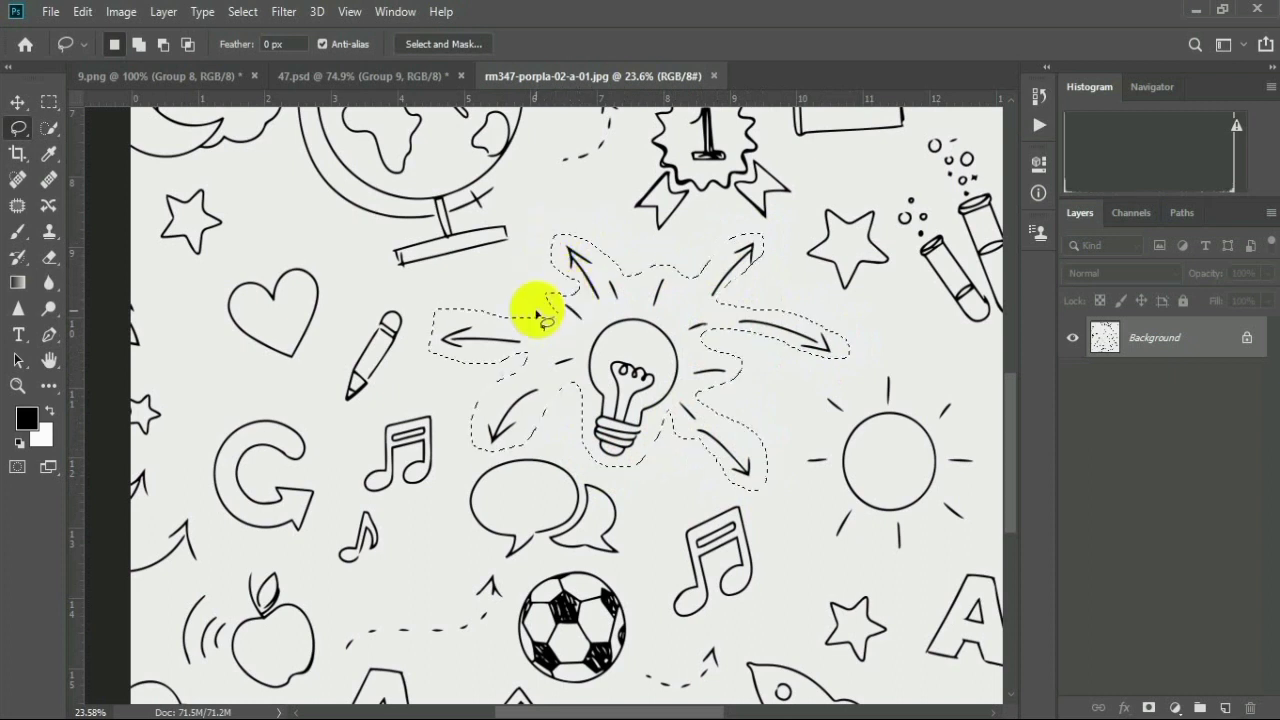
Move the selected light bulb doodle into the 47.psd poster as a new layer
click(18, 102)
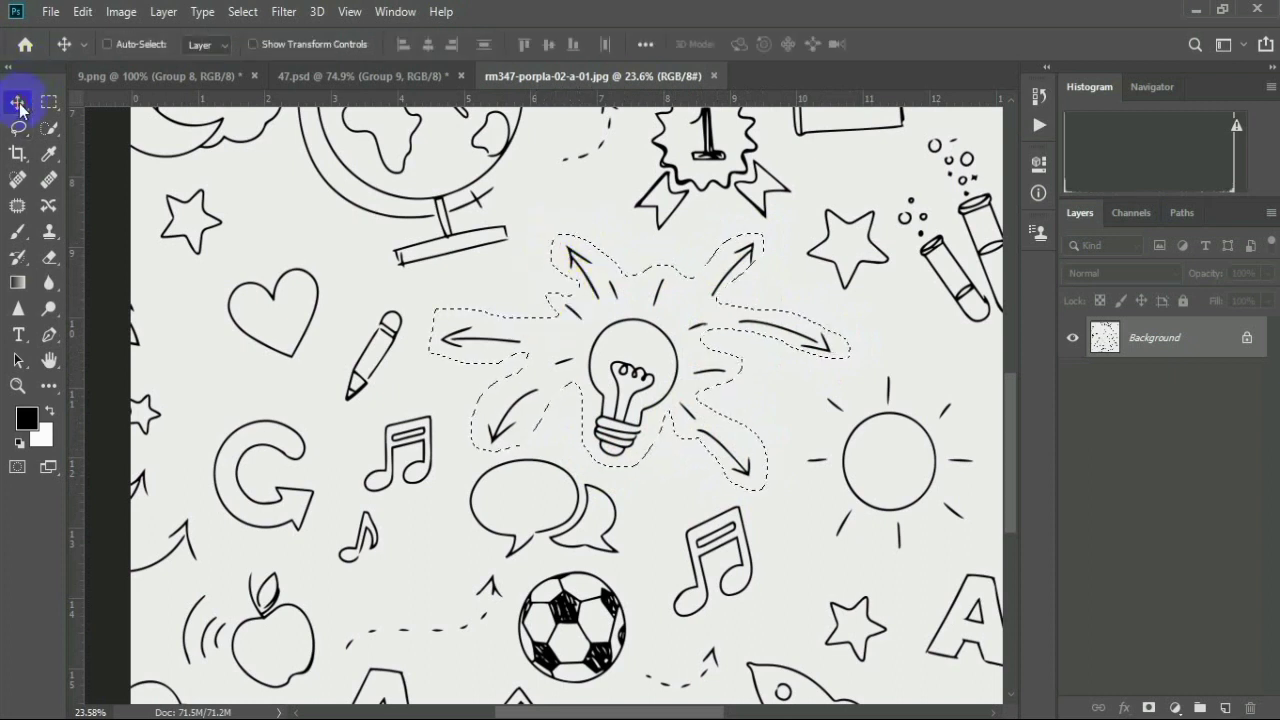
mouse_move(505, 229)
mouse_down()
mouse_move(257, 157)
mouse_move(337, 109)
mouse_move(337, 77)
mouse_move(472, 300)
mouse_up()
scroll(500, 425, down, 5)
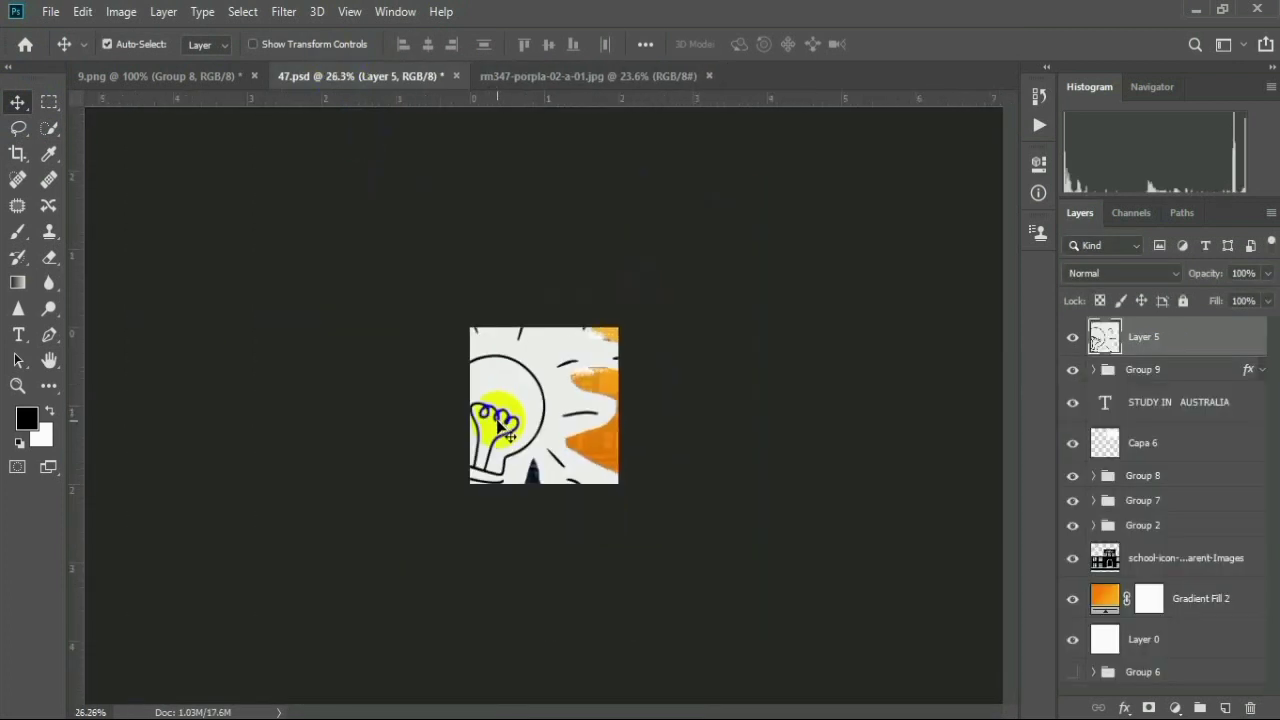
Scale the light bulb doodle down proportionally to about four-fifths of the poster's width, over the student
key(ctrl+t)
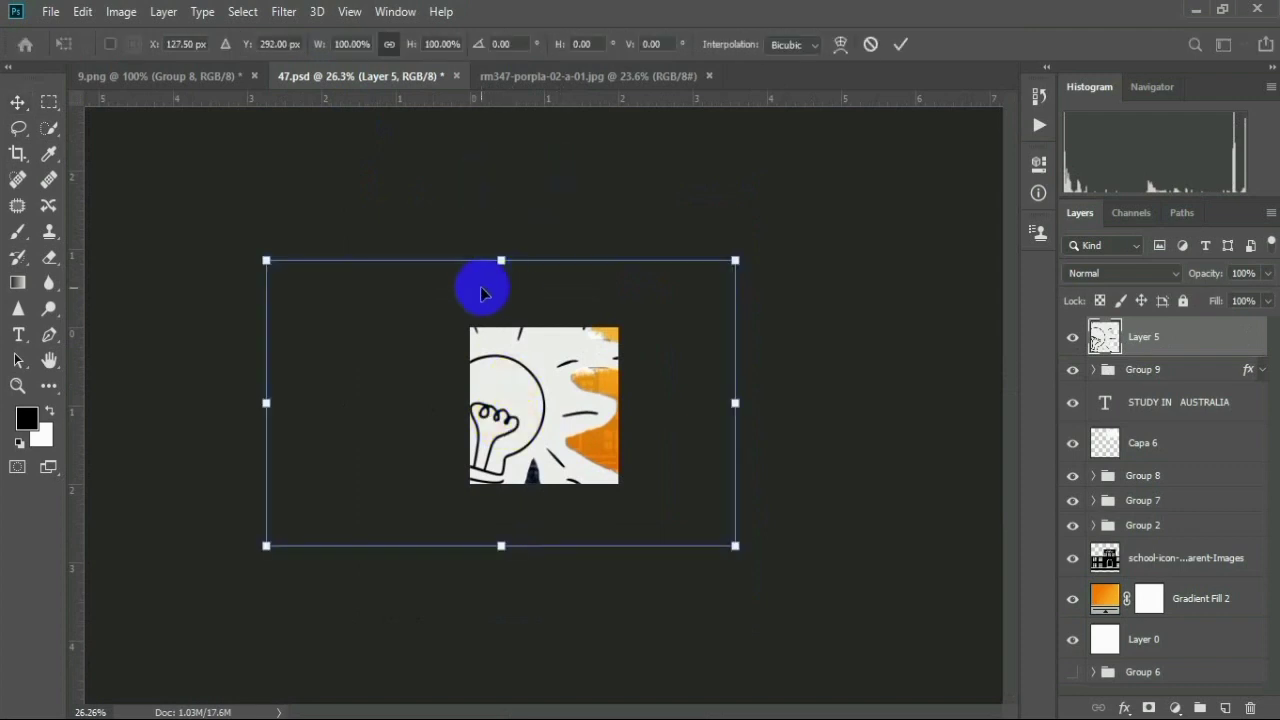
drag(503, 263, 540, 398)
key(Return)
key(Return)
Erase the white backdrop around the light bulb doodle and inside its glass and filament stem with the Magic Eraser
scroll(522, 470, up, 6)
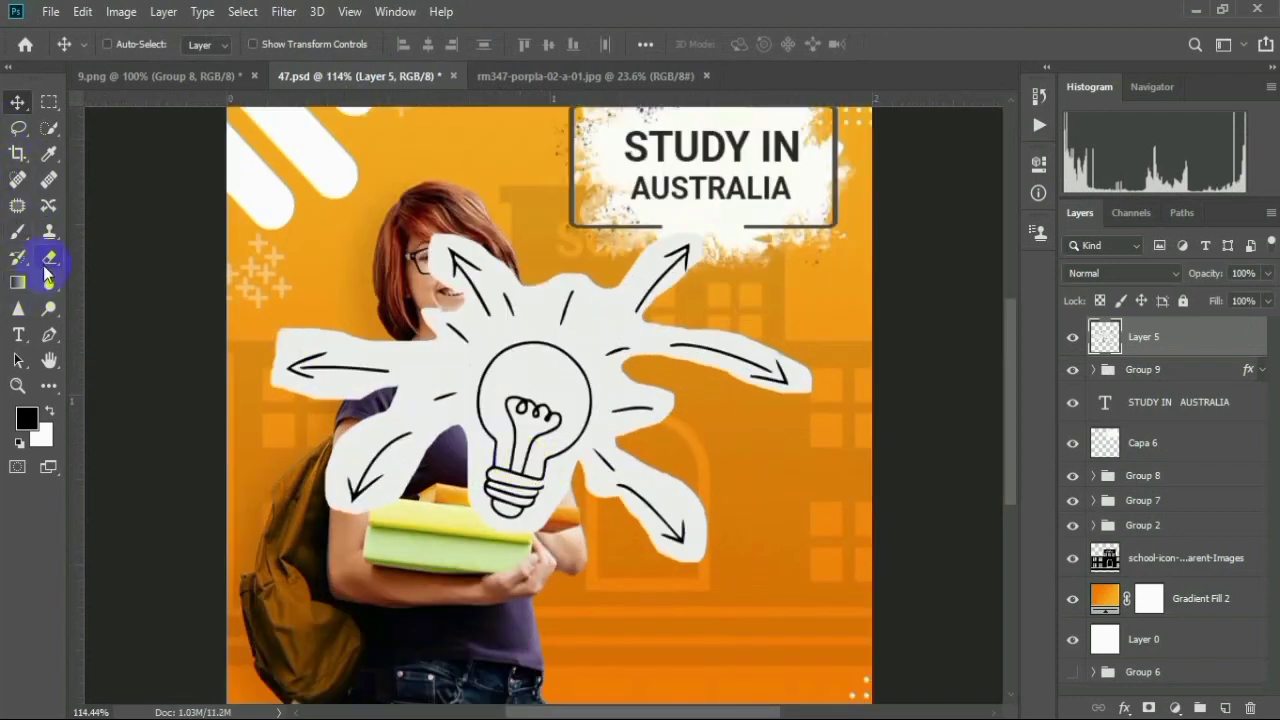
right_click(47, 262)
click(126, 297)
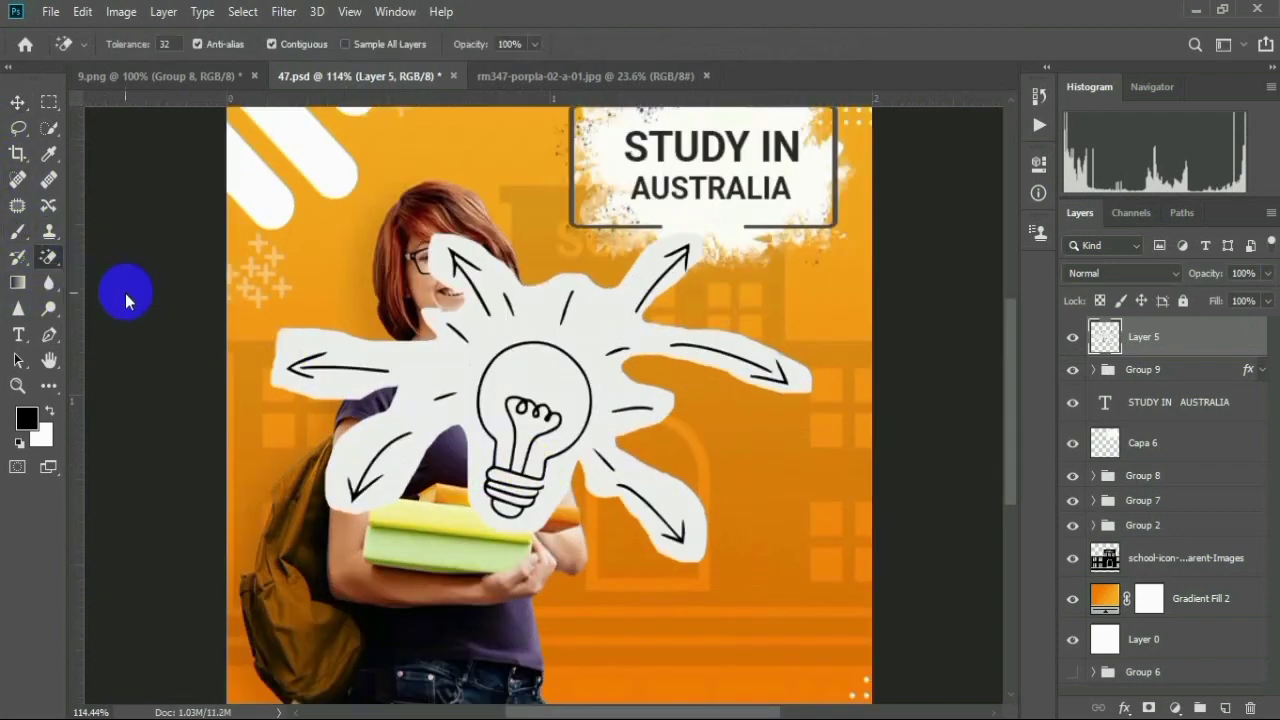
click(549, 318)
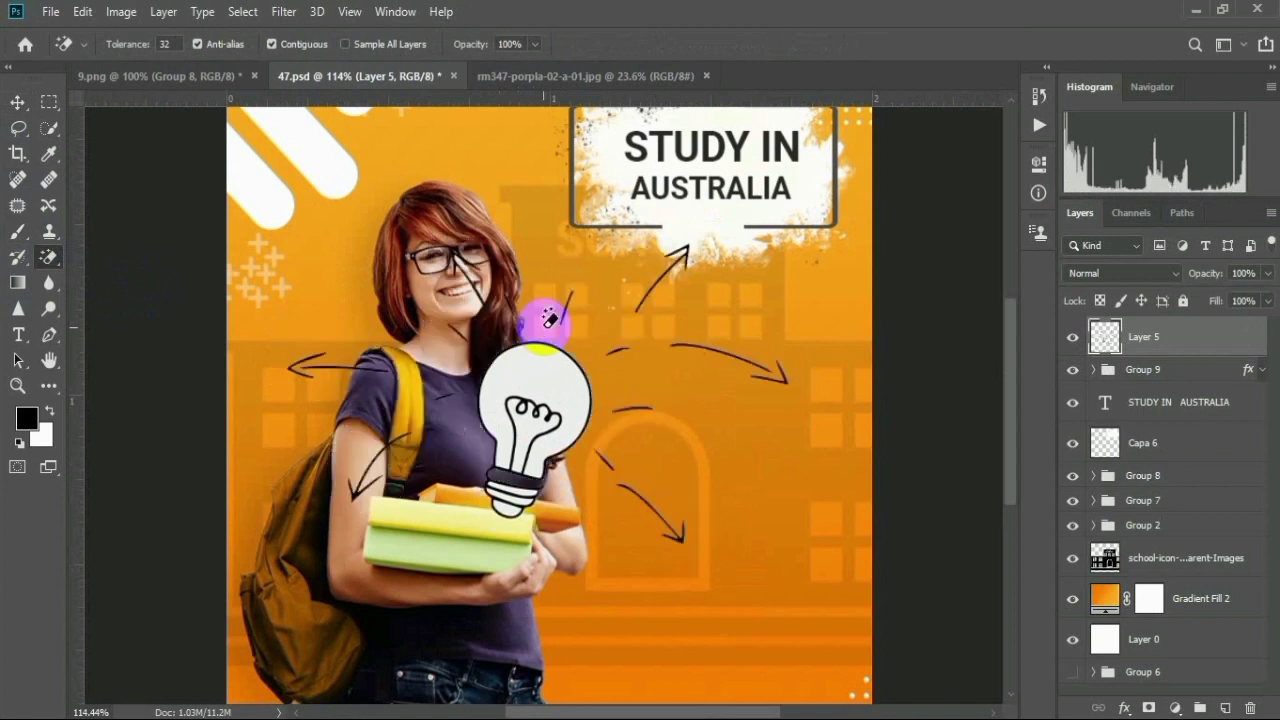
click(514, 372)
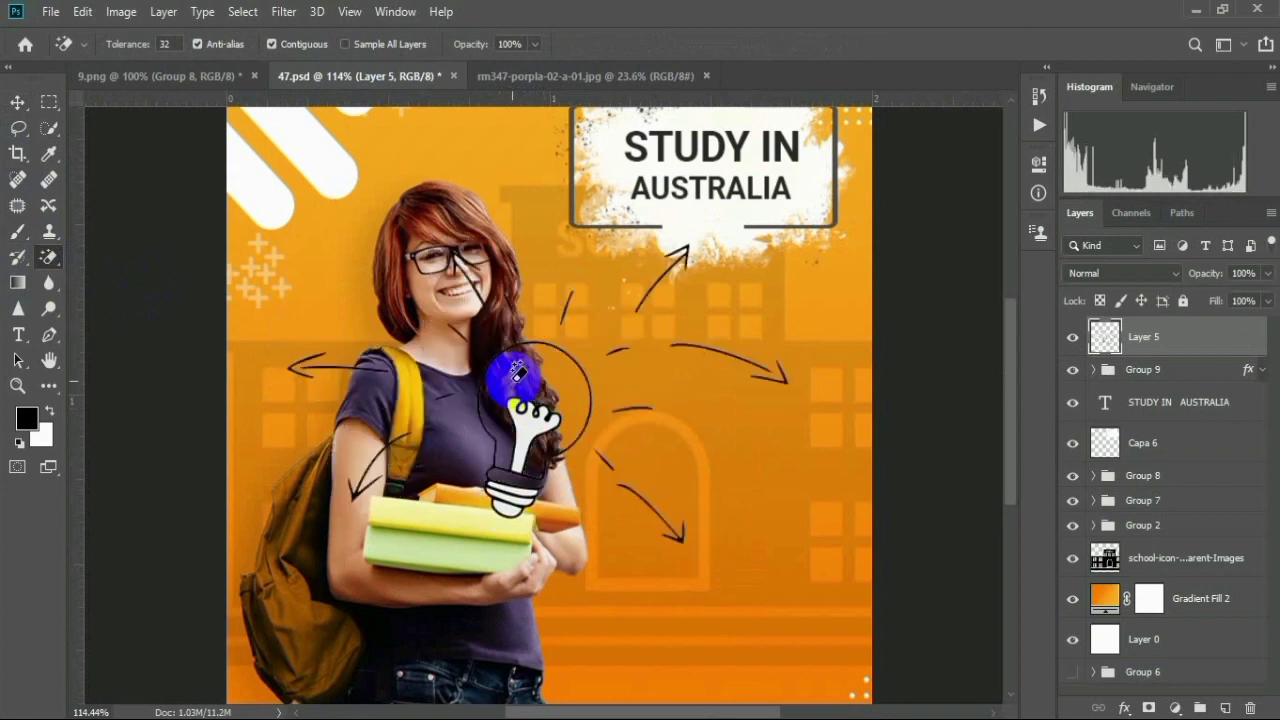
click(527, 412)
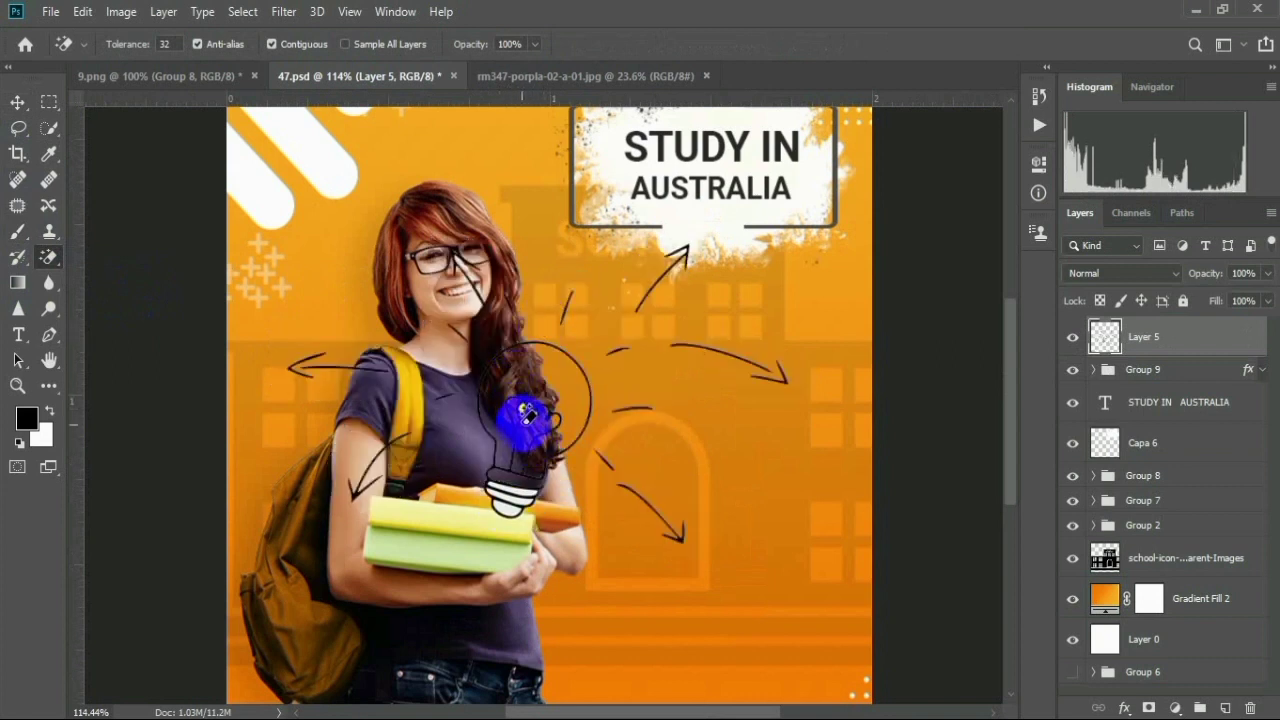
Erase the leftover white patches inside the small filament loops of the light bulb doodle
scroll(530, 408, up, 6)
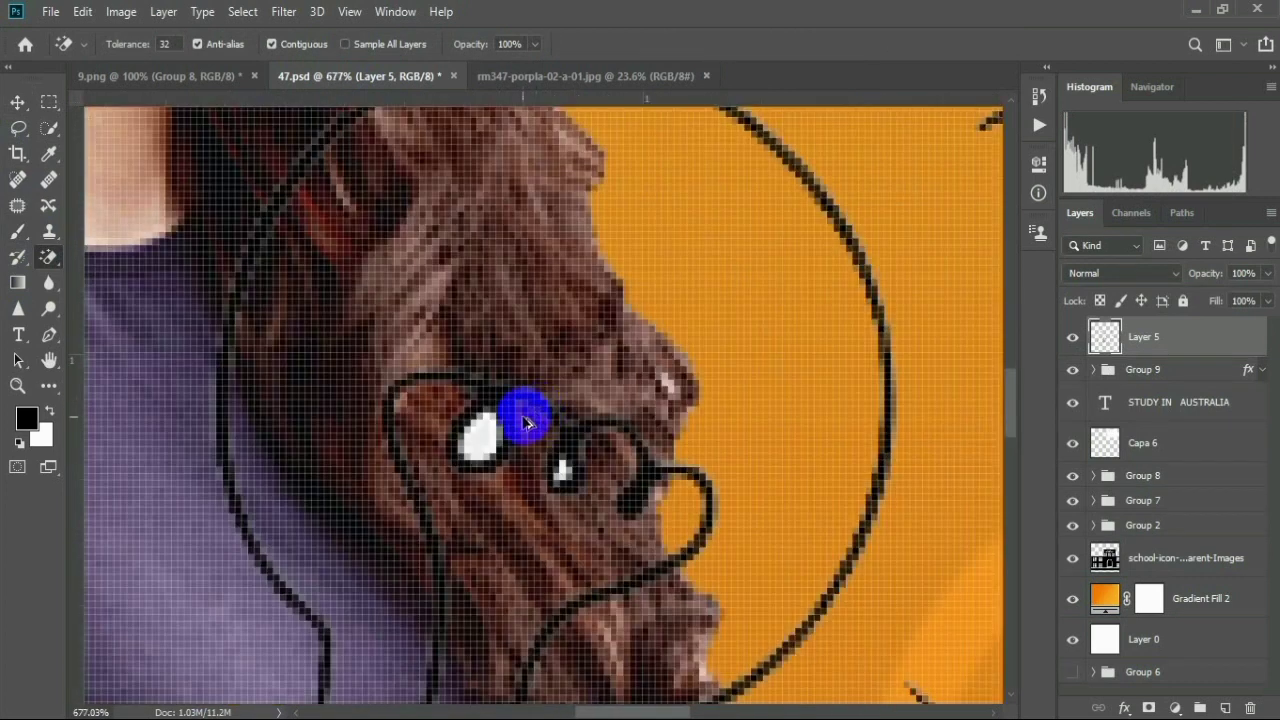
click(471, 428)
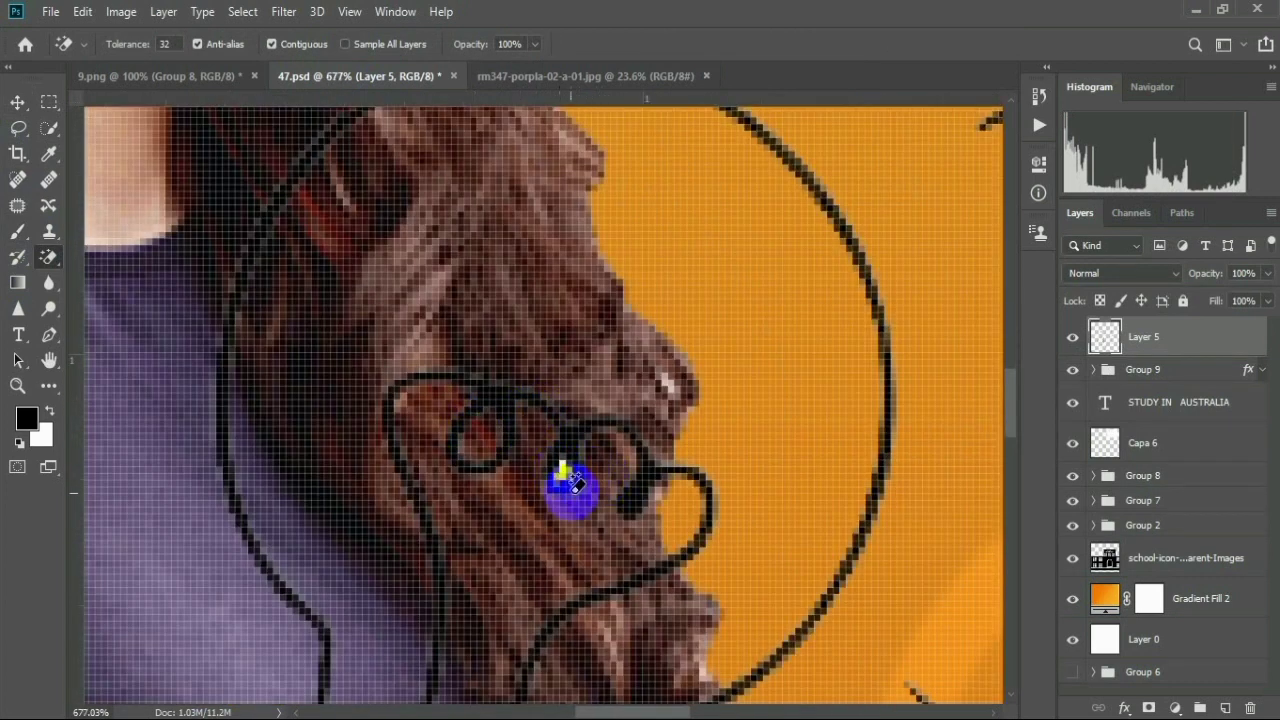
scroll(629, 520, down, 2)
scroll(589, 494, up, 5)
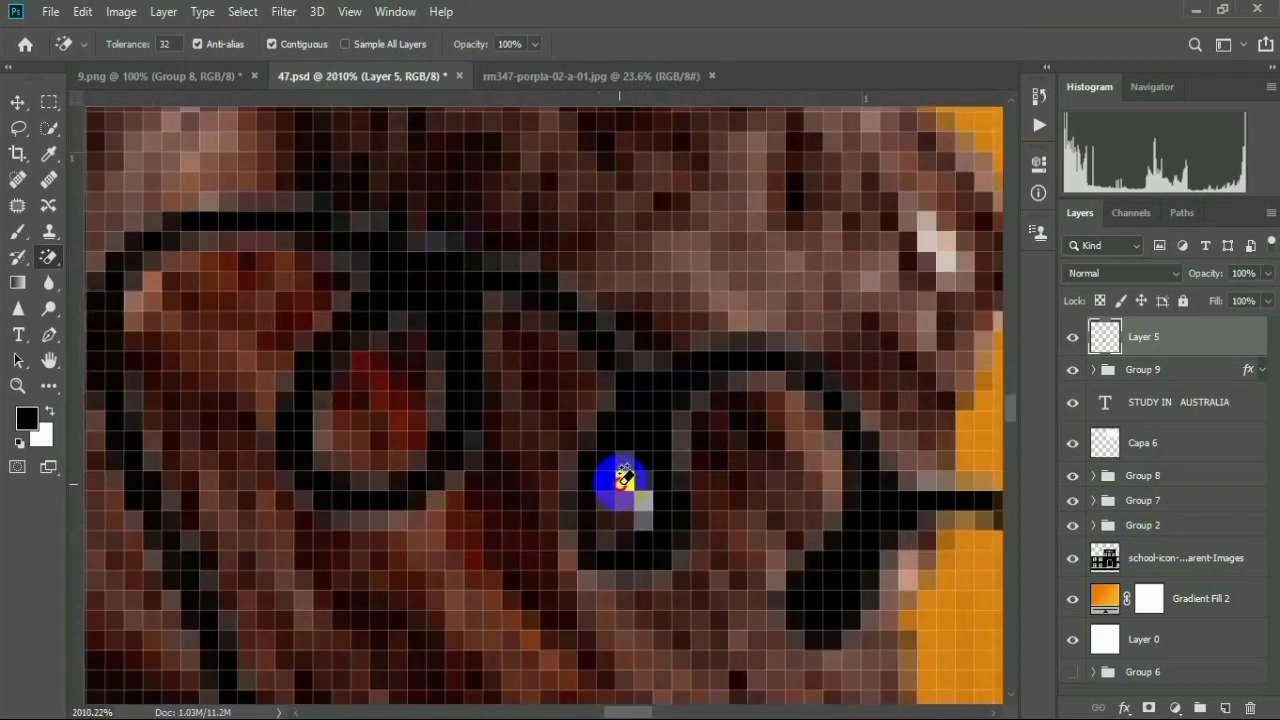
click(645, 510)
scroll(645, 510, down, 8)
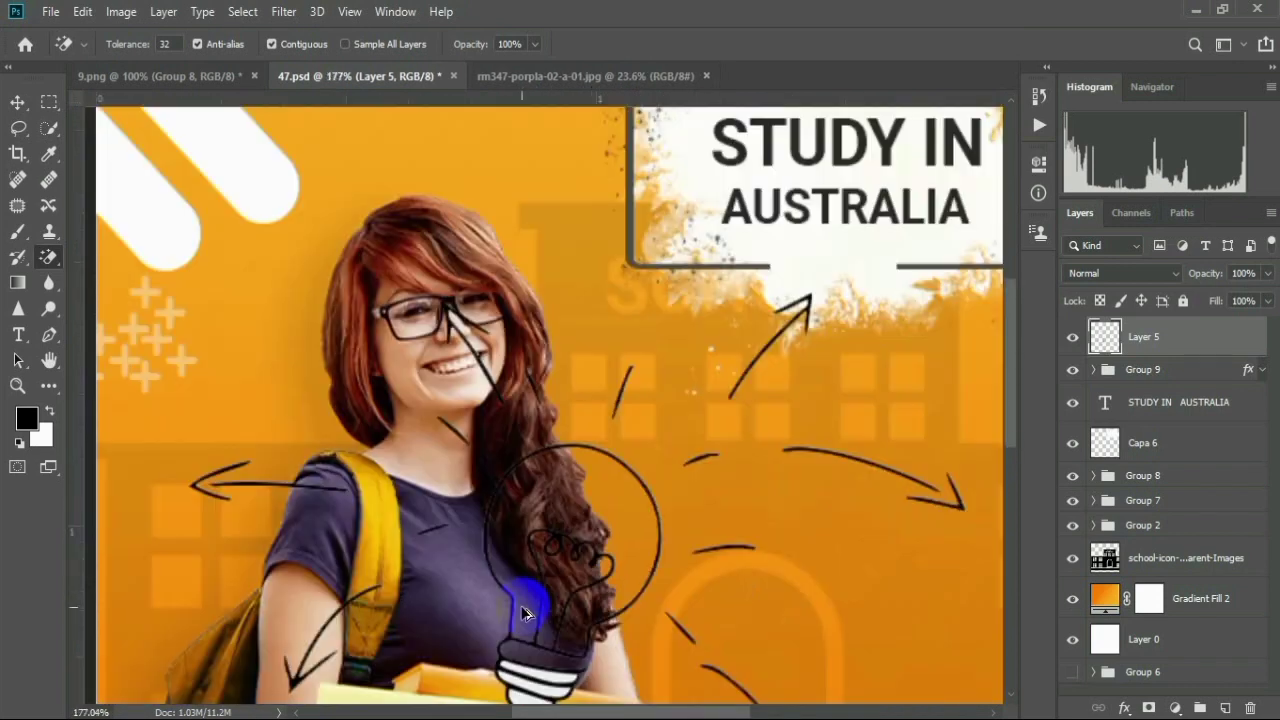
Erase the white fill from the screw-base bands and tip of the light bulb doodle
scroll(425, 560, down, 3)
scroll(480, 650, up, 6)
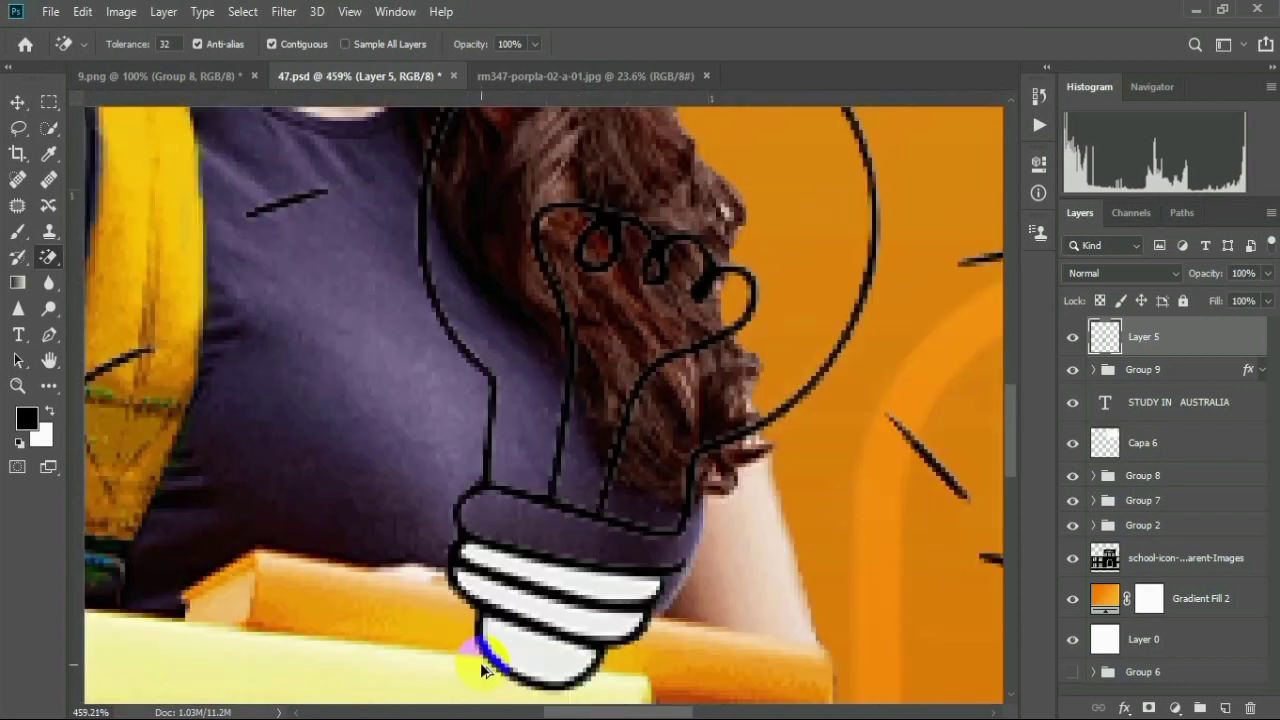
click(545, 610)
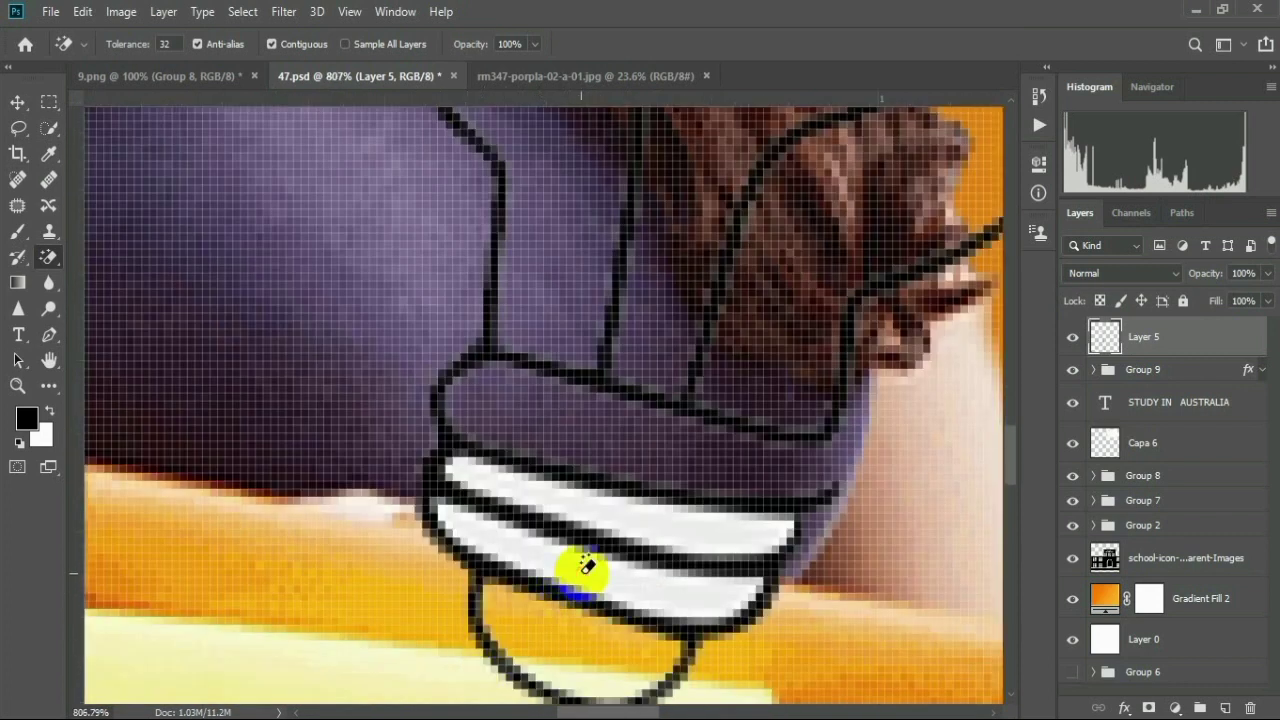
click(588, 566)
click(621, 516)
scroll(620, 530, down, 4)
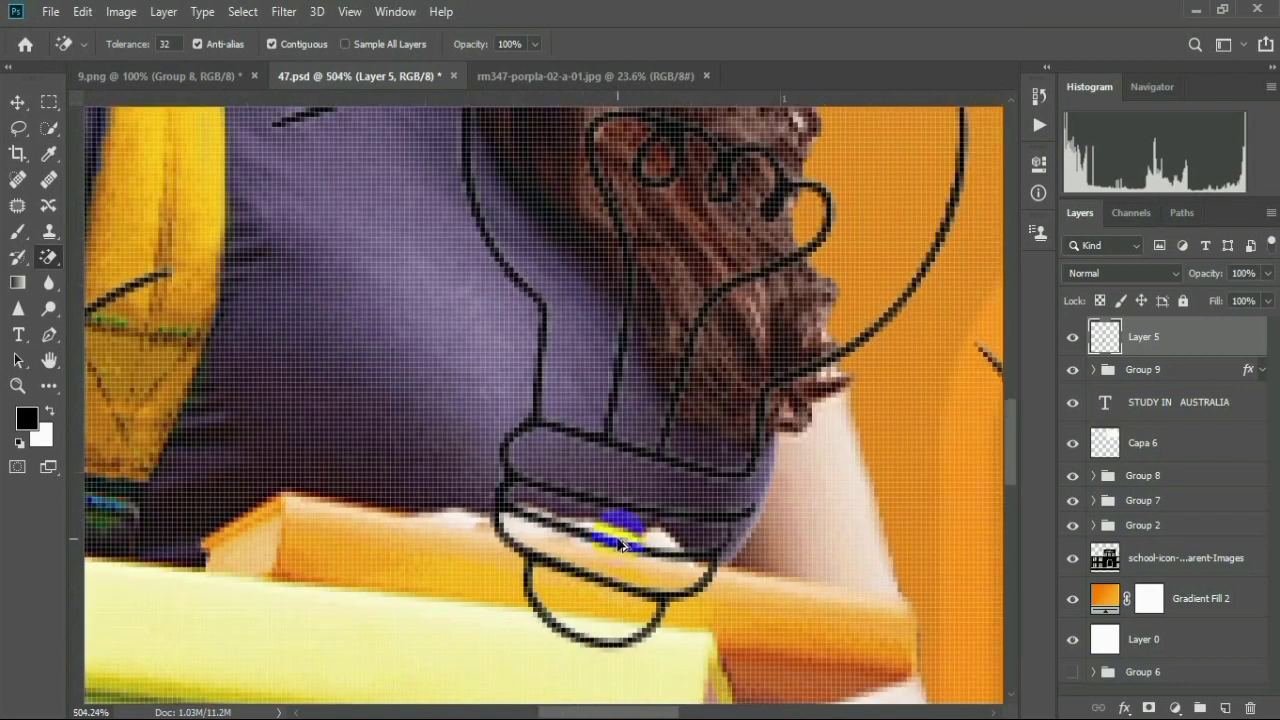
scroll(622, 546, down, 2)
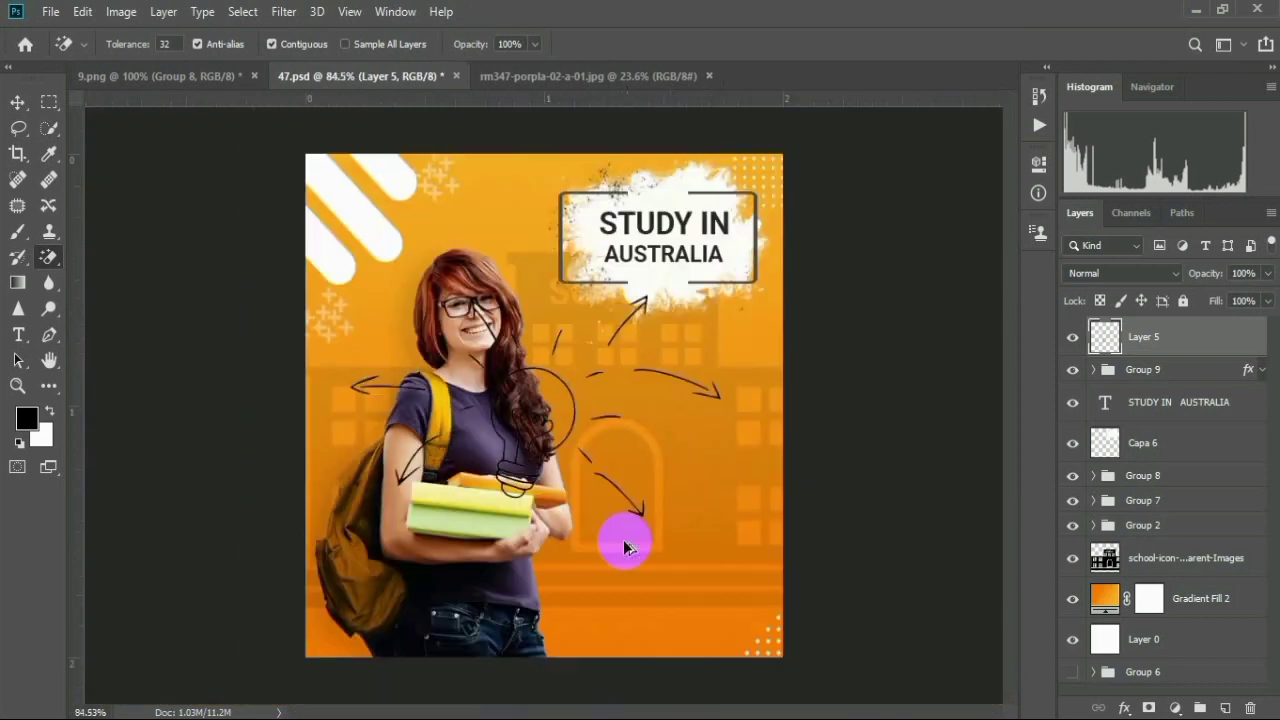
Place Layer 5 directly below Group 2 in the layer order and move the light bulb doodle up behind the student's head
click(20, 100)
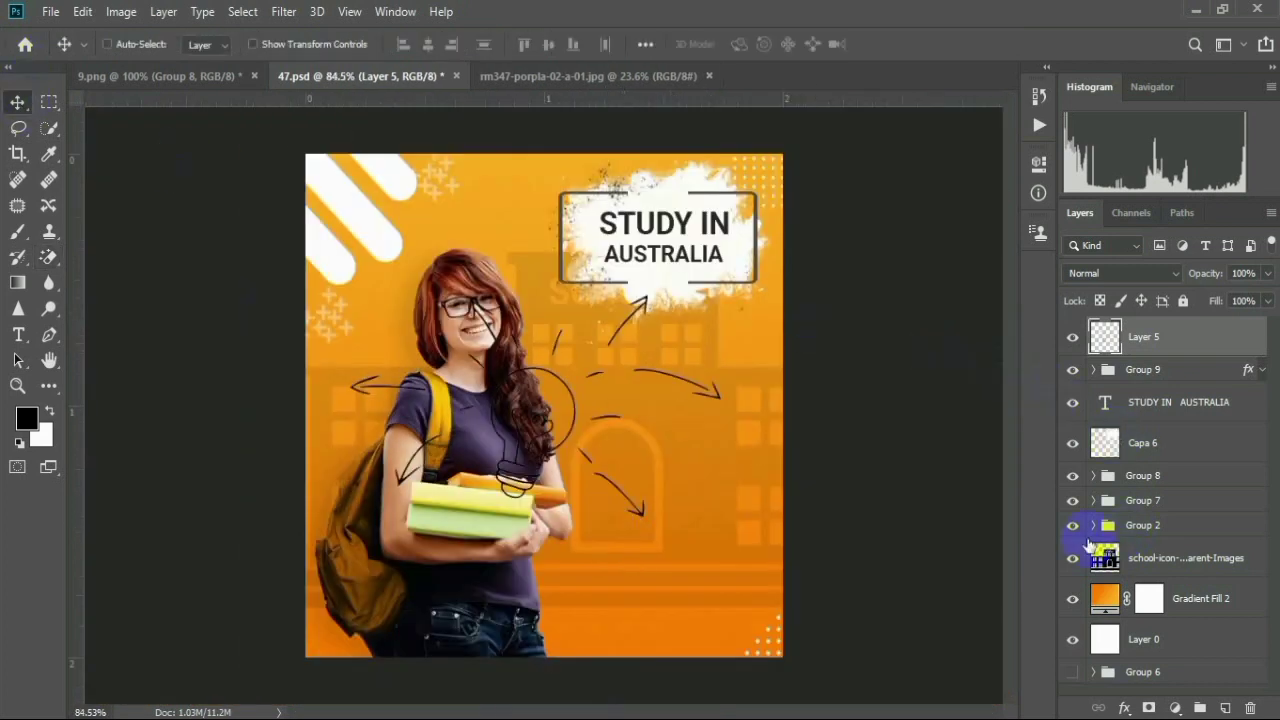
click(1070, 525)
click(1070, 525)
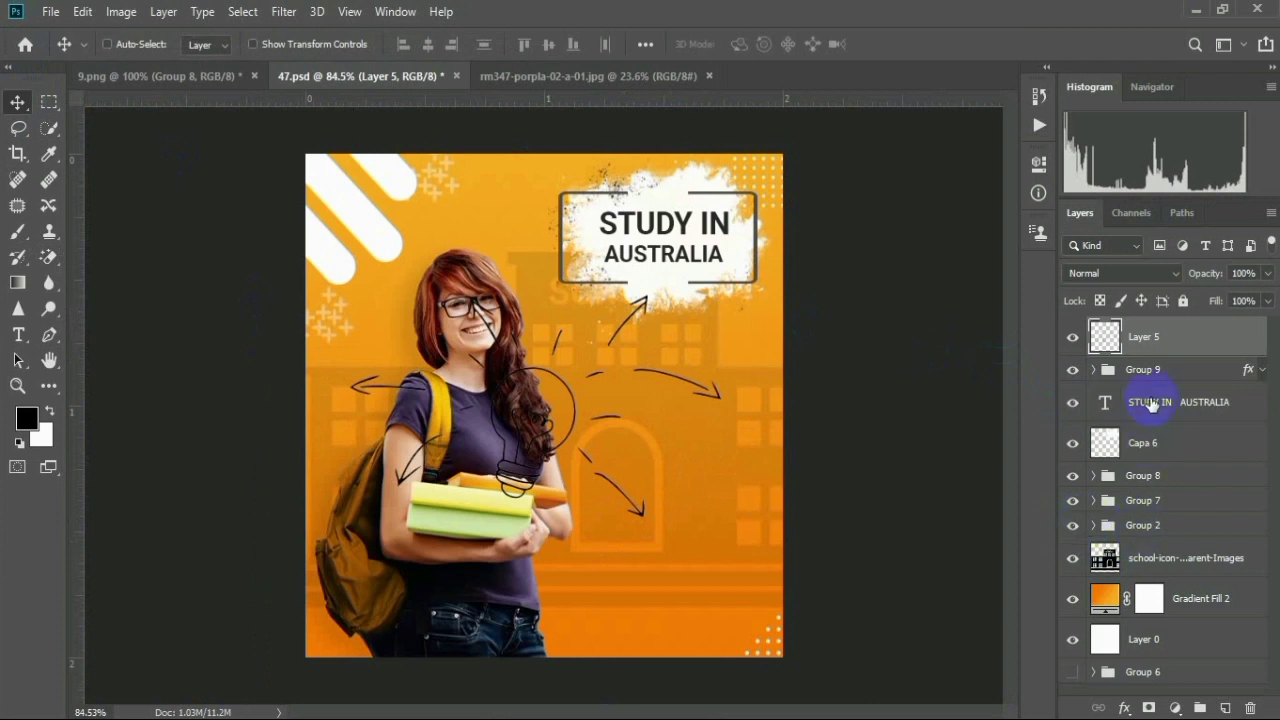
drag(1160, 345, 1160, 547)
mouse_move(573, 390)
mouse_down()
mouse_move(507, 263)
mouse_move(511, 282)
mouse_up()
Scale the light bulb doodle proportionally to about 50%, so its arrows radiate around the student's head
key(ctrl+t)
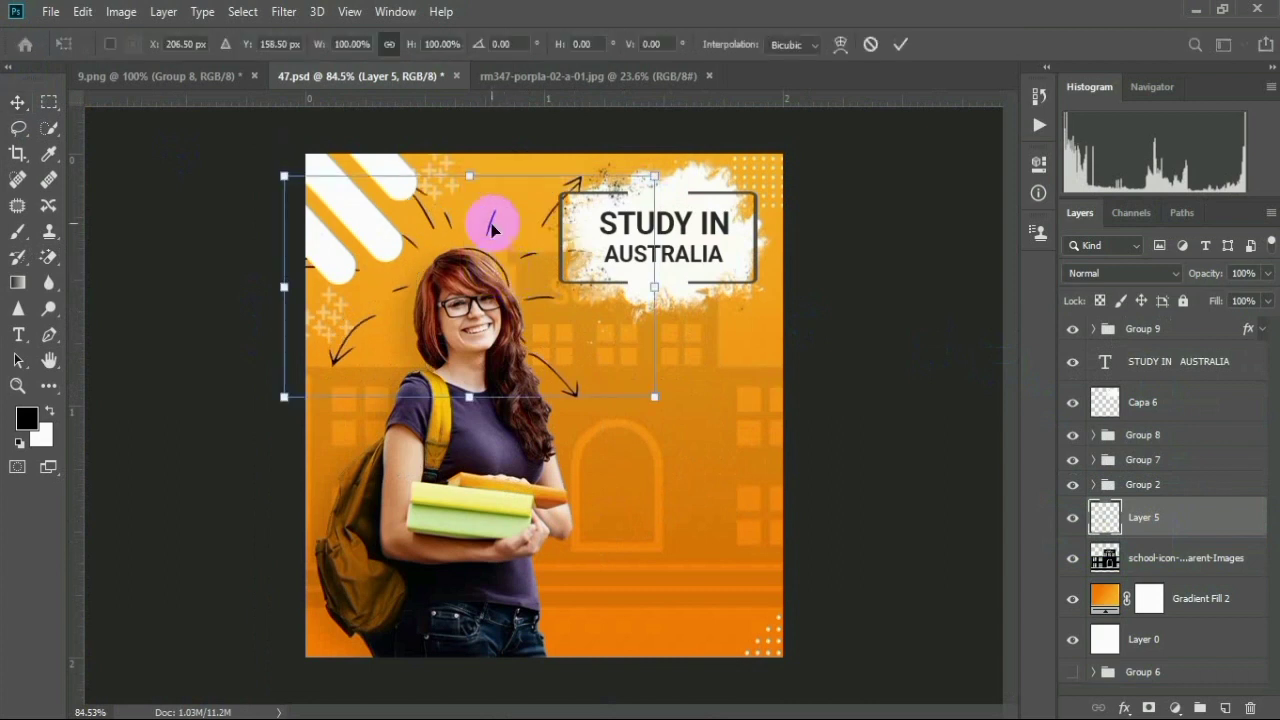
mouse_move(465, 169)
mouse_down()
mouse_move(457, 318)
mouse_move(470, 244)
mouse_move(466, 258)
mouse_up()
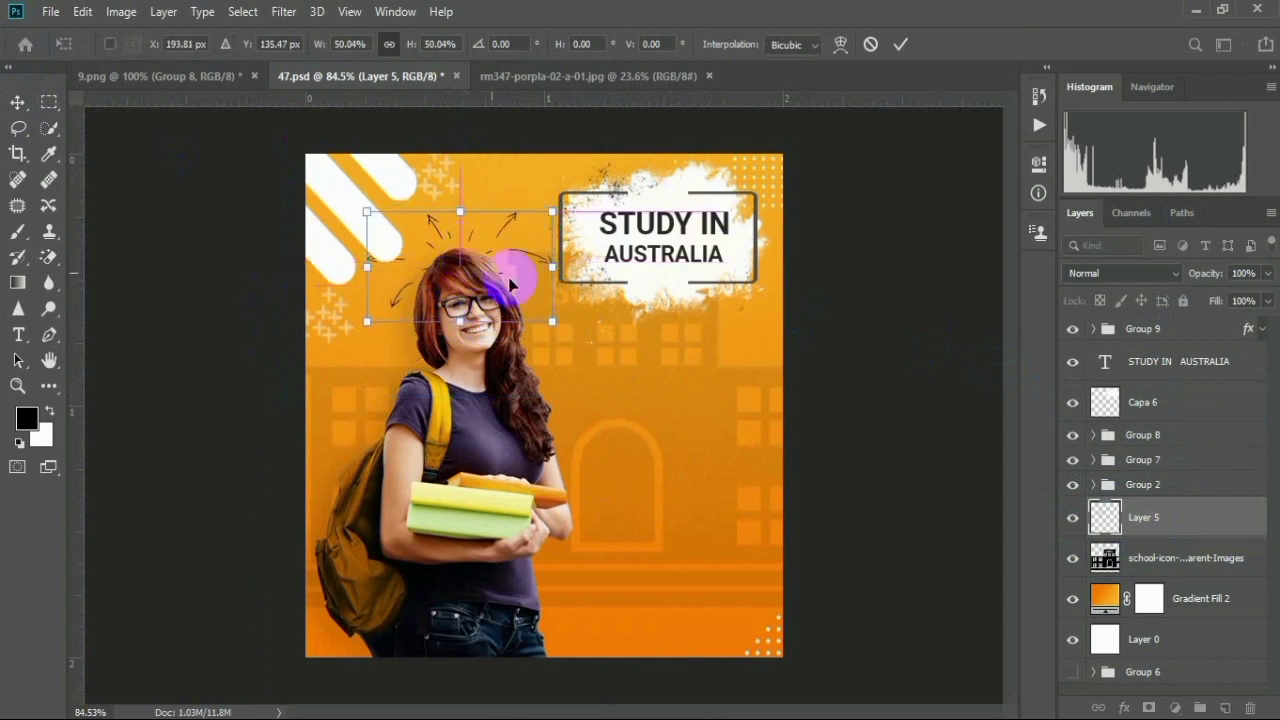
key(Return)
scroll(770, 475, down, 3)
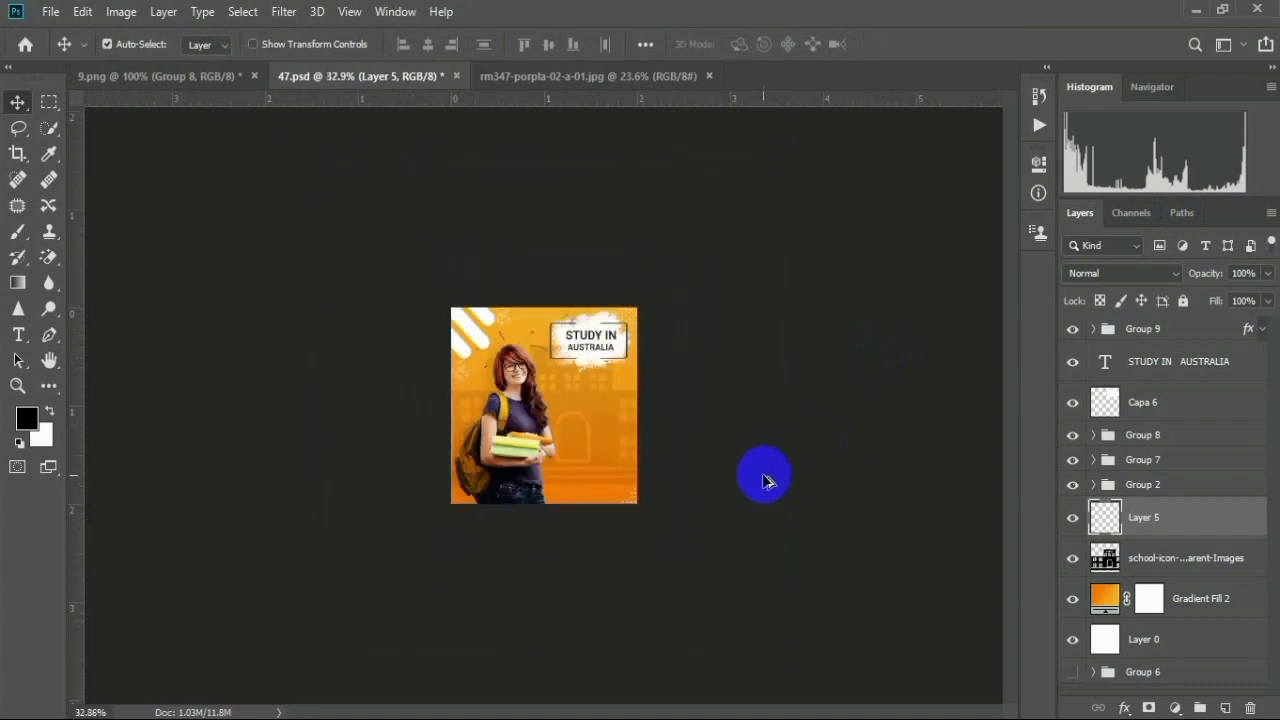
scroll(571, 506, up, 5)
scroll(563, 505, down, 2)
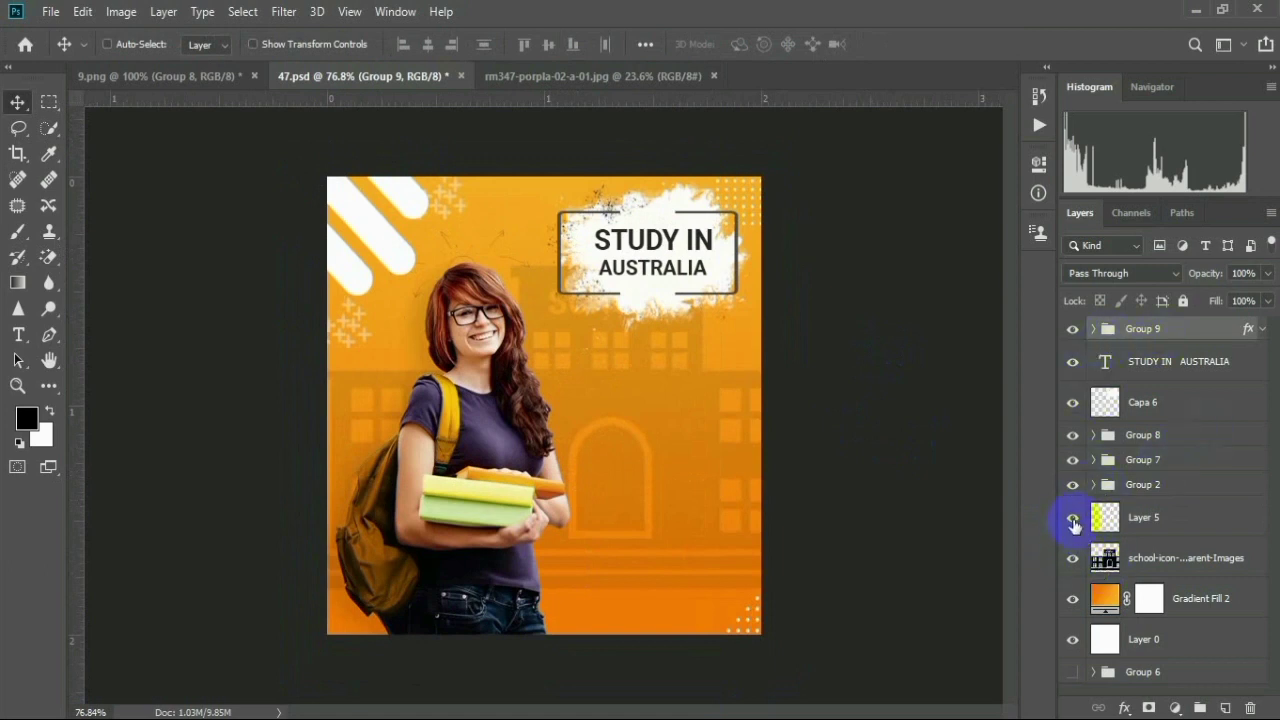
Set the opacity of Layer 5 to 36% and make Group 9 the active layer
click(1146, 519)
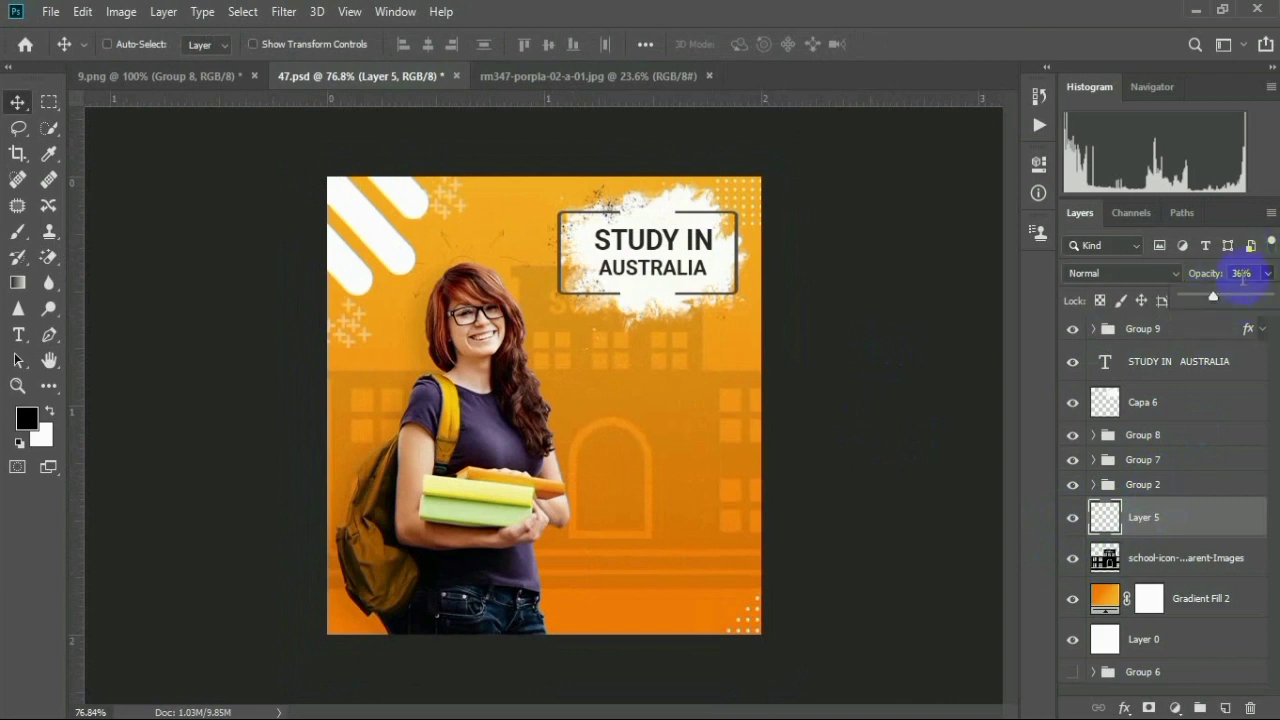
click(876, 312)
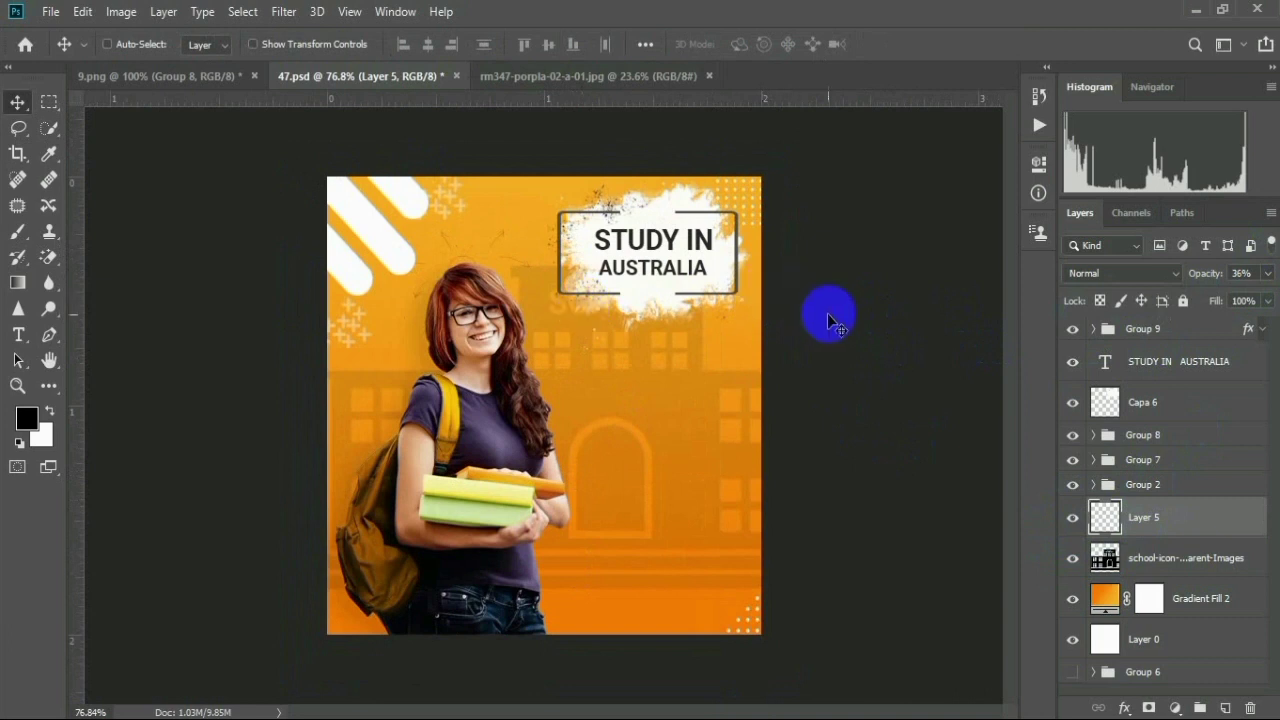
click(1143, 329)
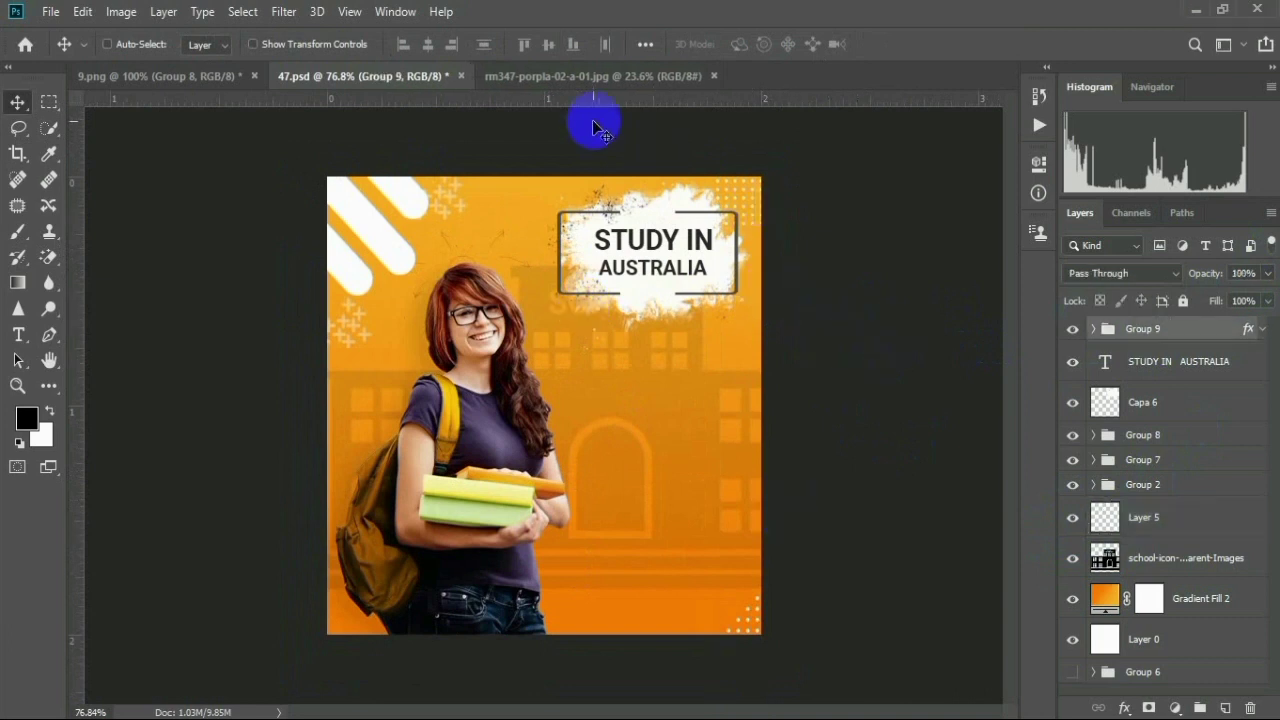
Outline the pencil doodle in rm347-porpla-02-a-01.jpg with a freehand Lasso selection and move it into the 47.psd poster as a new layer
click(523, 77)
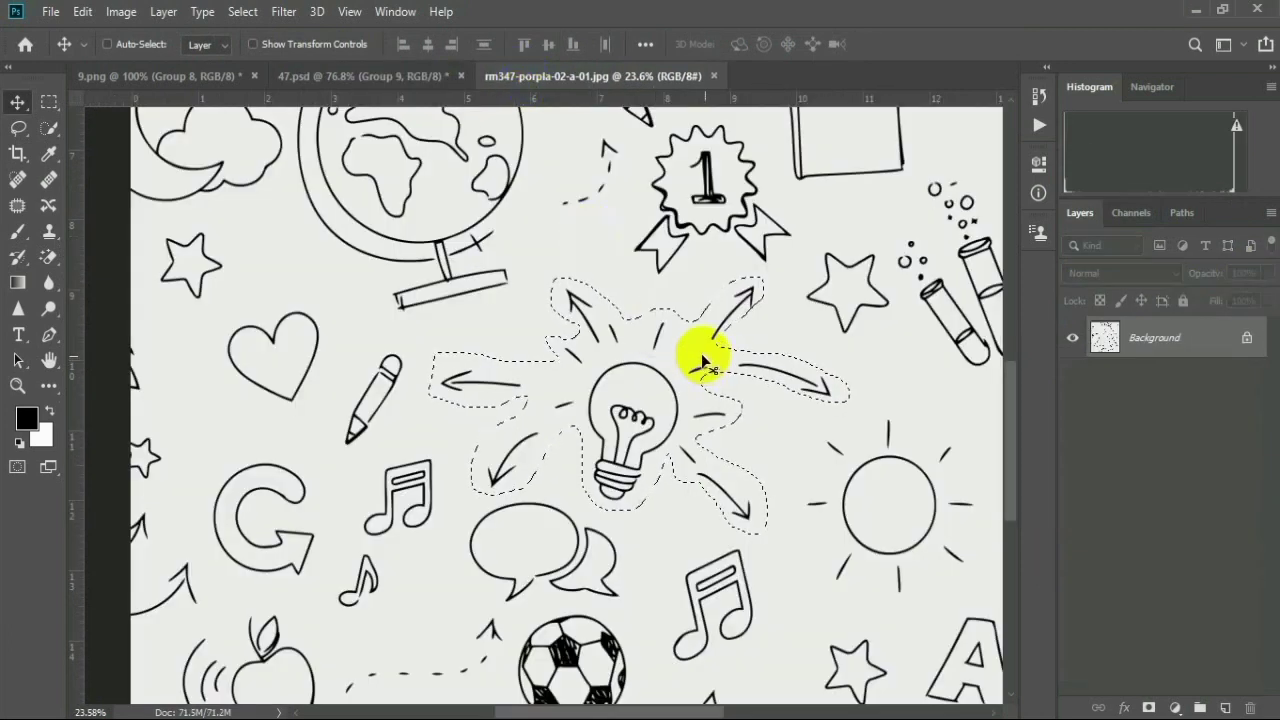
scroll(697, 354, down, 1)
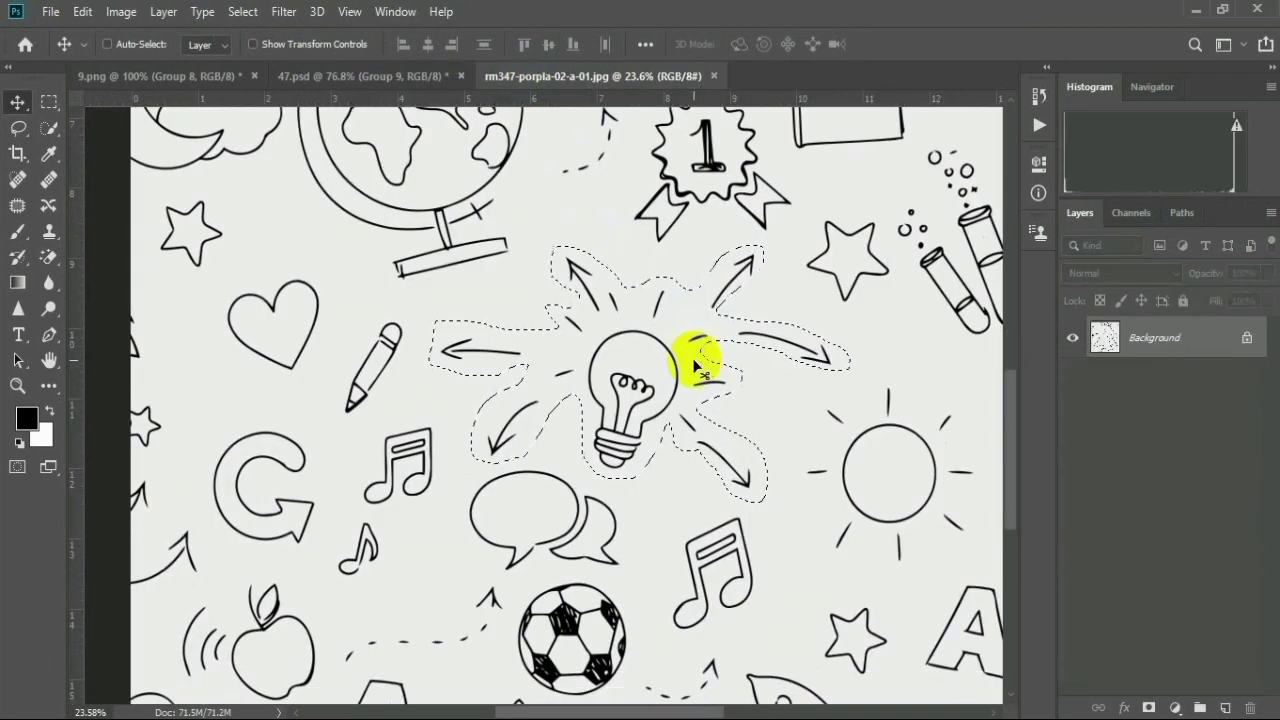
click(18, 127)
click(500, 334)
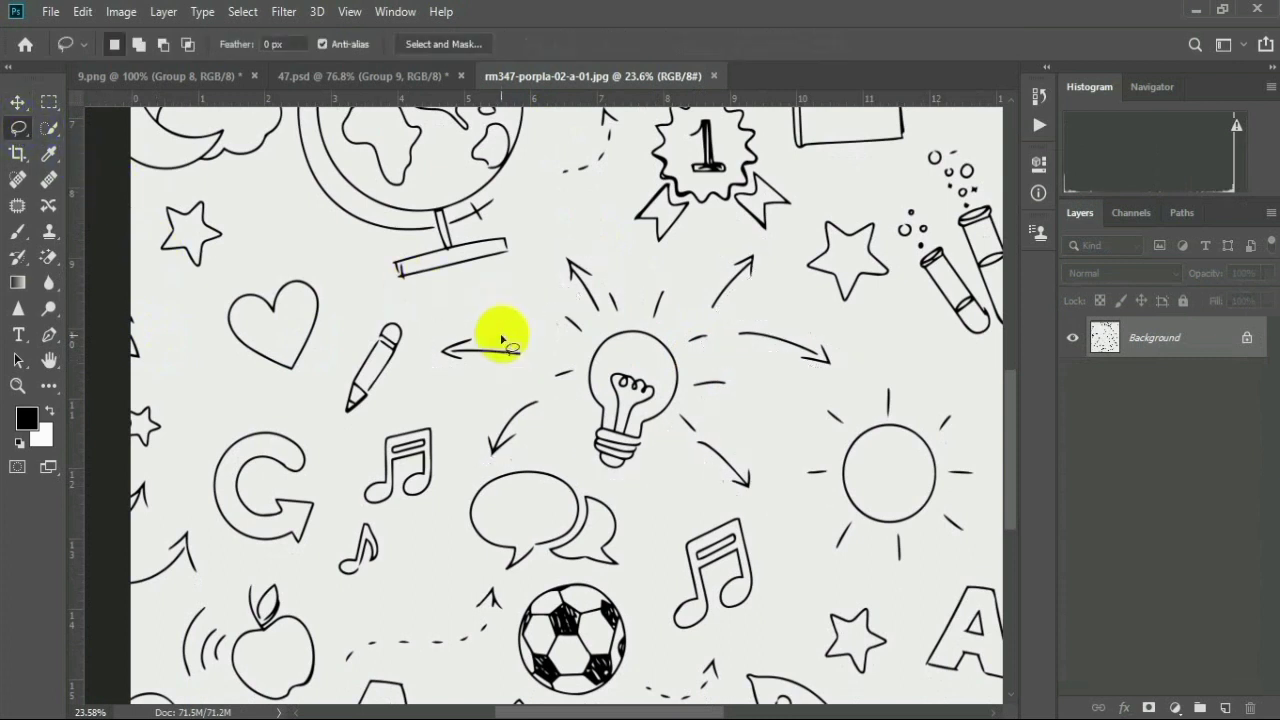
mouse_move(388, 310)
mouse_down()
mouse_move(341, 345)
mouse_move(337, 407)
mouse_move(350, 415)
mouse_move(405, 353)
mouse_move(391, 298)
mouse_up()
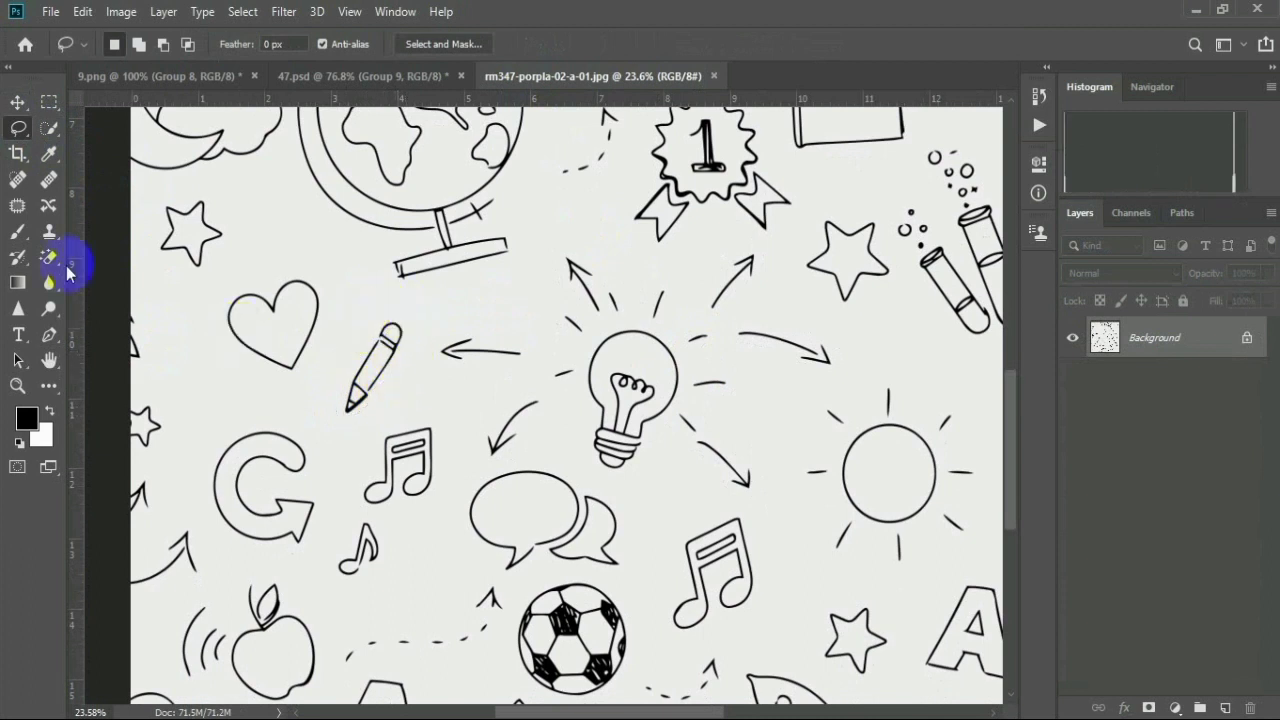
click(18, 102)
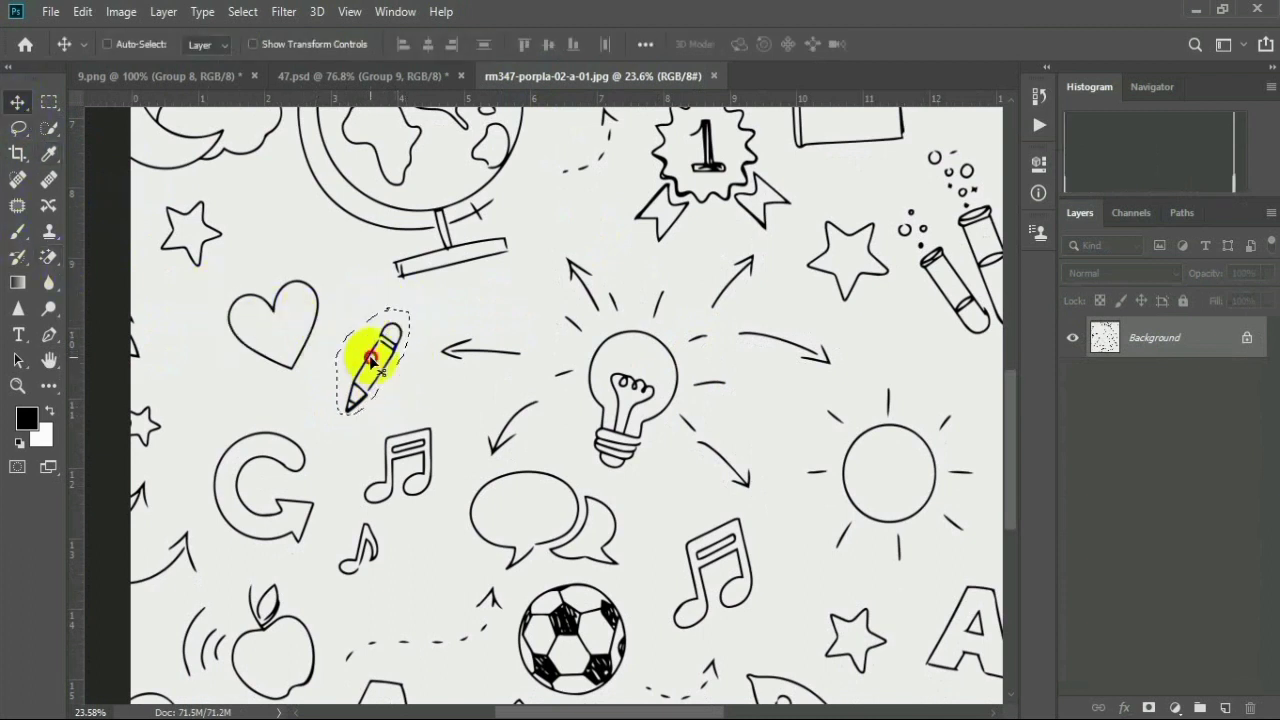
mouse_move(357, 357)
mouse_down()
mouse_move(362, 40)
mouse_move(597, 456)
mouse_up()
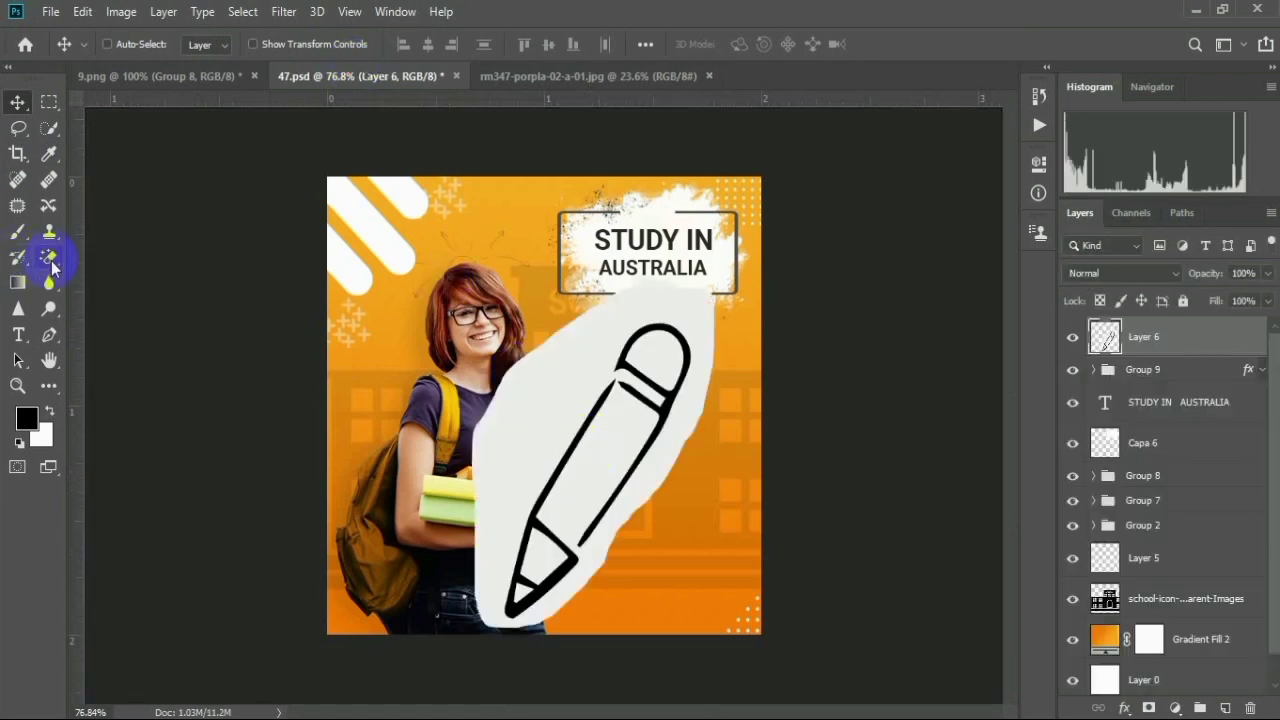
Erase the white backdrop around the pencil doodle and inside its tip and eraser end with the Magic Eraser
click(50, 258)
click(524, 612)
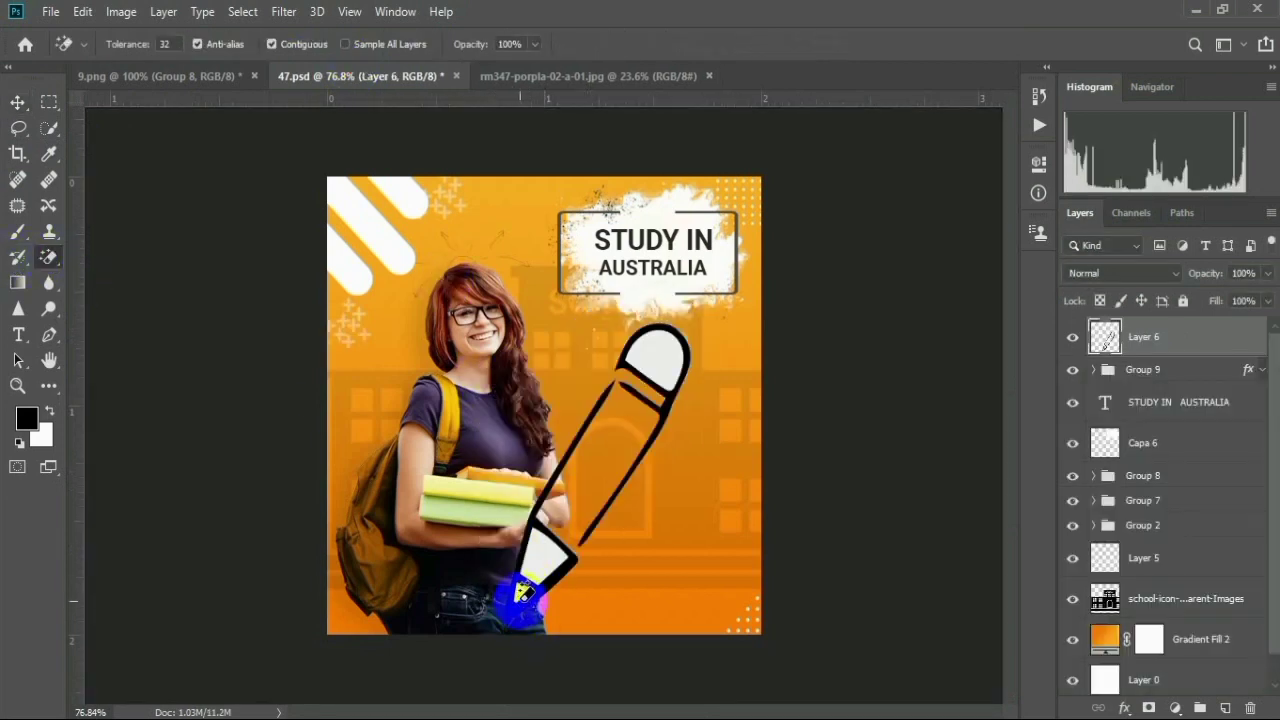
click(532, 548)
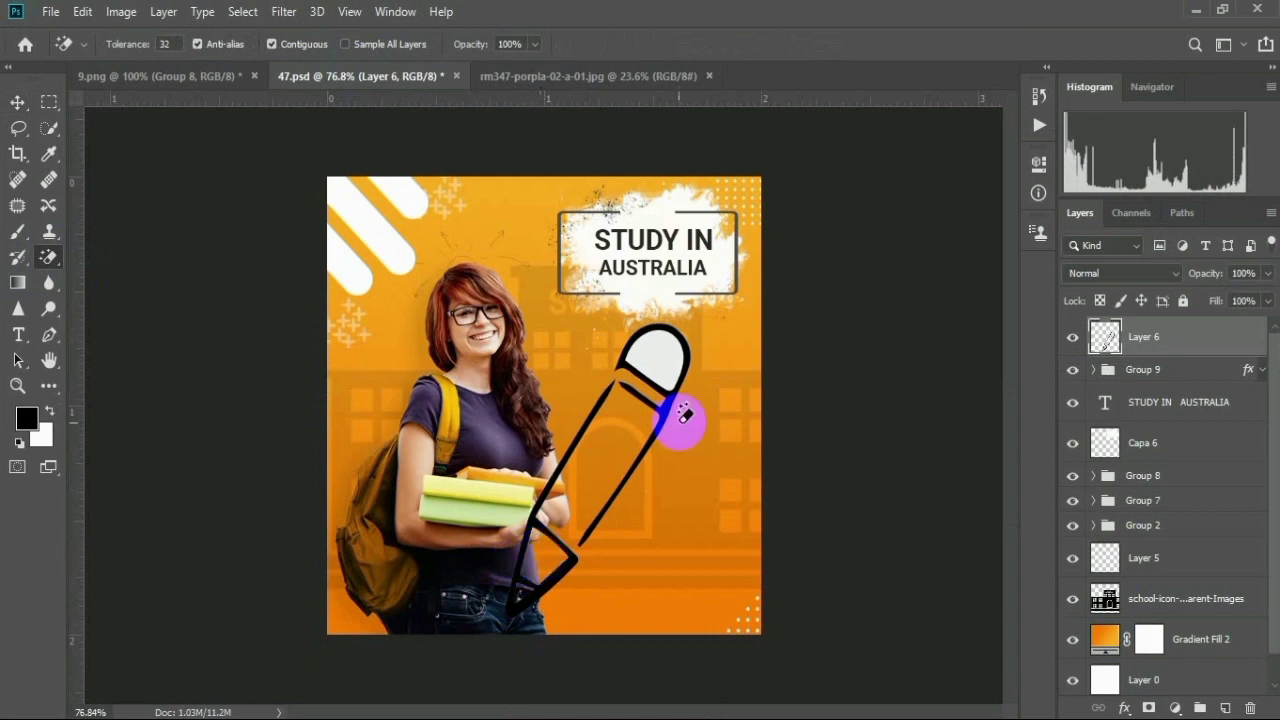
click(645, 370)
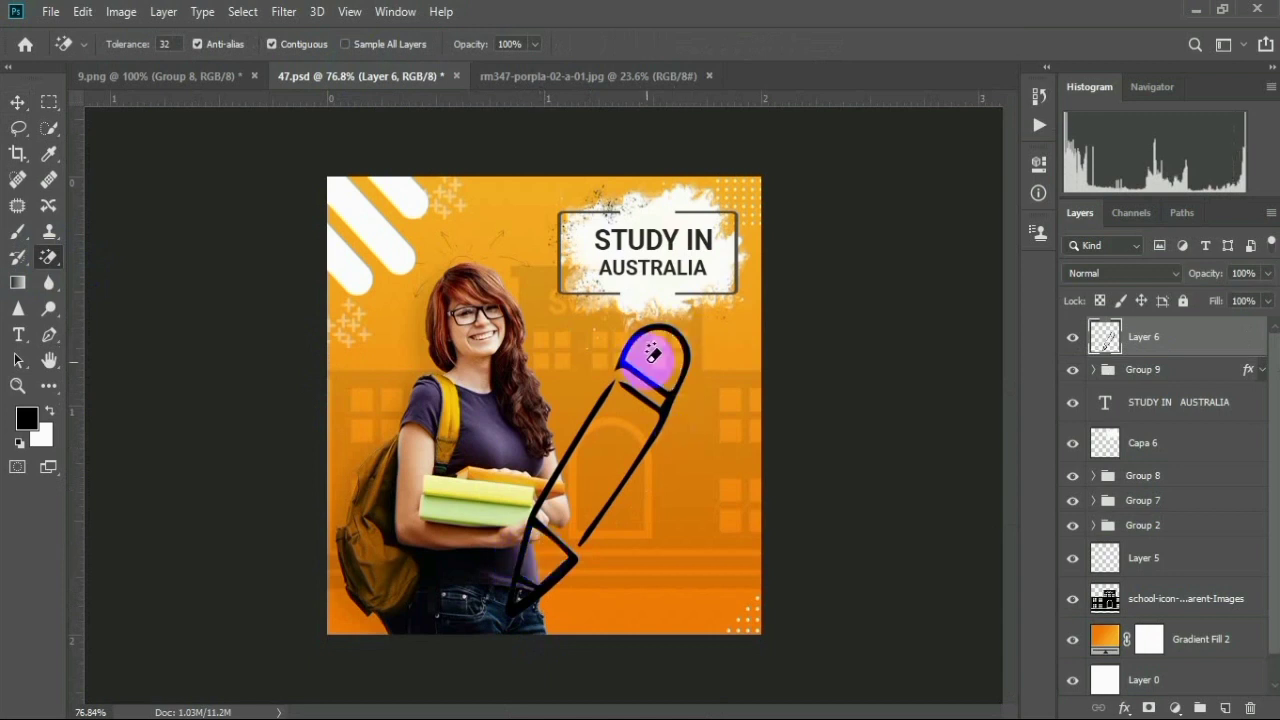
Scale the pencil doodle proportionally to about 18% and place it beside the student's shoulder, above the backpack
click(16, 102)
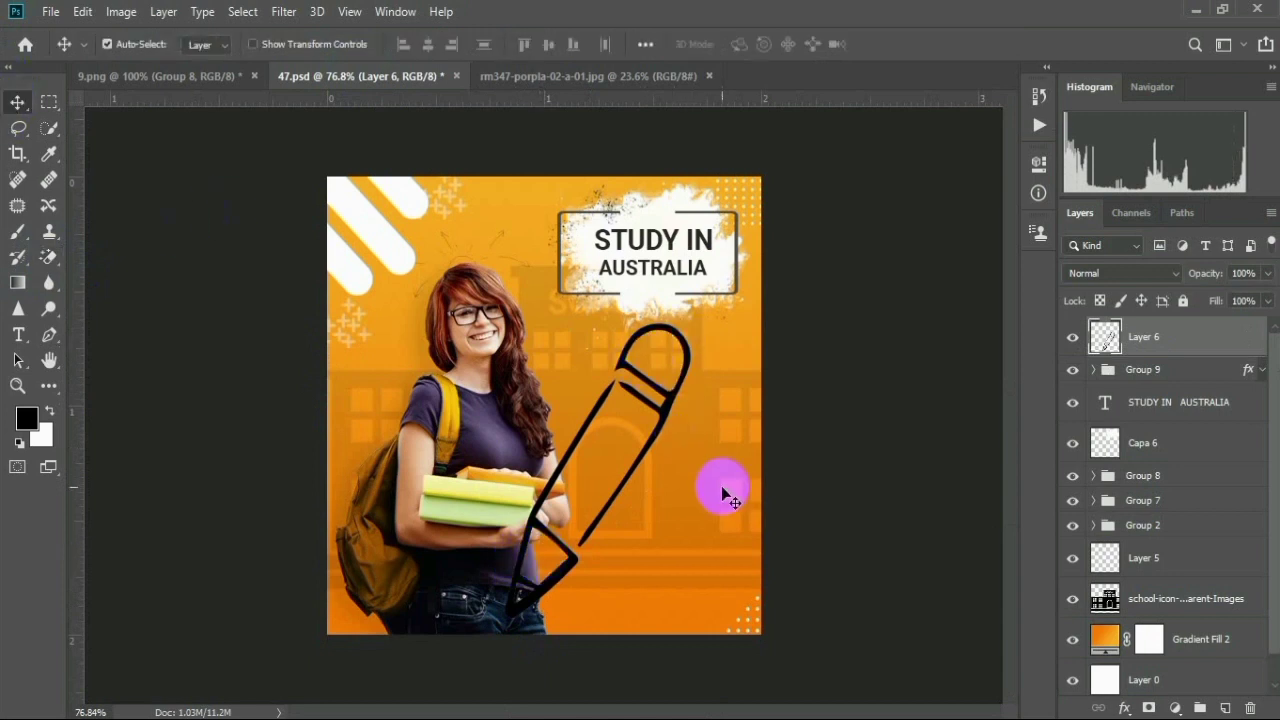
key(ctrl+t)
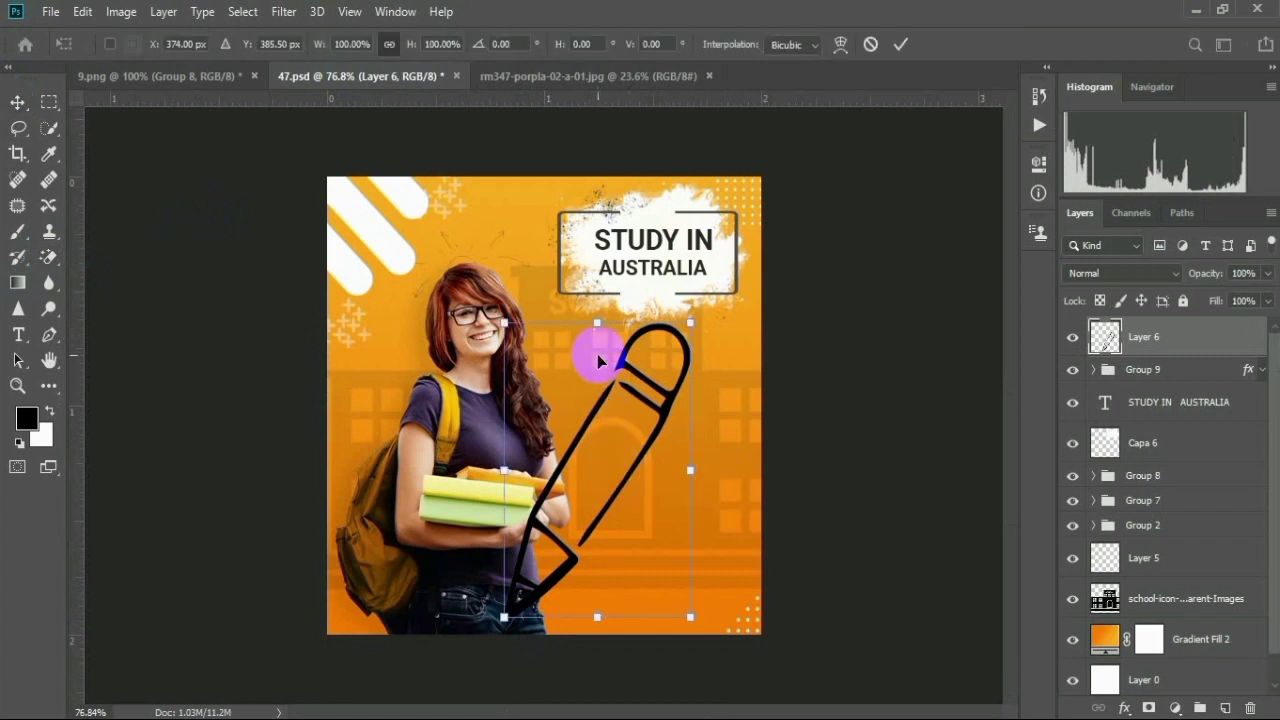
mouse_move(597, 323)
mouse_down()
mouse_move(597, 556)
mouse_move(480, 434)
mouse_move(374, 406)
mouse_move(376, 359)
mouse_up()
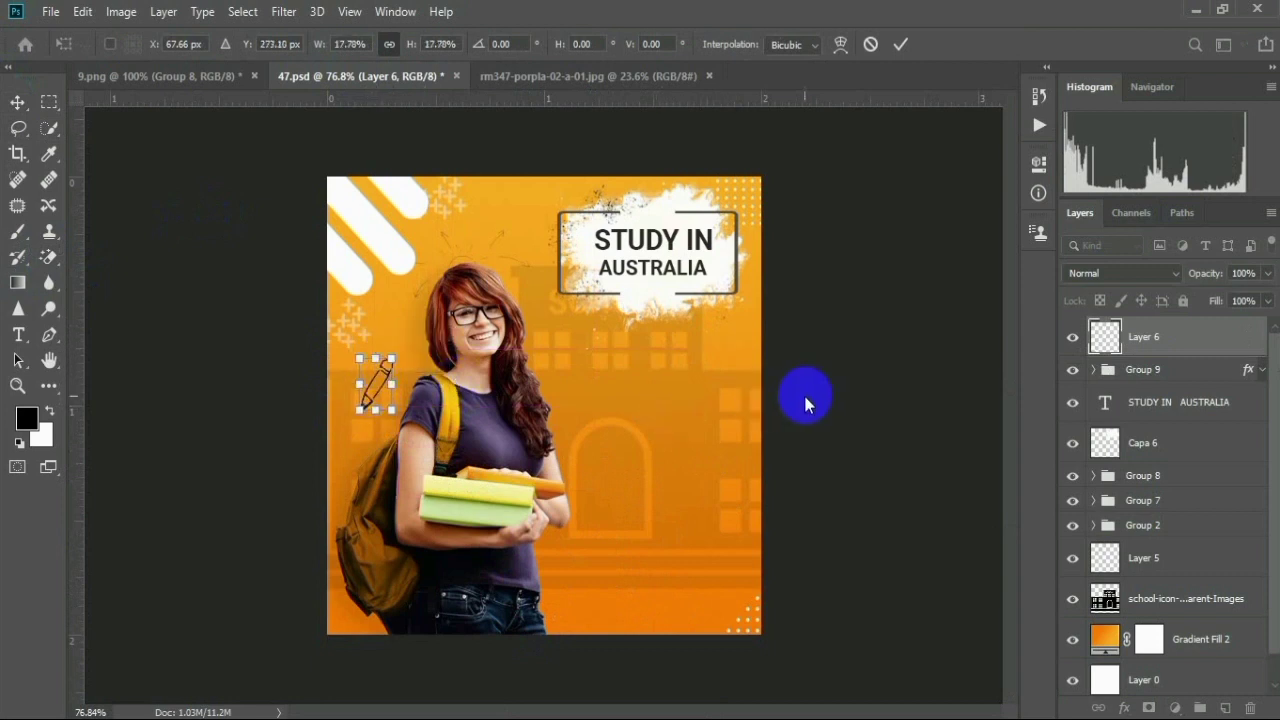
key(Return)
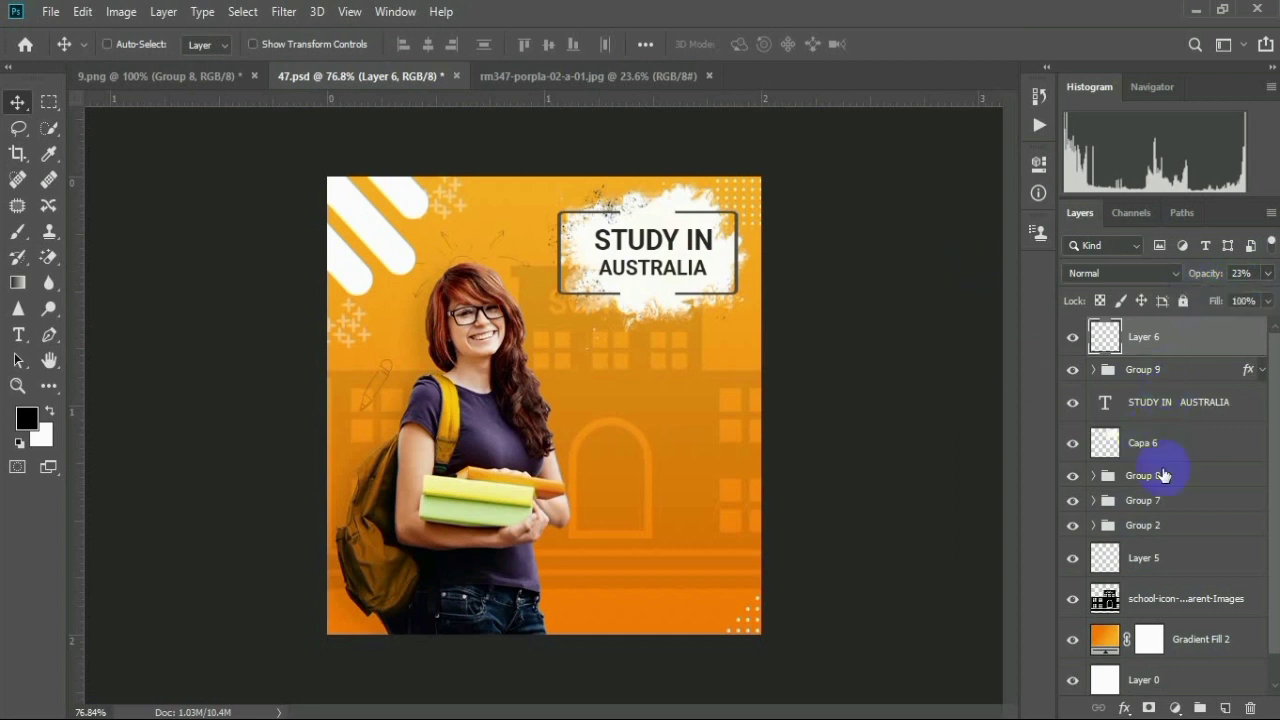
Match the opacity of Layer 6, the pencil doodle, to that of Layer 5 by setting it to 36%
click(1147, 562)
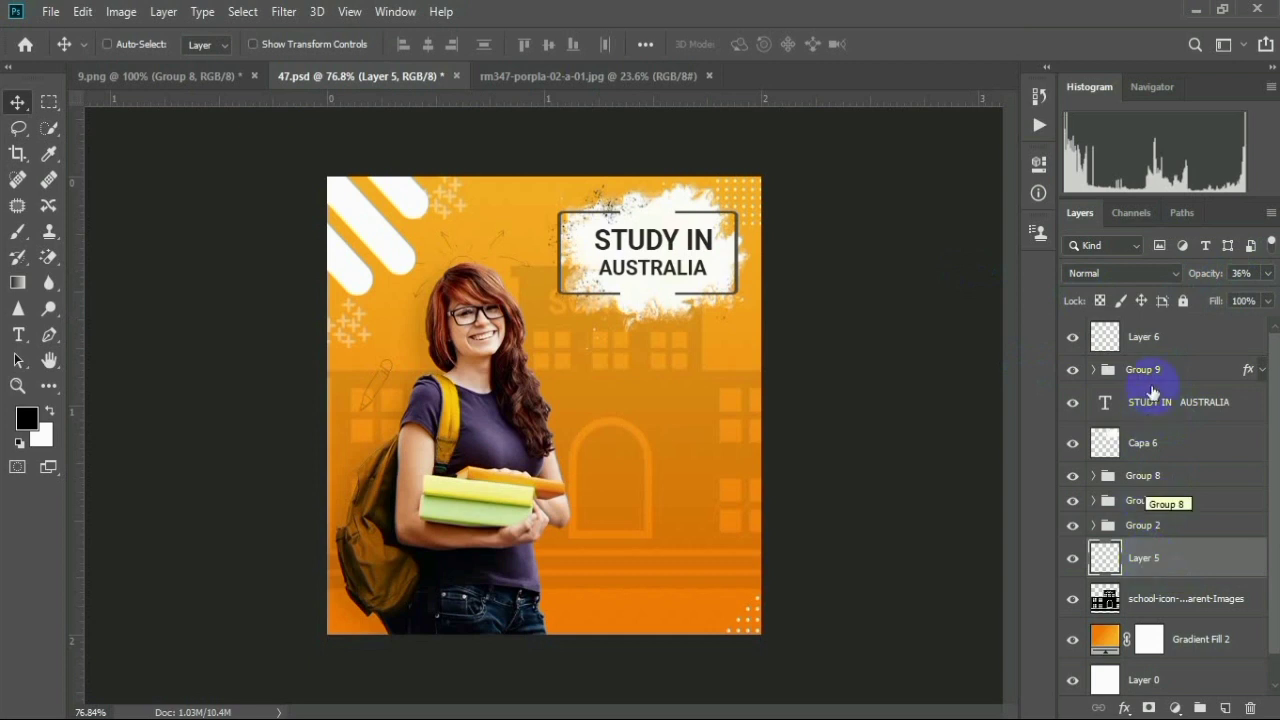
click(1152, 340)
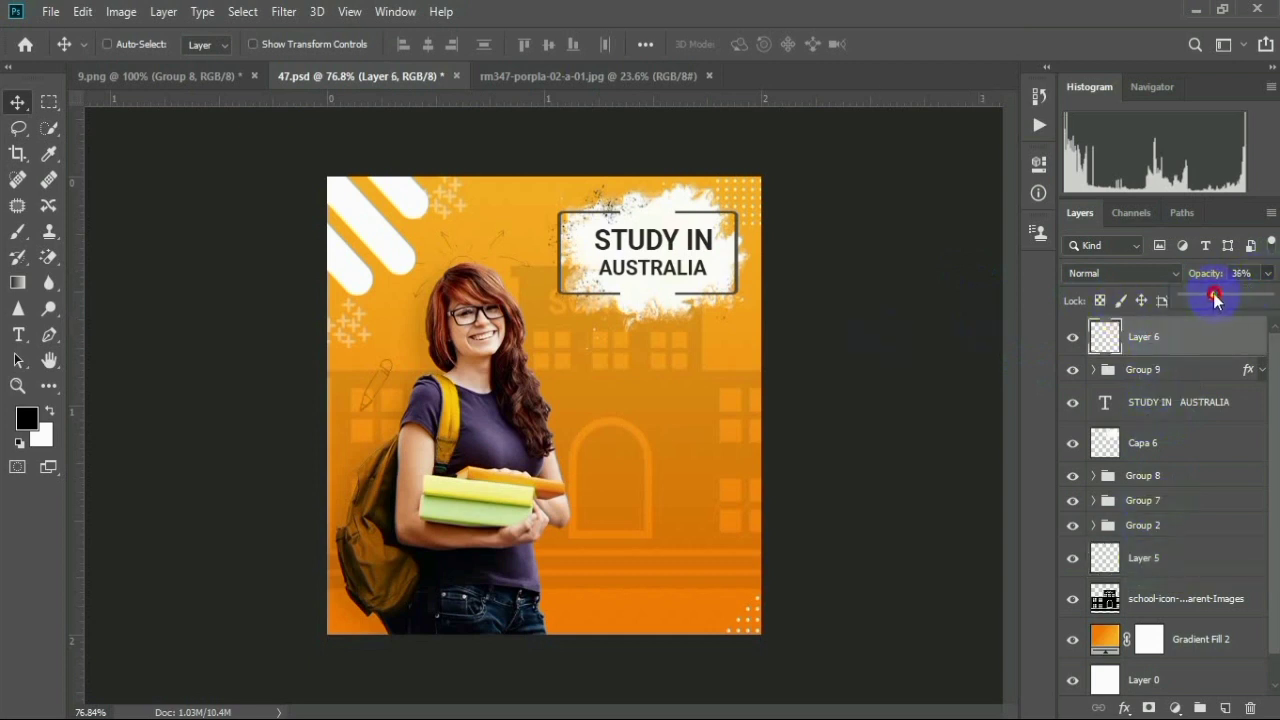
scroll(634, 449, down, 3)
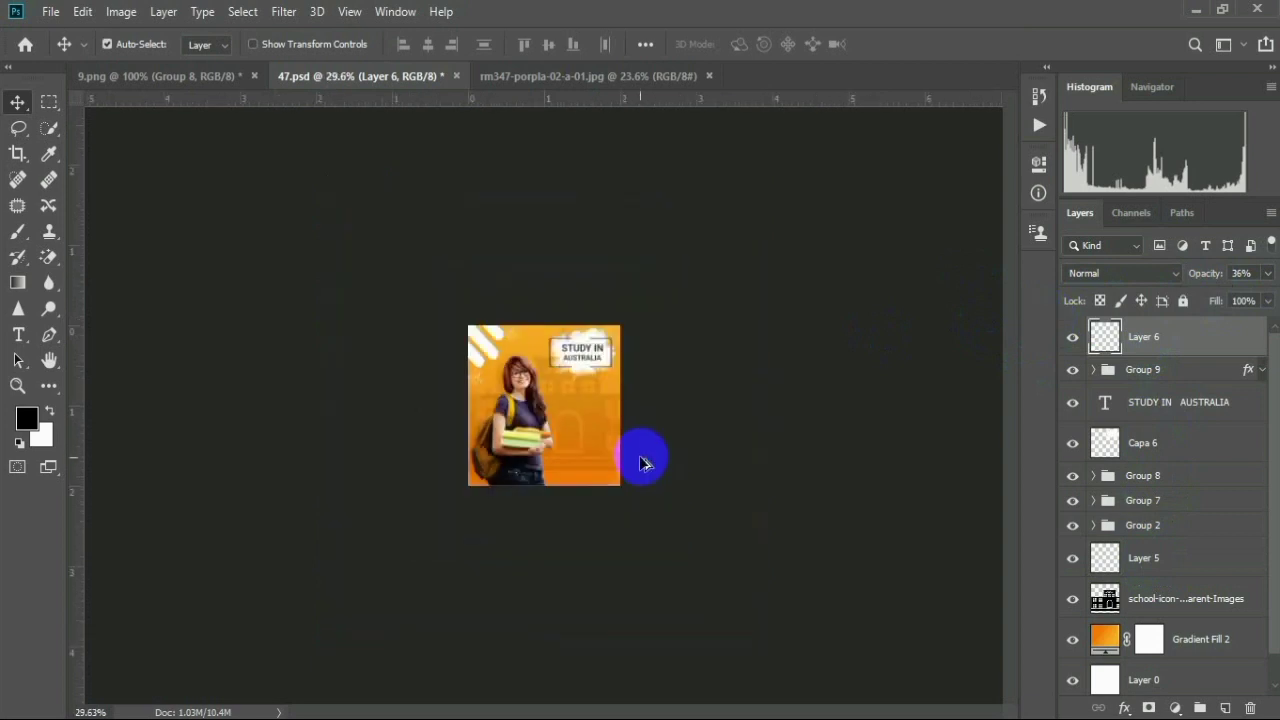
scroll(640, 465, up, 3)
Show the hidden doodle layer, Layer 2, above Group 9 and make it the active layer
key(ctrl)
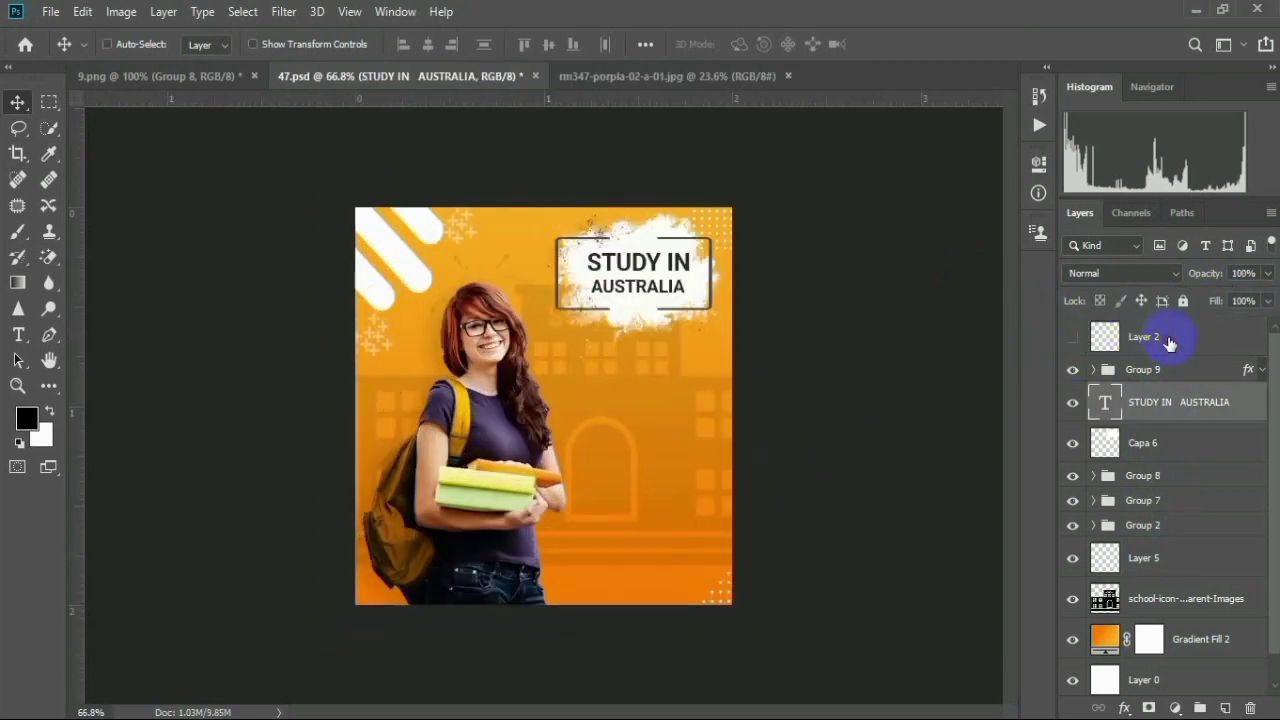
click(1168, 342)
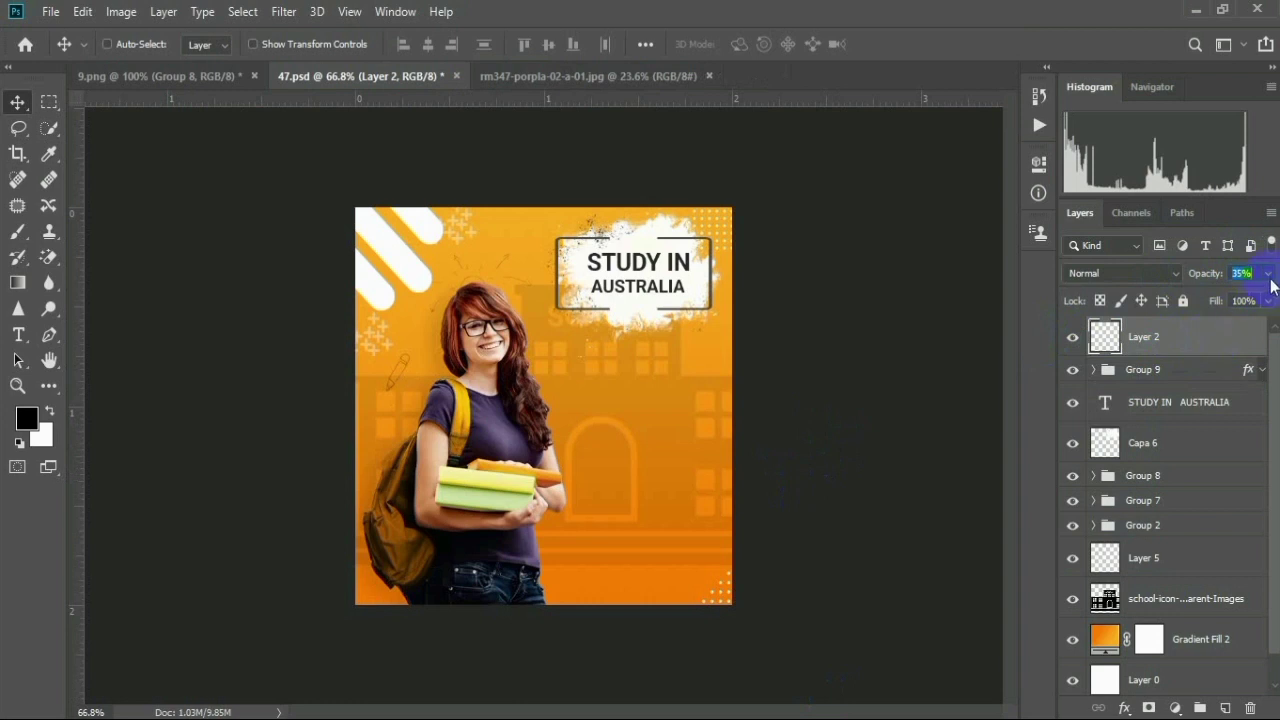
click(902, 357)
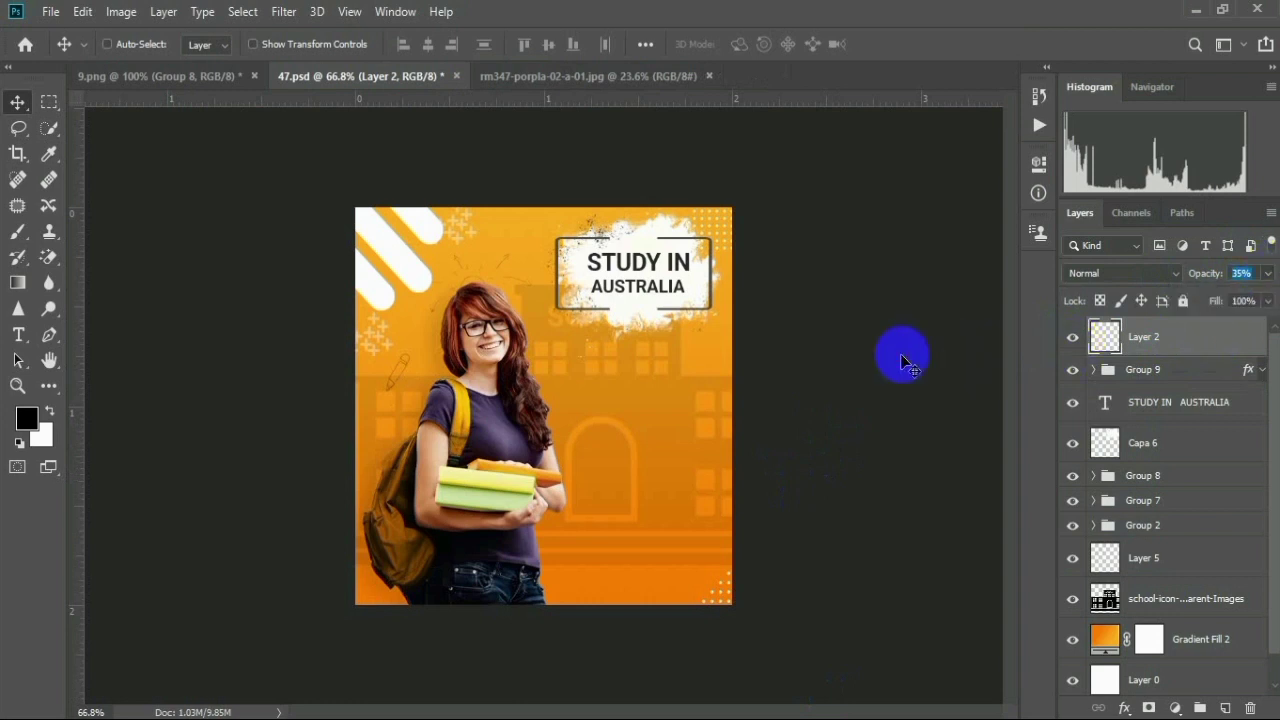
Add the two-line white text "DIRECT ADMISSION IN TOP UNIVERSITY OF AUSTRAIIA" in Roboto Regular beside the student
click(20, 337)
click(543, 366)
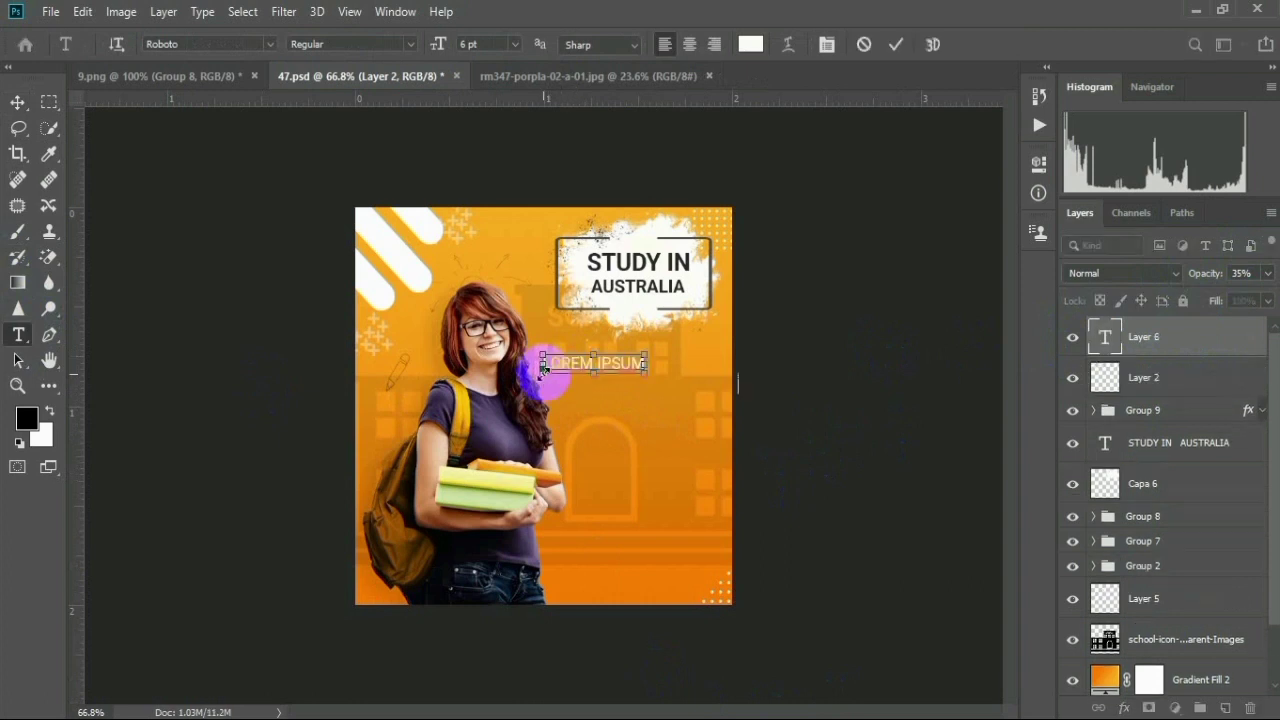
text(DIRECT ADMISSION IN TOP UNIVERSITY OF AUSTRAIIA)
click(18, 102)
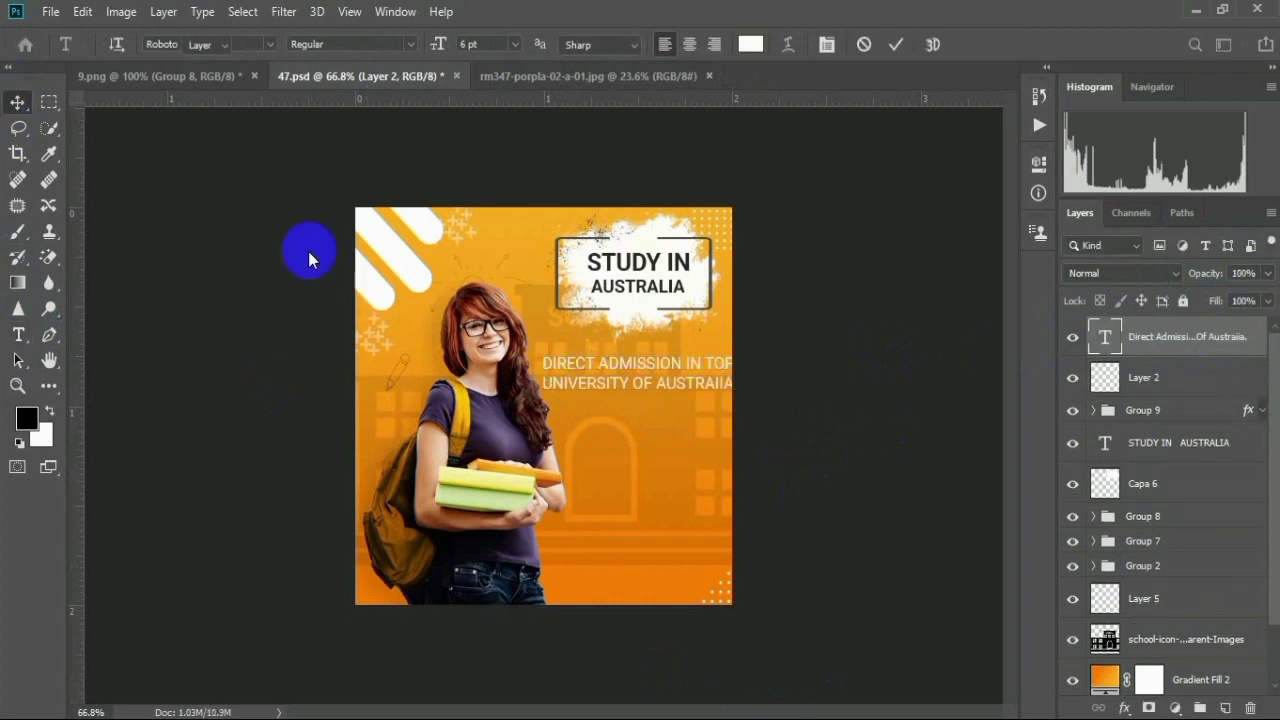
Scale the admission text down to fit inside the poster and place it just below the framed heading
drag(651, 380, 626, 345)
key(ctrl+t)
key(Return)
mouse_move(671, 382)
mouse_down()
mouse_move(685, 368)
mouse_move(674, 366)
mouse_up()
scroll(791, 493, down, 3)
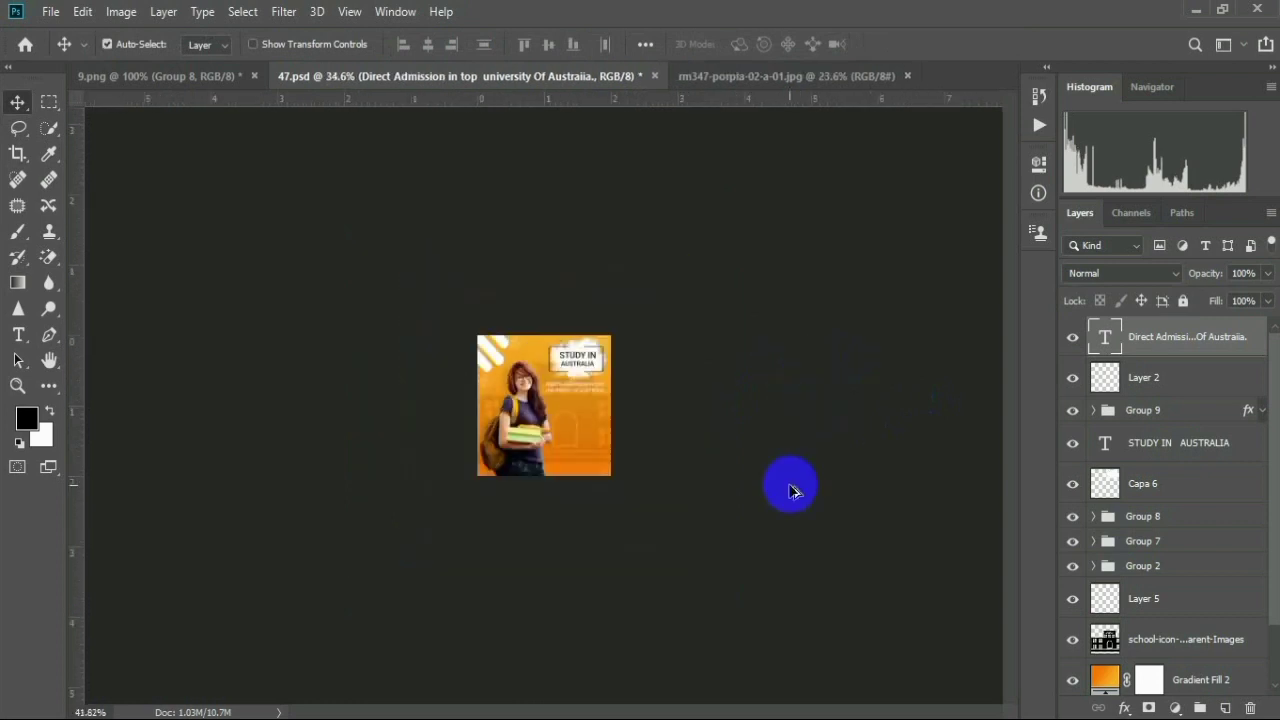
scroll(791, 493, up, 3)
scroll(791, 493, down, 1)
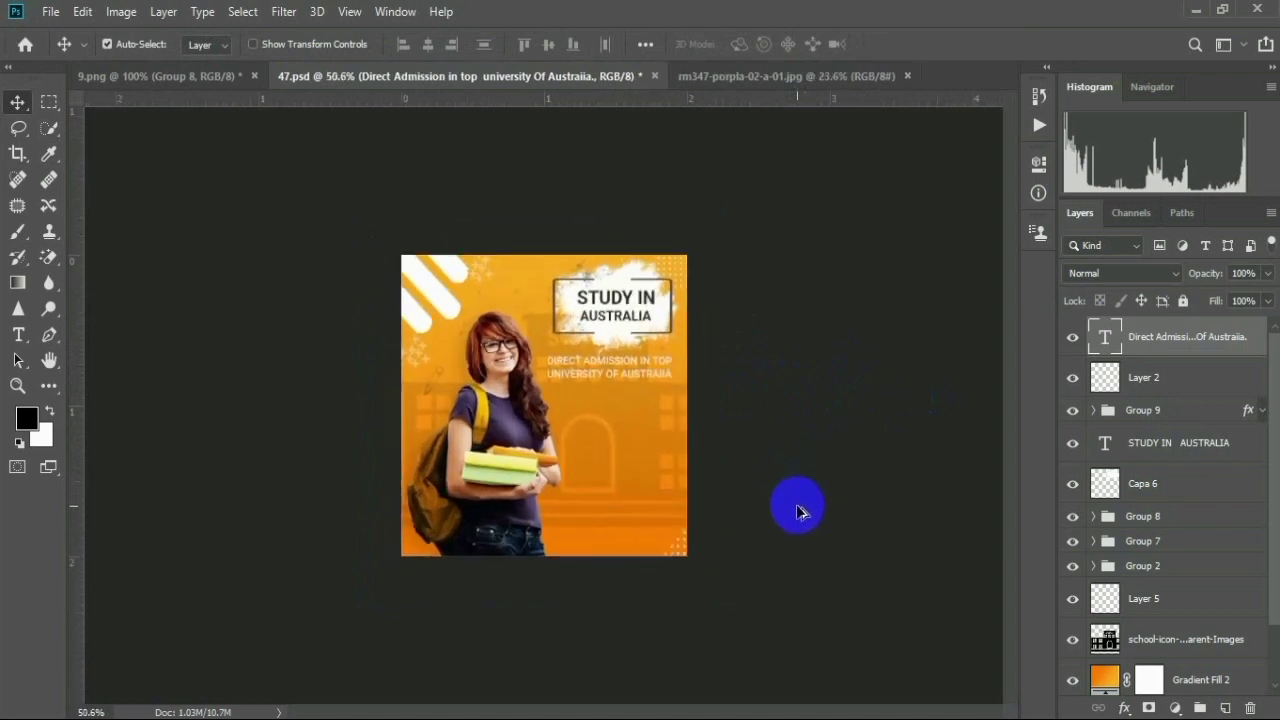
Switch the admission text layer off and back on, and settle its placement under the heading with Free Transform
click(1073, 335)
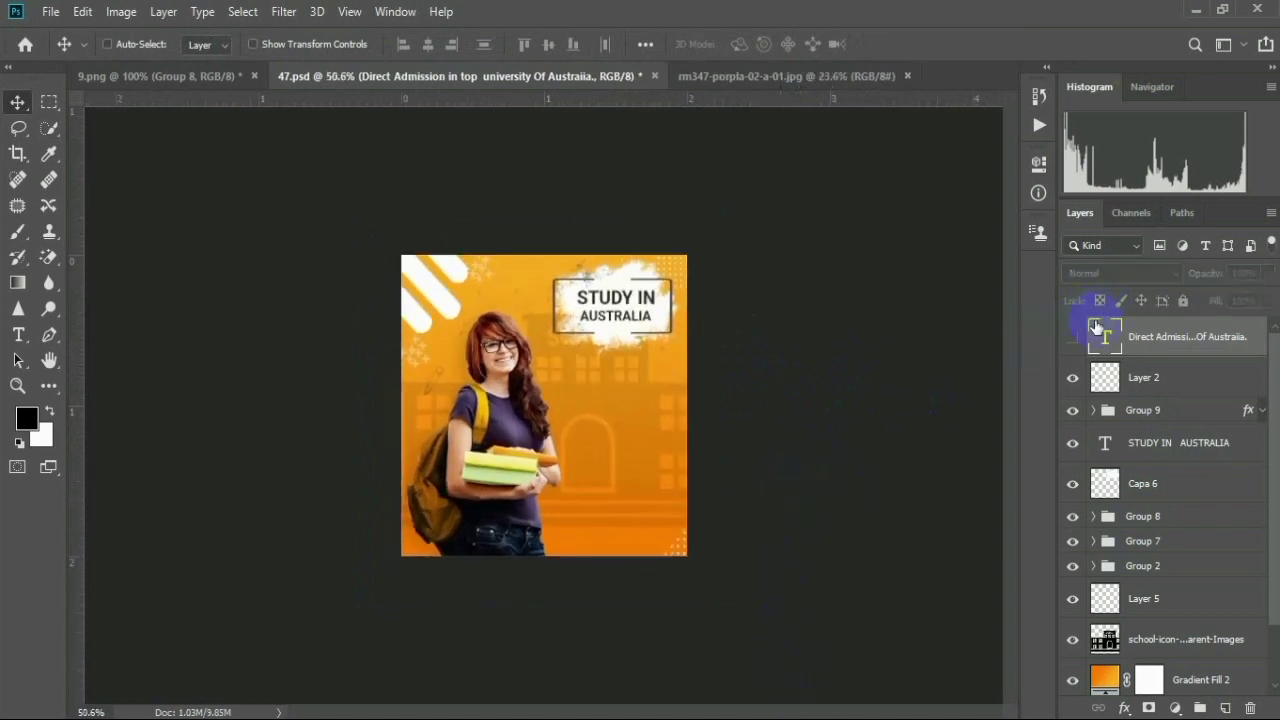
click(1074, 338)
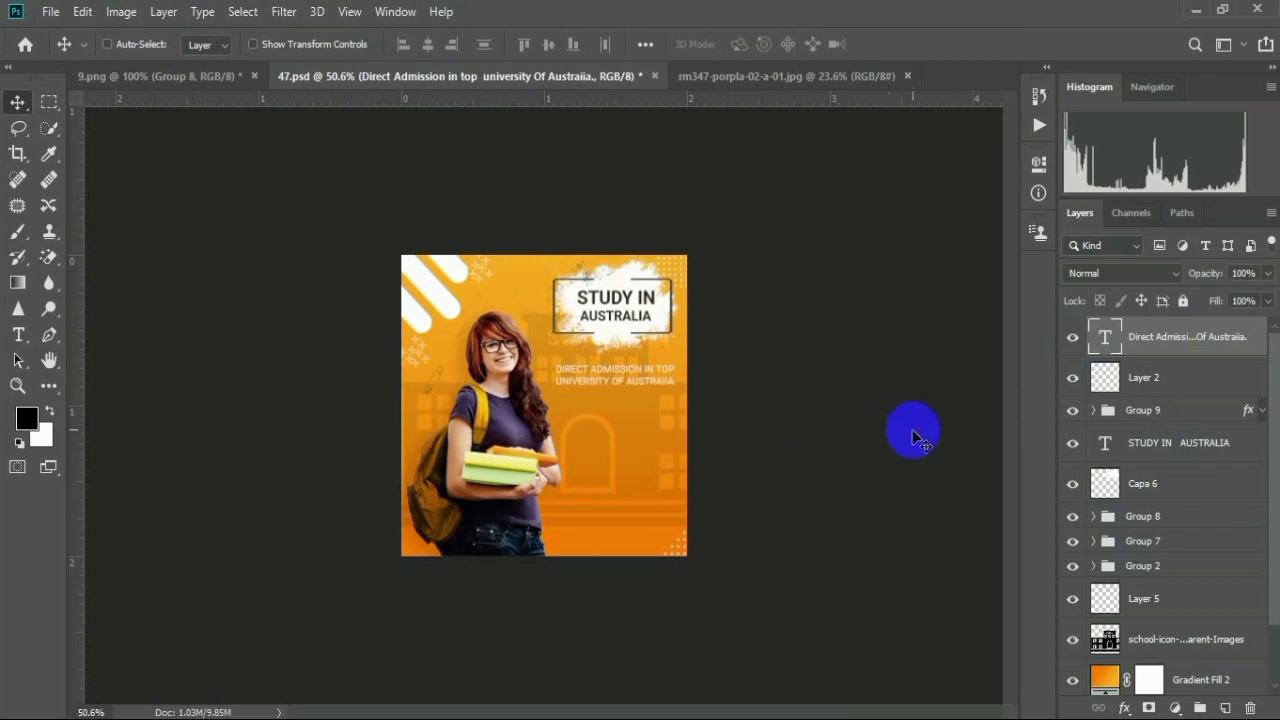
key(ctrl+t)
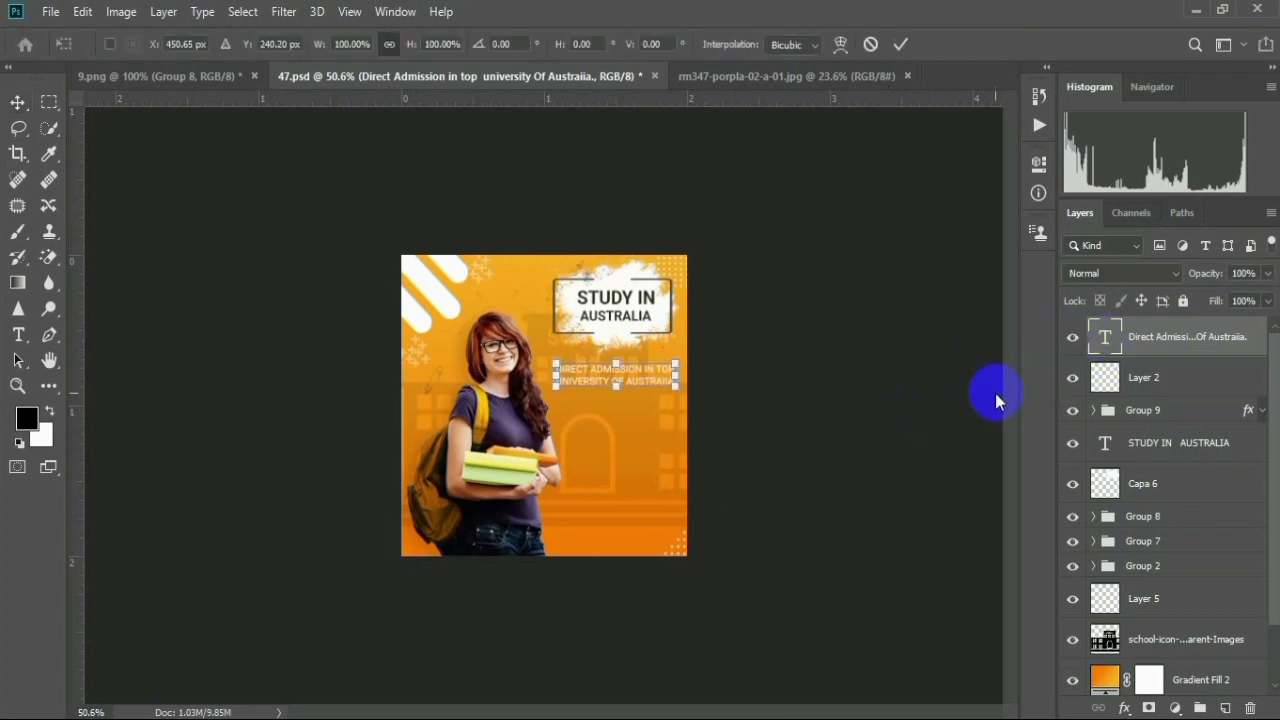
key(Return)
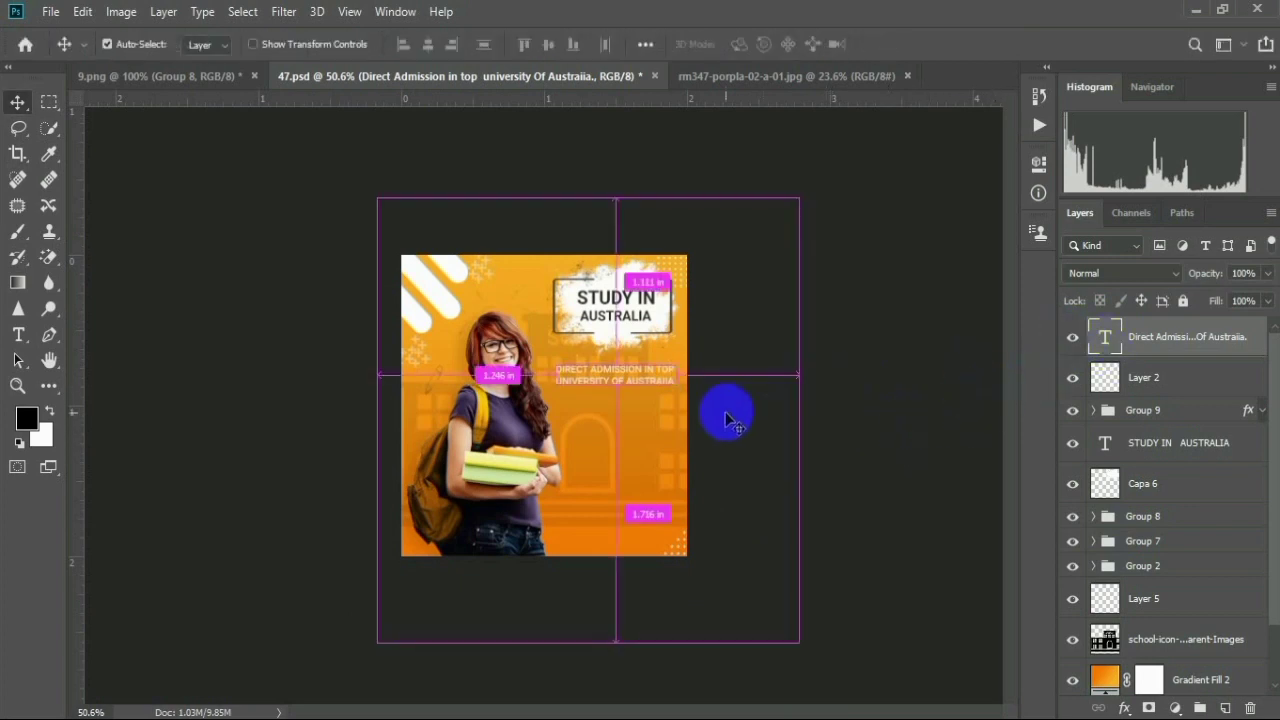
key(ctrl+t)
click(906, 42)
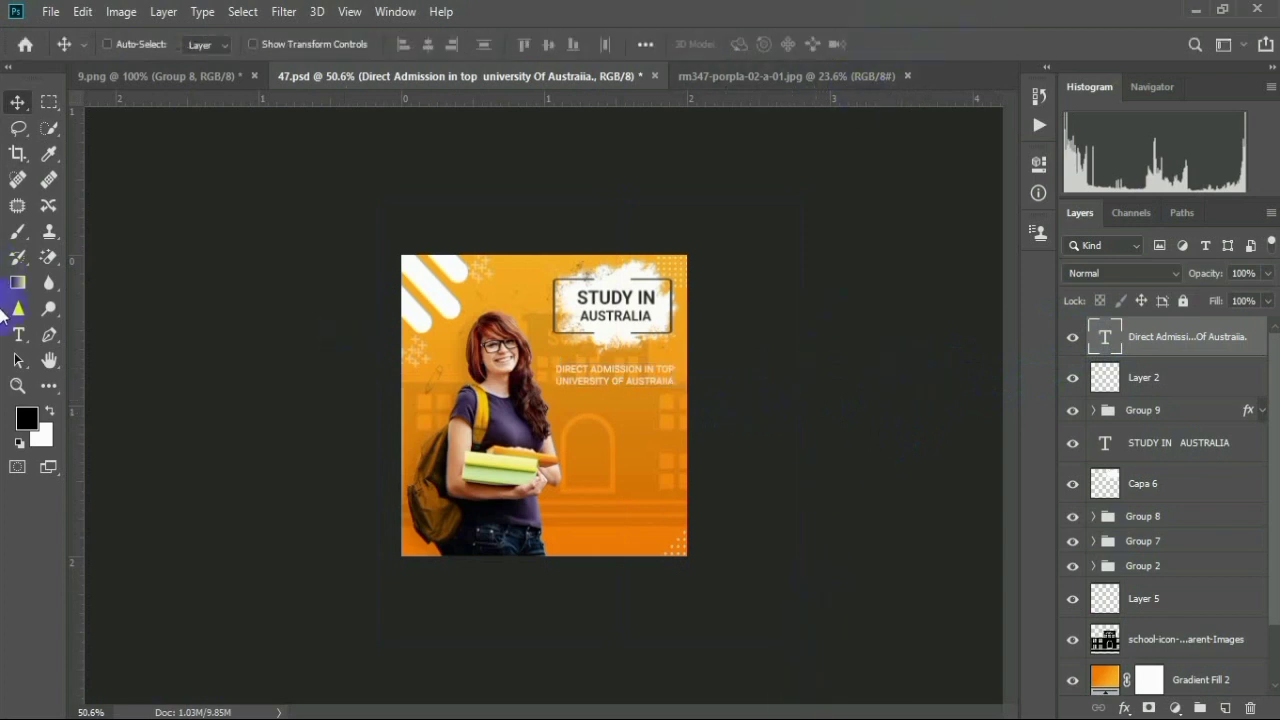
Add the dark text "IN TAKE SEPTEMBER" in 6 pt Koulen and place it below the admission text
click(19, 335)
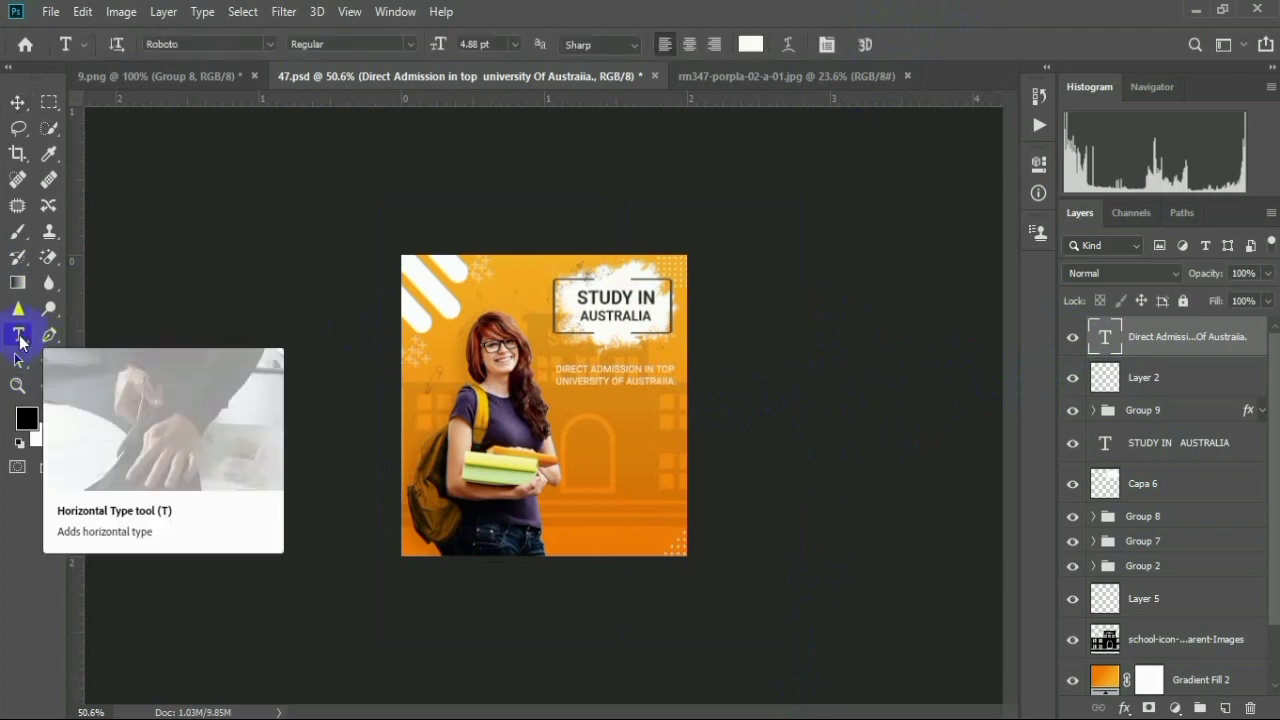
click(571, 452)
click(594, 484)
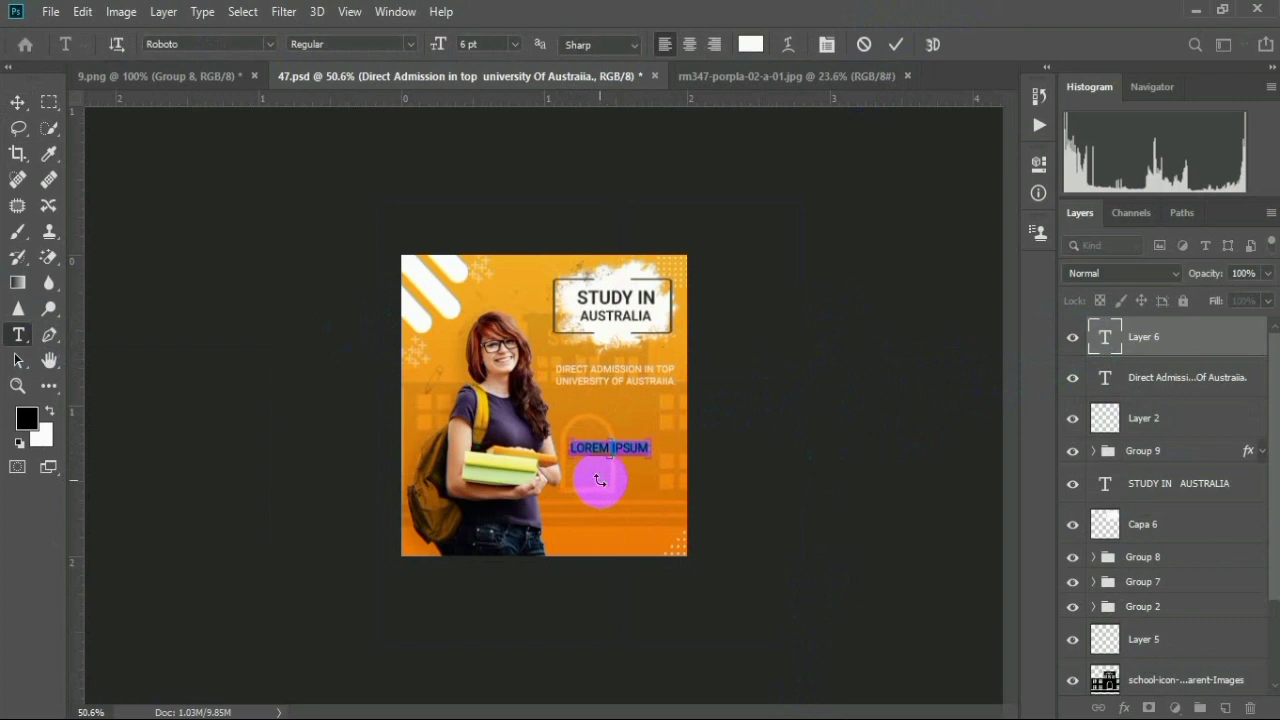
text(IN TAKE SEPTEMBER)
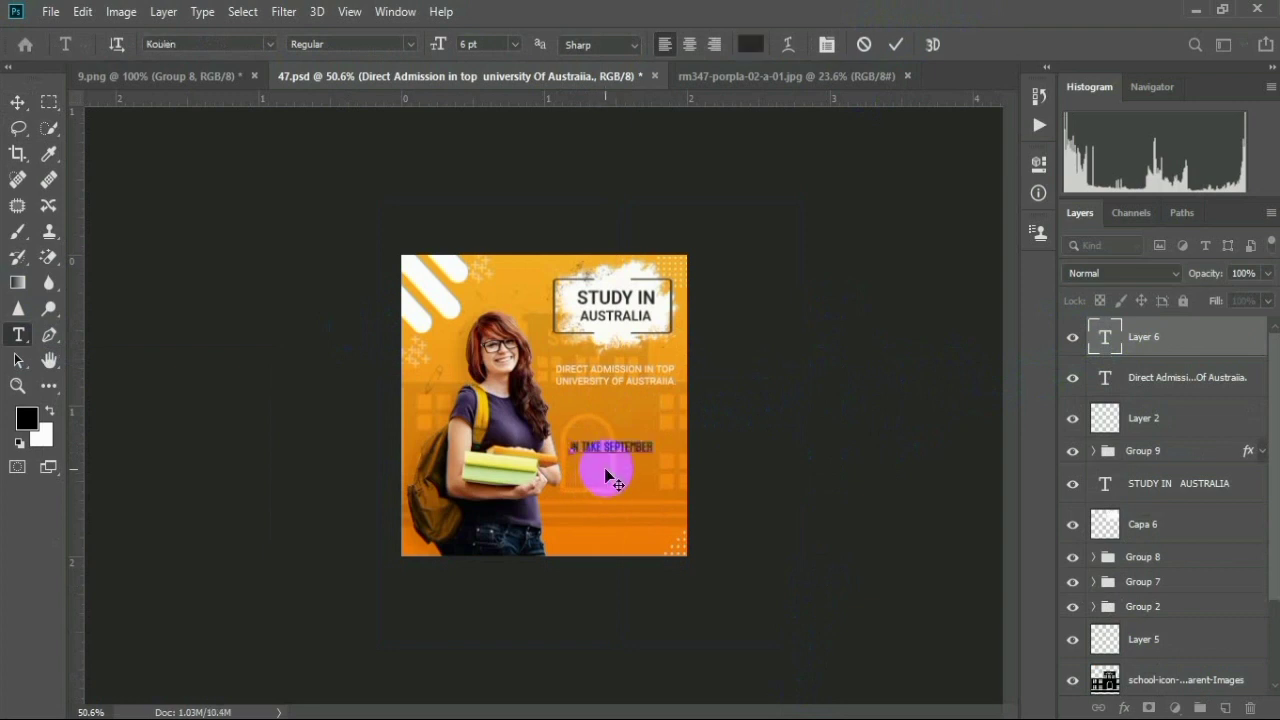
click(17, 103)
mouse_move(635, 448)
mouse_down()
mouse_move(666, 447)
mouse_move(653, 440)
mouse_up()
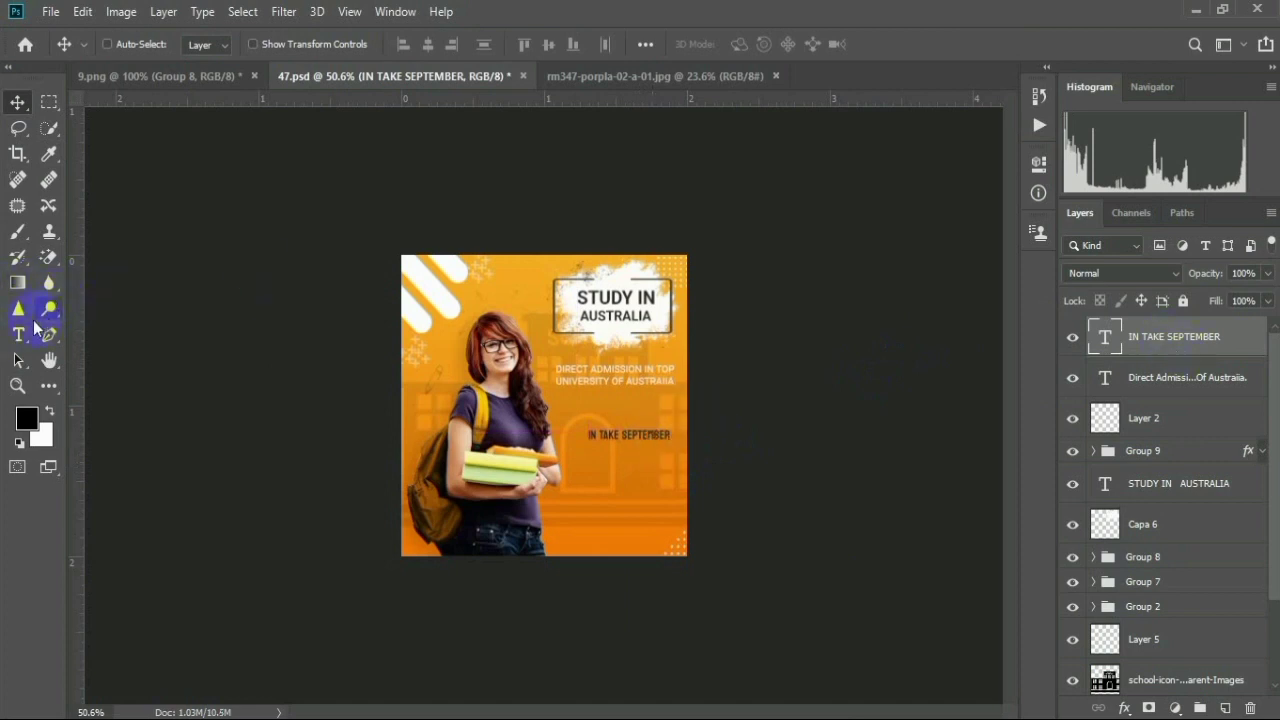
Draw a black rounded rectangle of about 195 by 40 px with 10 px corners over the IN TAKE SEPTEMBER text
click(53, 390)
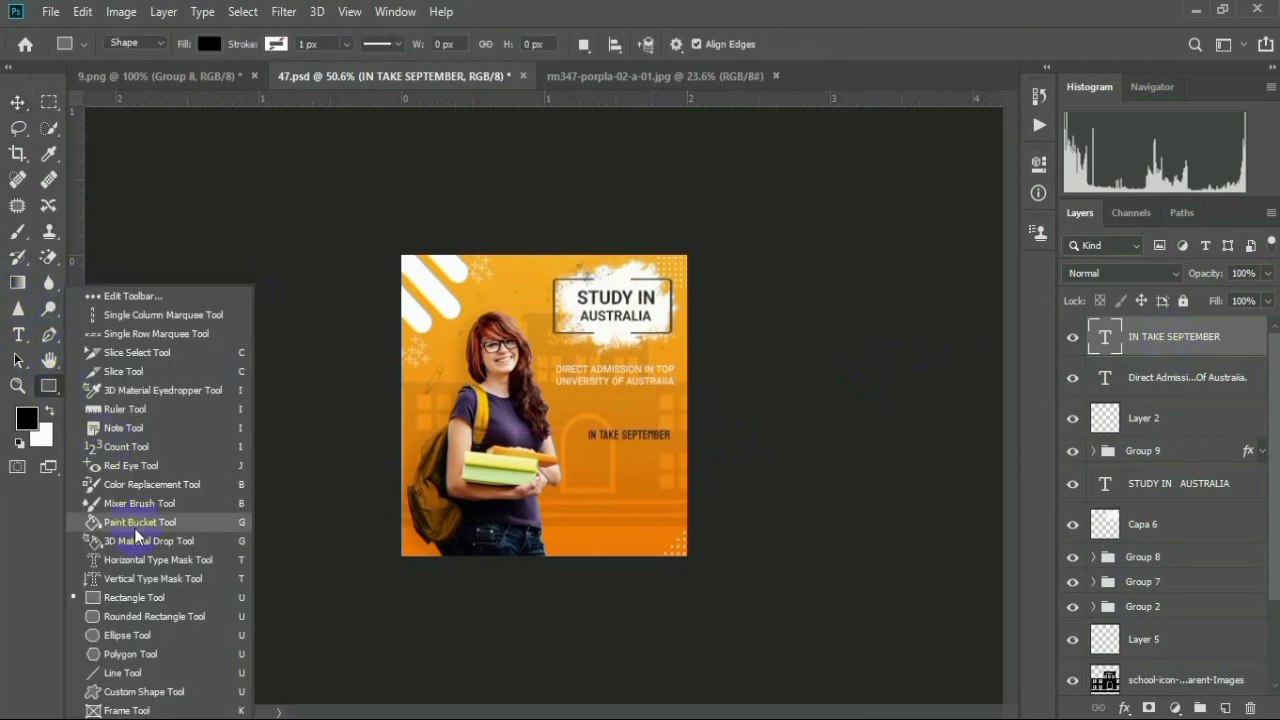
click(146, 617)
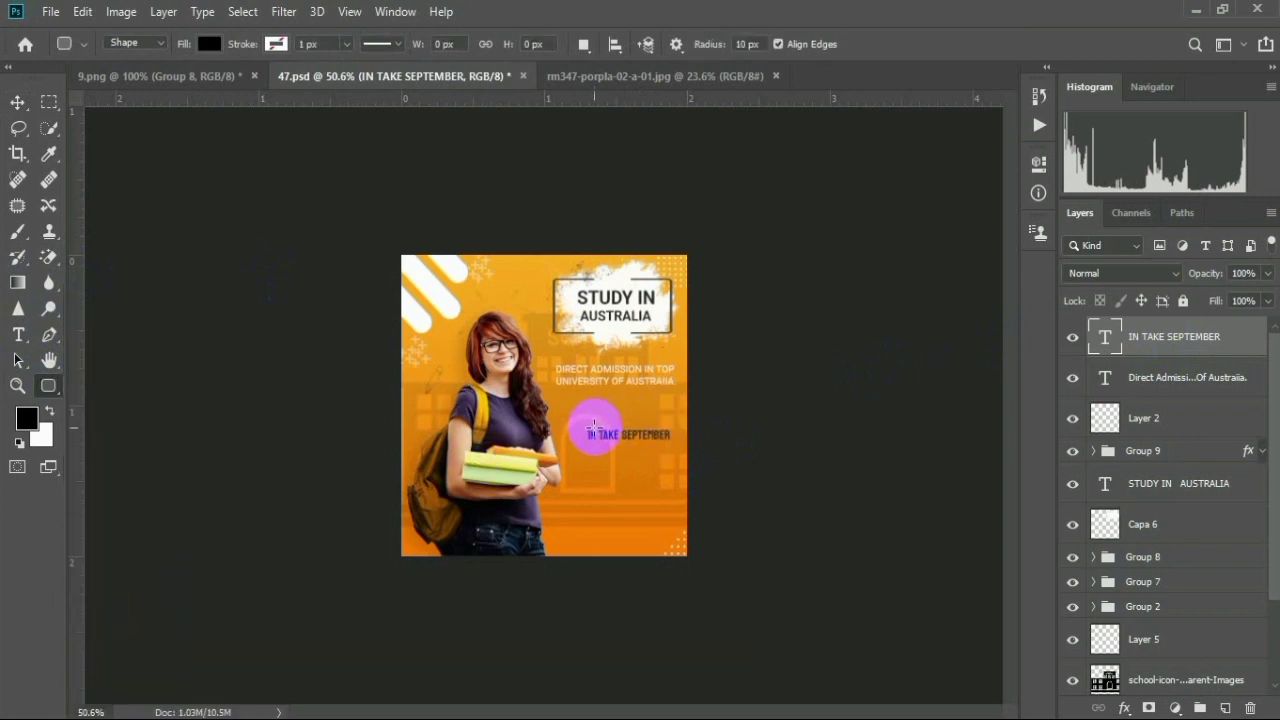
drag(582, 426, 670, 443)
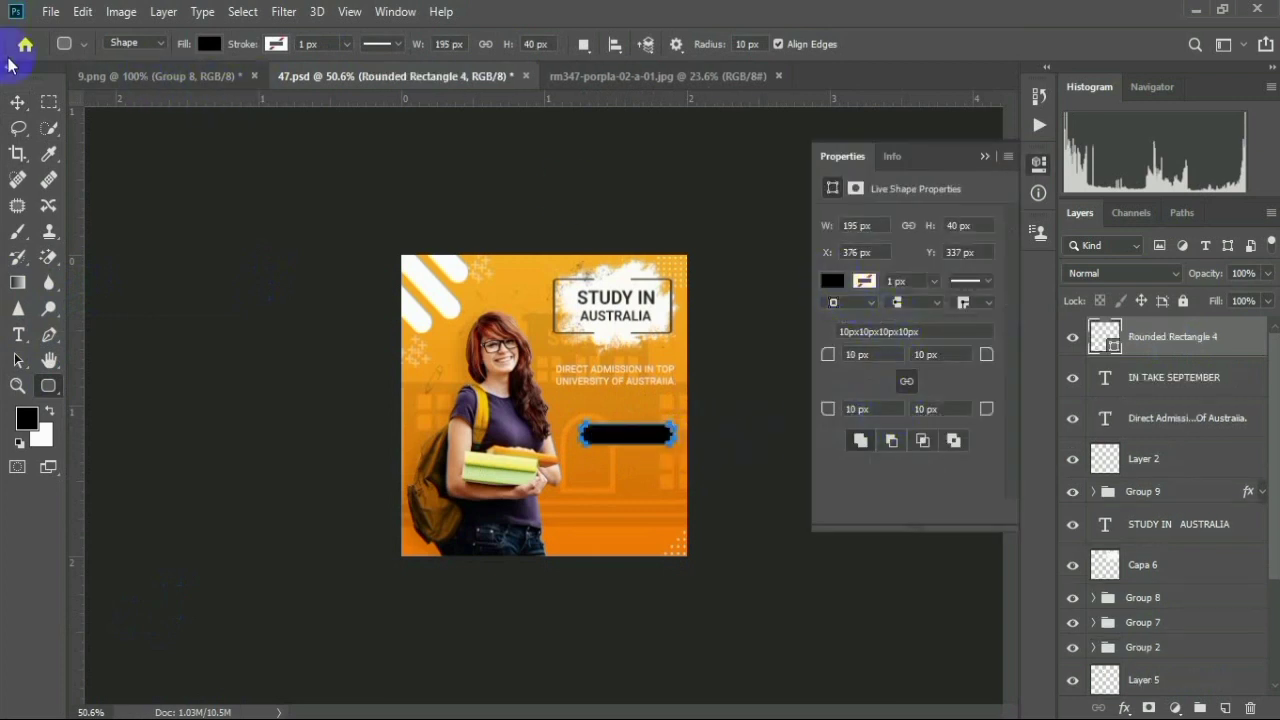
click(18, 104)
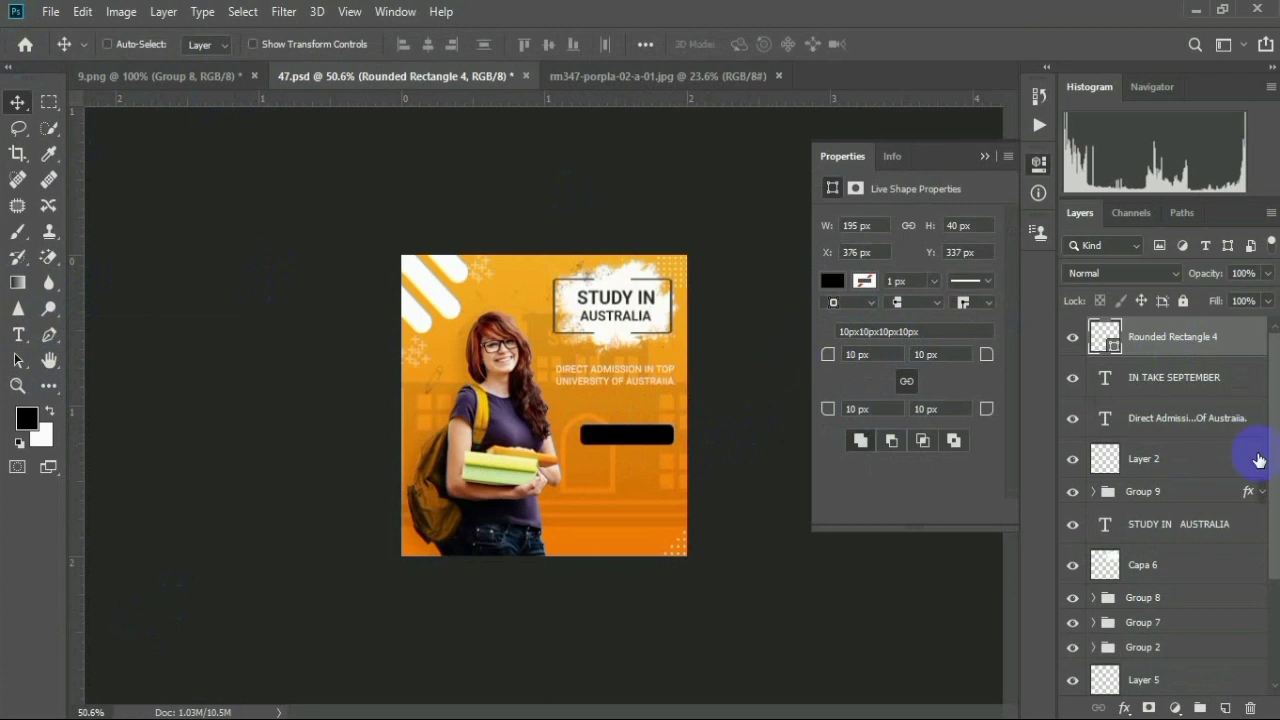
Recolor the rounded rectangle white and move its layer beneath the IN TAKE SEPTEMBER text
click(1186, 384)
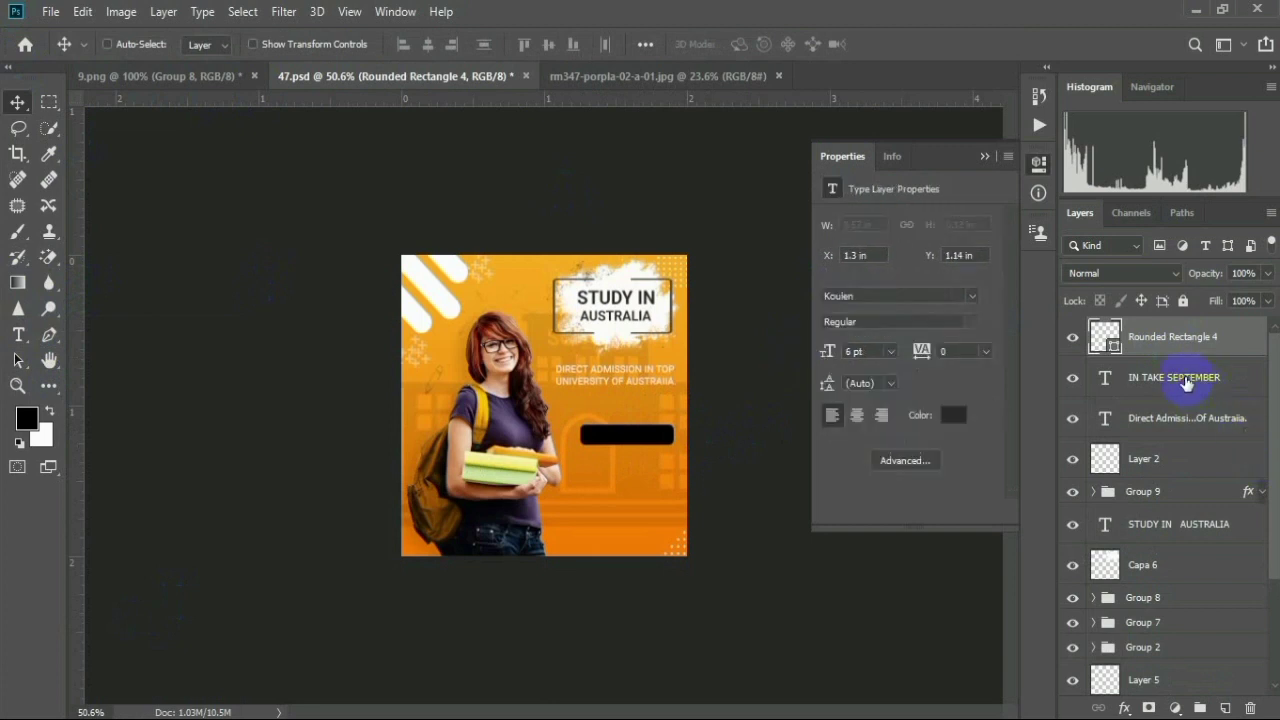
click(1113, 352)
double_click(1116, 351)
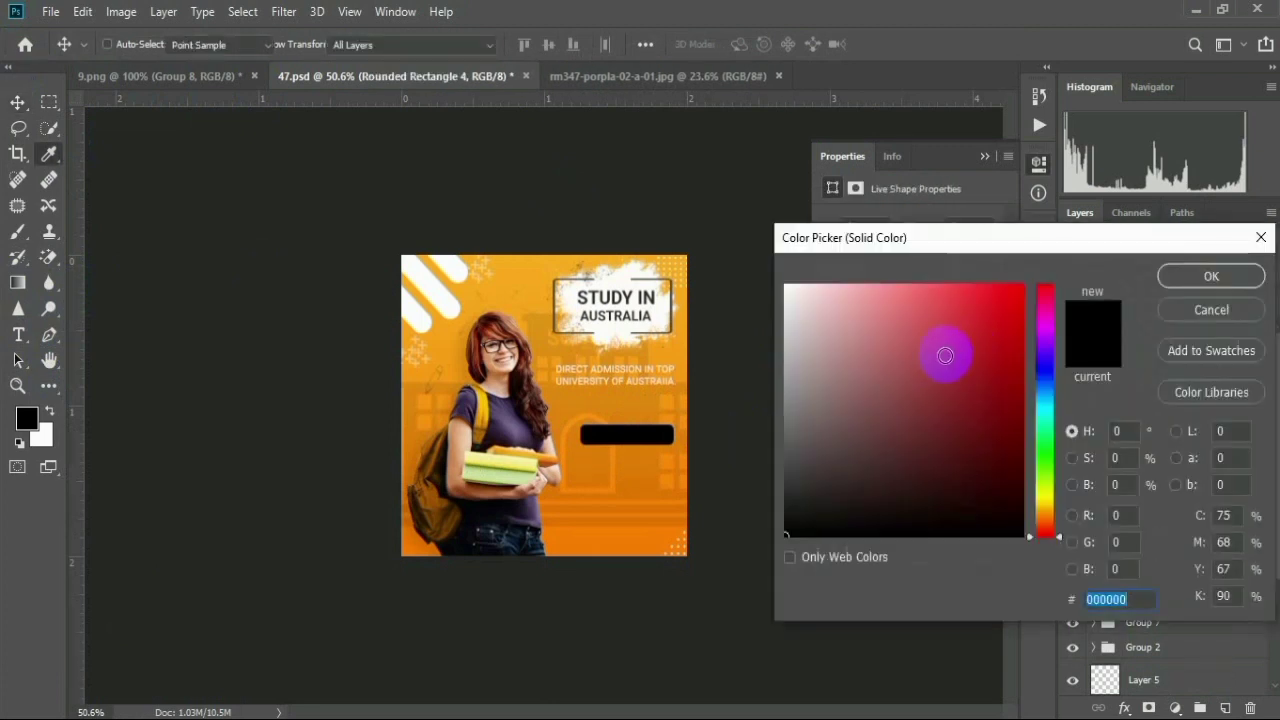
mouse_move(943, 351)
mouse_down()
mouse_move(651, 234)
mouse_move(640, 242)
mouse_move(686, 271)
mouse_up()
click(1212, 278)
drag(1194, 334, 1198, 396)
click(892, 593)
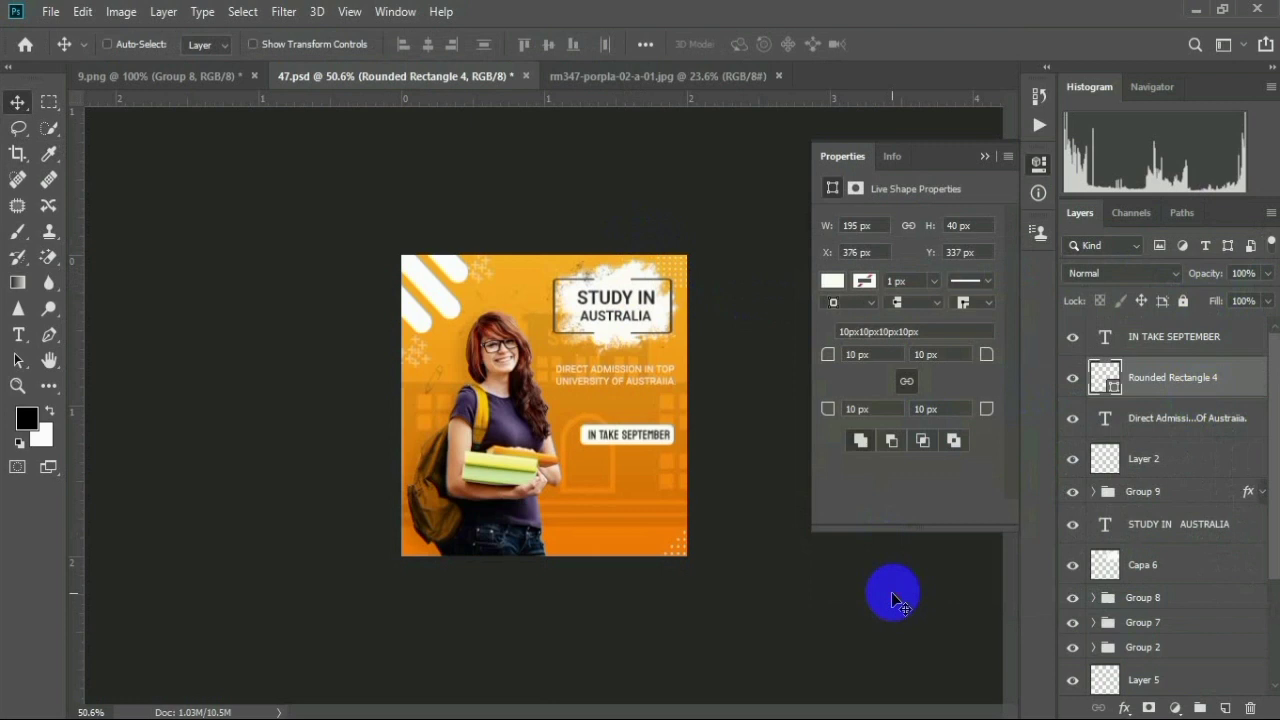
Show the IN TAKE SEPTEMBER text with Rounded Rectangle 2 and settle the placement of both with Free Transform
scroll(714, 536, down, 5)
scroll(714, 536, up, 8)
scroll(714, 536, down, 5)
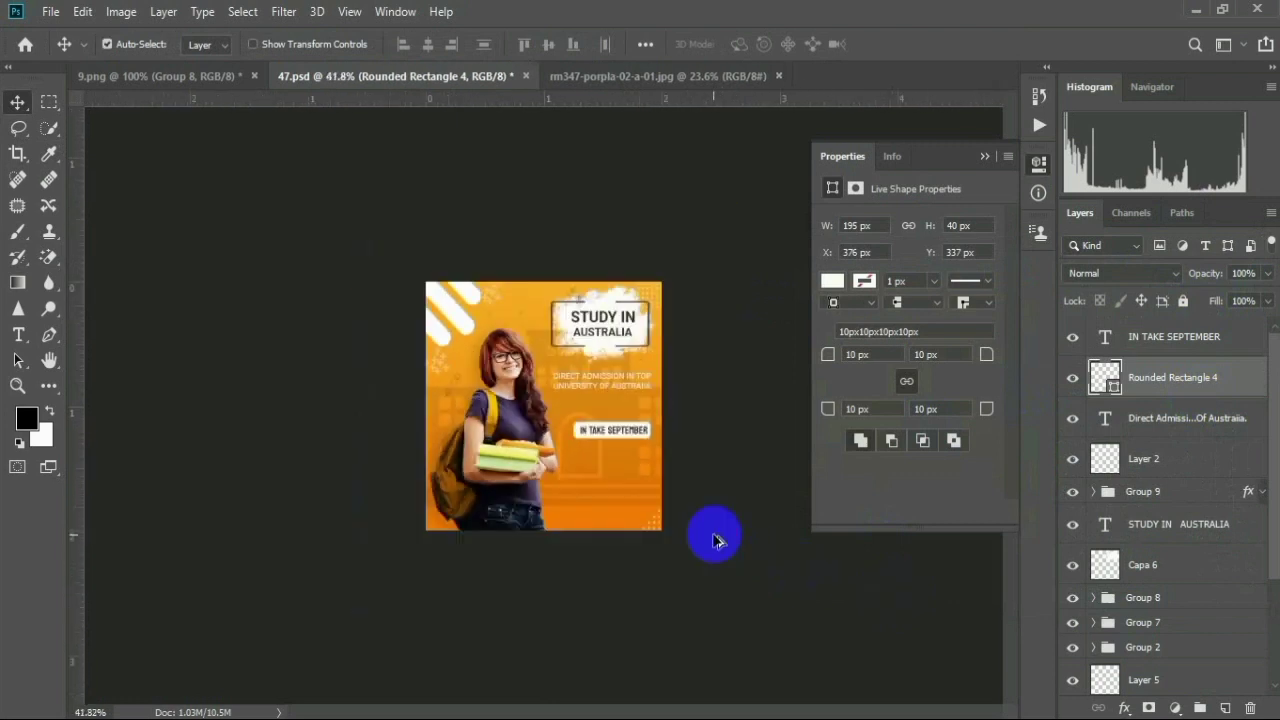
scroll(714, 540, up, 3)
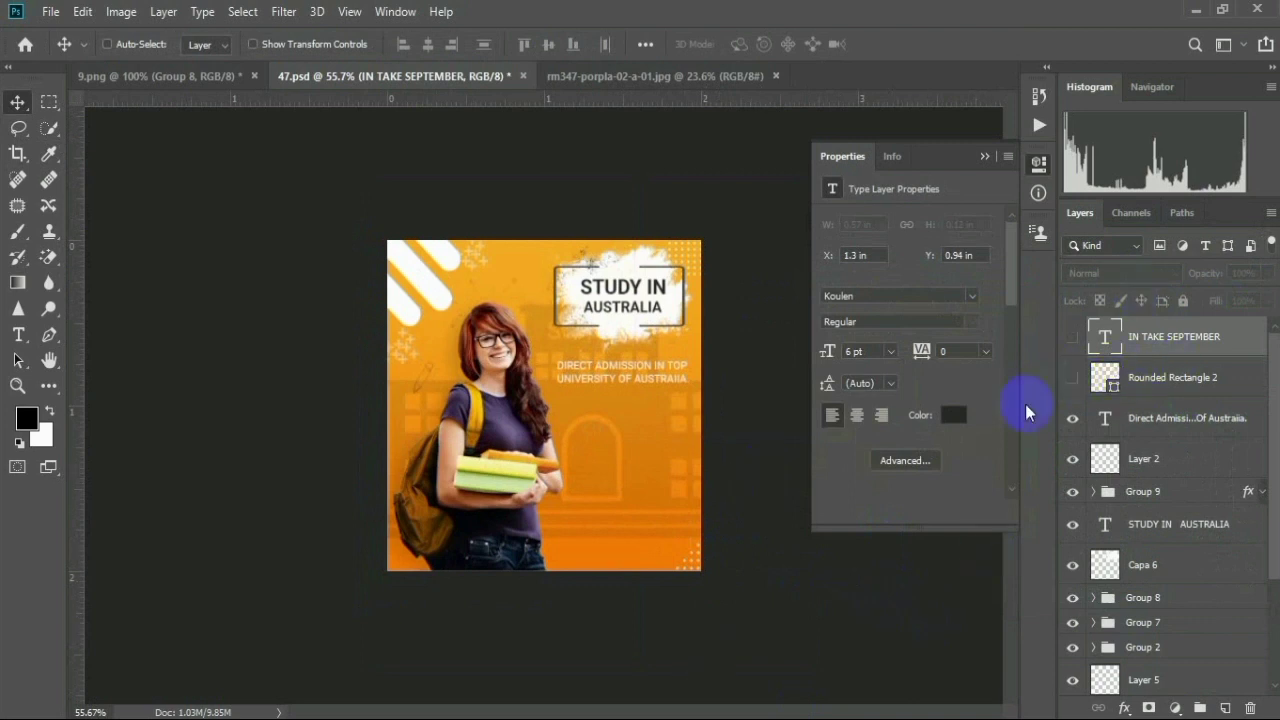
click(1073, 378)
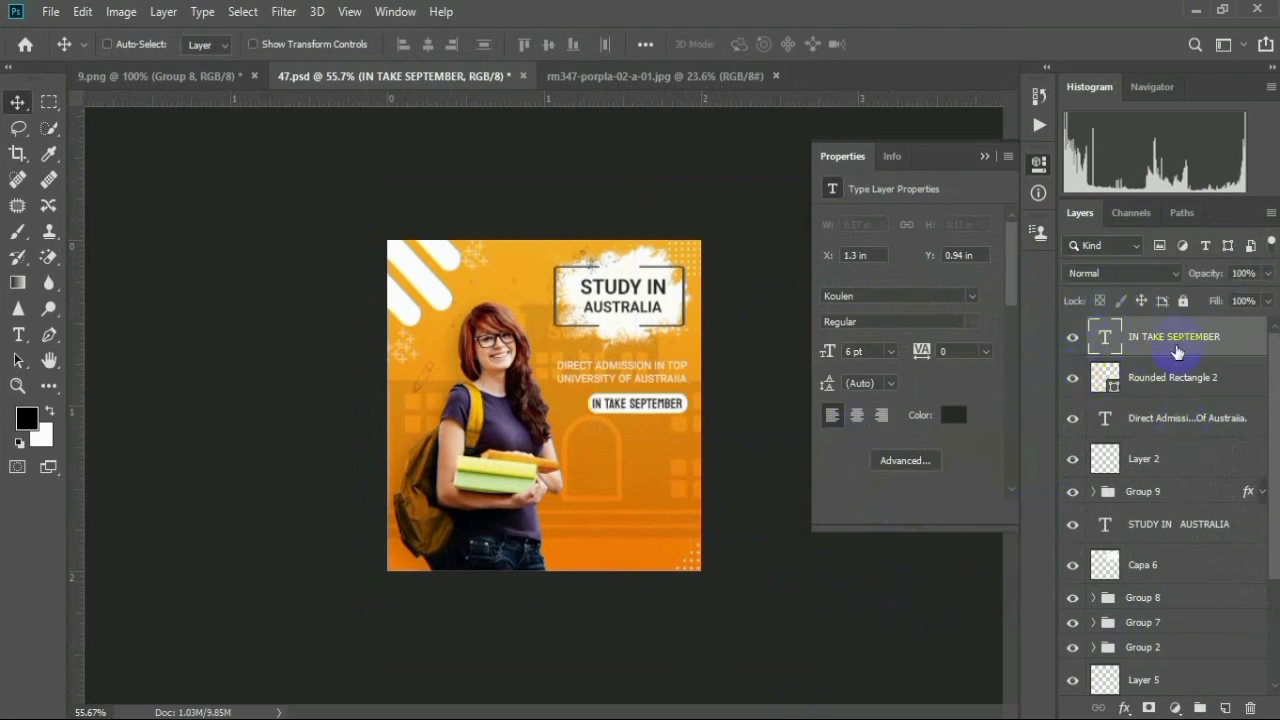
click(1172, 387)
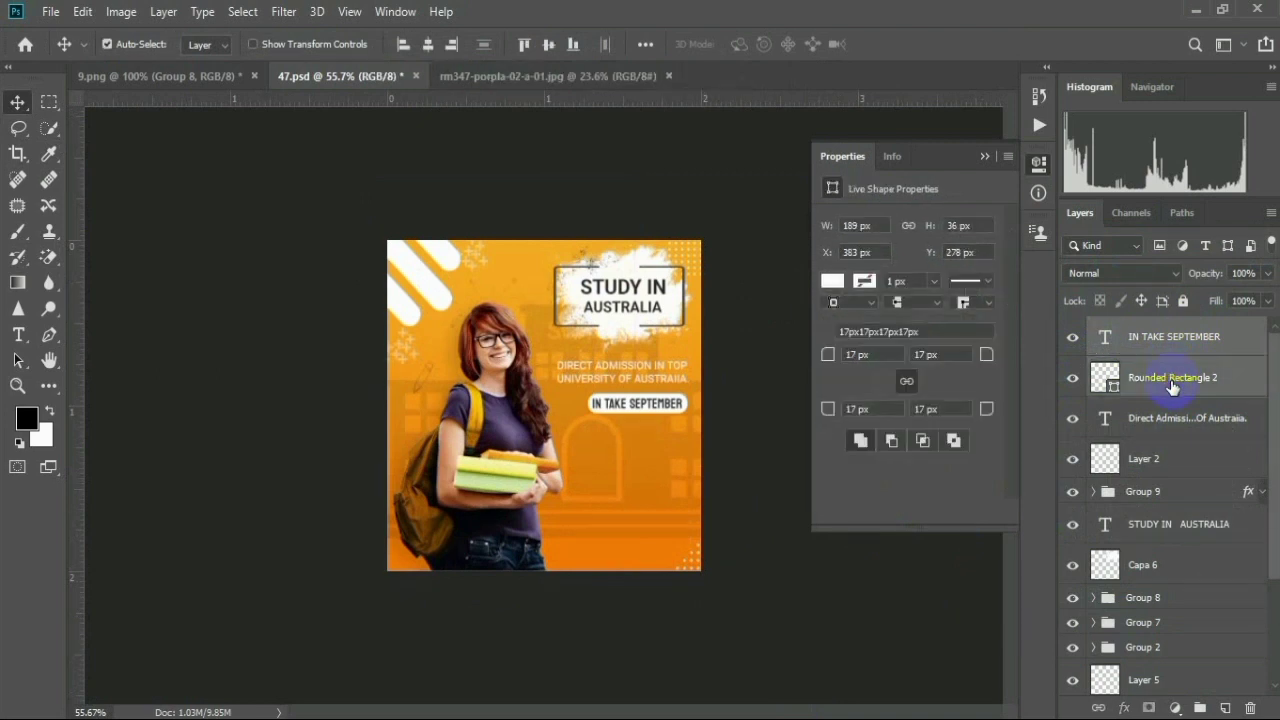
key(ctrl+t)
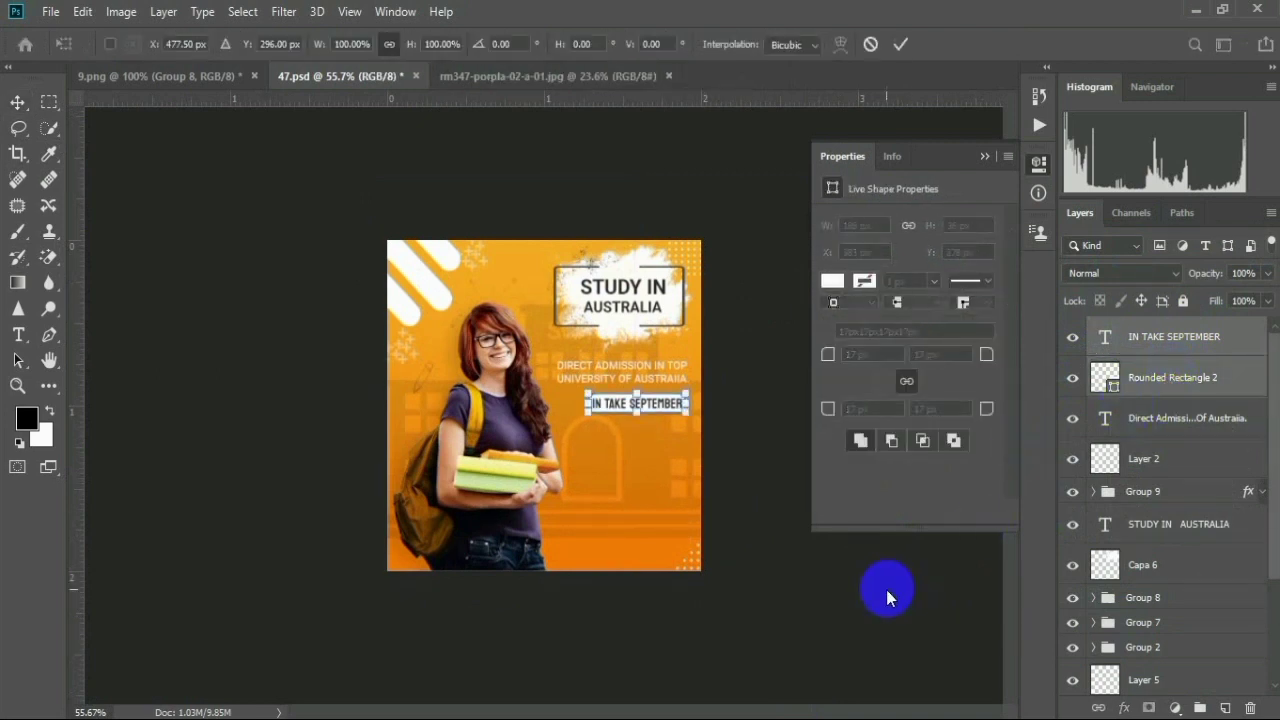
key(Return)
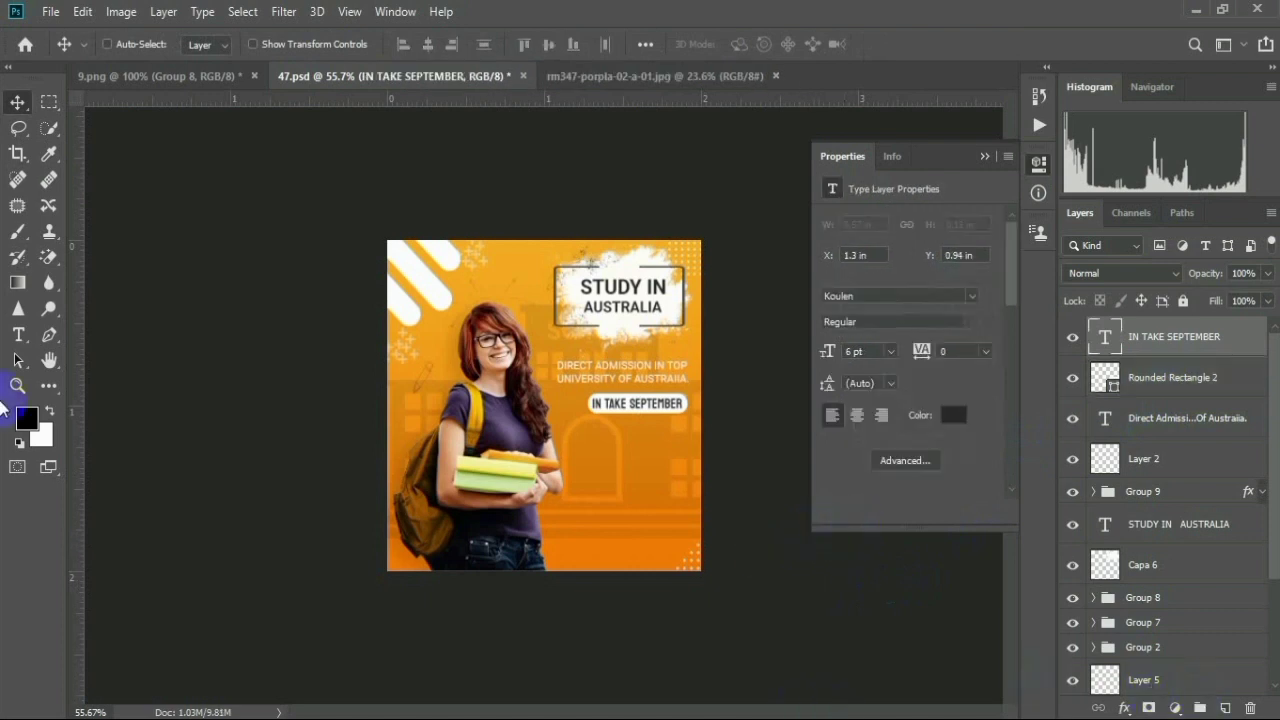
Add the dark two-line text "WITH OUR IELTS" in Roboto, with IELTS in bold, below the IN TAKE SEPTEMBER label
click(17, 335)
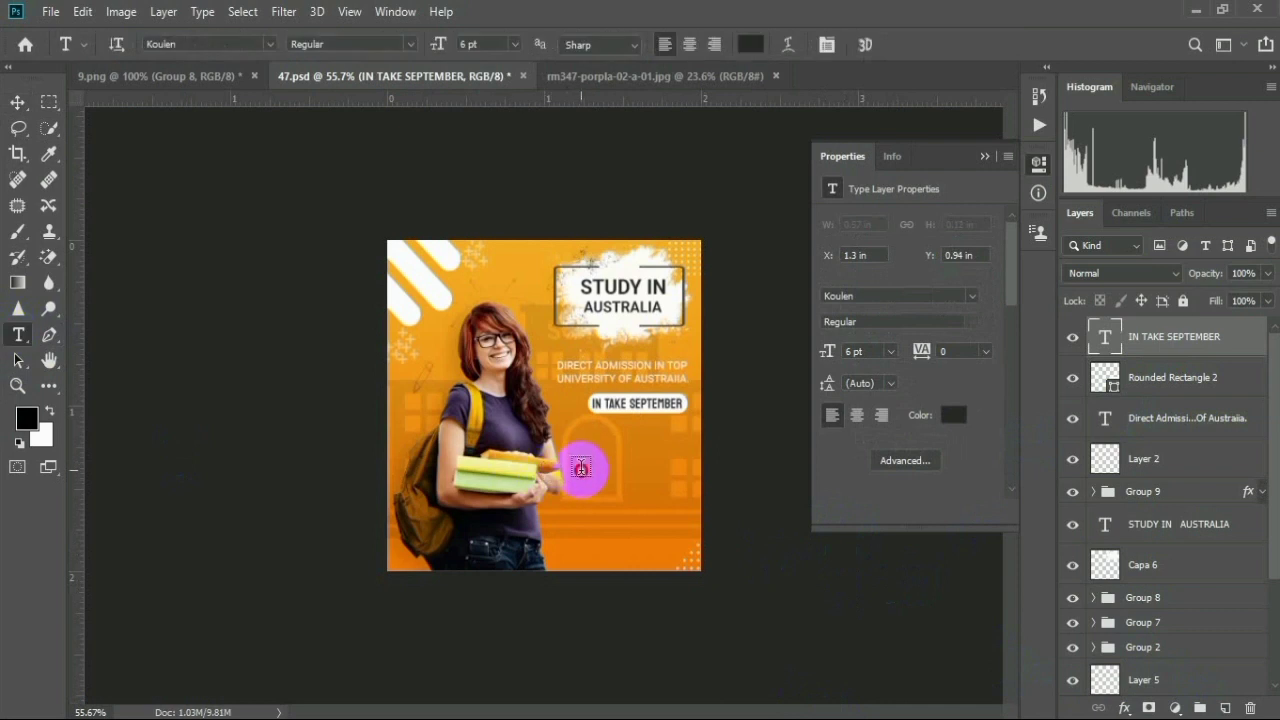
click(581, 466)
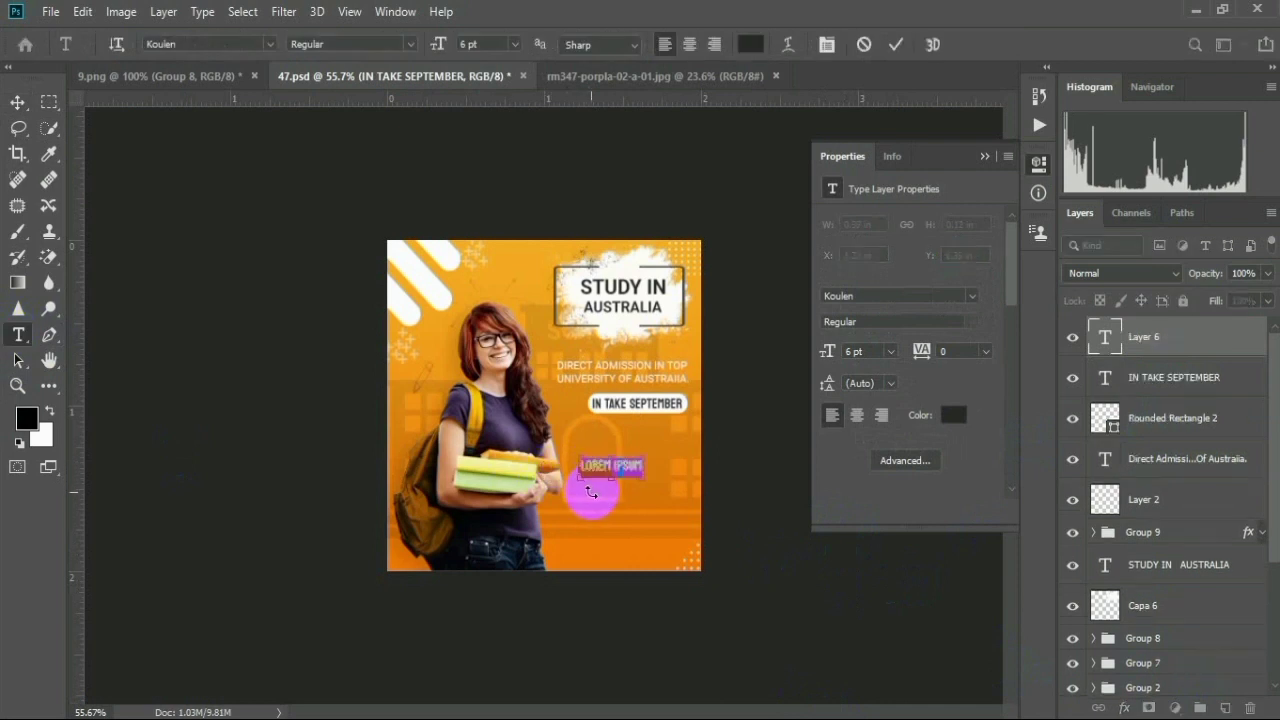
text(WITH OUR IELTS)
key(ctrl+Return)
click(17, 104)
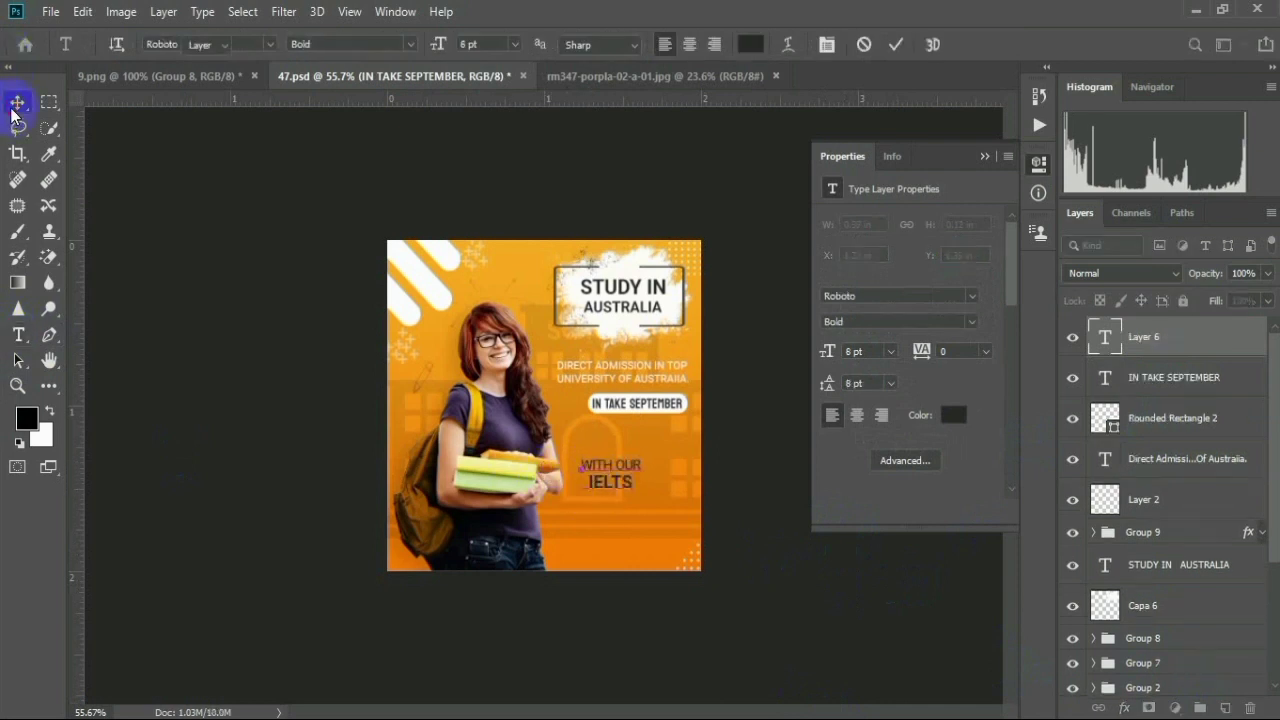
Move the WITH OUR IELTS text up beneath the IN TAKE SEPTEMBER label, toward the poster's right side
drag(614, 488, 644, 457)
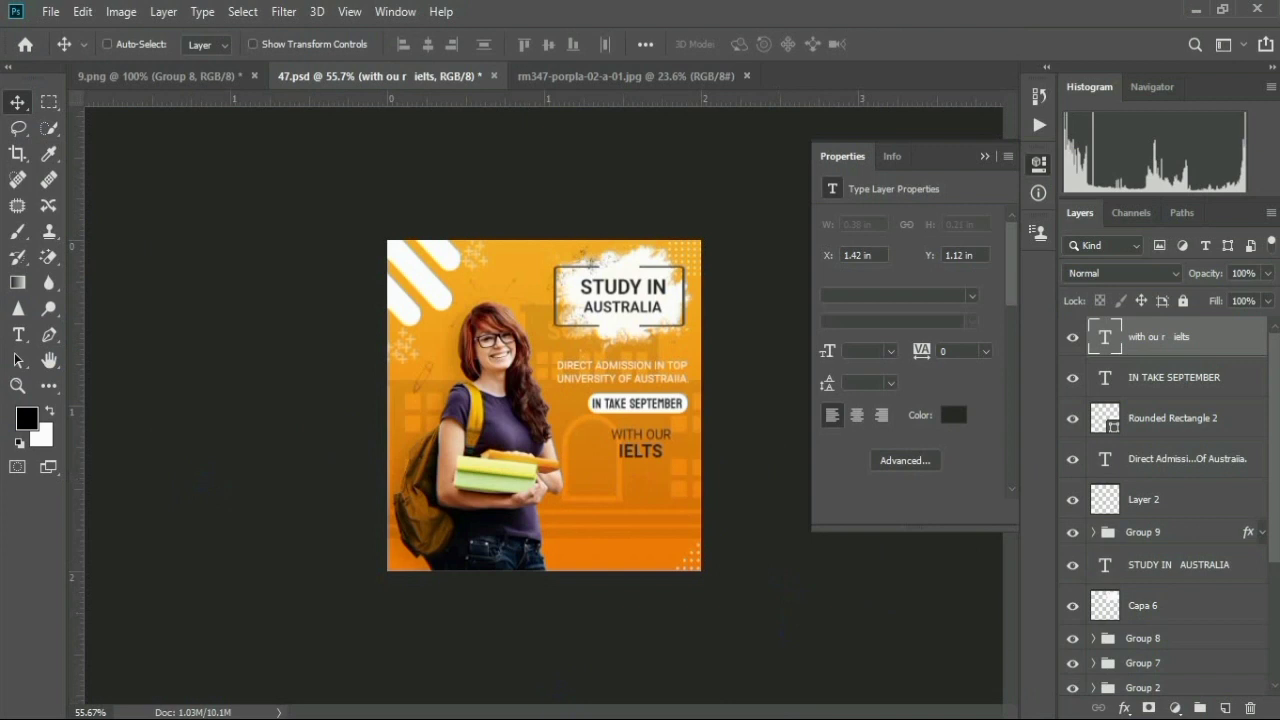
key(shift+Right)
key(shift+Down)
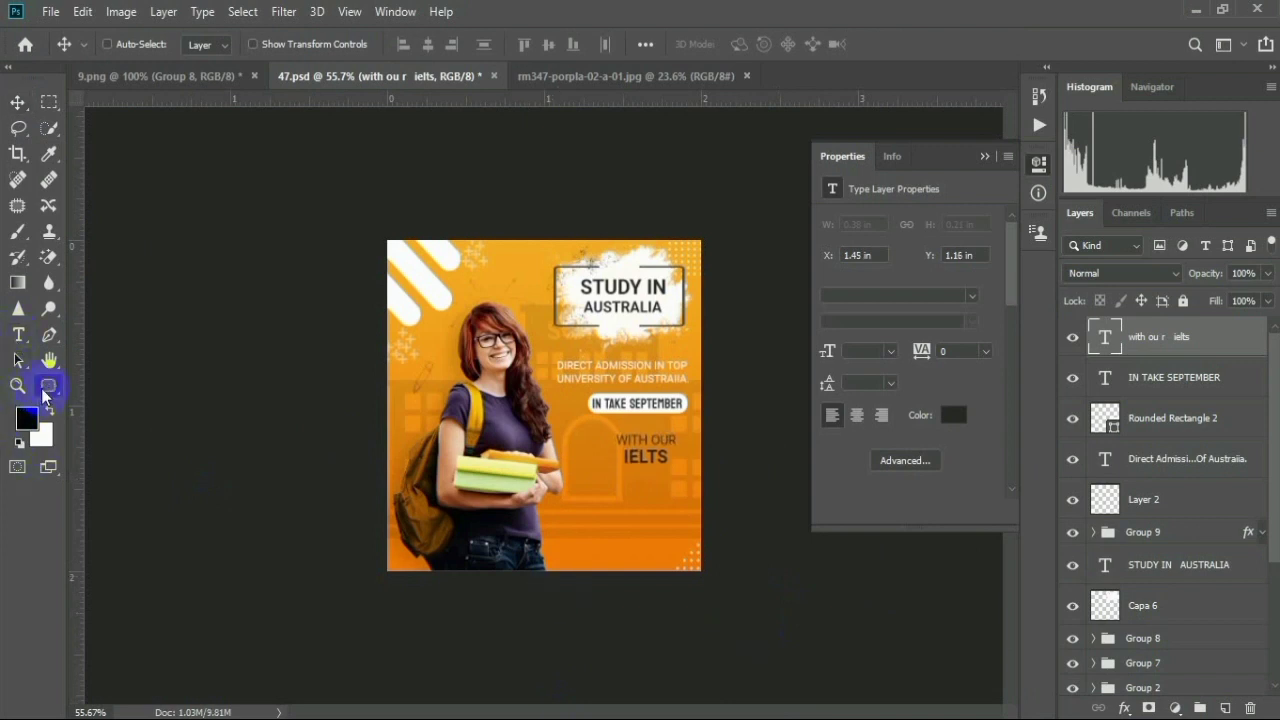
Draw a rounded rectangle of about 172 by 38 px with 10 px corners below the IELTS text and fill it white
click(48, 388)
drag(597, 482, 688, 504)
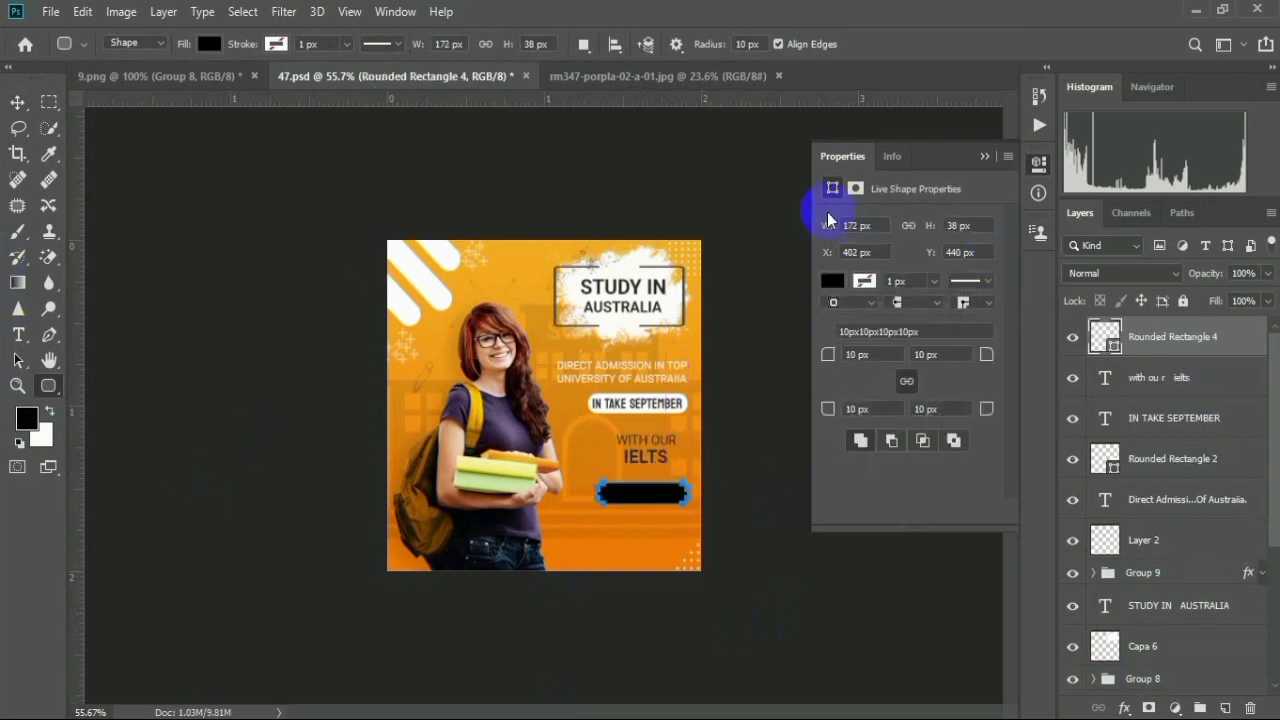
click(834, 283)
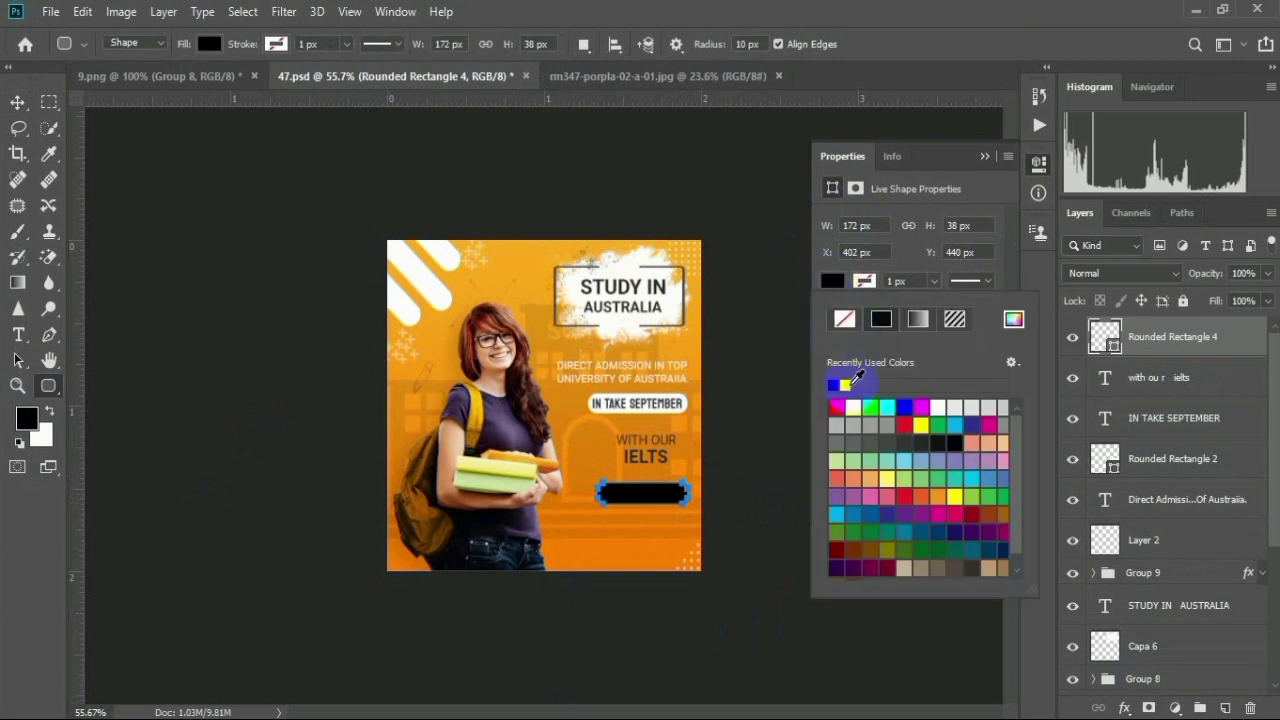
click(853, 407)
click(17, 104)
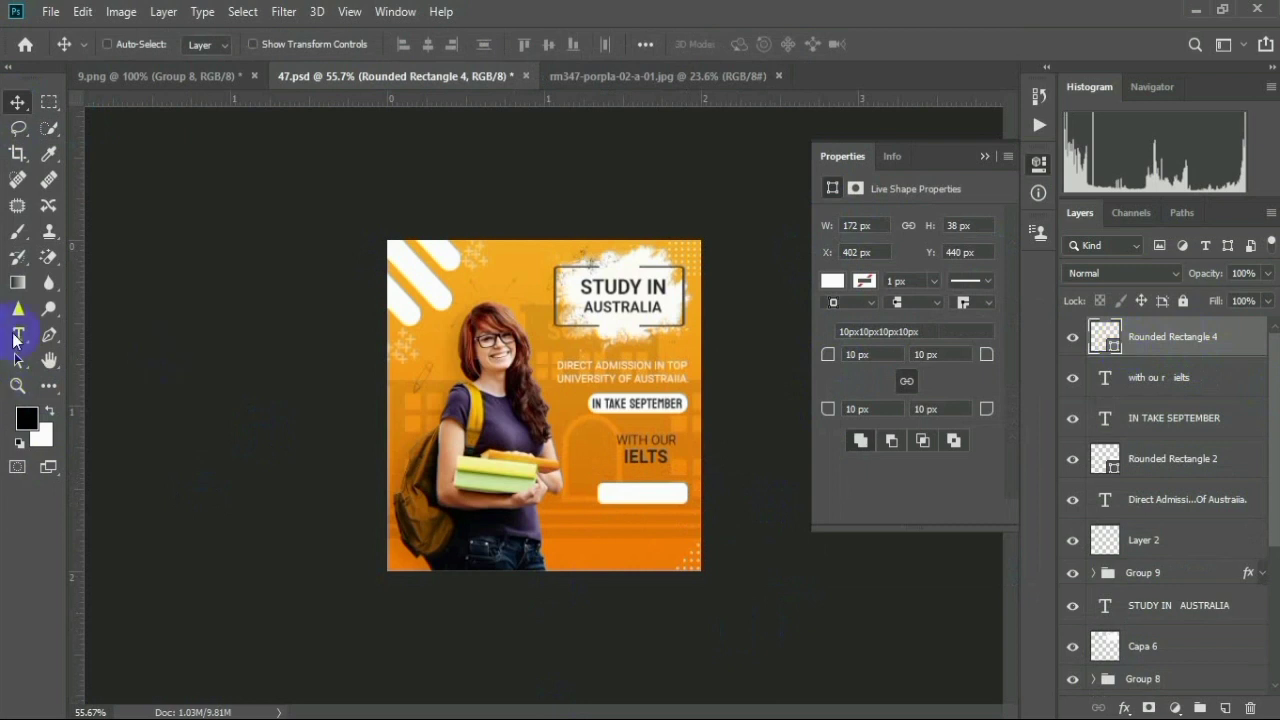
Add the white text "CONTACT" in Roboto Bold at 6 pt beside the new white rectangle
click(17, 335)
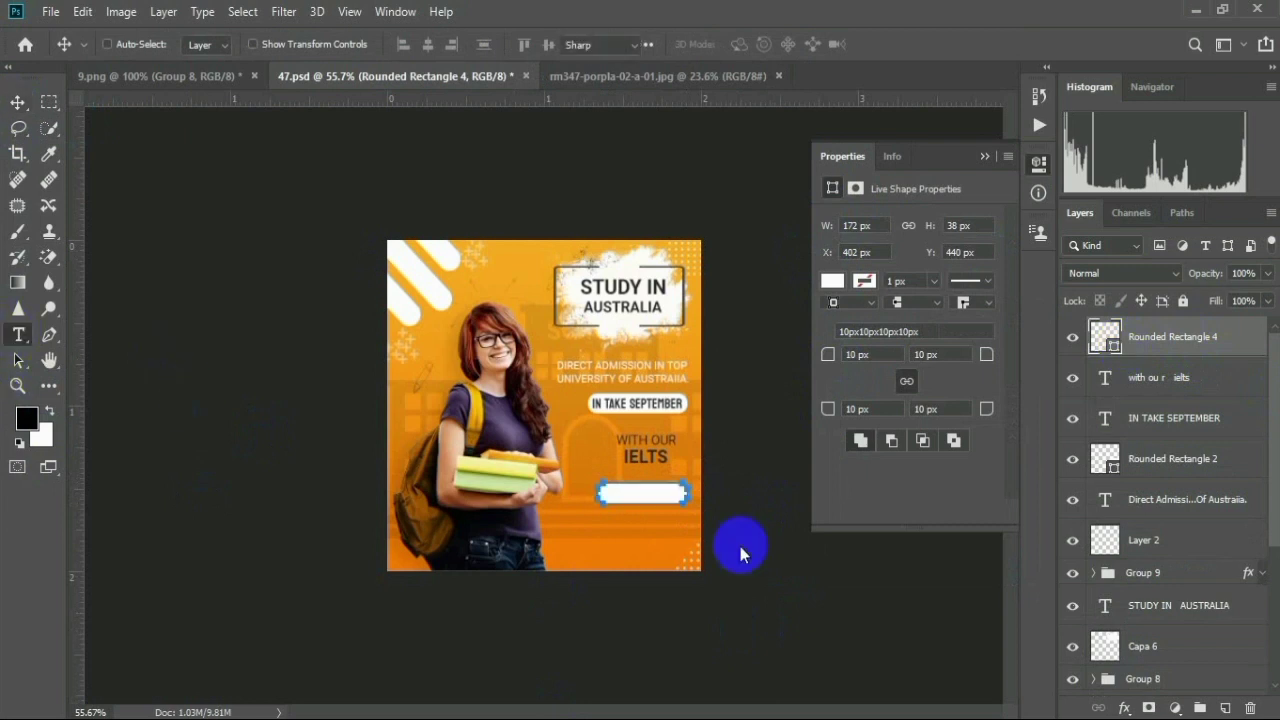
click(554, 505)
text(CONTA)
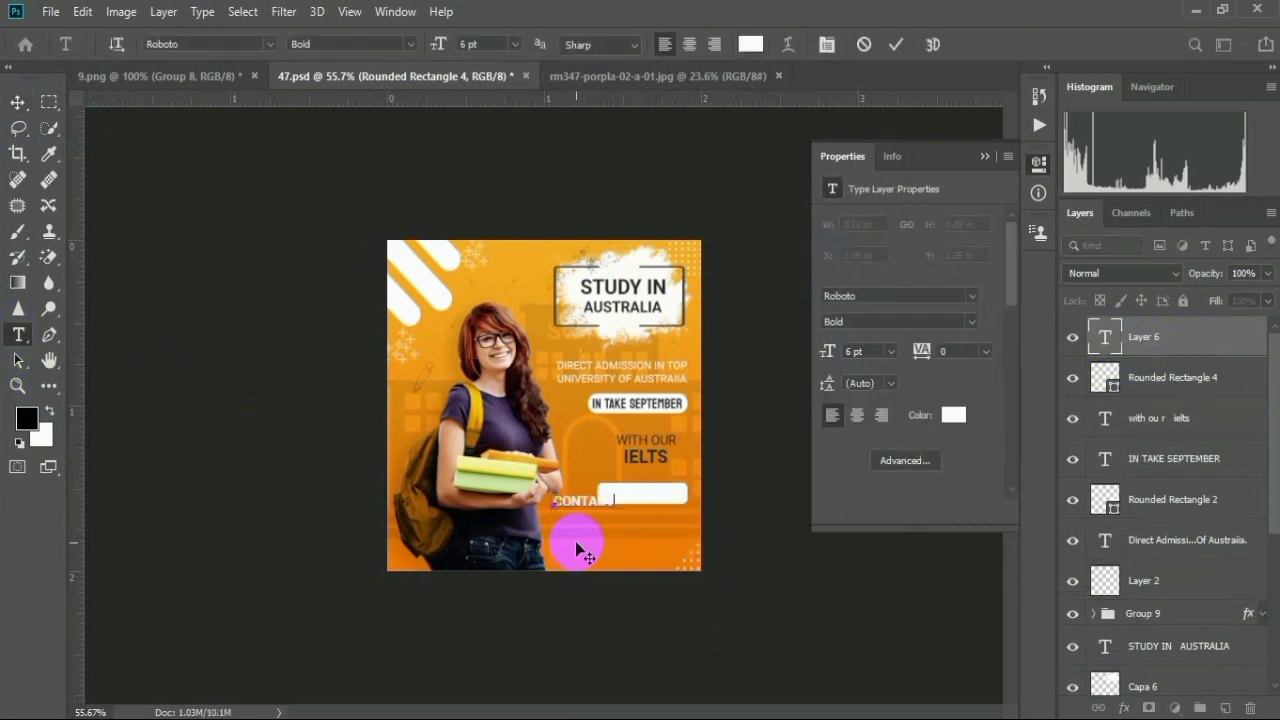
click(14, 103)
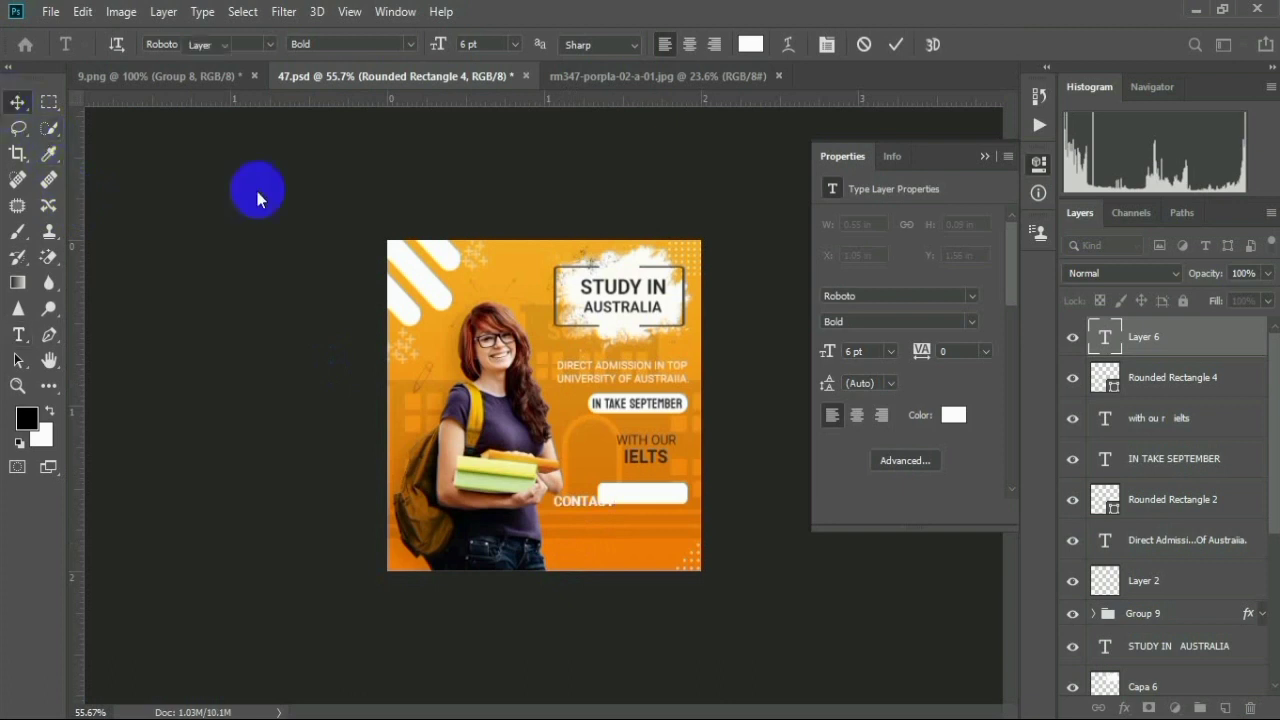
click(1110, 384)
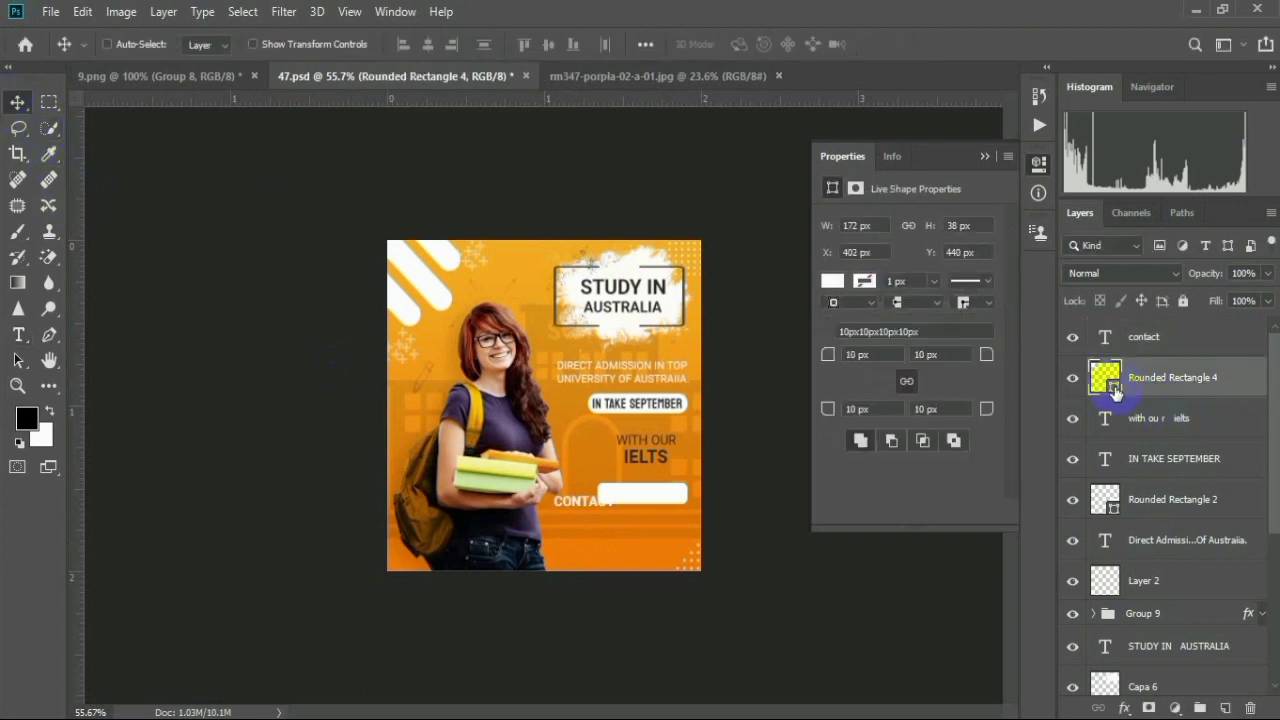
double_click(1108, 387)
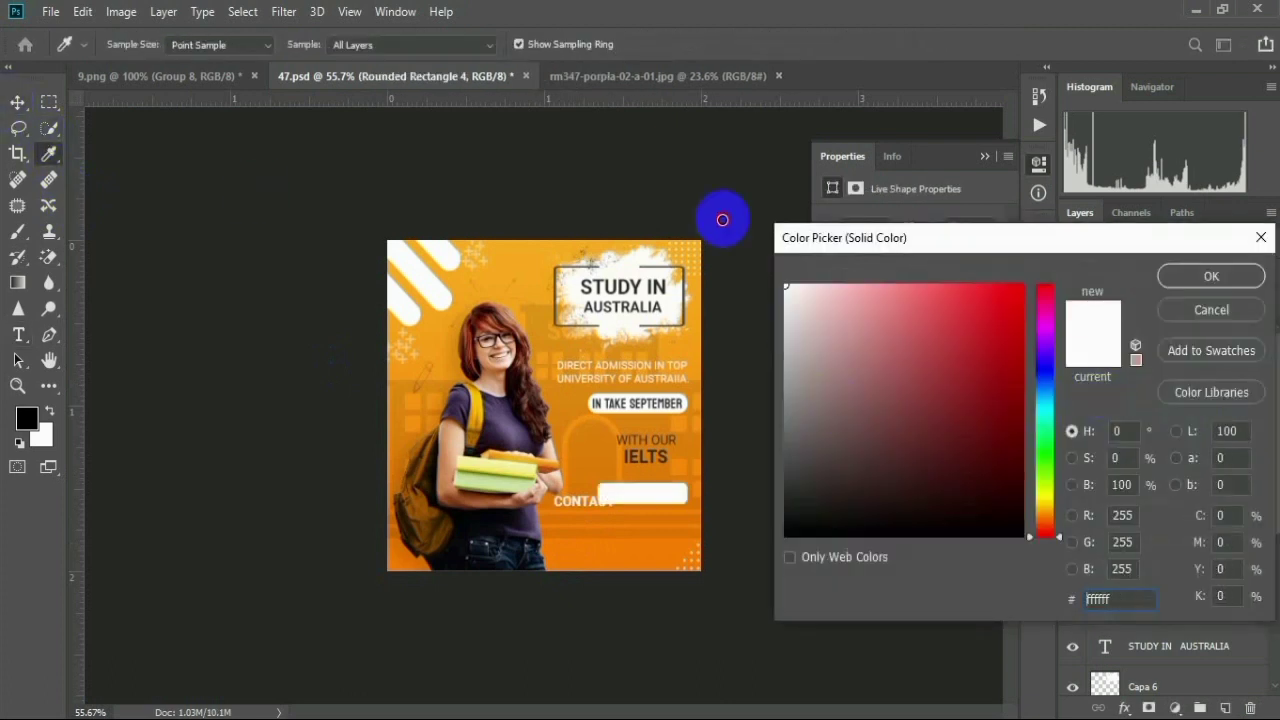
click(1252, 240)
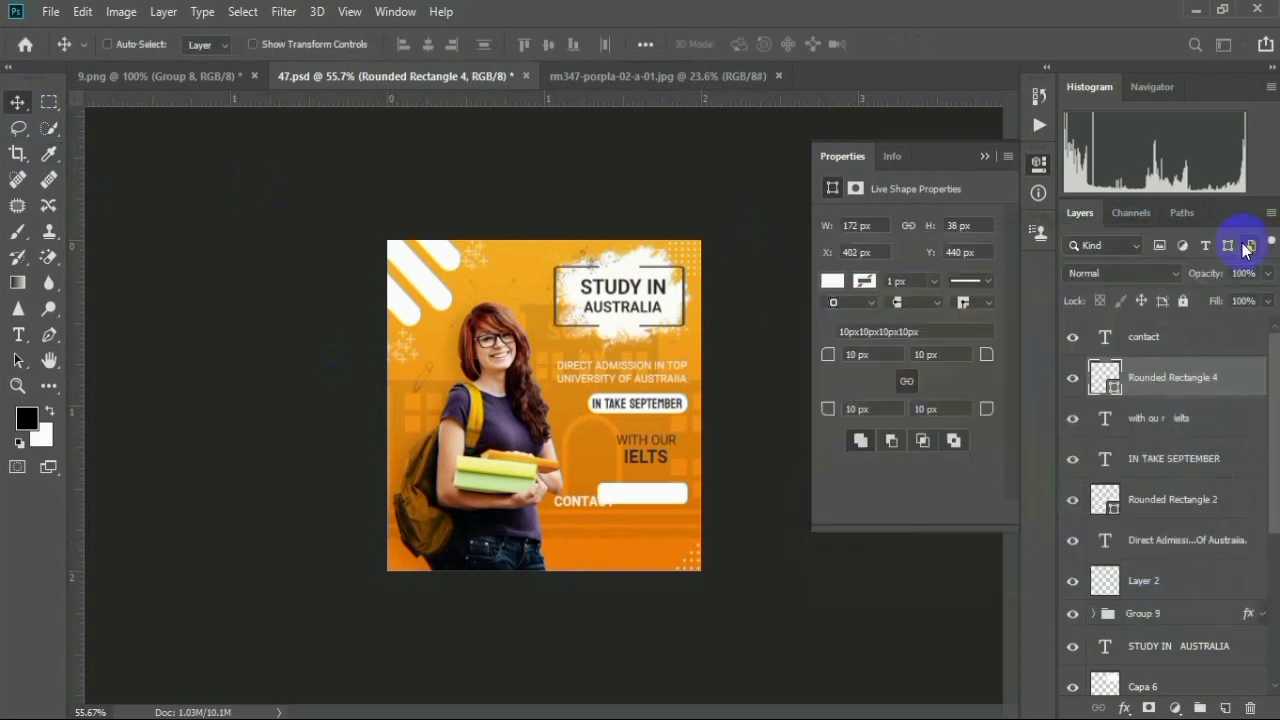
Place the CONTACT text on the white rounded rectangle and add a drop shadow to it
click(1150, 342)
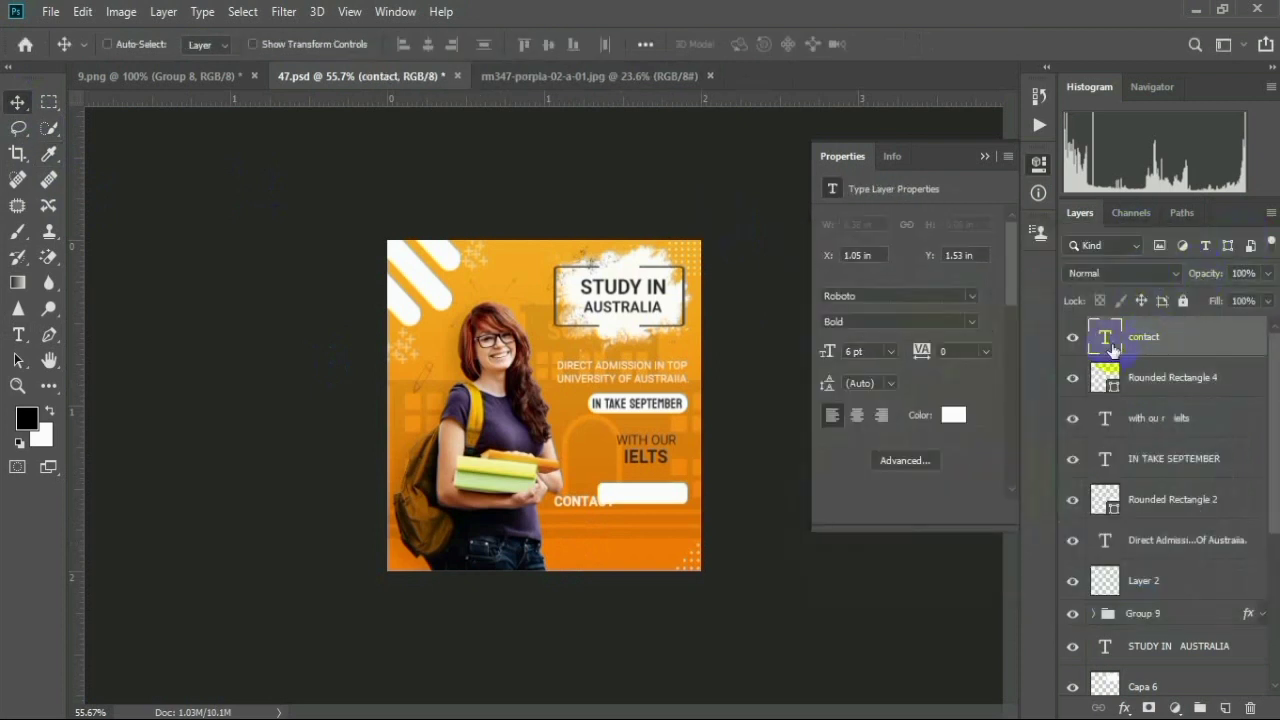
drag(578, 503, 632, 500)
right_click(1172, 340)
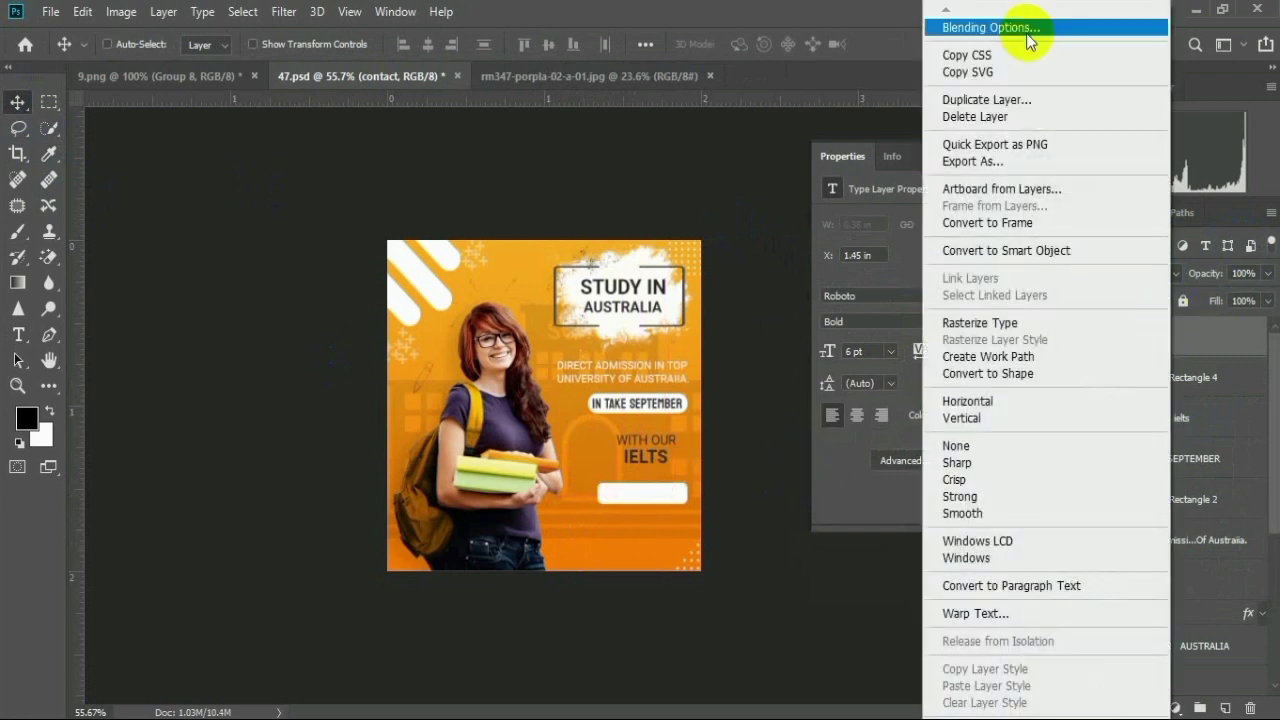
click(1019, 31)
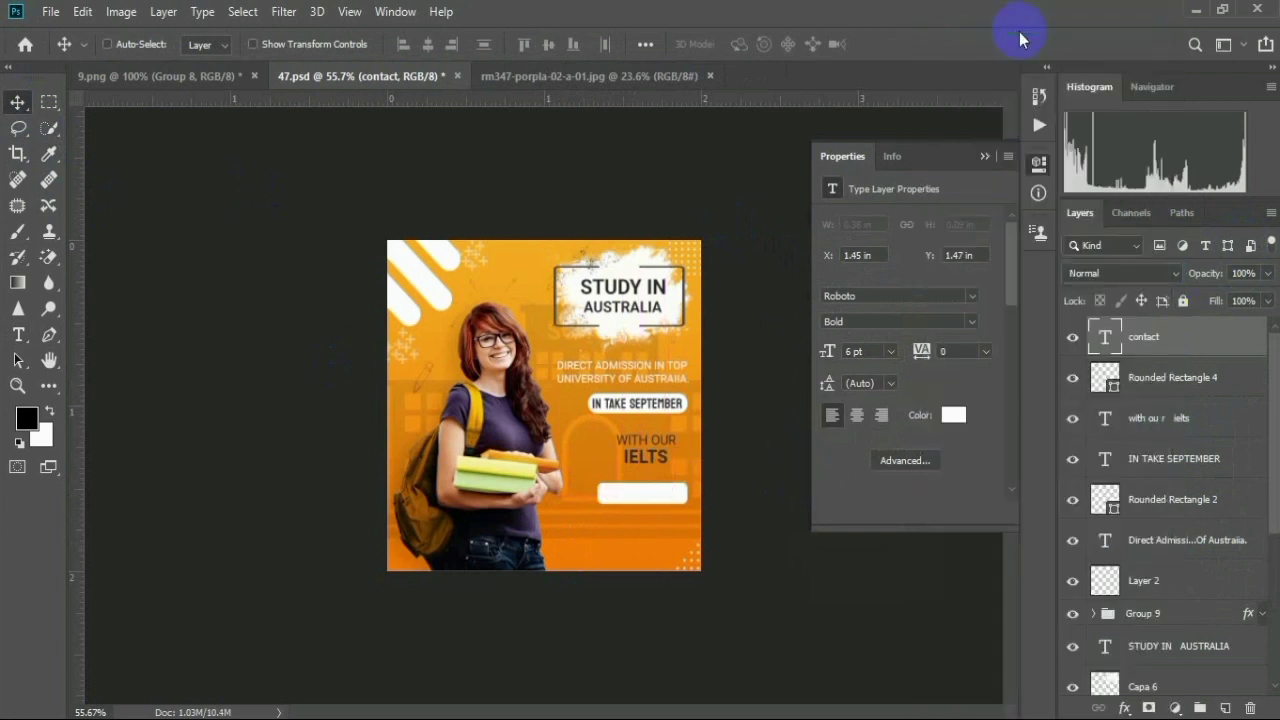
drag(636, 234, 963, 108)
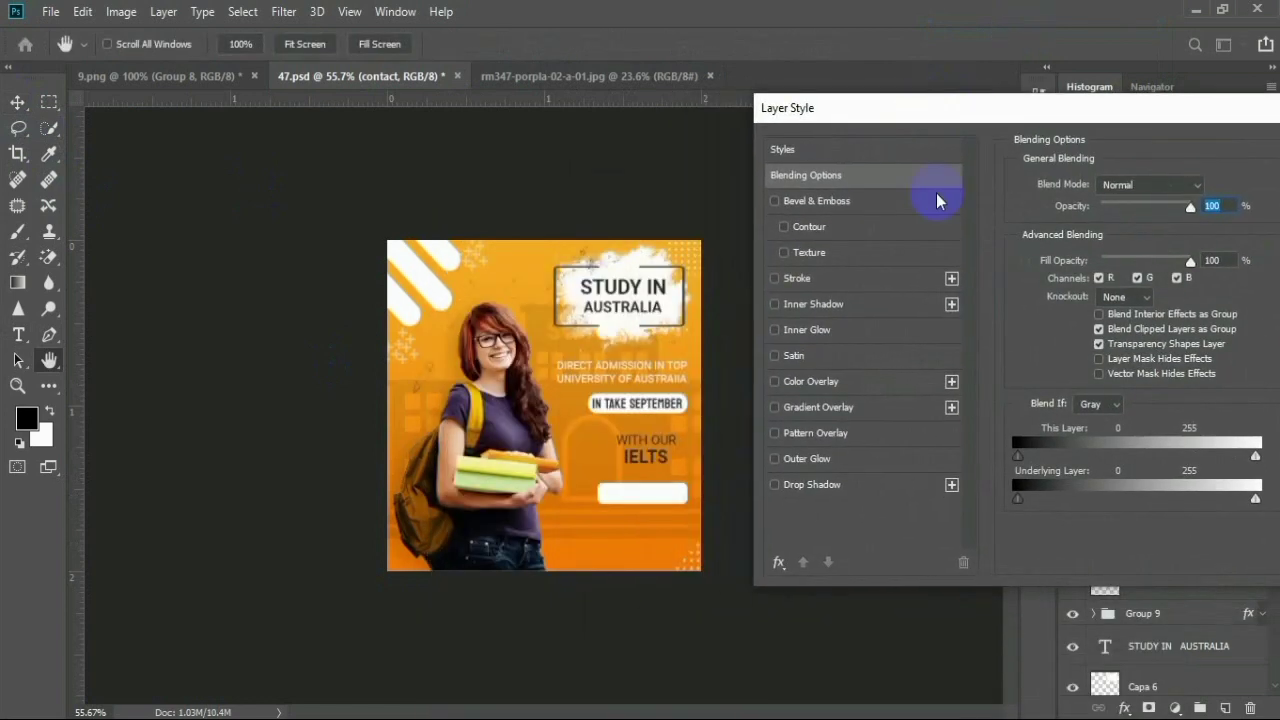
click(813, 485)
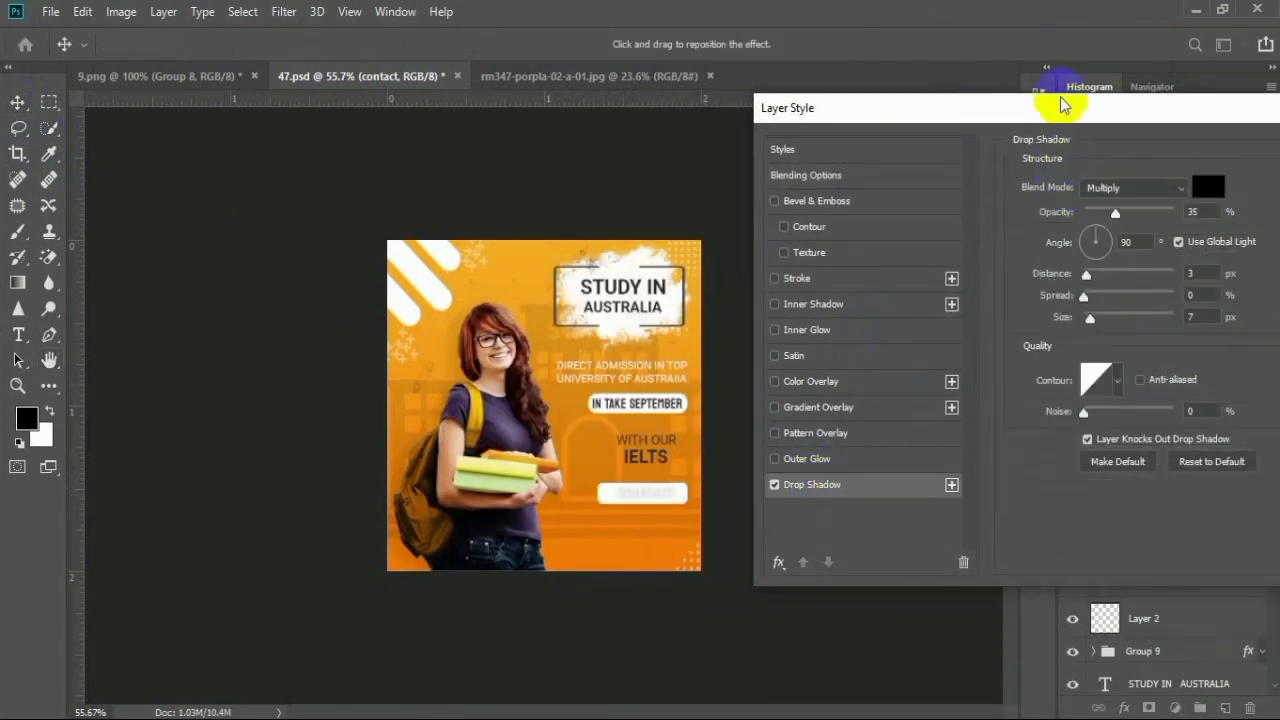
Apply a black (000000) Color Overlay to the CONTACT text and accept the layer style
click(808, 381)
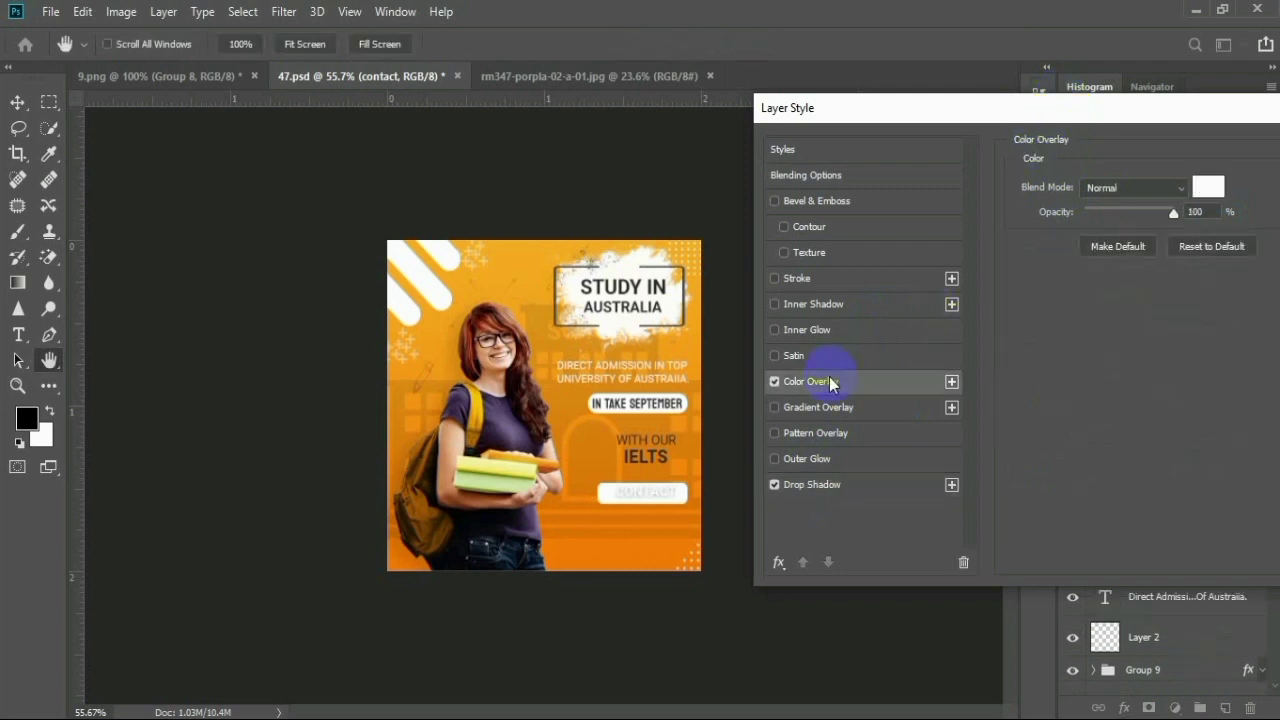
click(1208, 187)
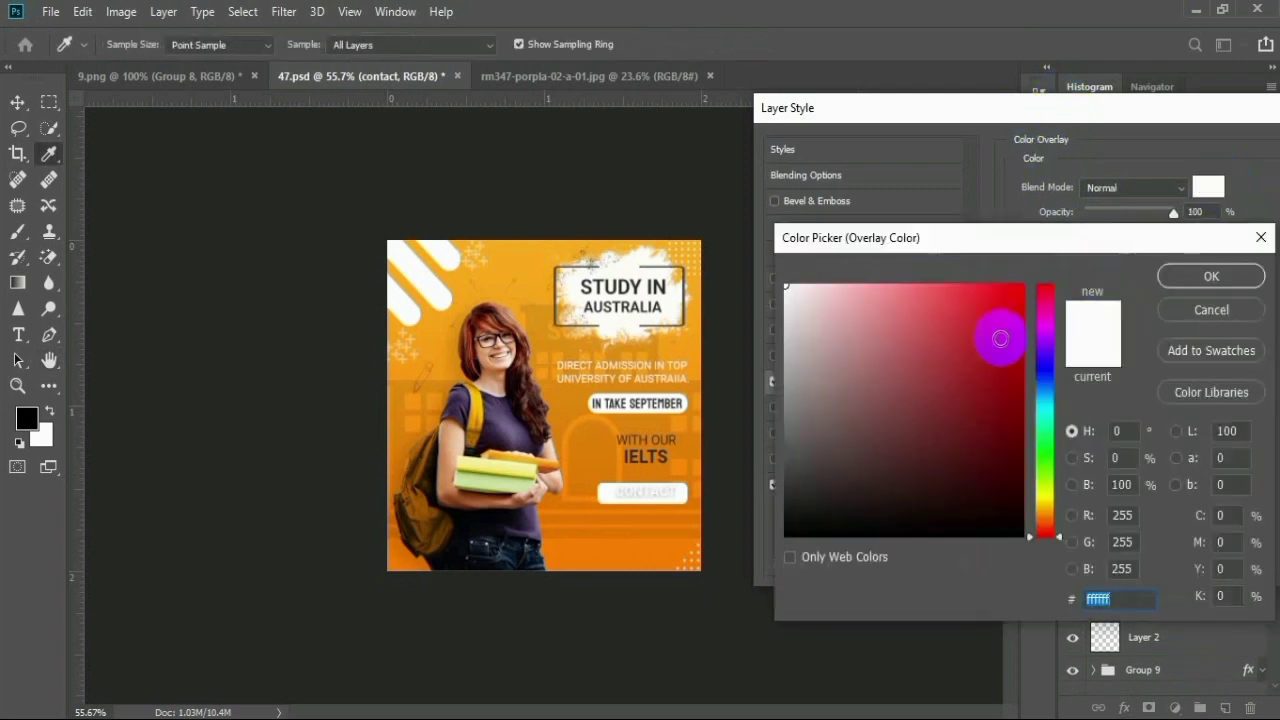
click(805, 520)
drag(805, 520, 737, 557)
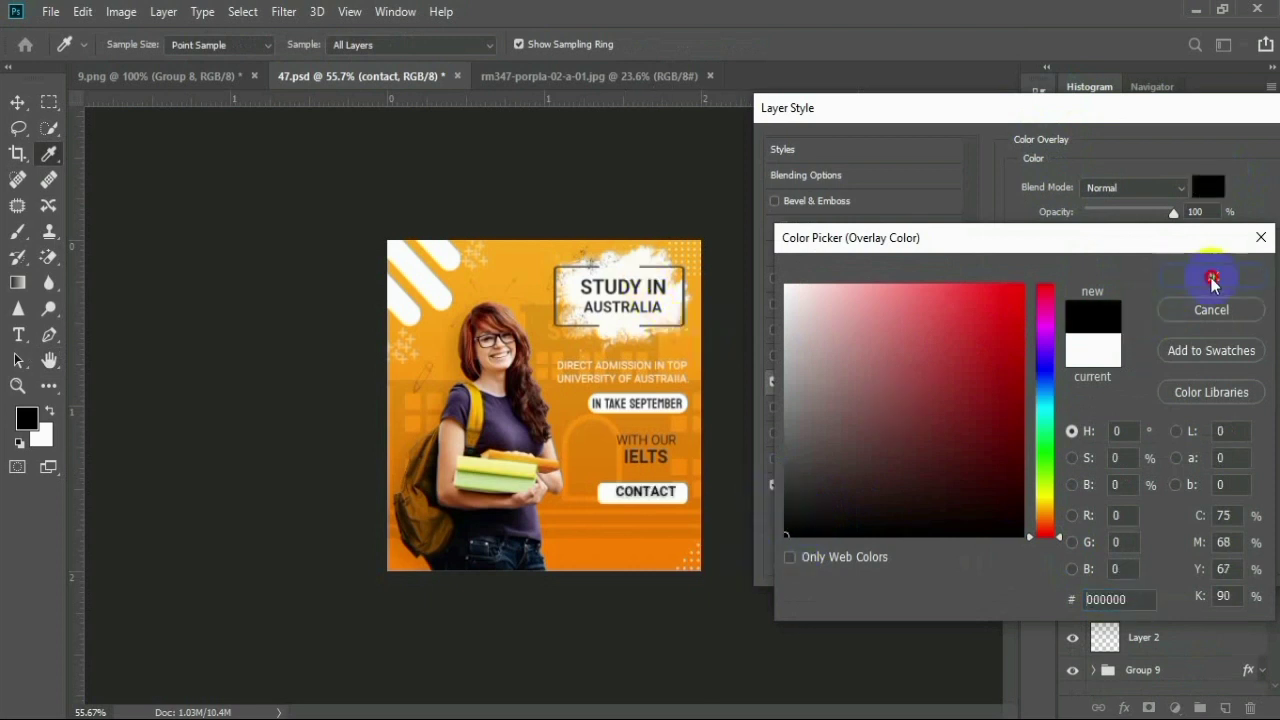
click(1211, 277)
drag(1200, 104, 981, 141)
click(1199, 187)
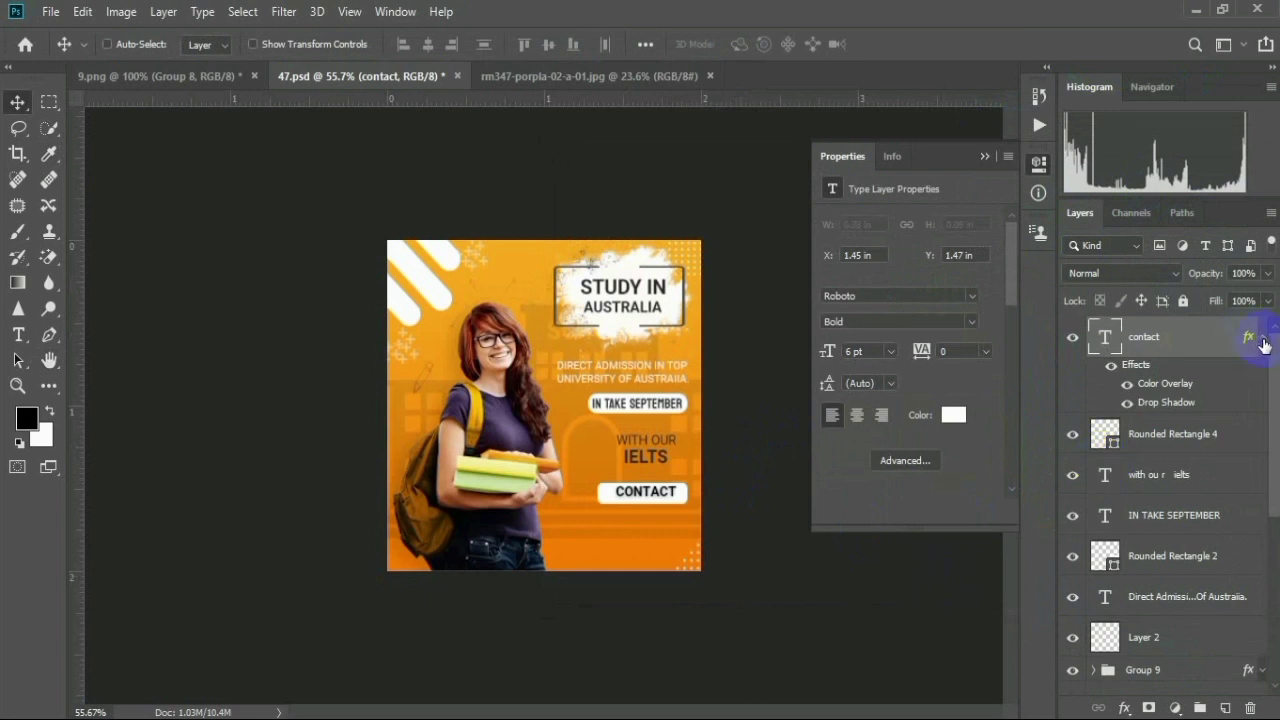
Collapse the CONTACT layer's effects list and briefly hide the white rectangle to check the text against the background
click(1263, 340)
click(1073, 381)
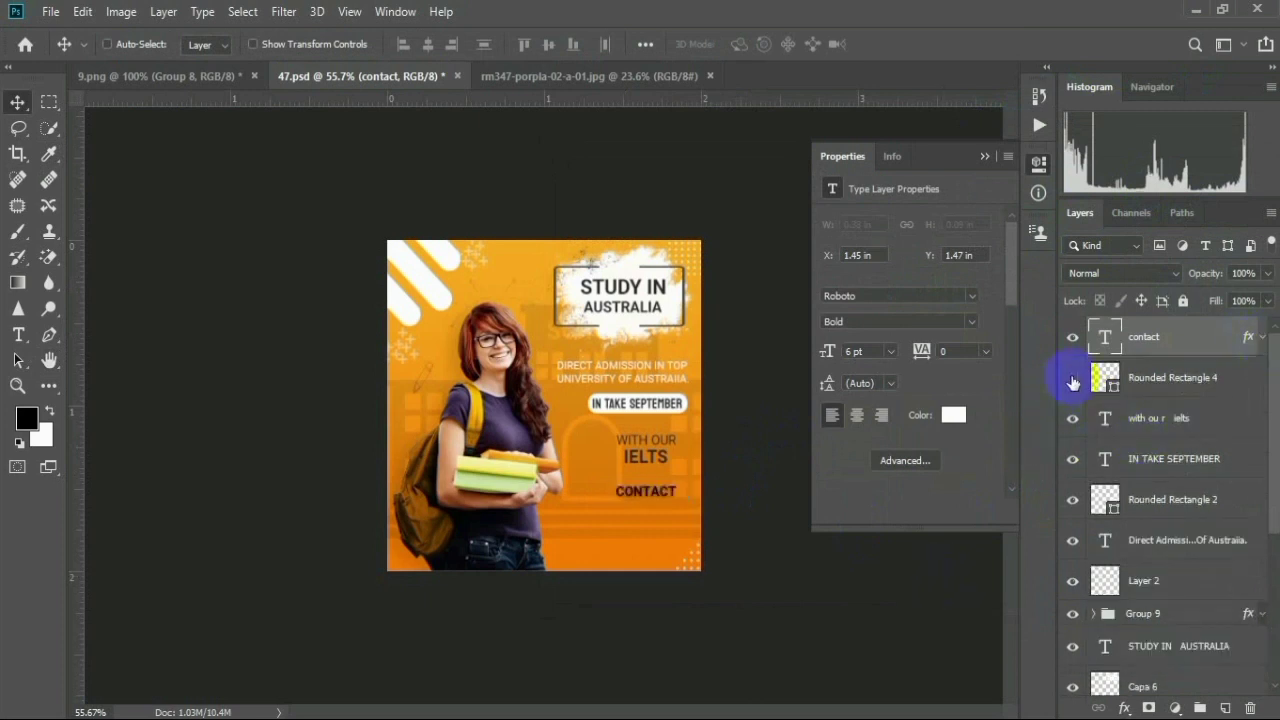
click(1073, 381)
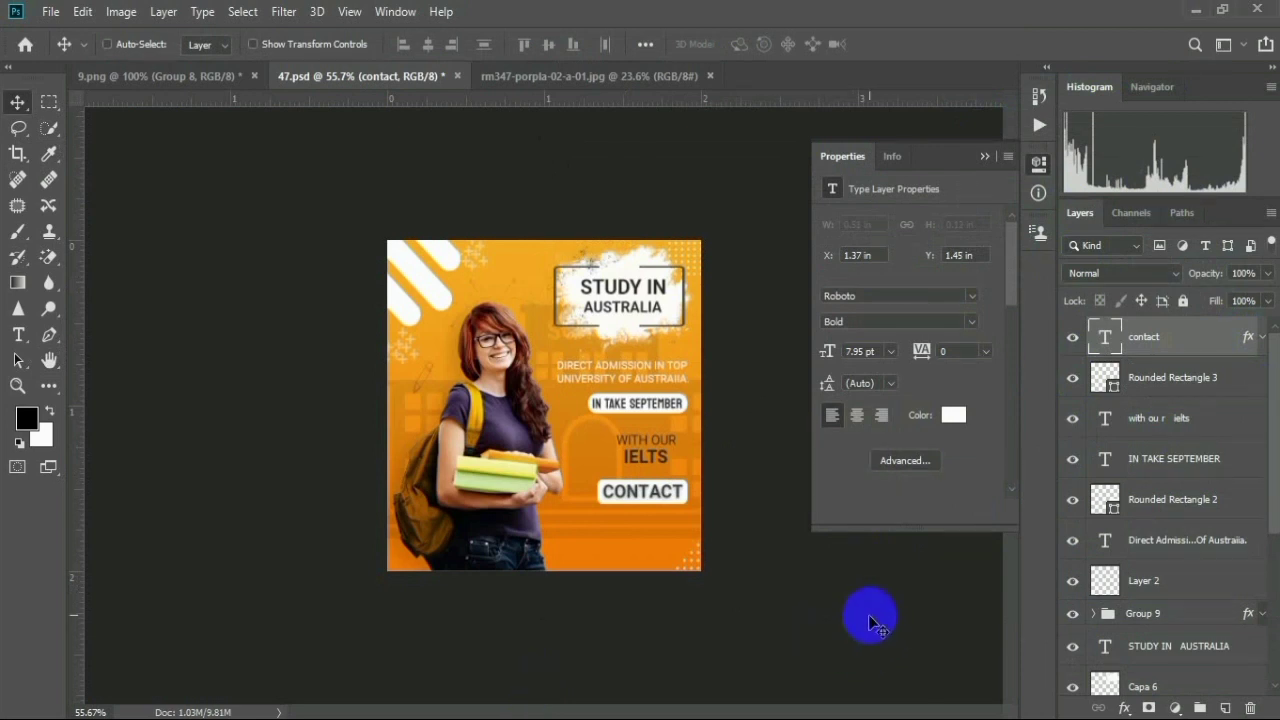
Copy the phone icon layer from 9.png into 47.psd and scale it to about 12.4%, beside the CONTACT label
click(124, 79)
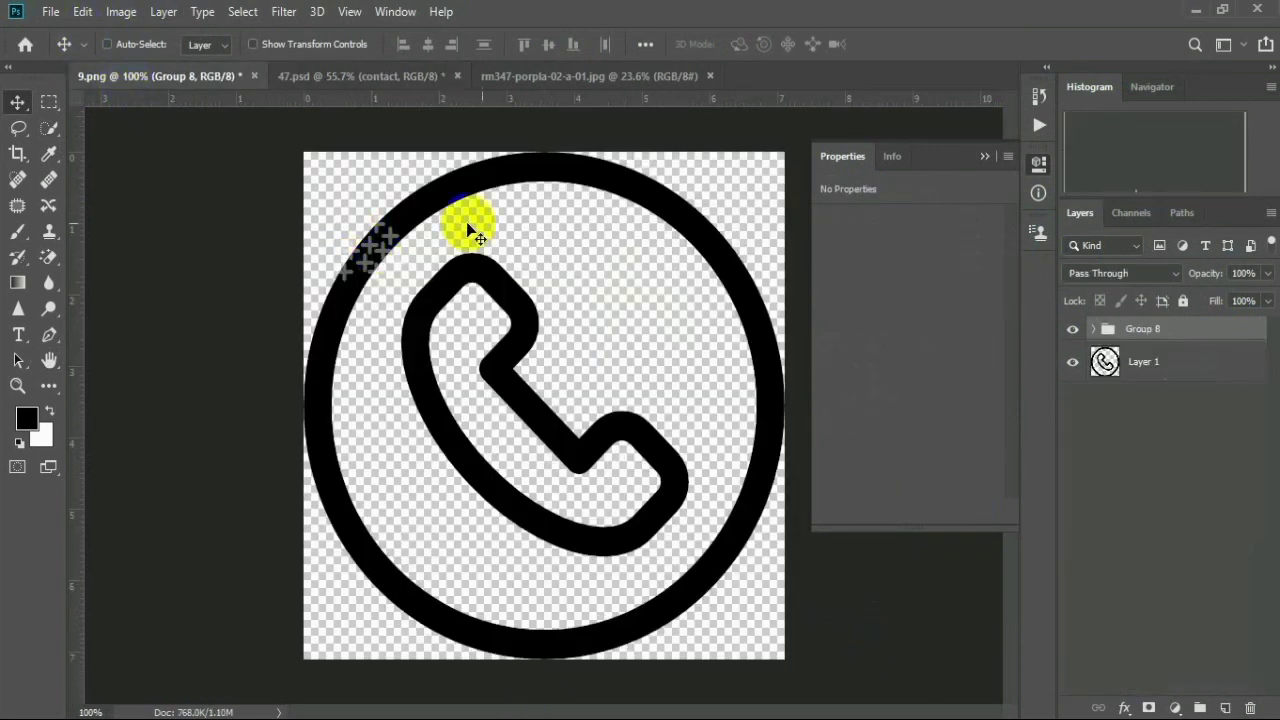
click(1128, 366)
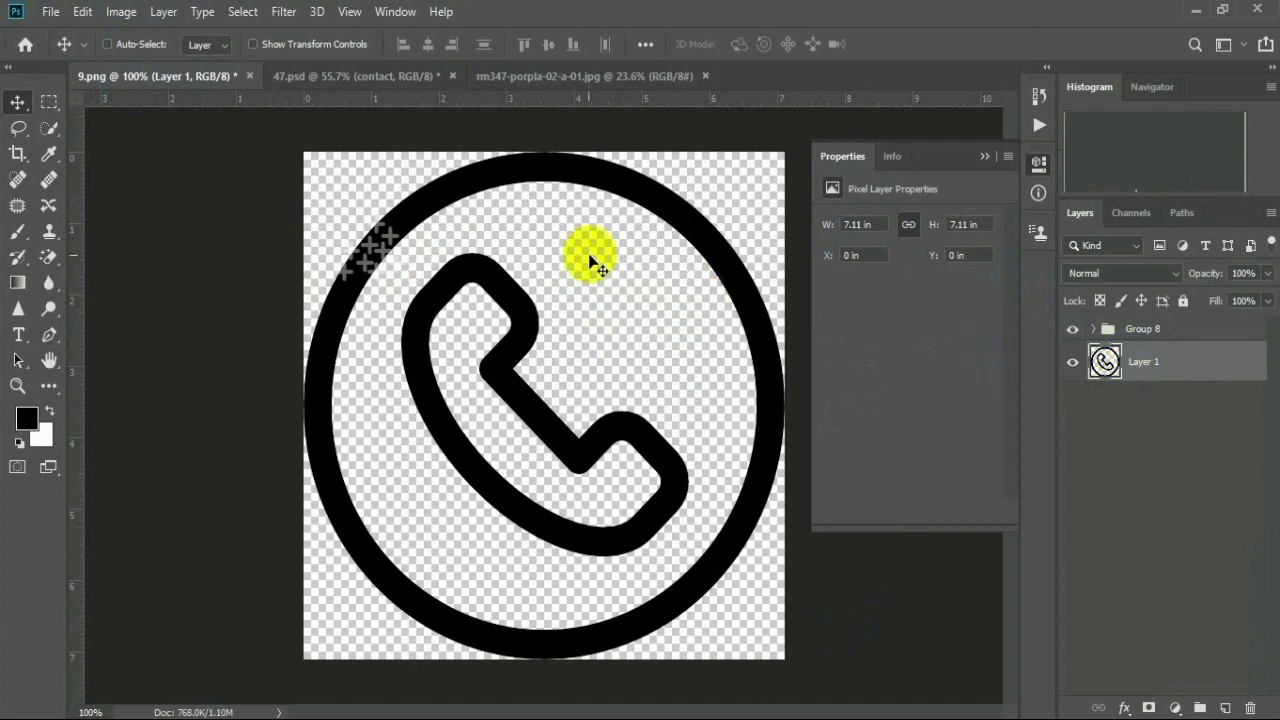
drag(591, 260, 568, 394)
key(ctrl+t)
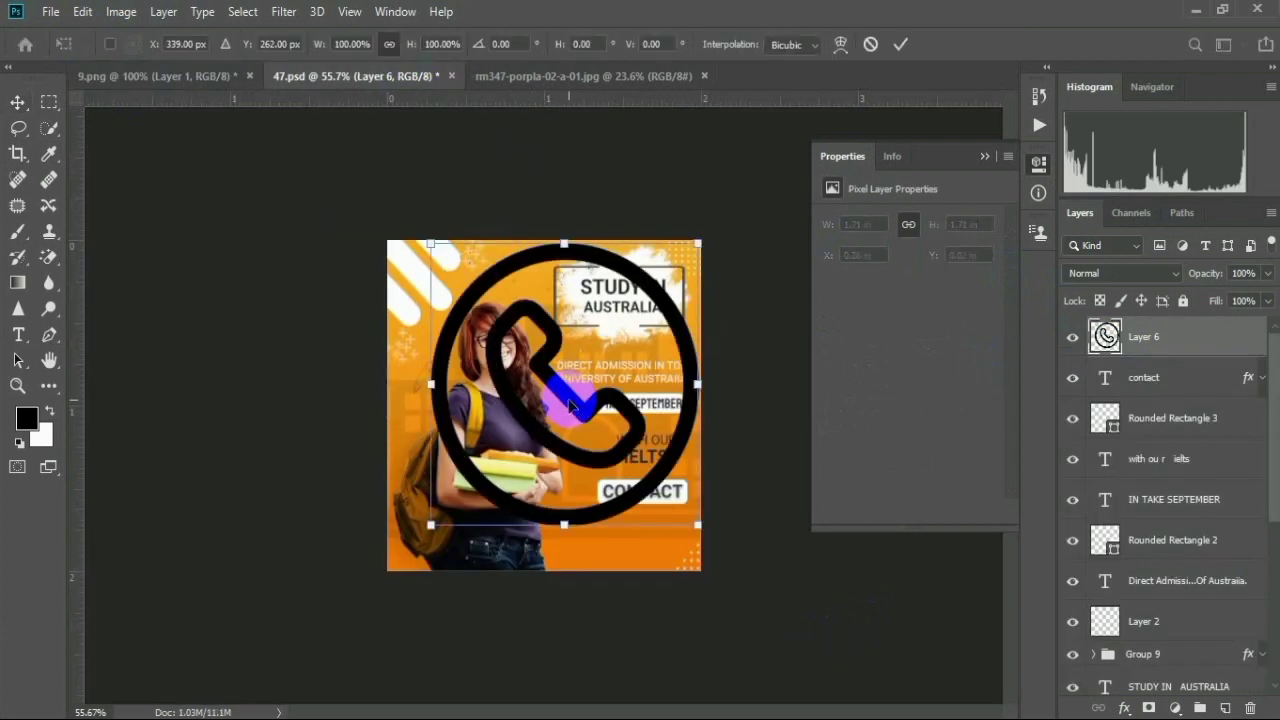
drag(566, 240, 566, 487)
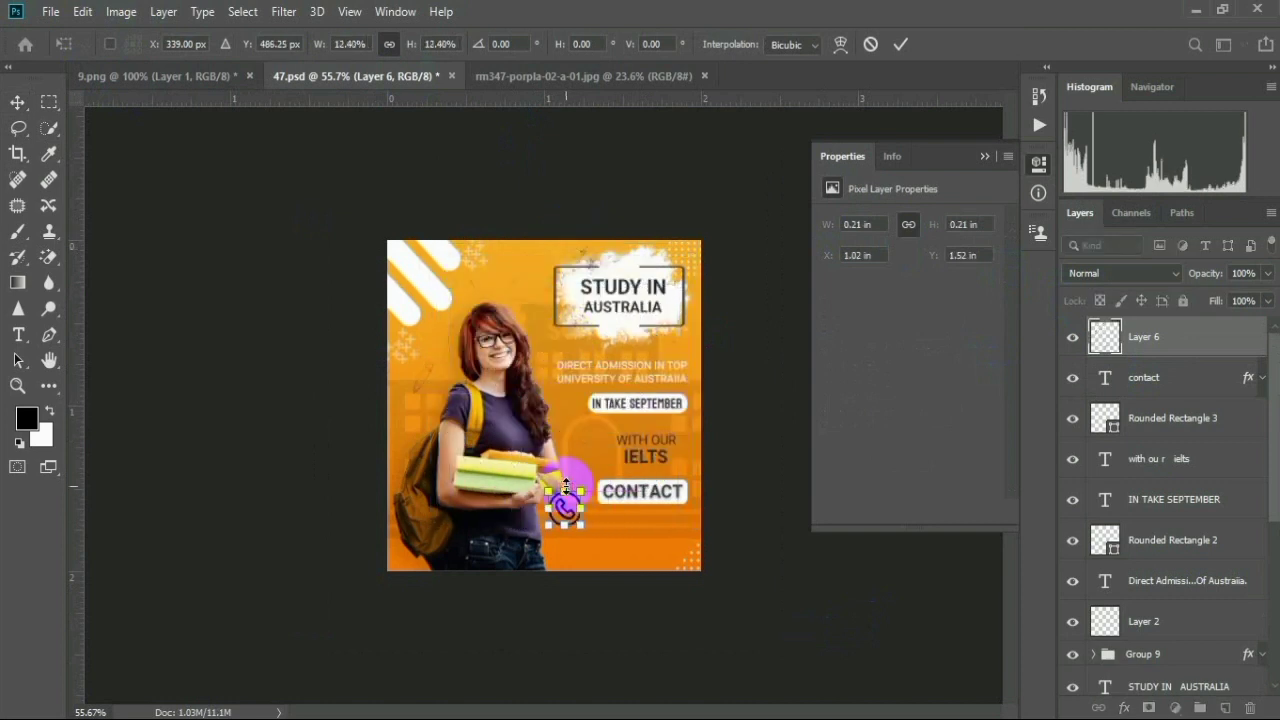
key(Return)
Scale the phone icon down further to about 82% with Free Transform
scroll(577, 580, up, 7)
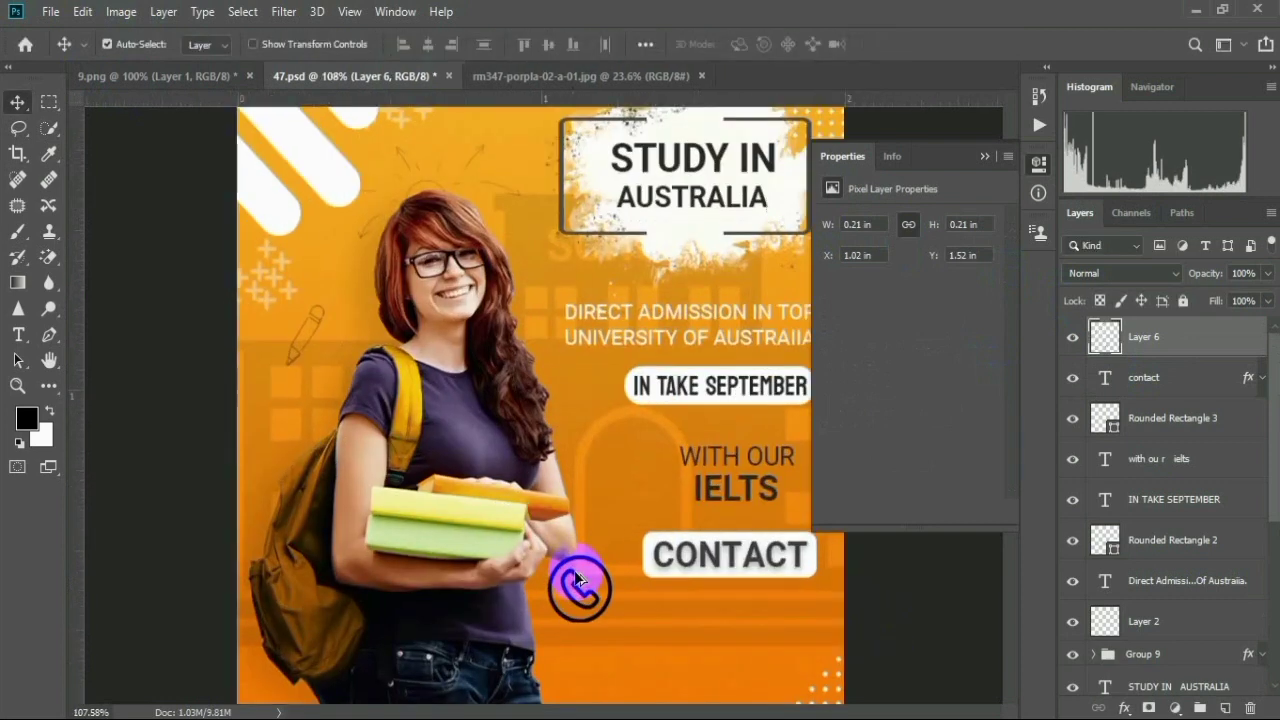
scroll(576, 580, up, 1)
key(ctrl+t)
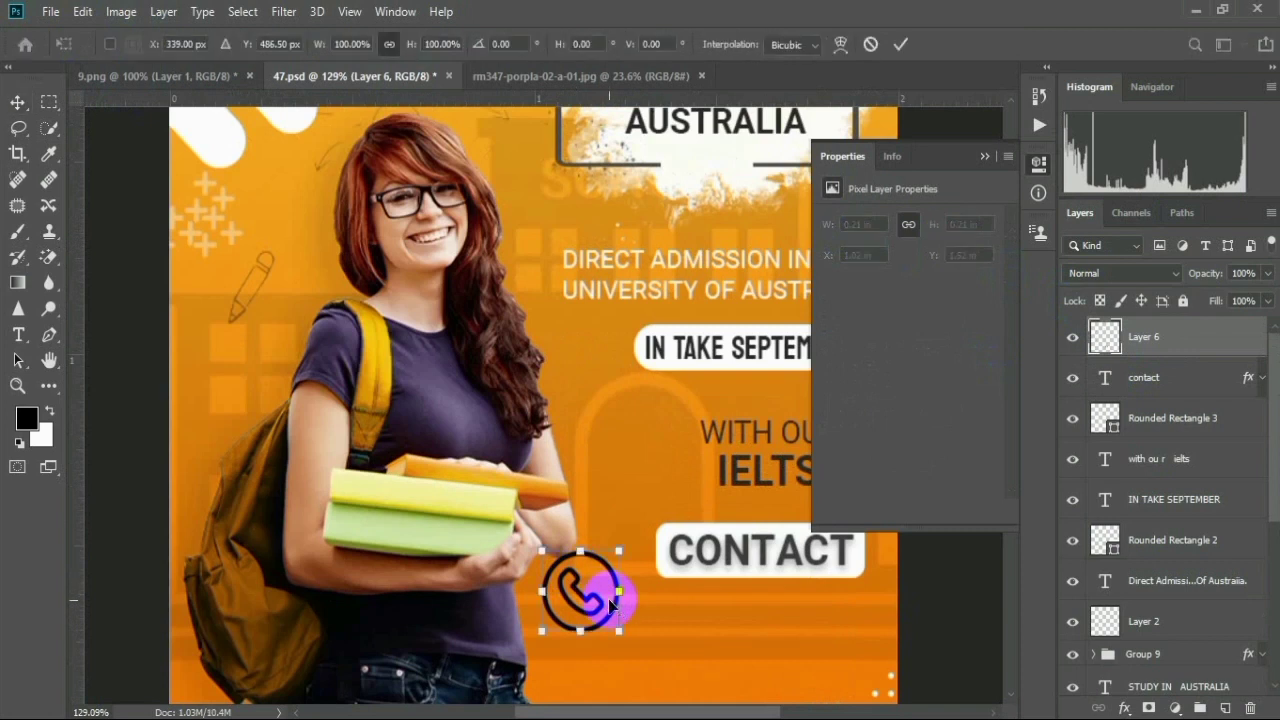
drag(580, 551, 586, 565)
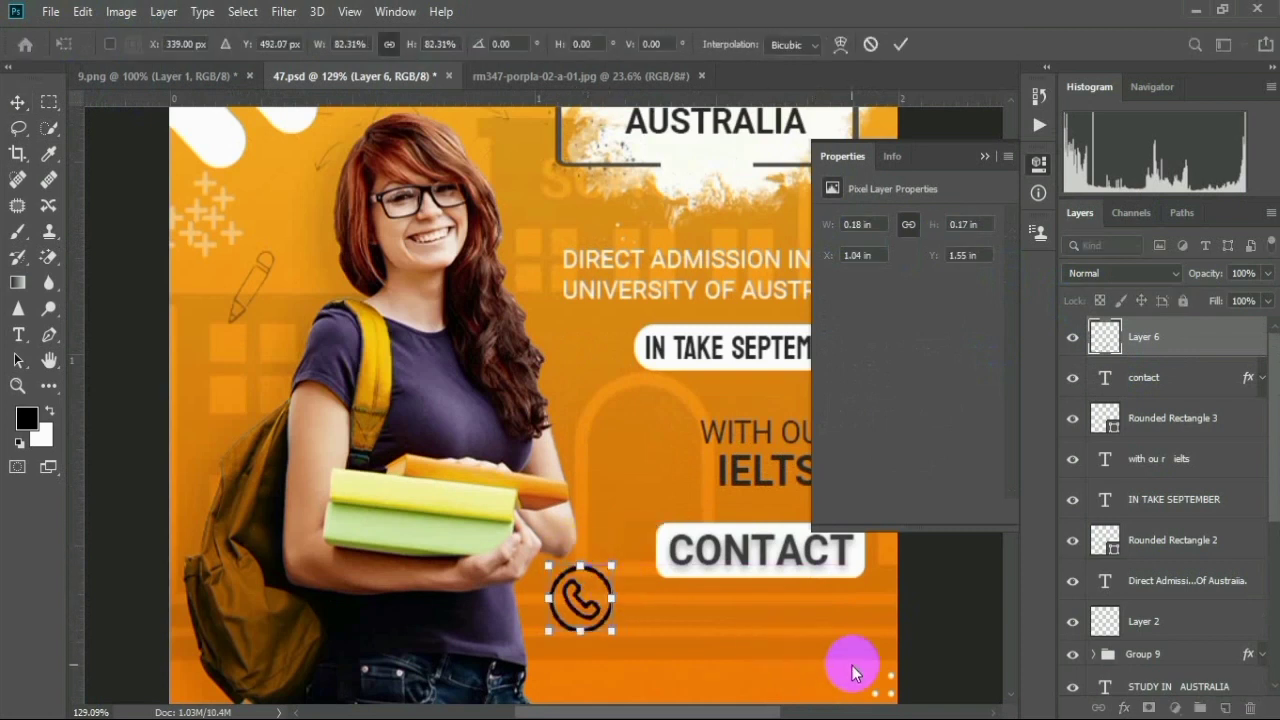
key(Return)
Move the phone icon down and right of the student's waist and scale it to about 64%
drag(718, 651, 707, 512)
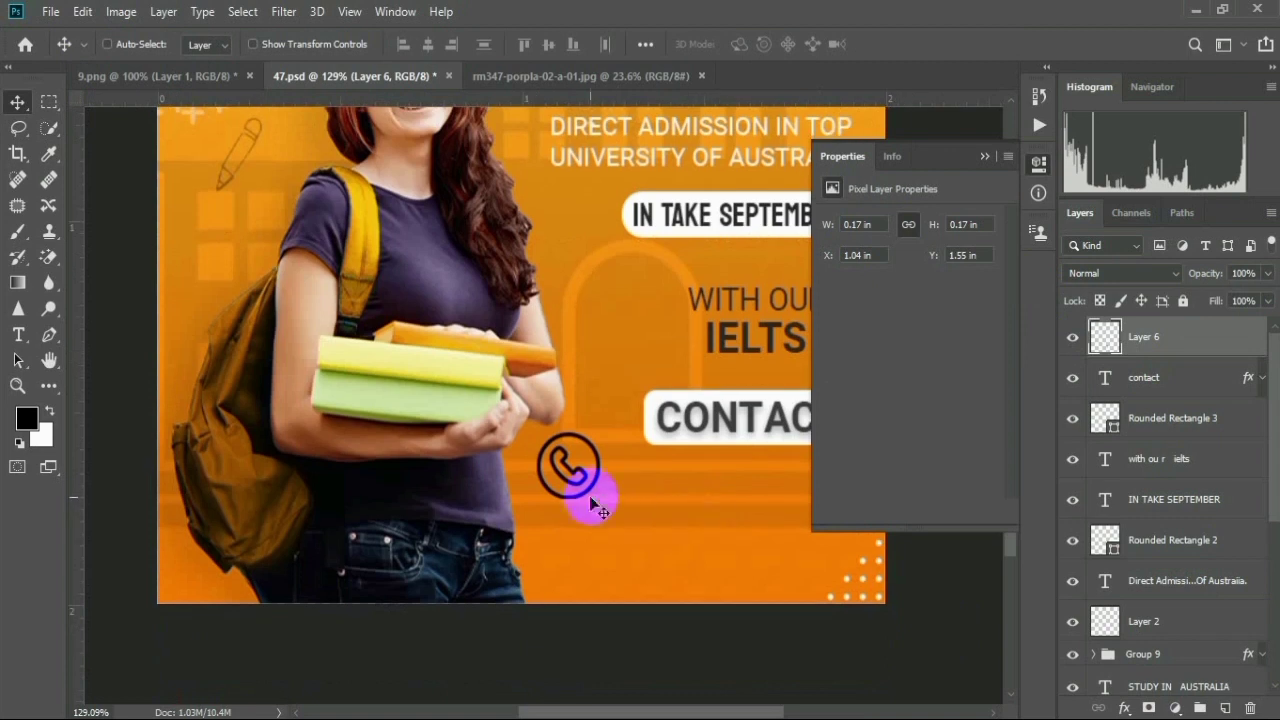
drag(594, 503, 643, 522)
key(ctrl+t)
scroll(1006, 587, down, 5)
scroll(808, 632, up, 5)
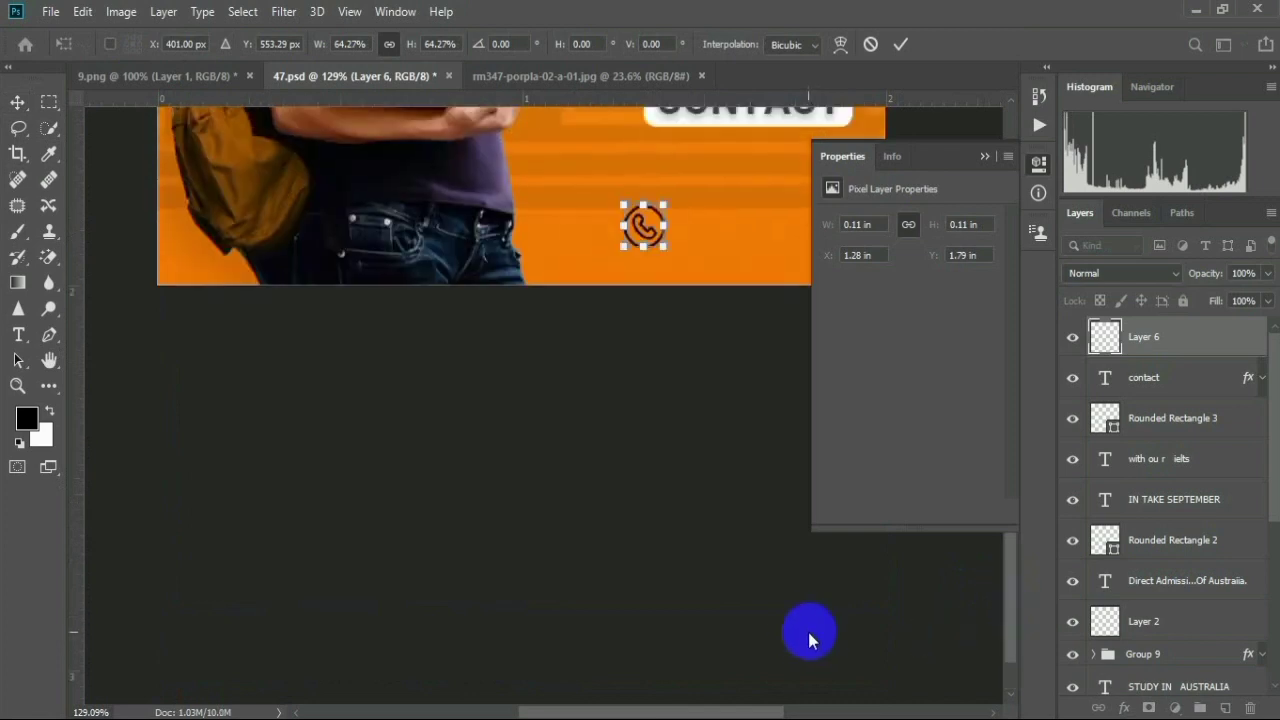
key(Return)
scroll(706, 534, up, 1)
scroll(667, 535, up, 5)
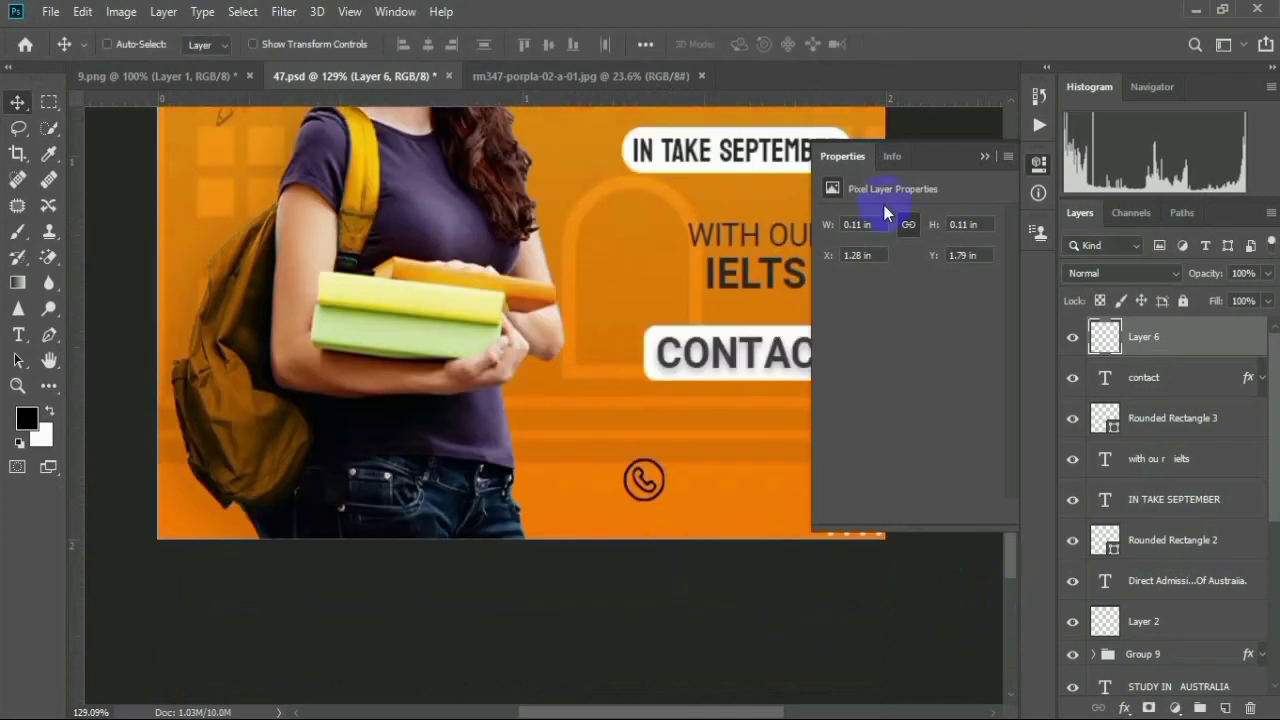
Collapse the Properties panel covering the poster and move the phone icon up, just below the CONTACT label's left end
click(988, 155)
scroll(700, 530, up, 1)
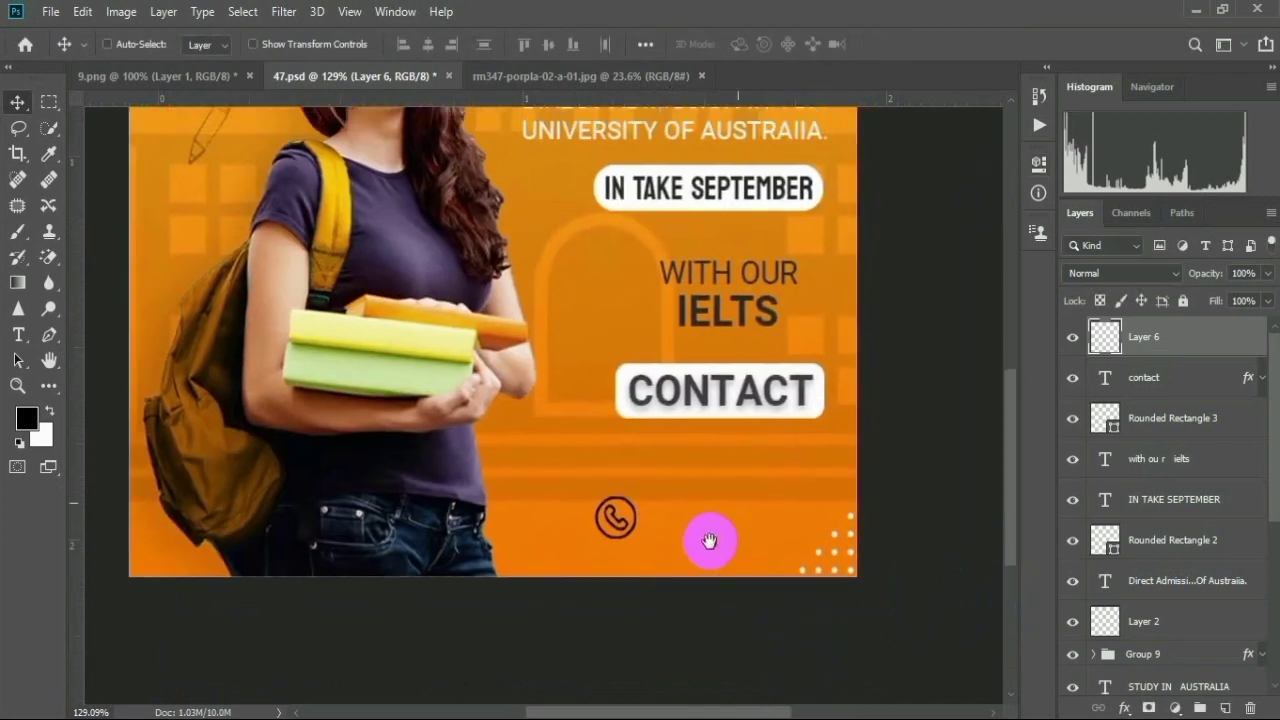
drag(603, 534, 616, 481)
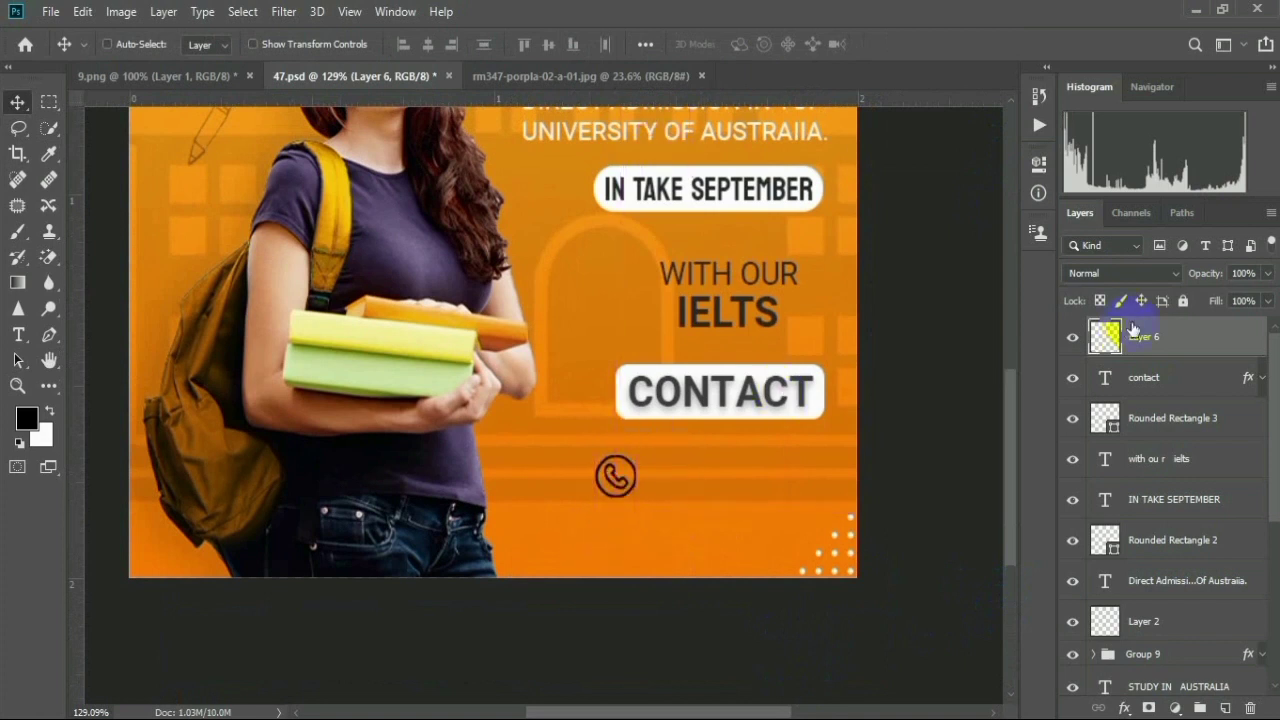
Apply a white Color Overlay layer style to the phone icon layer
right_click(1155, 343)
click(925, 22)
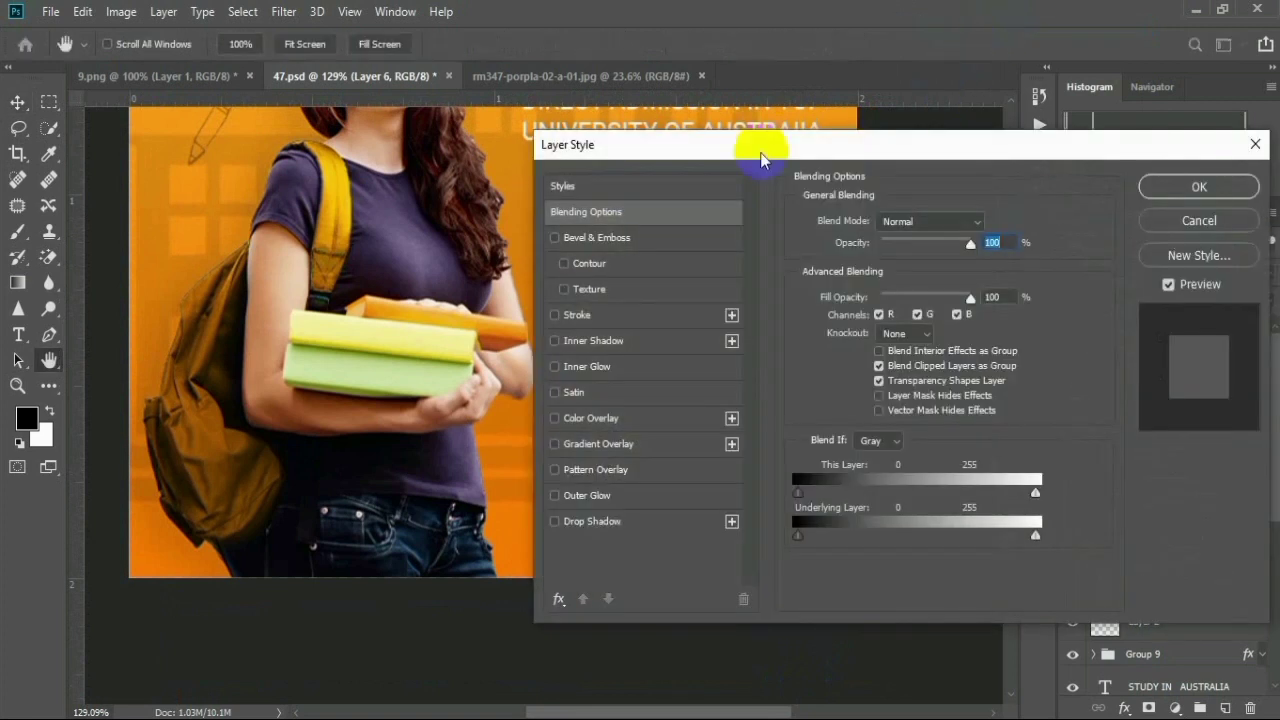
drag(766, 149, 1025, 102)
click(918, 376)
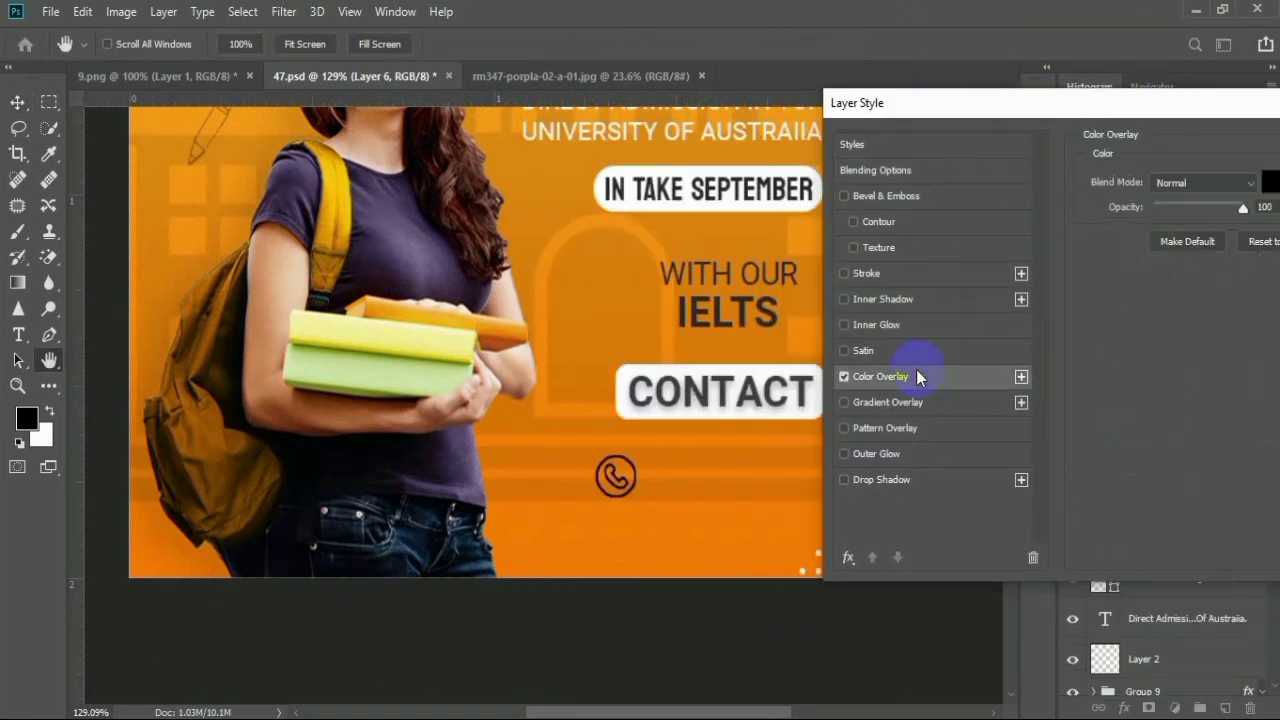
click(1273, 182)
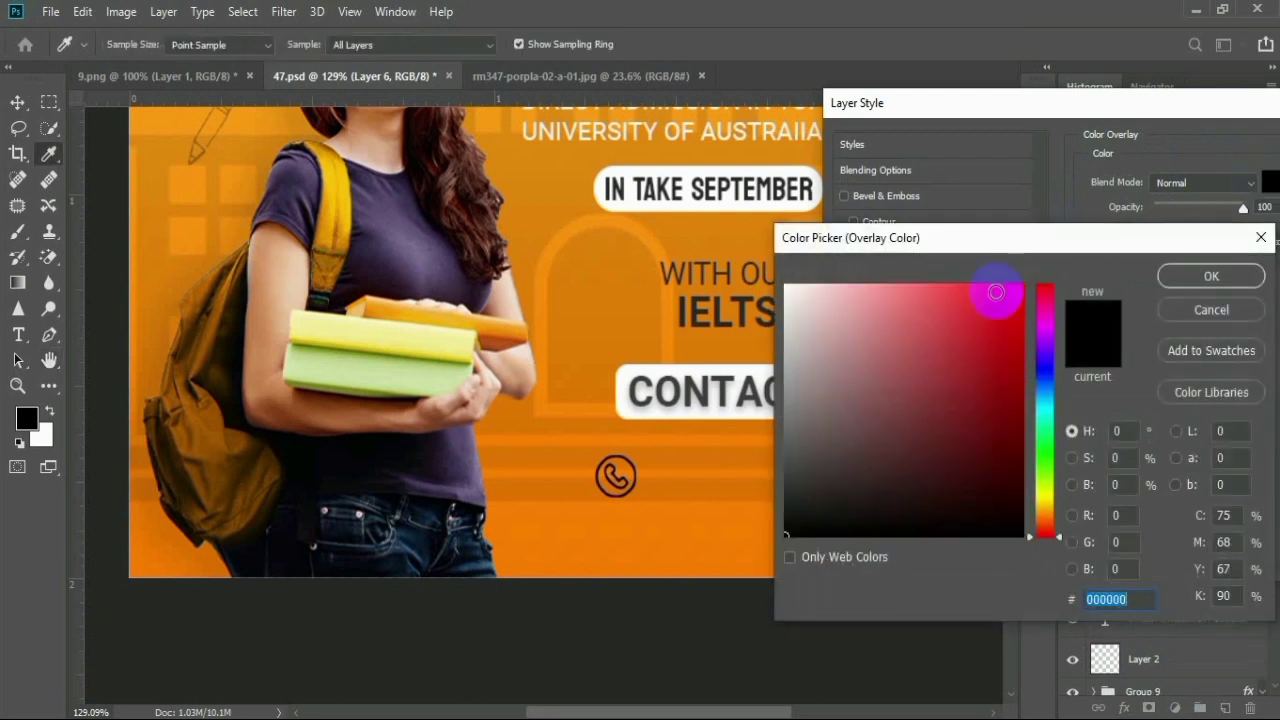
drag(651, 229, 618, 223)
click(1245, 277)
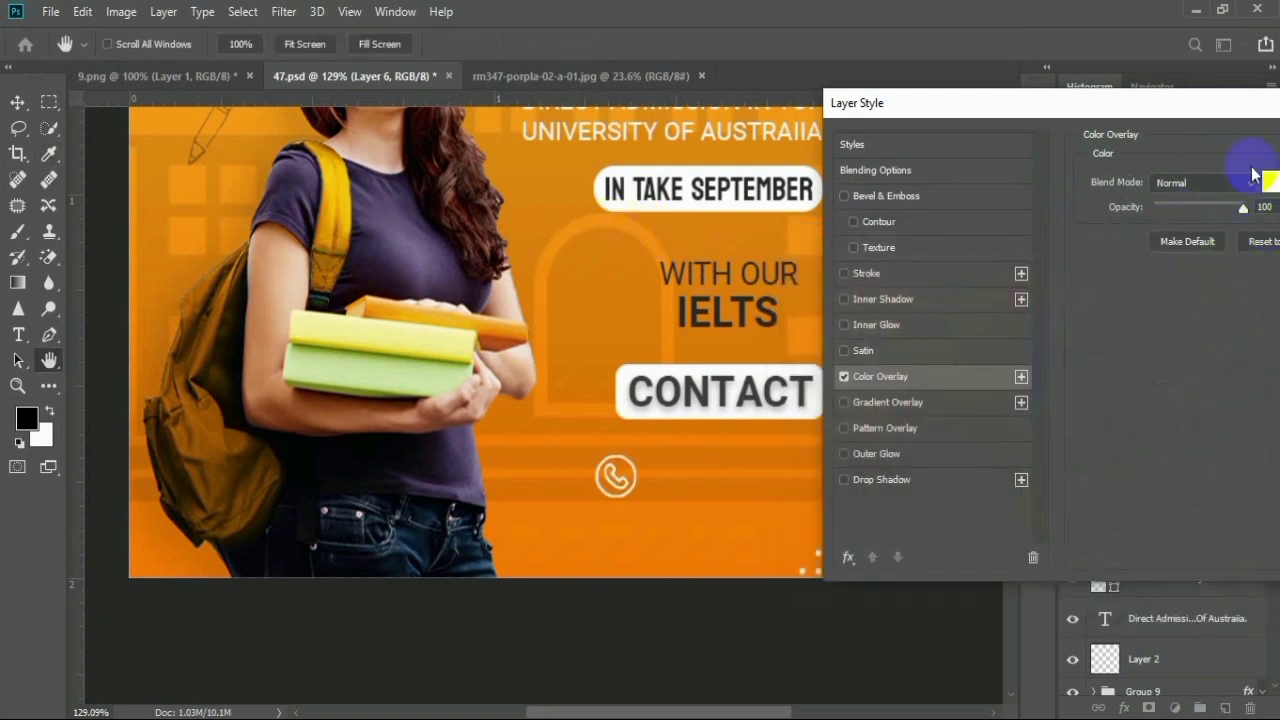
drag(1194, 109, 953, 257)
click(1224, 290)
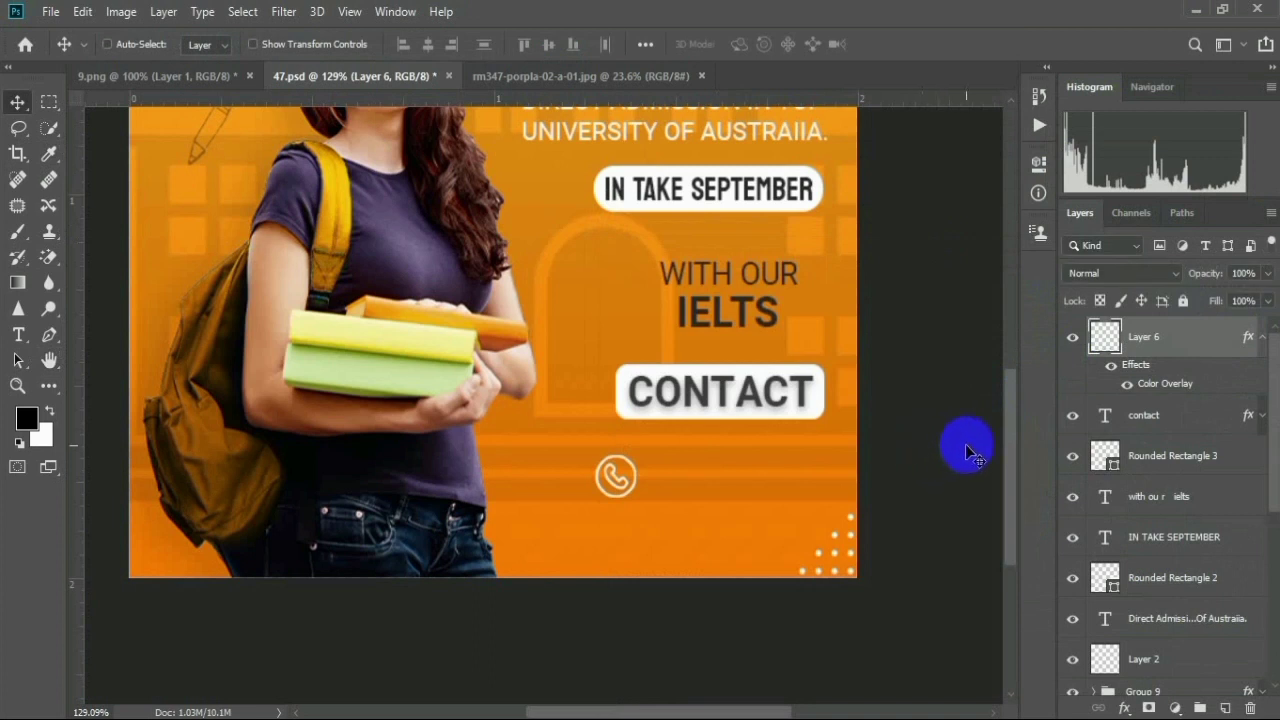
click(791, 534)
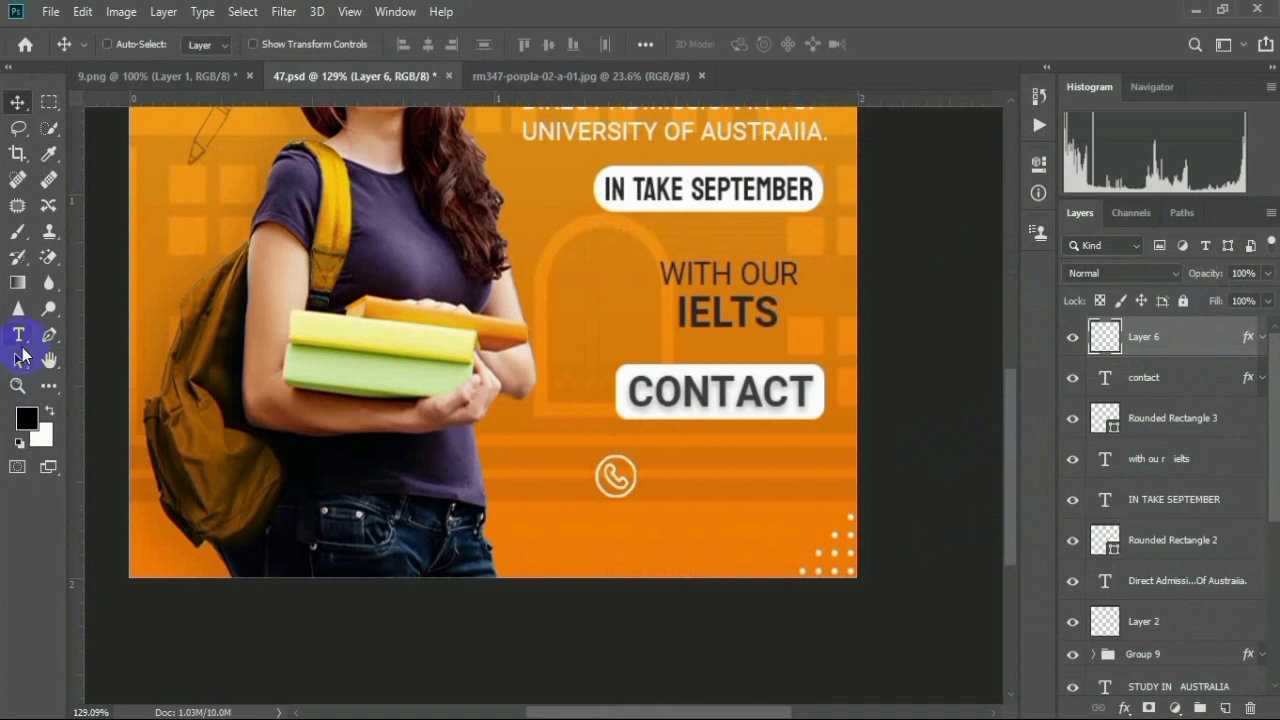
Add white Roboto Bold text with the two contact phone numbers on separate lines beside the phone icon
click(20, 341)
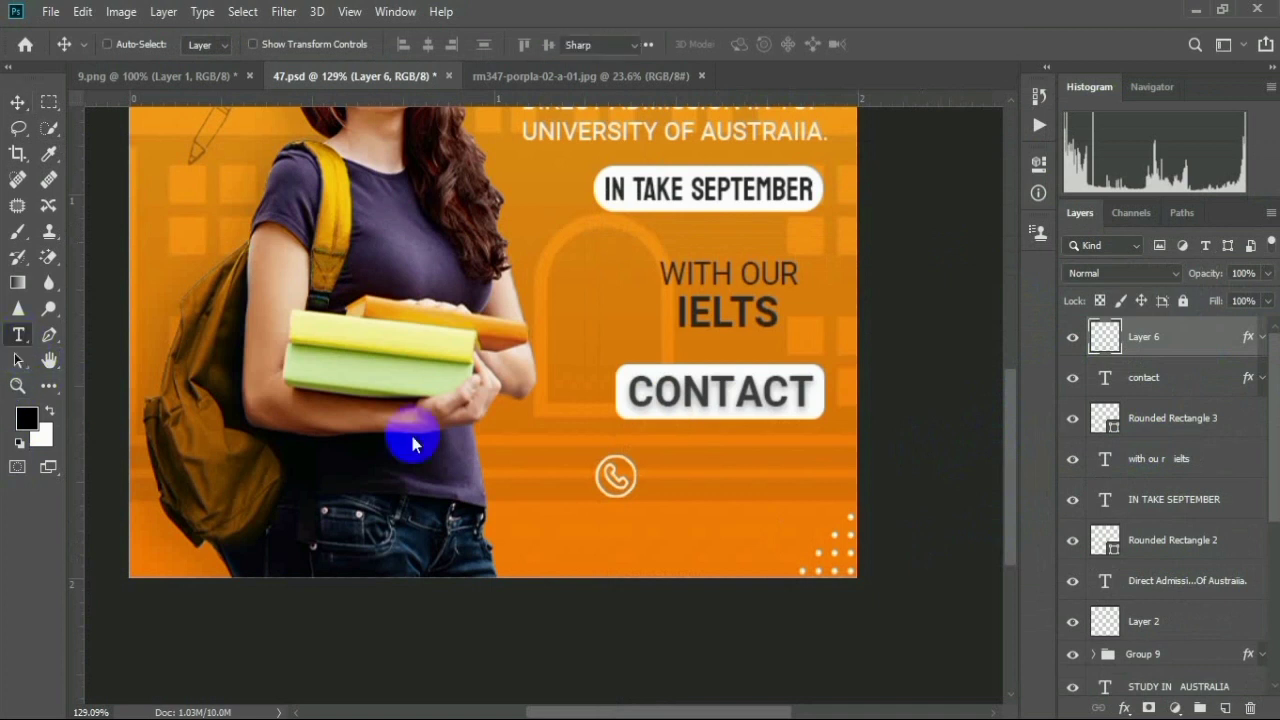
click(645, 476)
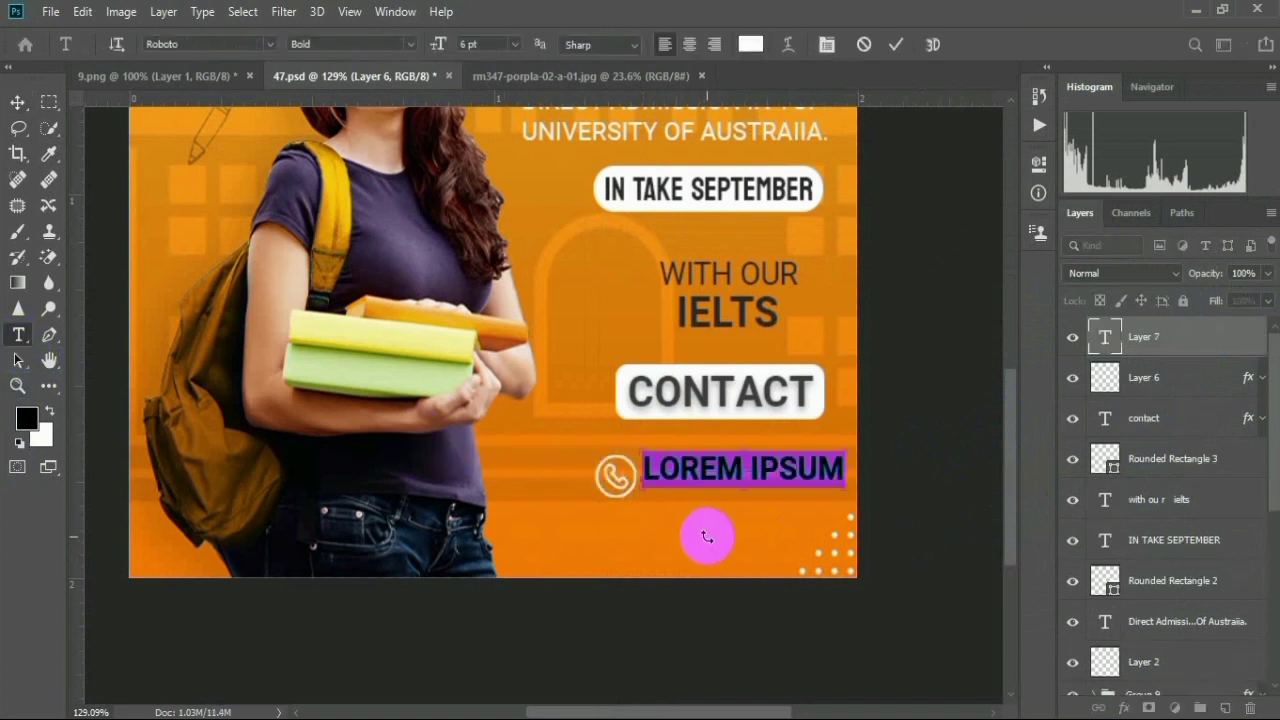
key(ctrl+v)
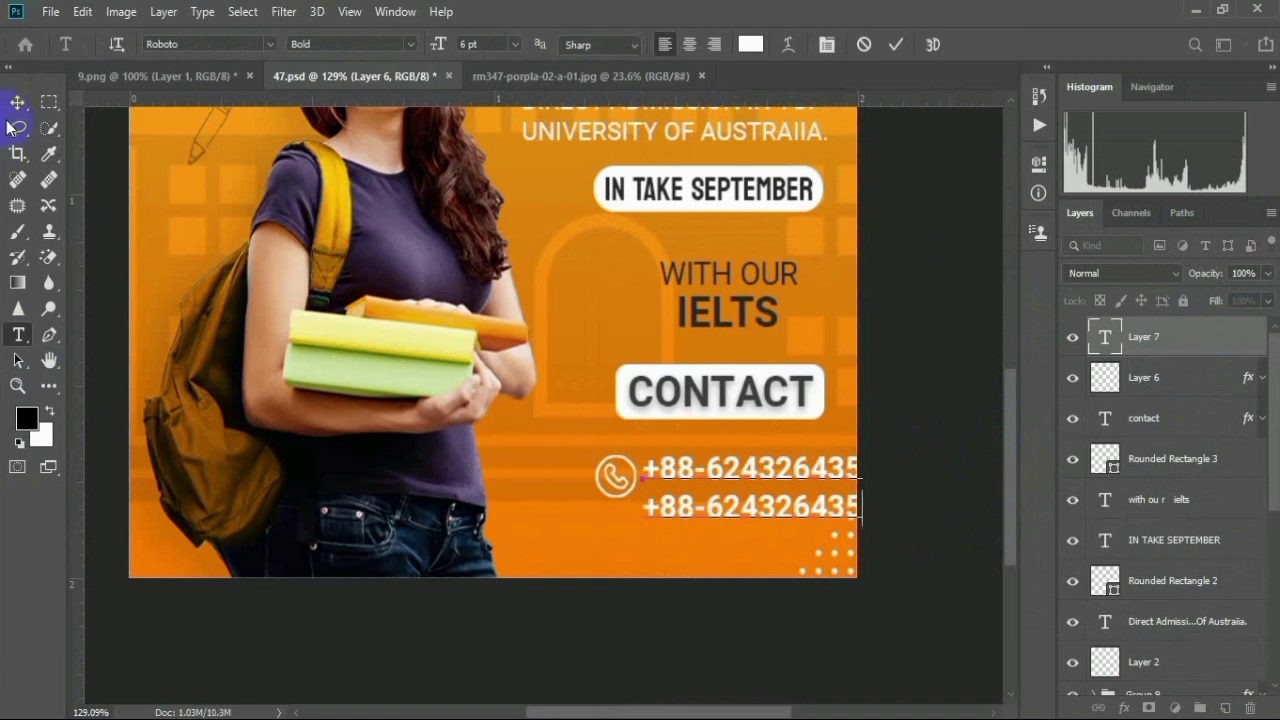
Scale the phone number text down to about 4.31 pt and place it beside the phone icon, beneath the CONTACT label
click(17, 103)
drag(756, 466, 754, 472)
key(ctrl+t)
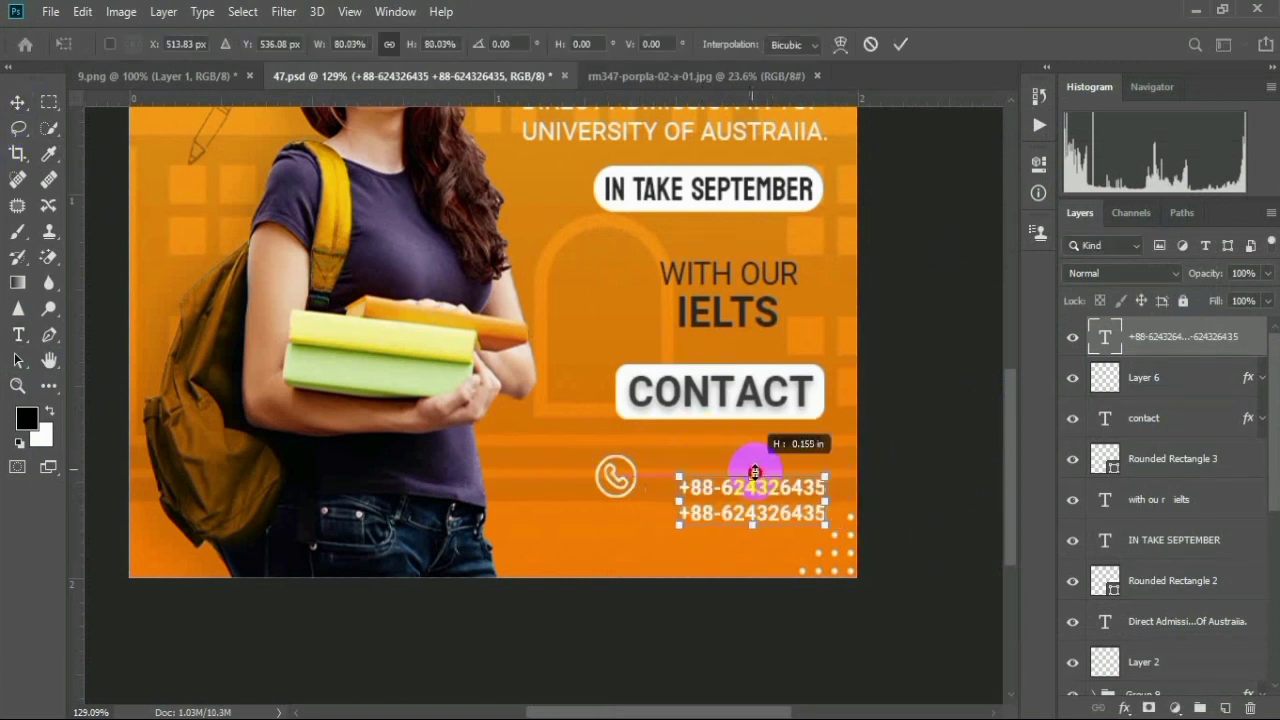
key(Return)
drag(771, 520, 748, 488)
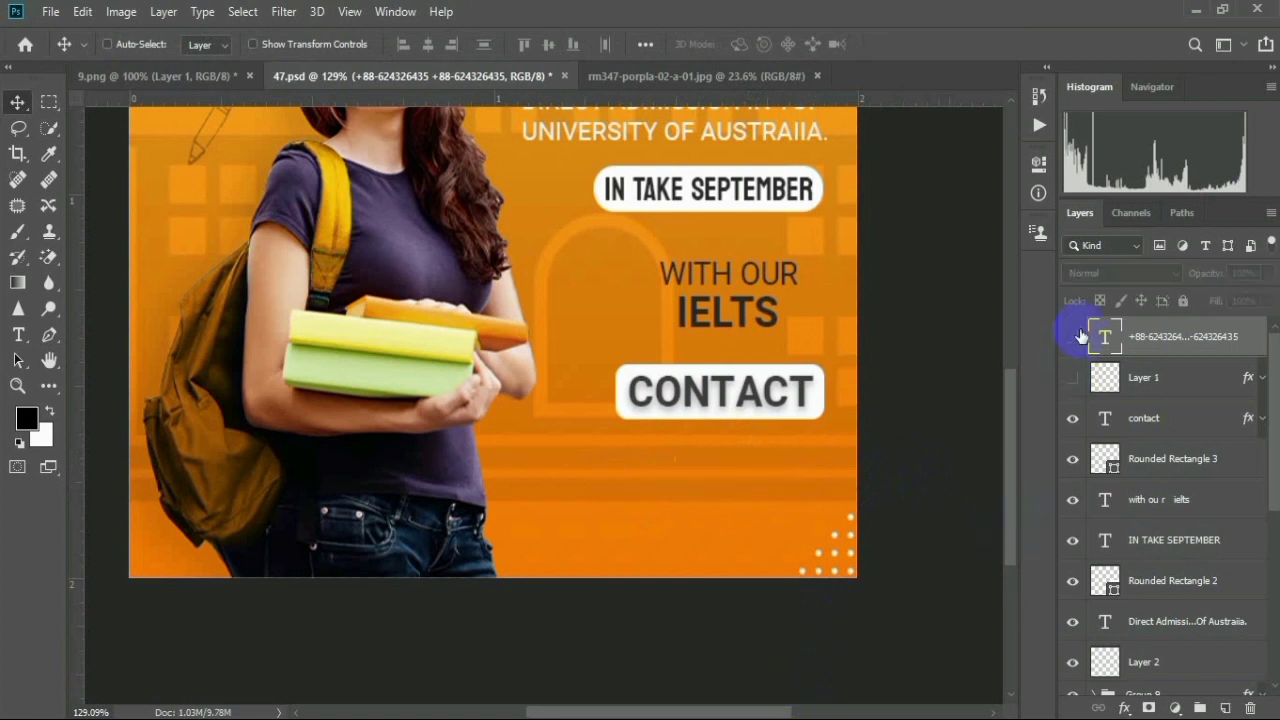
drag(1078, 336, 1074, 374)
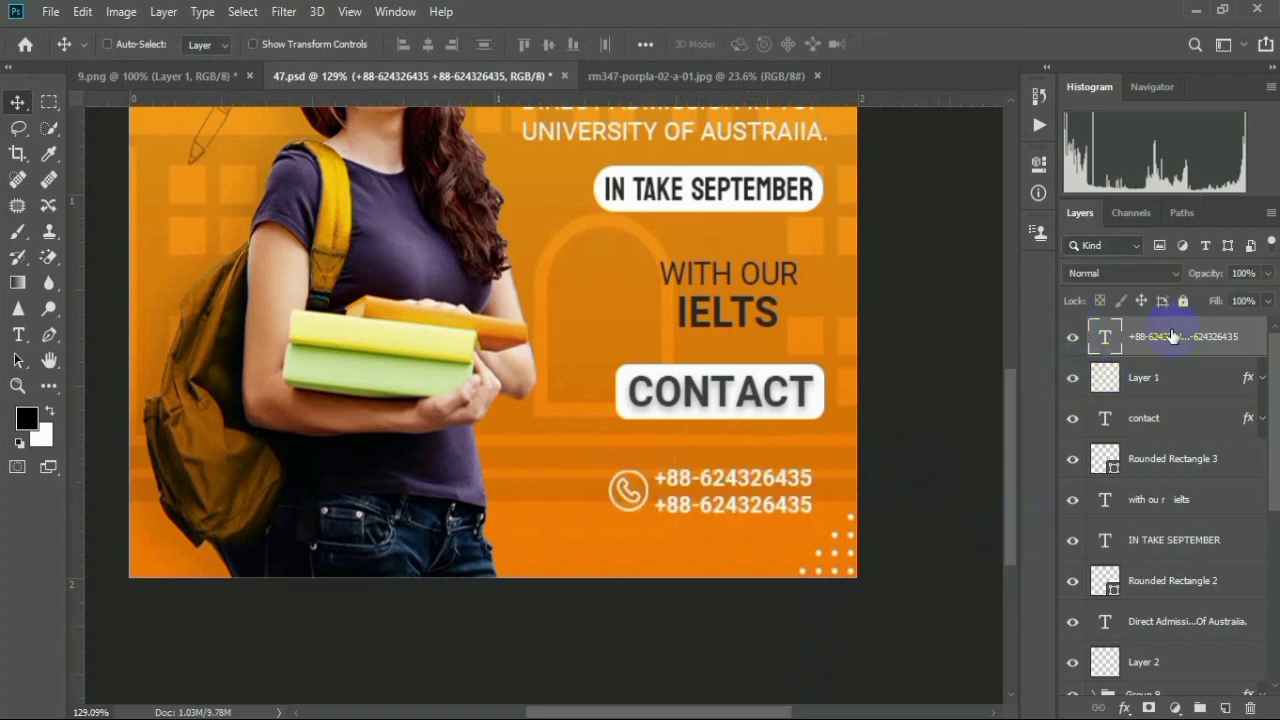
click(18, 335)
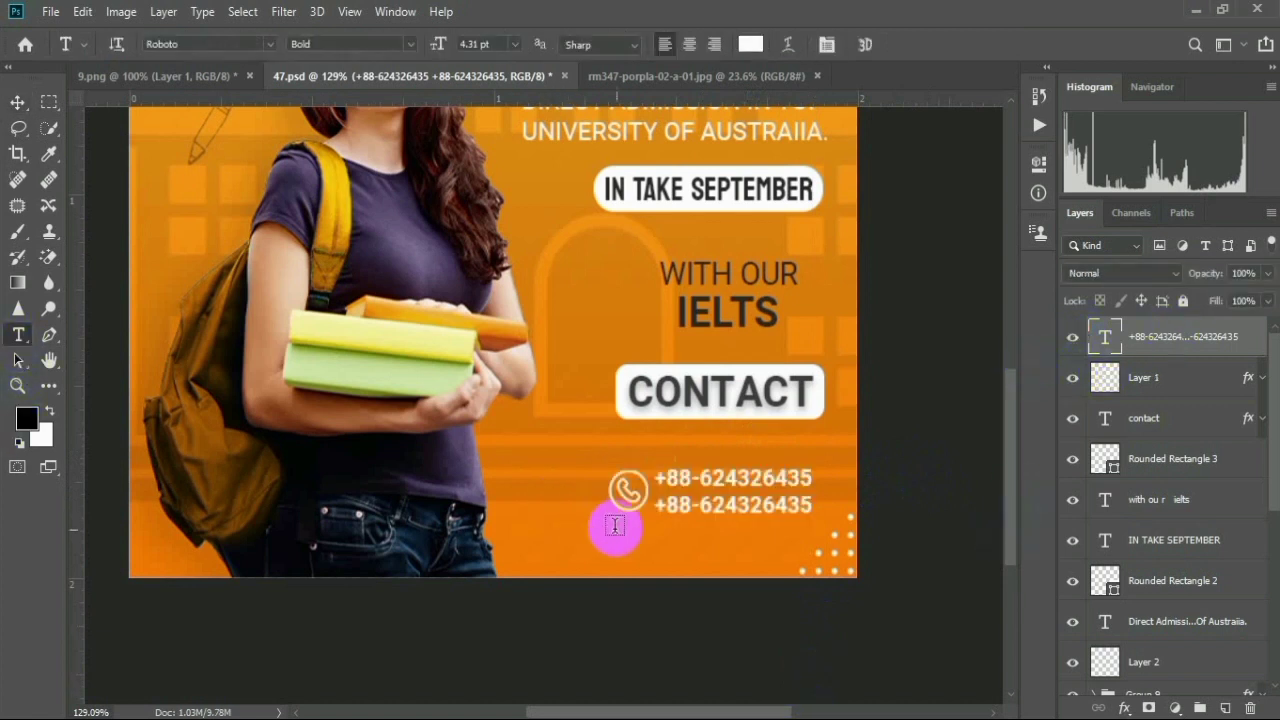
click(588, 540)
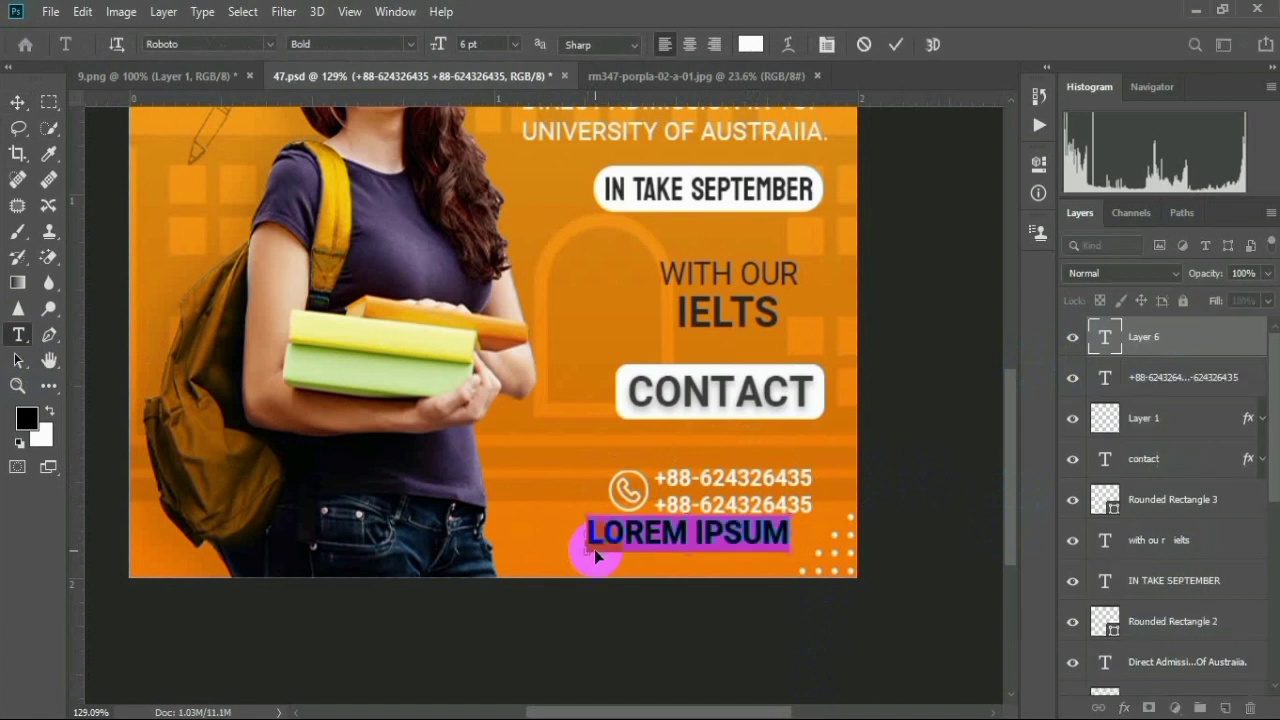
key(ctrl+v)
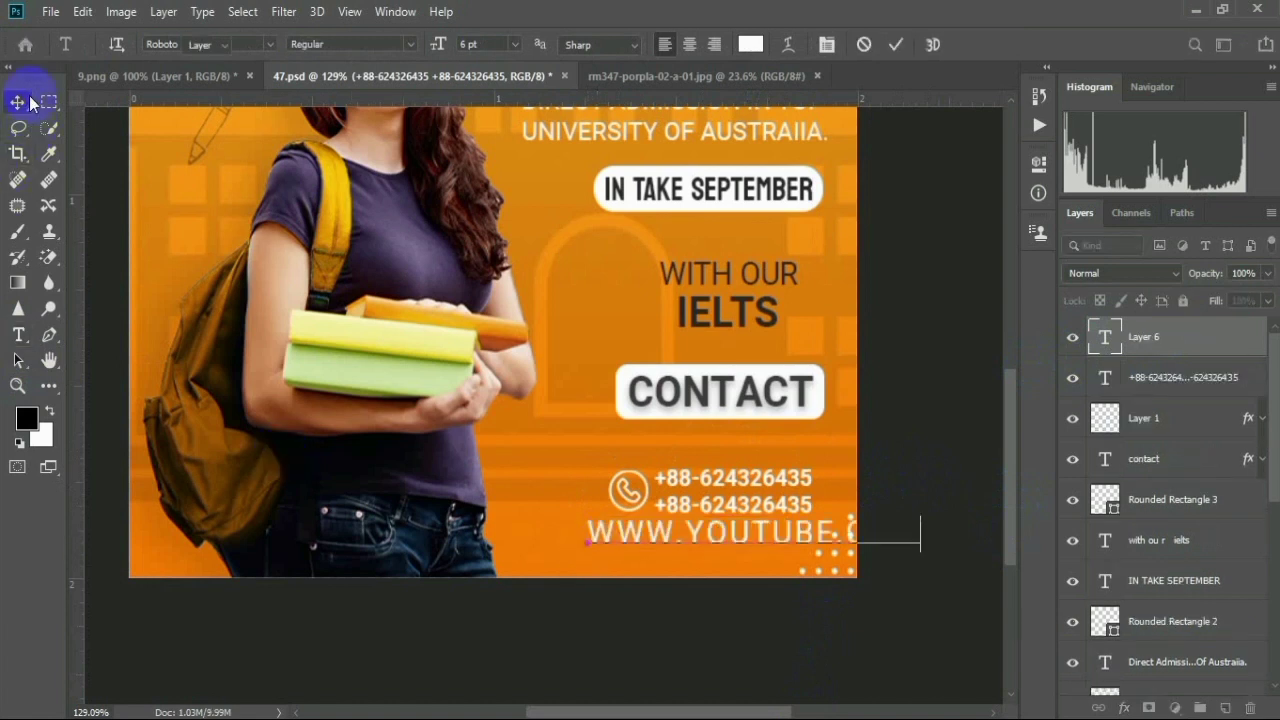
Scale the website text down to roughly the width of the phone numbers and position it just beneath them
click(29, 96)
key(ctrl+t)
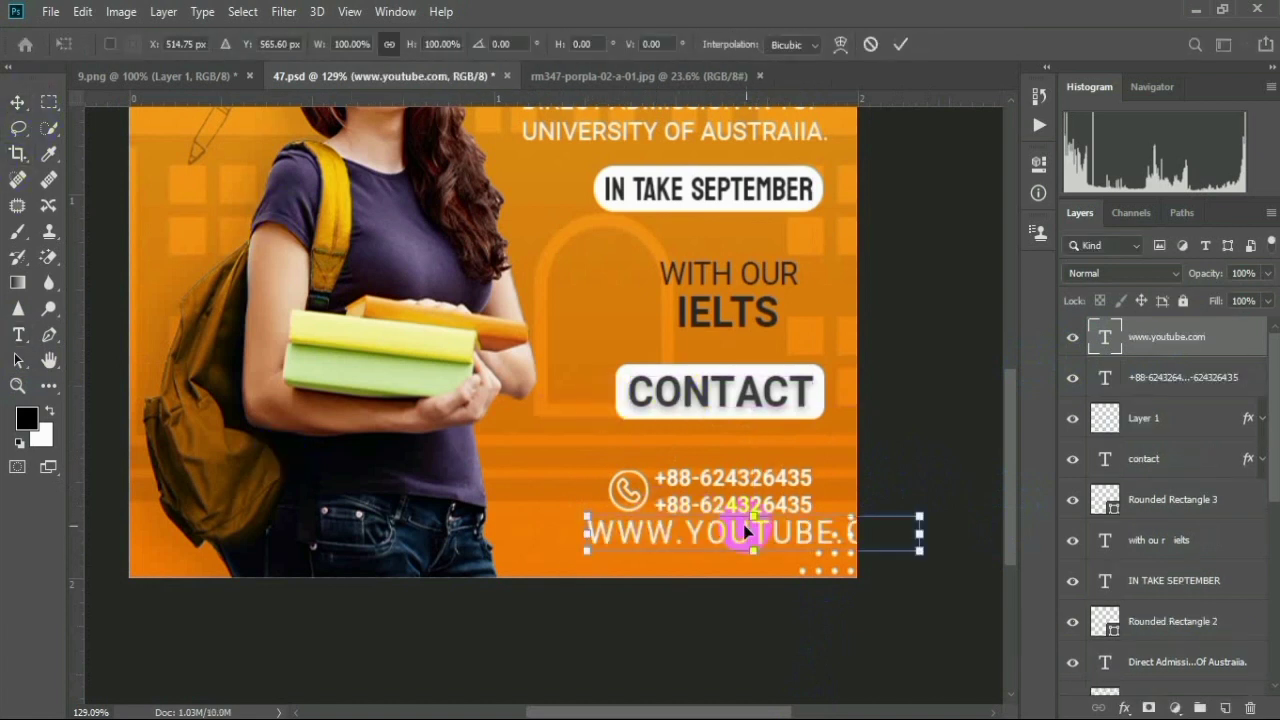
mouse_move(755, 517)
mouse_down()
mouse_move(737, 569)
mouse_move(757, 526)
mouse_move(749, 543)
mouse_move(763, 545)
mouse_up()
click(898, 44)
scroll(763, 545, down, 5)
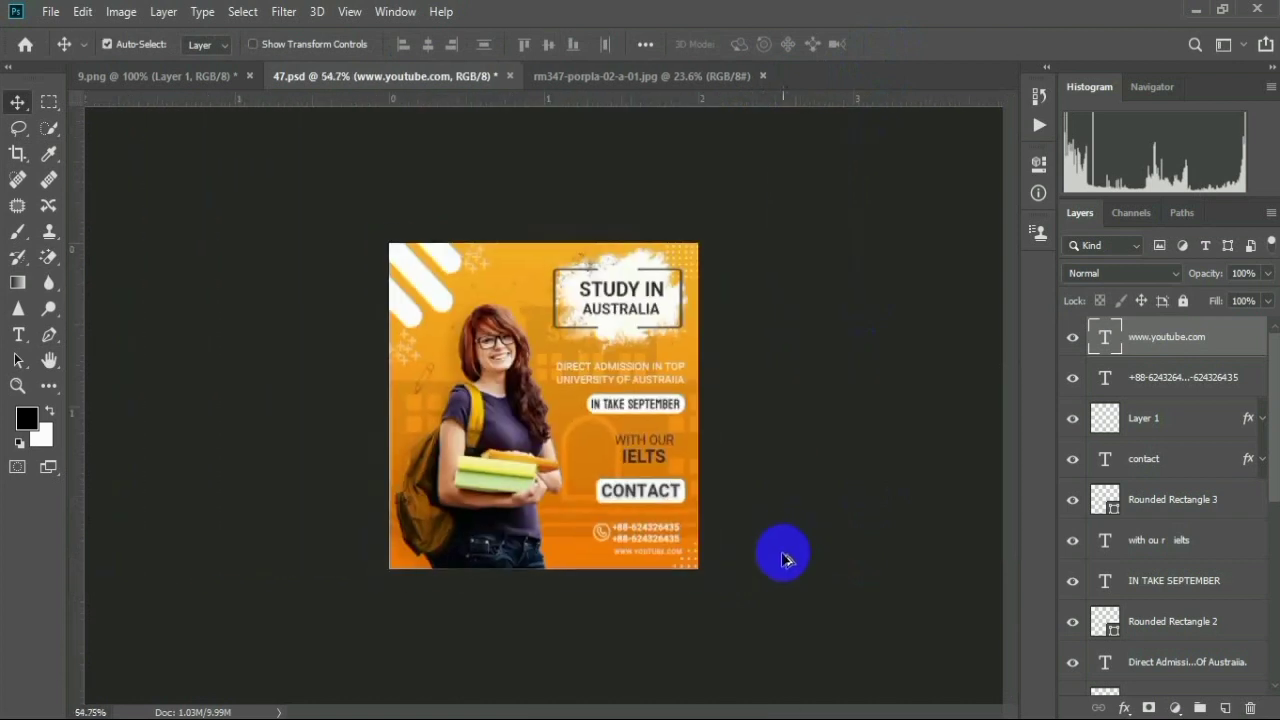
scroll(680, 603, up, 3)
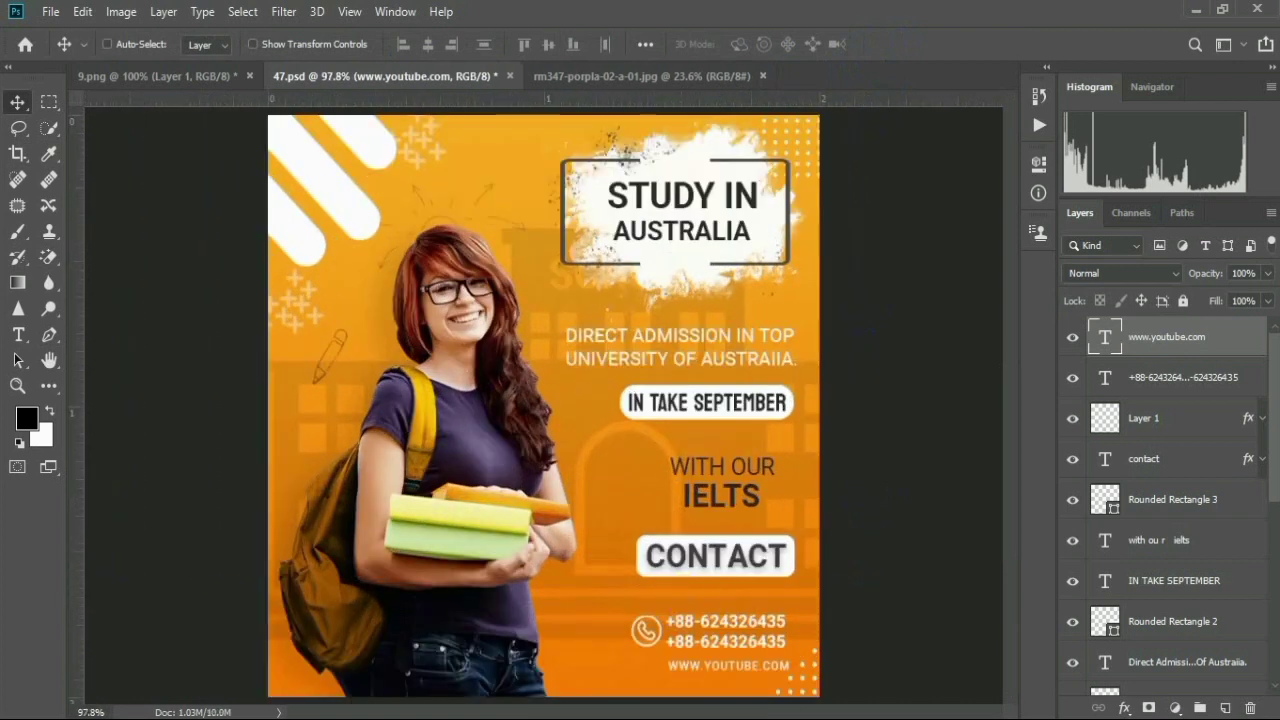
click(876, 538)
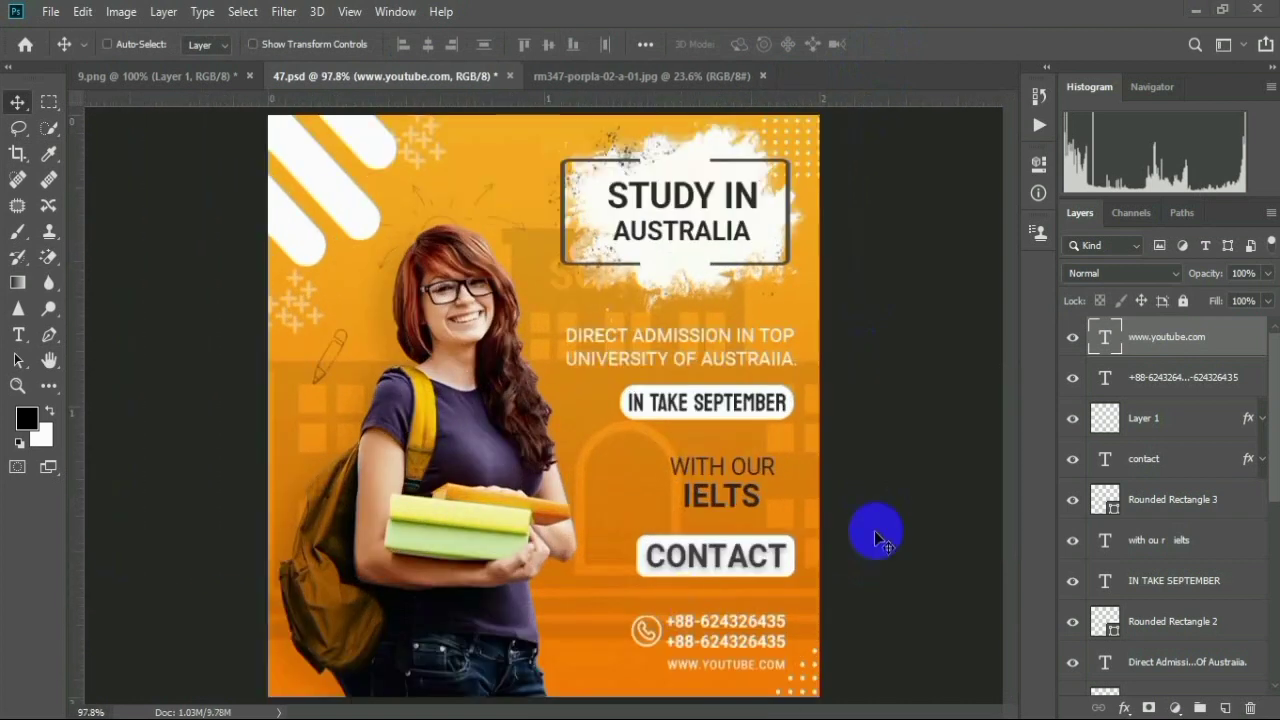
In rm347-porpla-02-a-01.jpg, select the dashed curved arrow between the globe and the number 1 badge with the Lasso tool
click(617, 79)
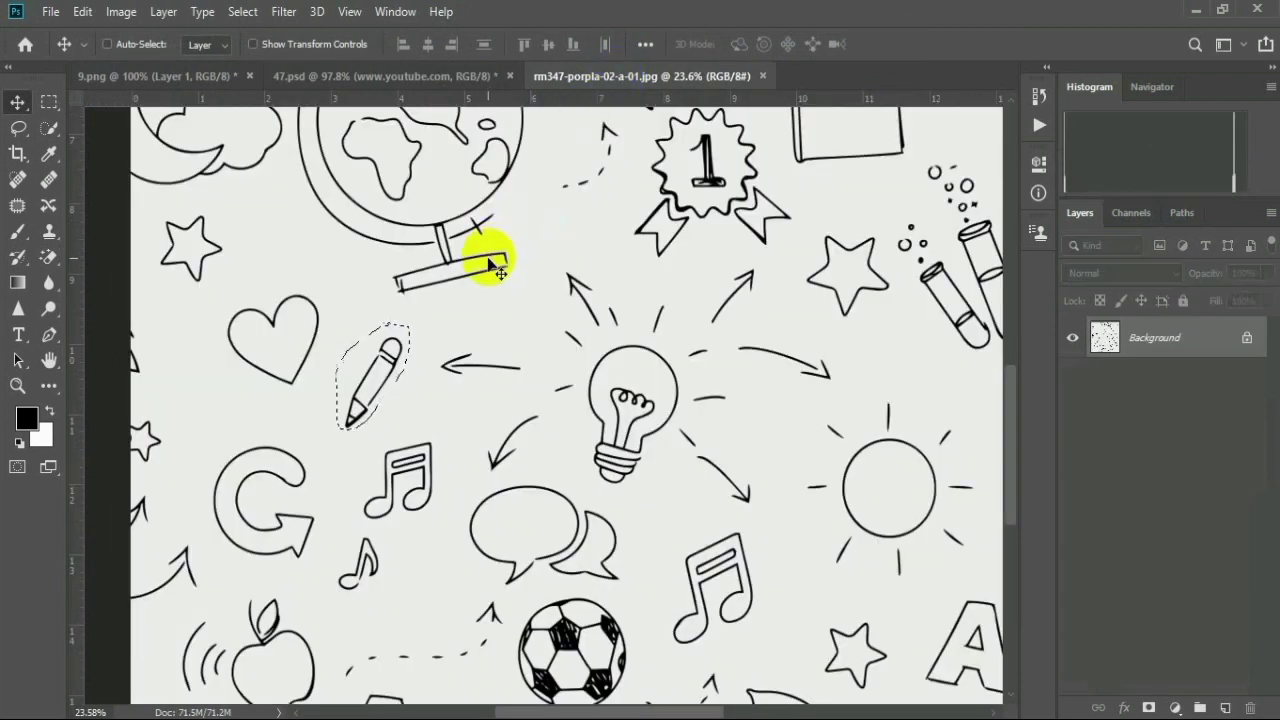
click(12, 182)
click(352, 368)
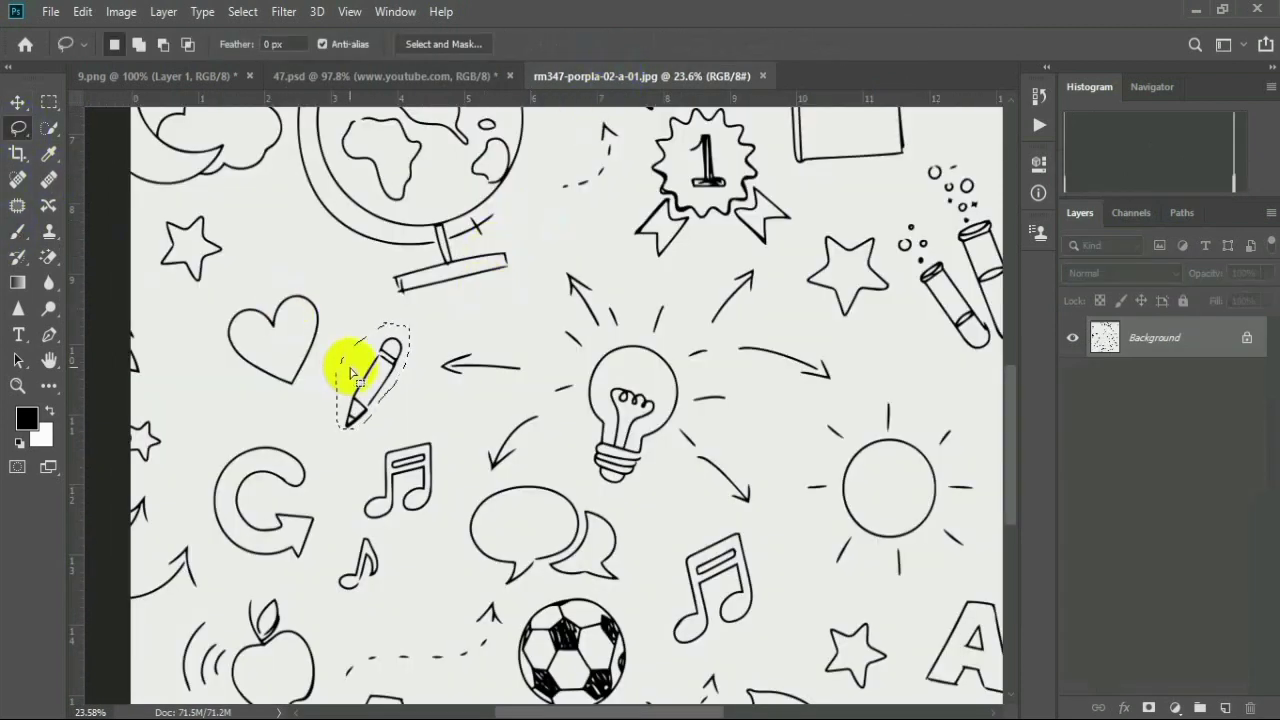
scroll(484, 376, down, 1)
scroll(484, 376, down, 2)
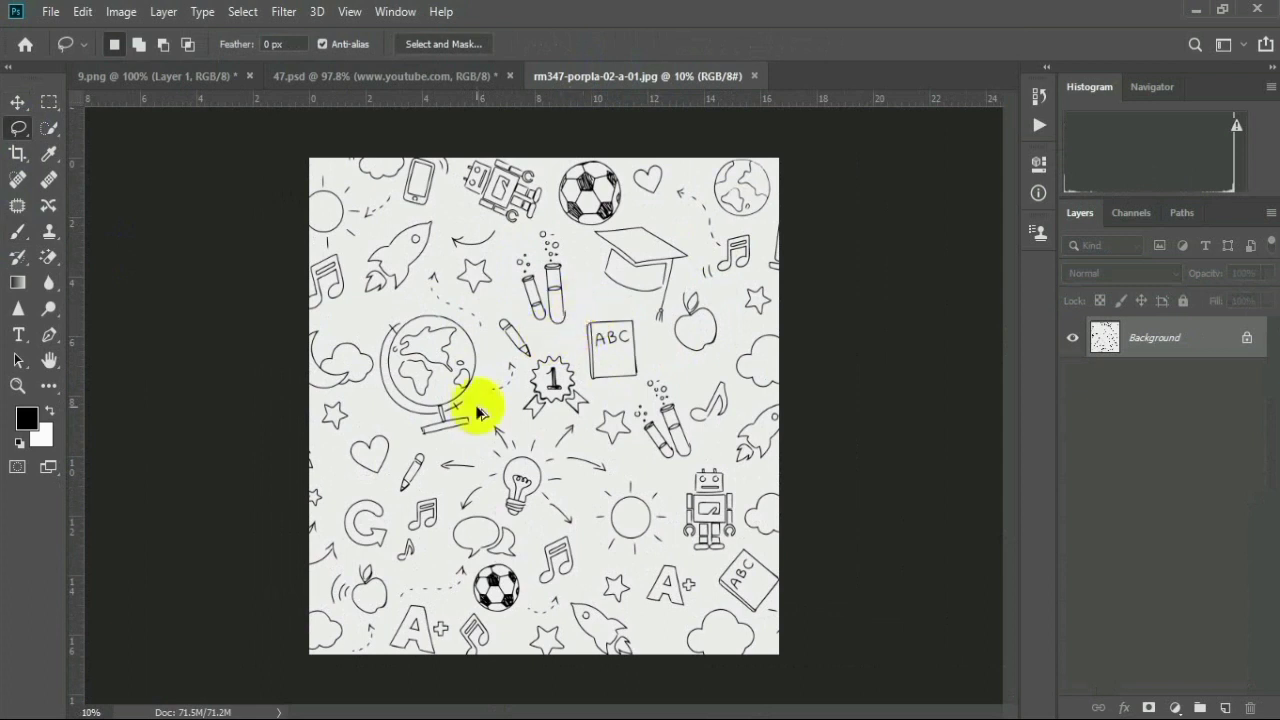
scroll(477, 404, up, 3)
mouse_move(511, 318)
mouse_down()
mouse_move(557, 400)
mouse_move(537, 297)
mouse_move(503, 309)
mouse_move(480, 345)
mouse_up()
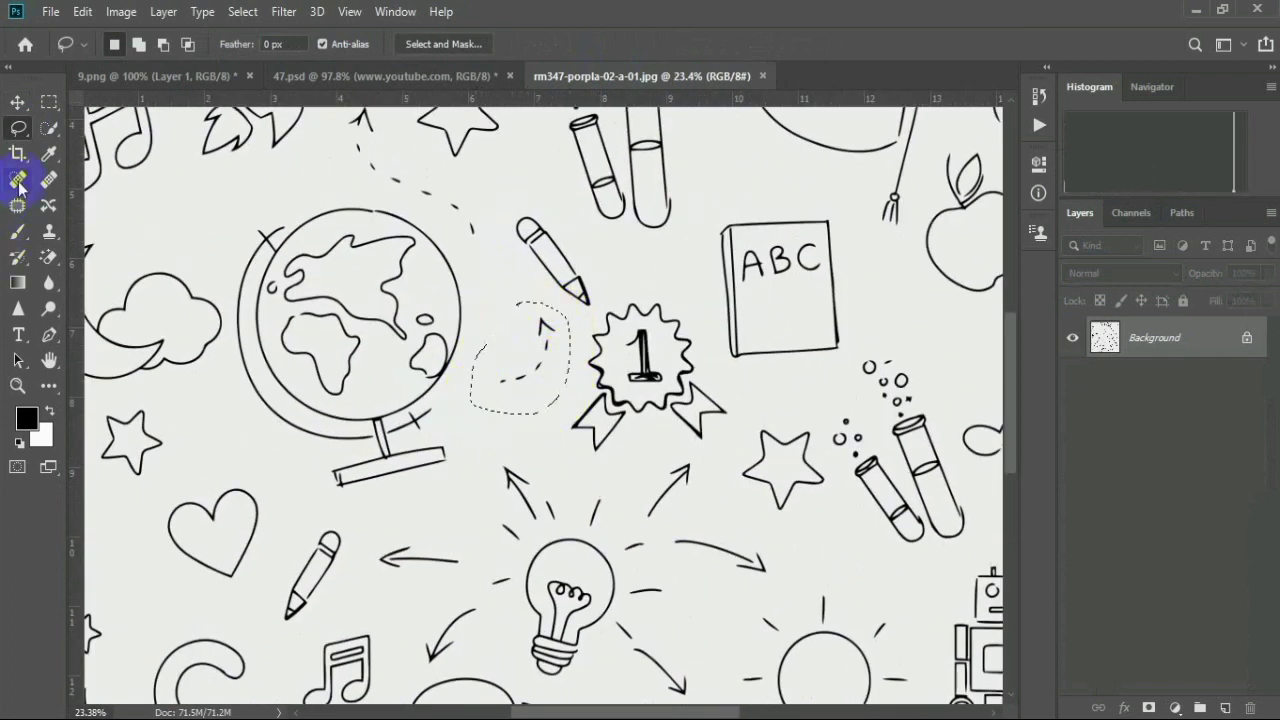
Copy the selected dashed arrow onto the middle of the 47.psd poster and erase its light background with the Magic Eraser
click(18, 102)
mouse_move(557, 357)
mouse_down()
mouse_move(410, 76)
mouse_move(508, 300)
mouse_up()
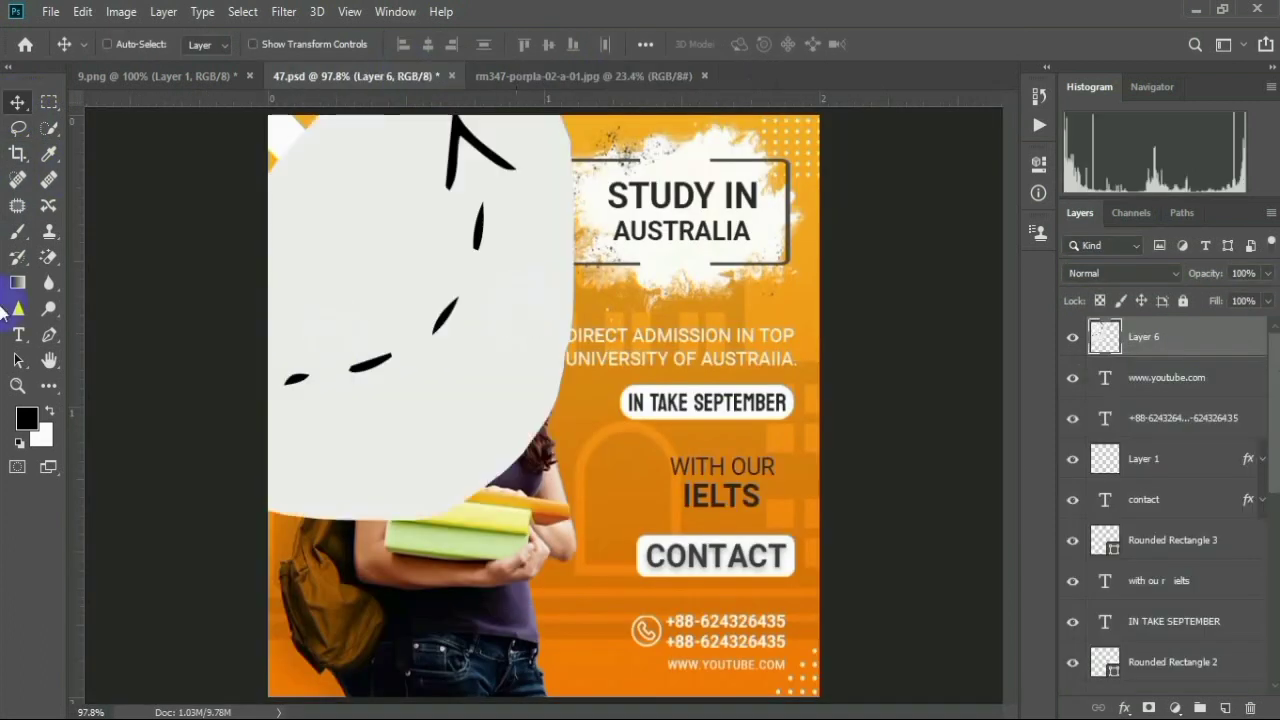
mouse_move(409, 271)
mouse_down()
mouse_move(586, 337)
mouse_move(600, 367)
mouse_up()
click(49, 256)
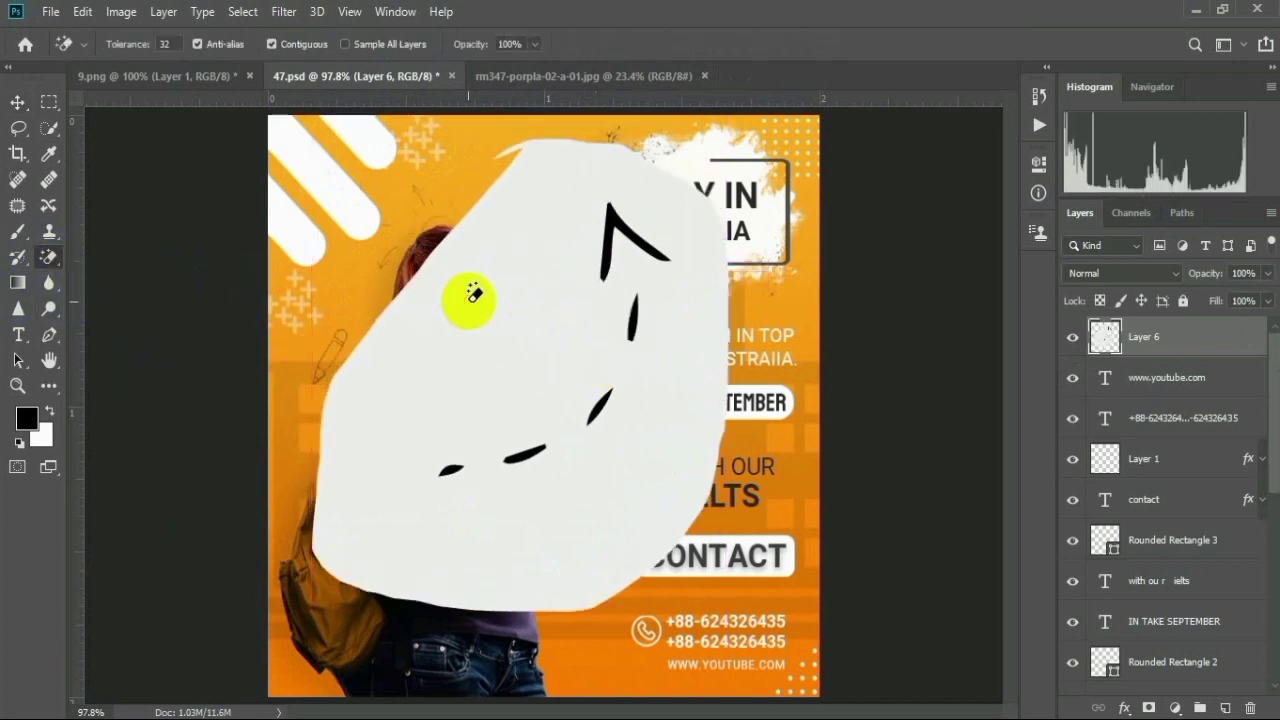
click(470, 294)
Flip the dashed arrow horizontally and rotate it 90° clockwise twice with Free Transform
click(16, 103)
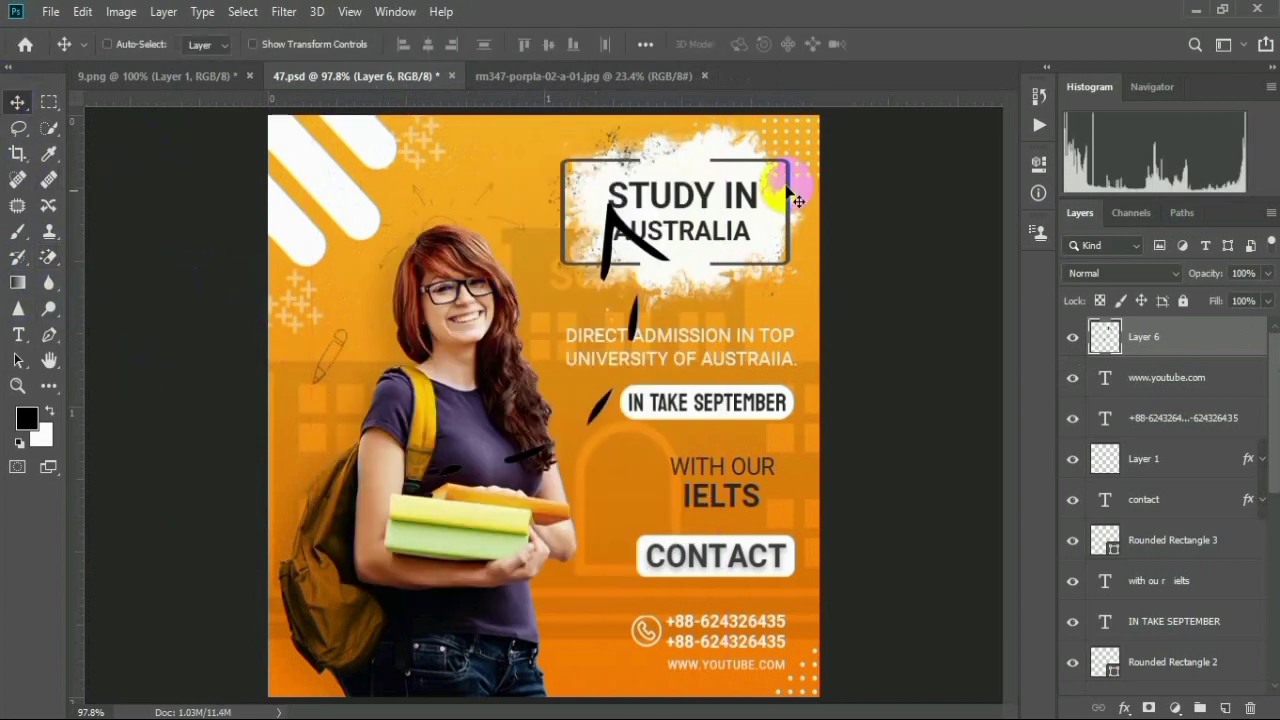
key(ctrl+t)
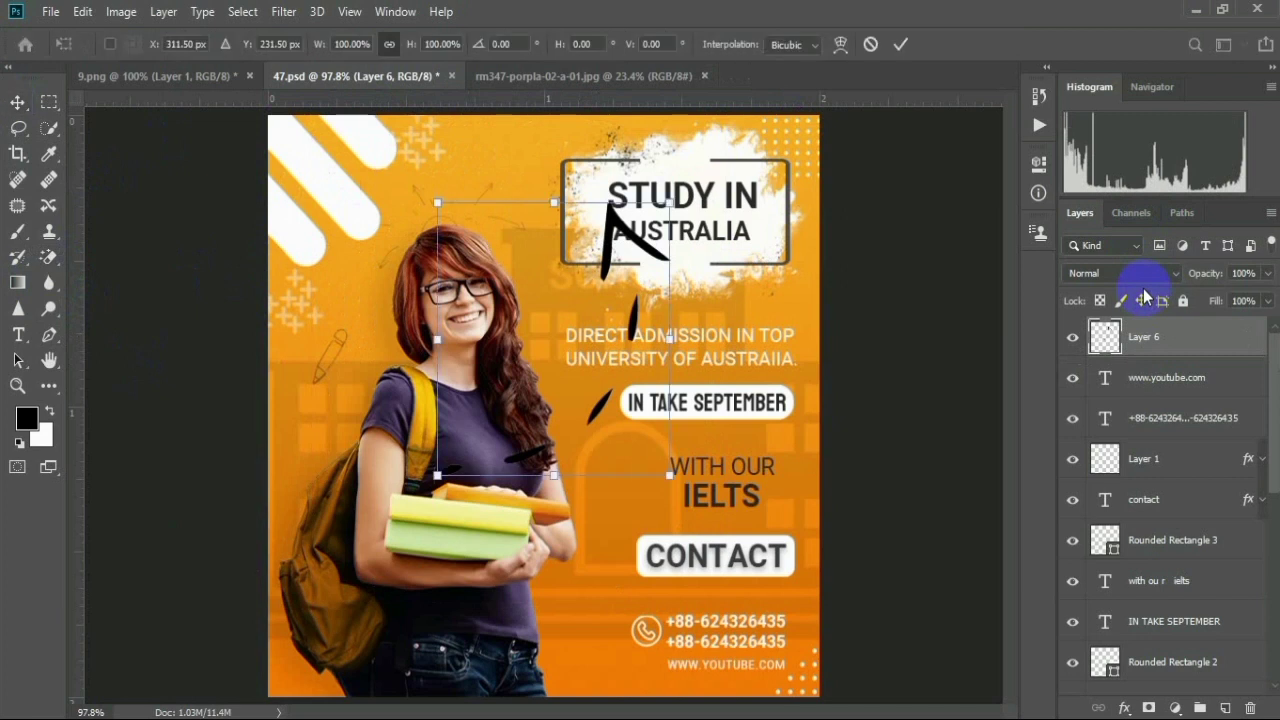
right_click(510, 330)
click(540, 576)
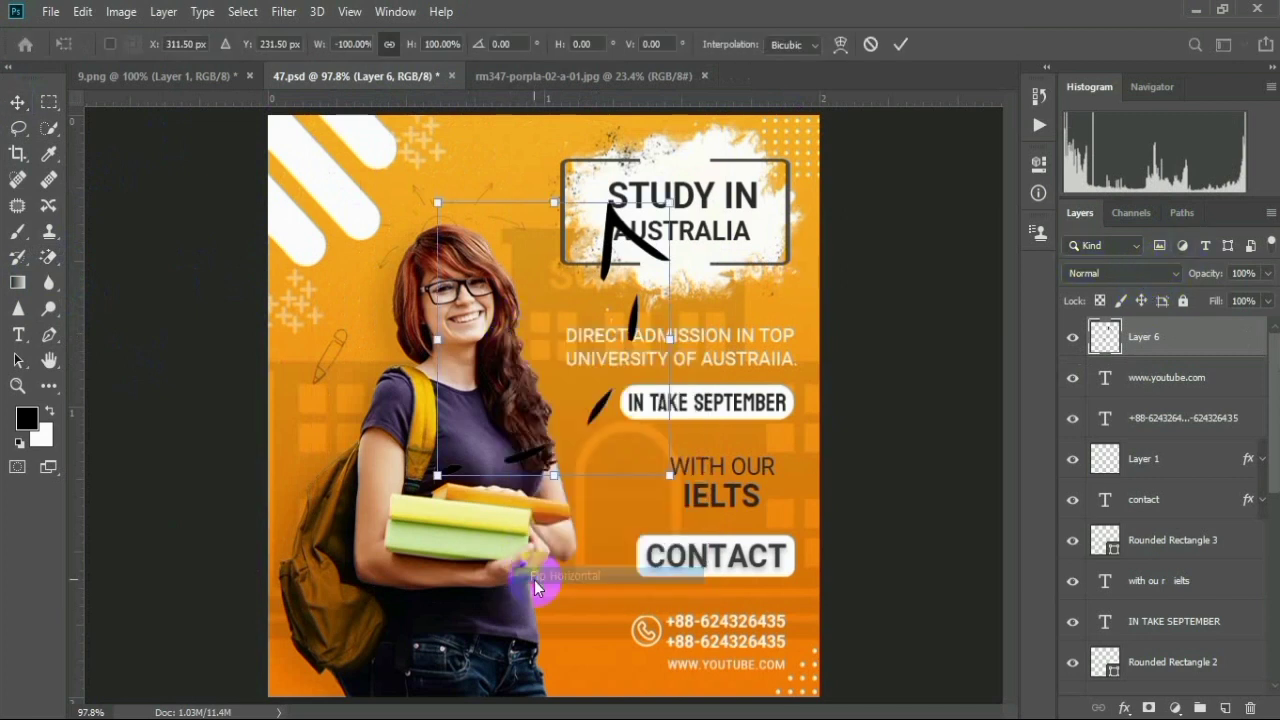
right_click(571, 397)
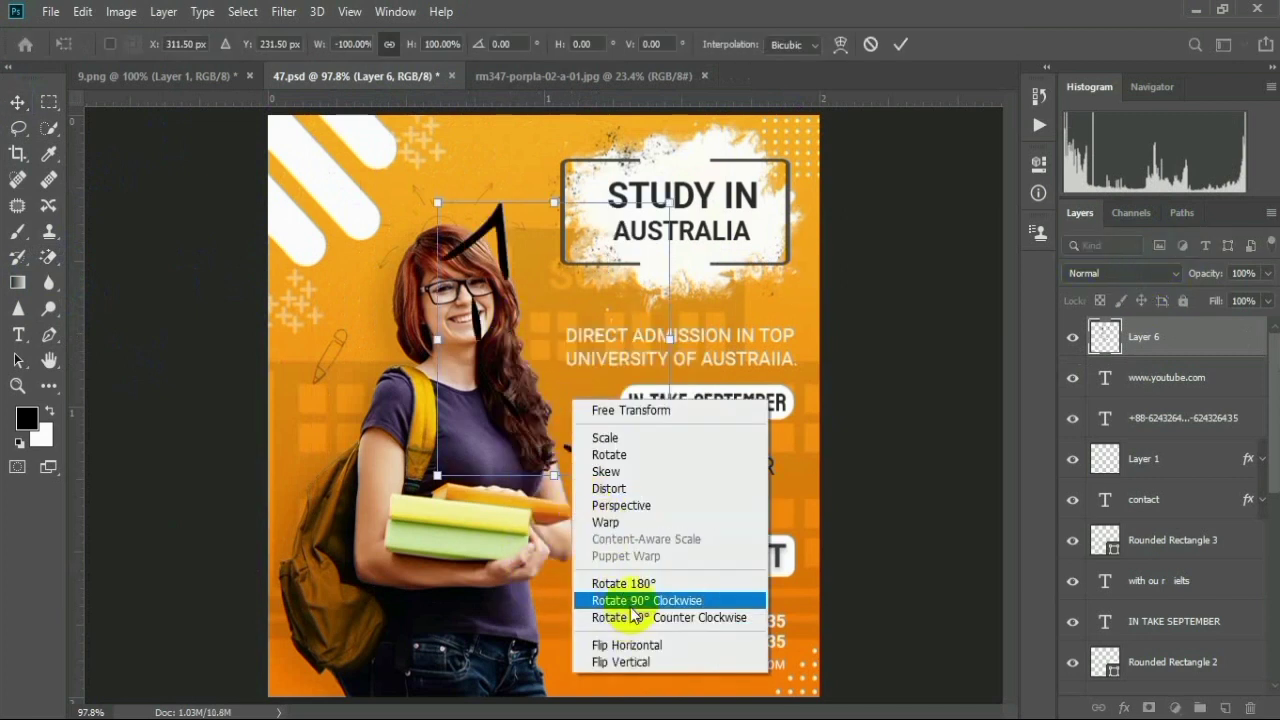
click(632, 602)
right_click(588, 374)
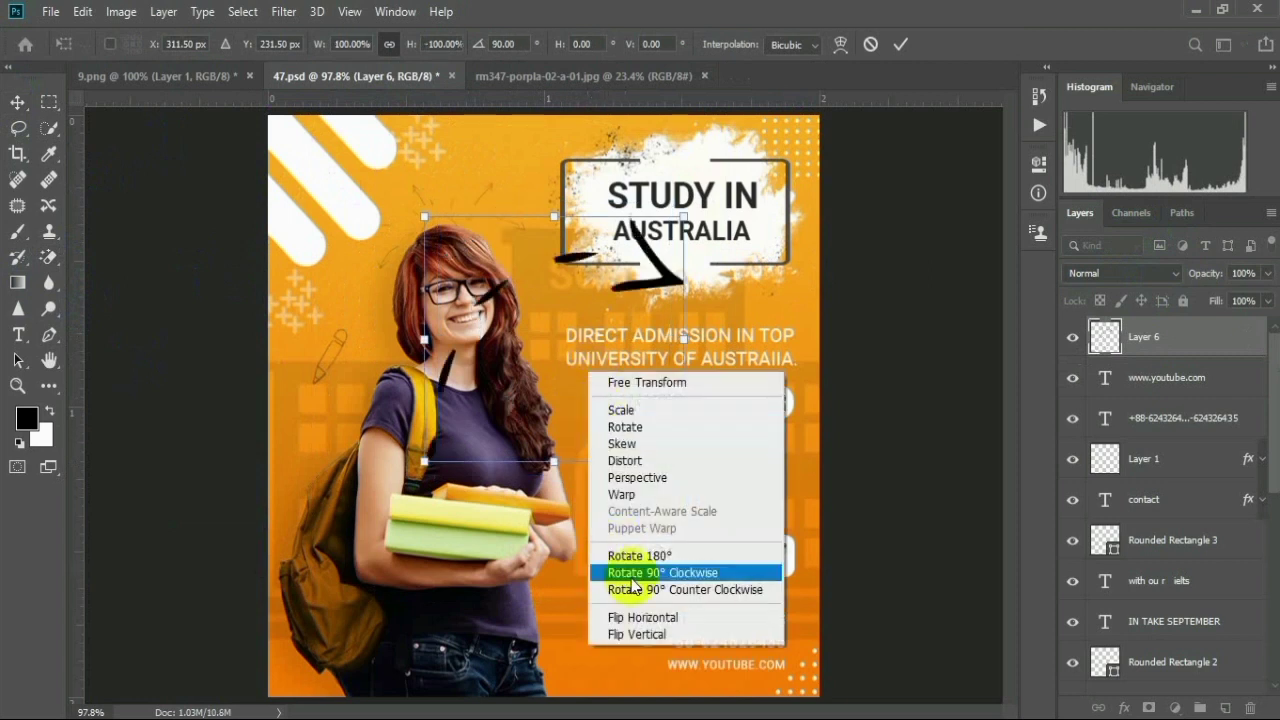
click(647, 580)
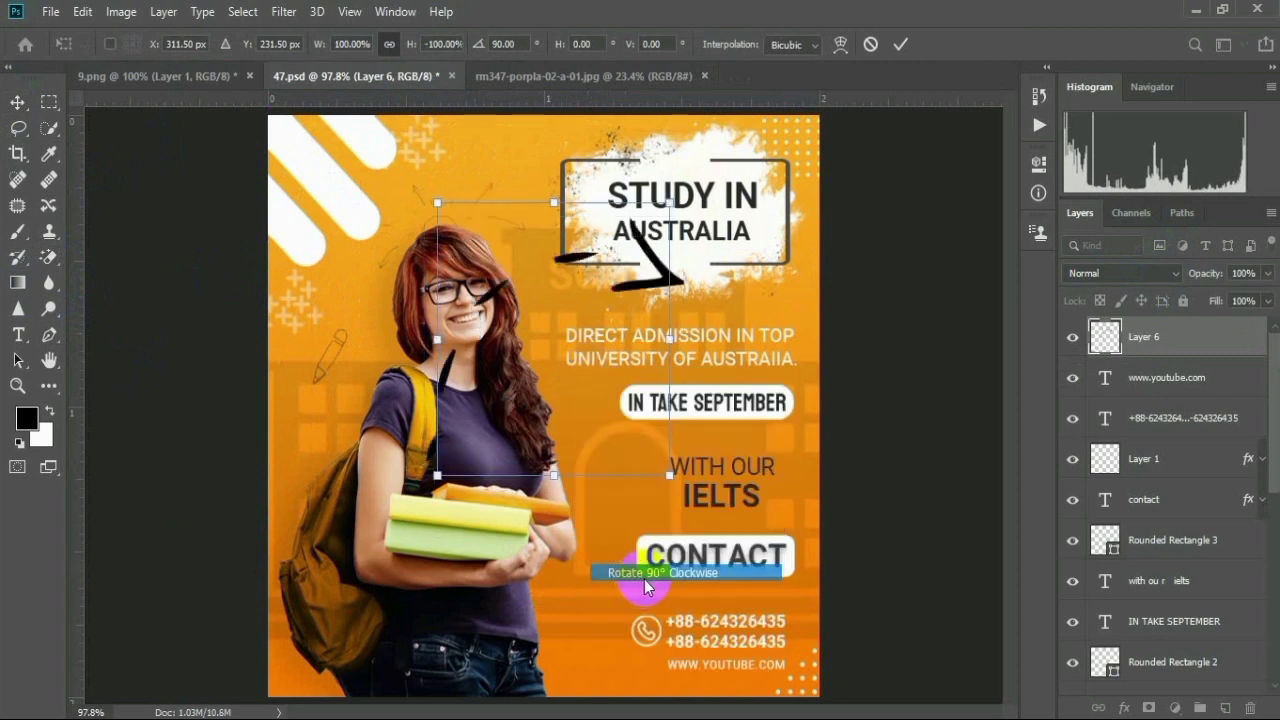
Rotate the dashed arrow clockwise in 90° increments until its angle is 0°, flip it horizontally and apply the transform
right_click(604, 392)
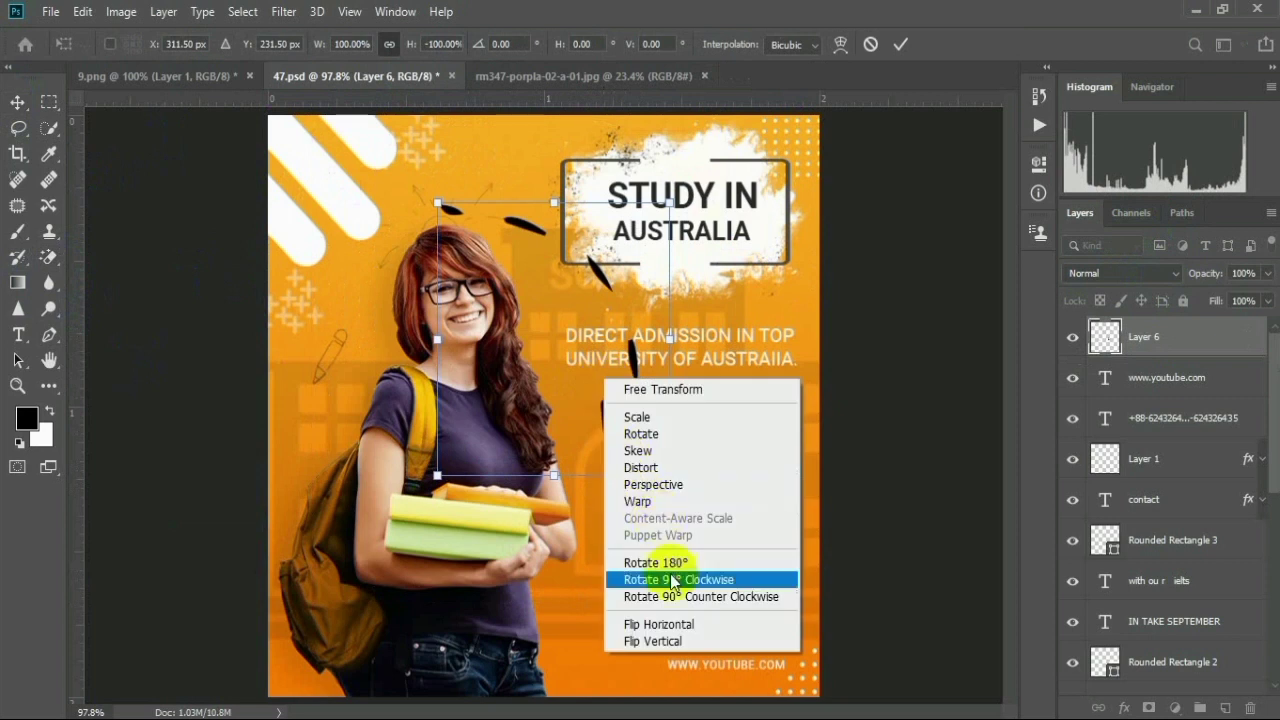
click(670, 580)
right_click(602, 398)
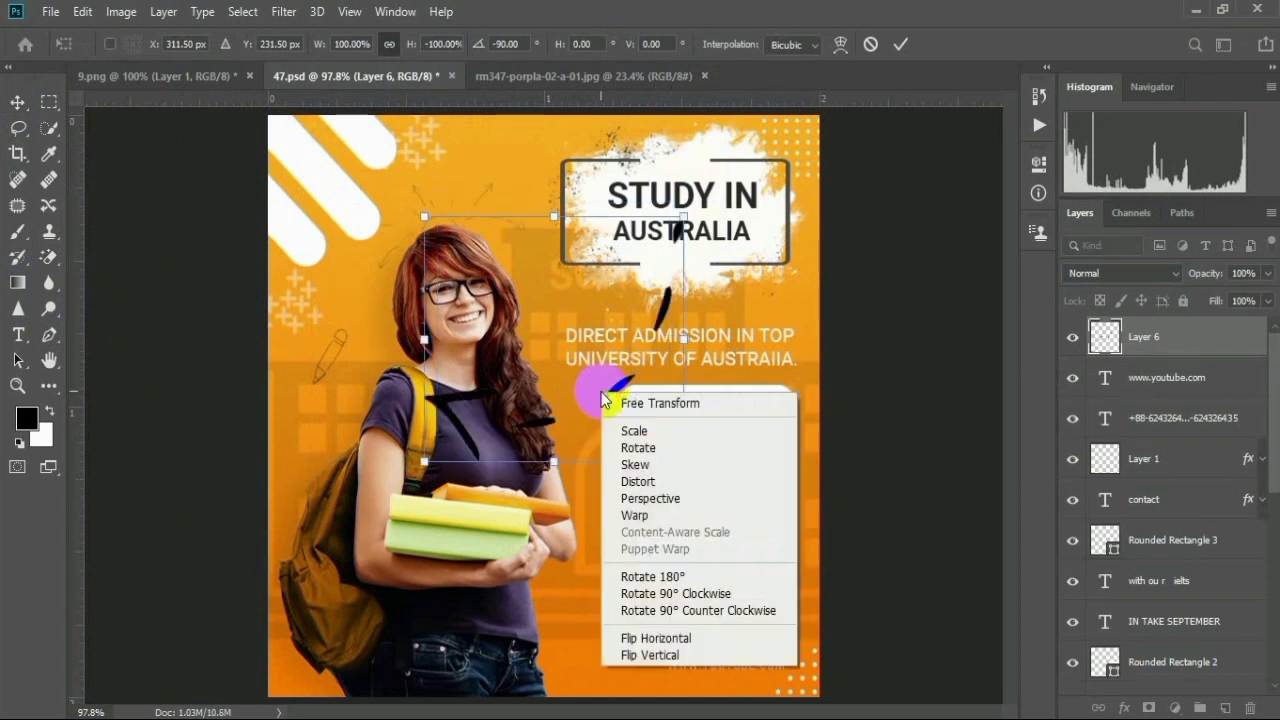
click(645, 597)
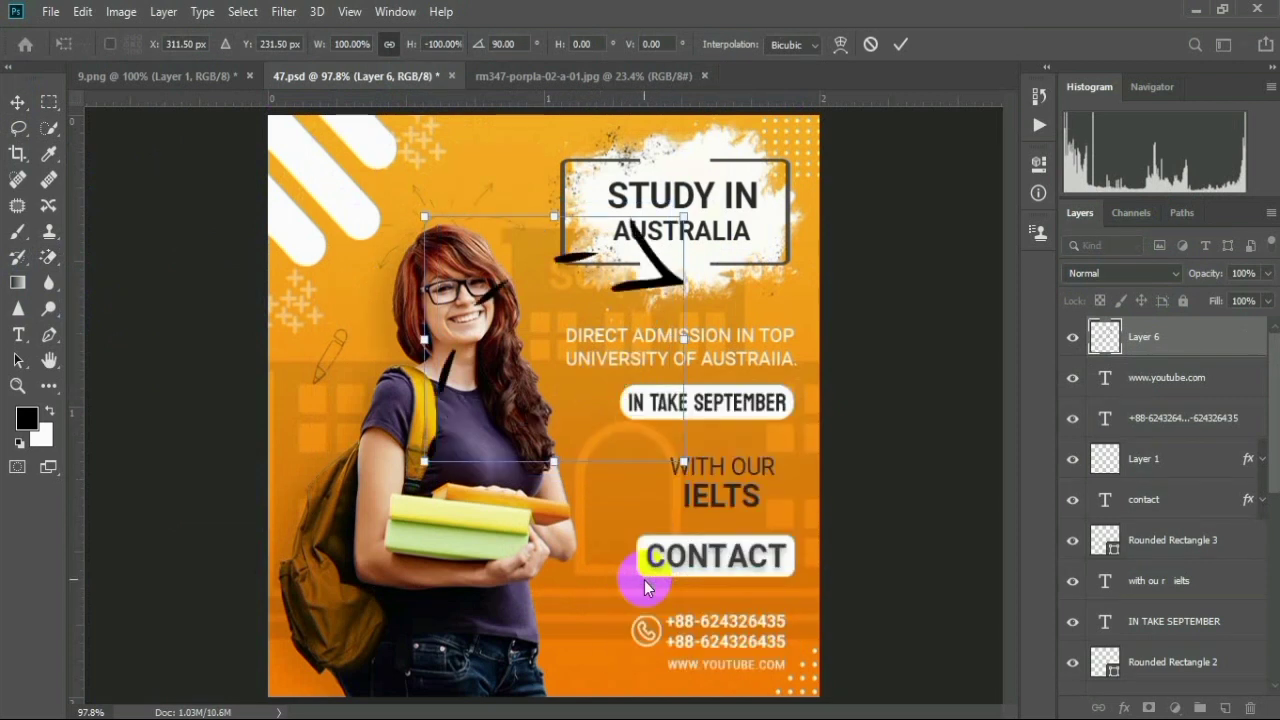
right_click(572, 396)
click(665, 598)
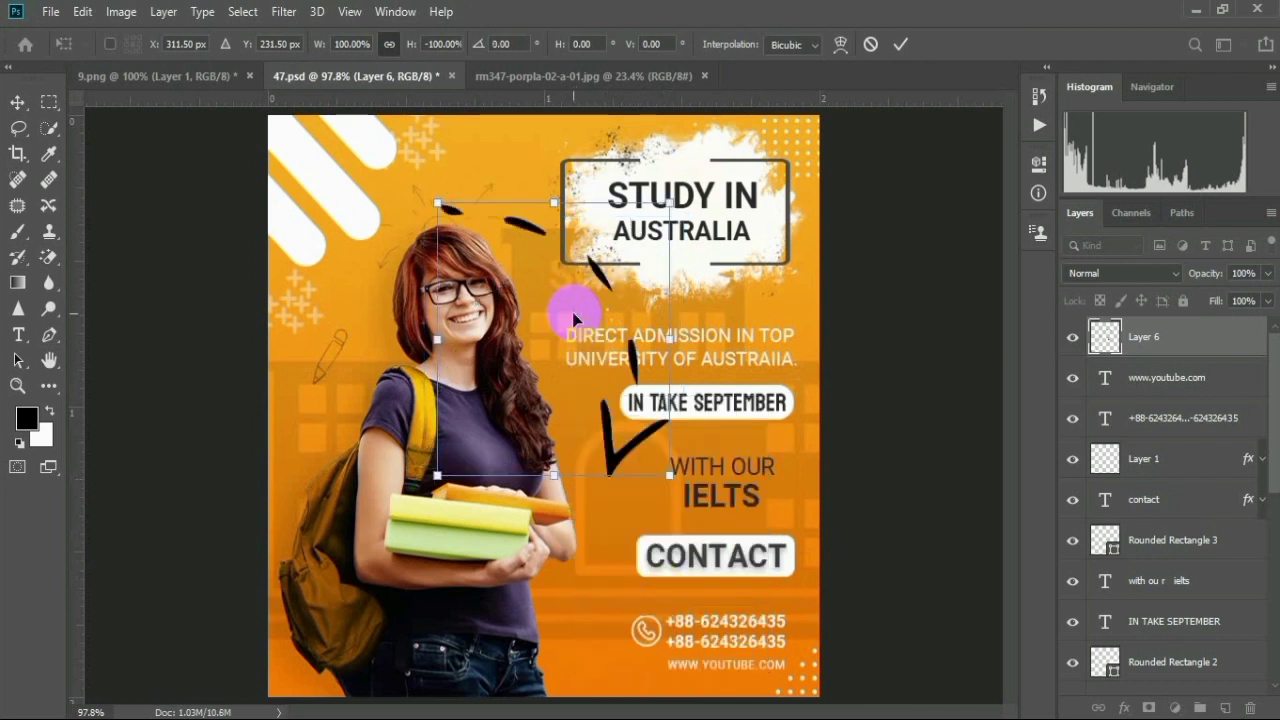
right_click(573, 314)
click(632, 560)
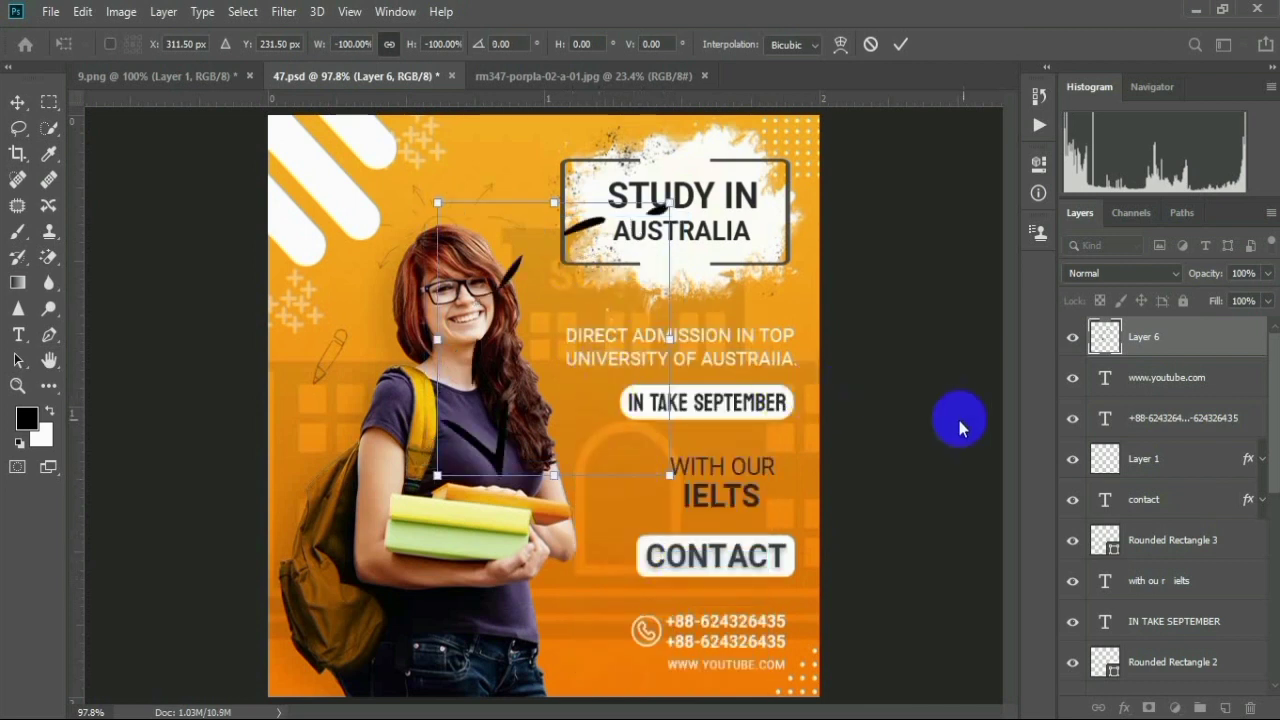
key(Return)
key(b)
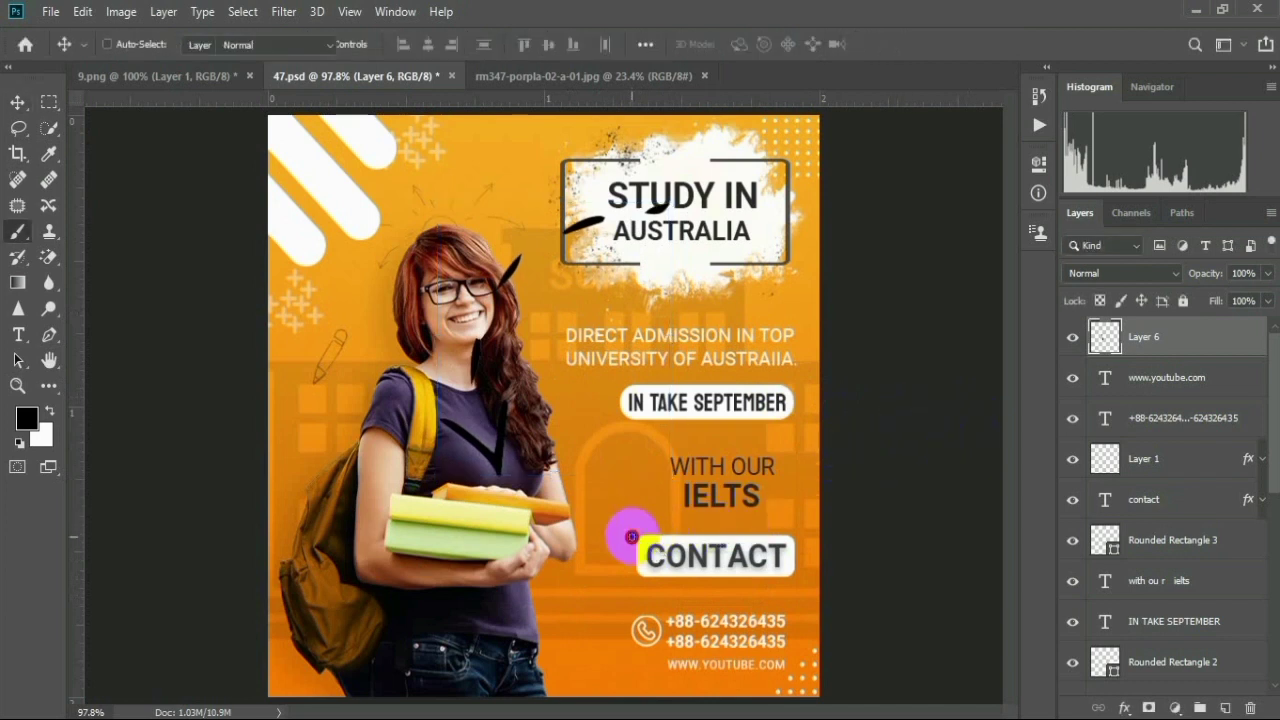
click(632, 537)
key(v)
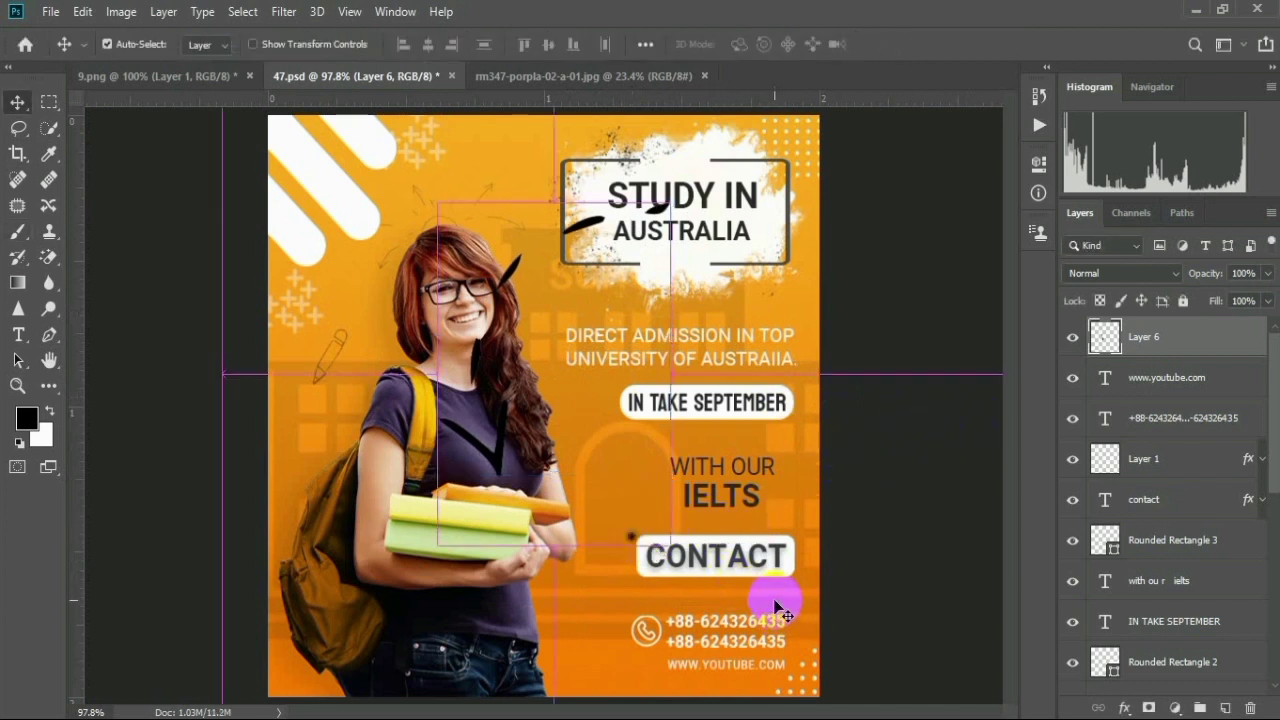
drag(777, 607, 772, 601)
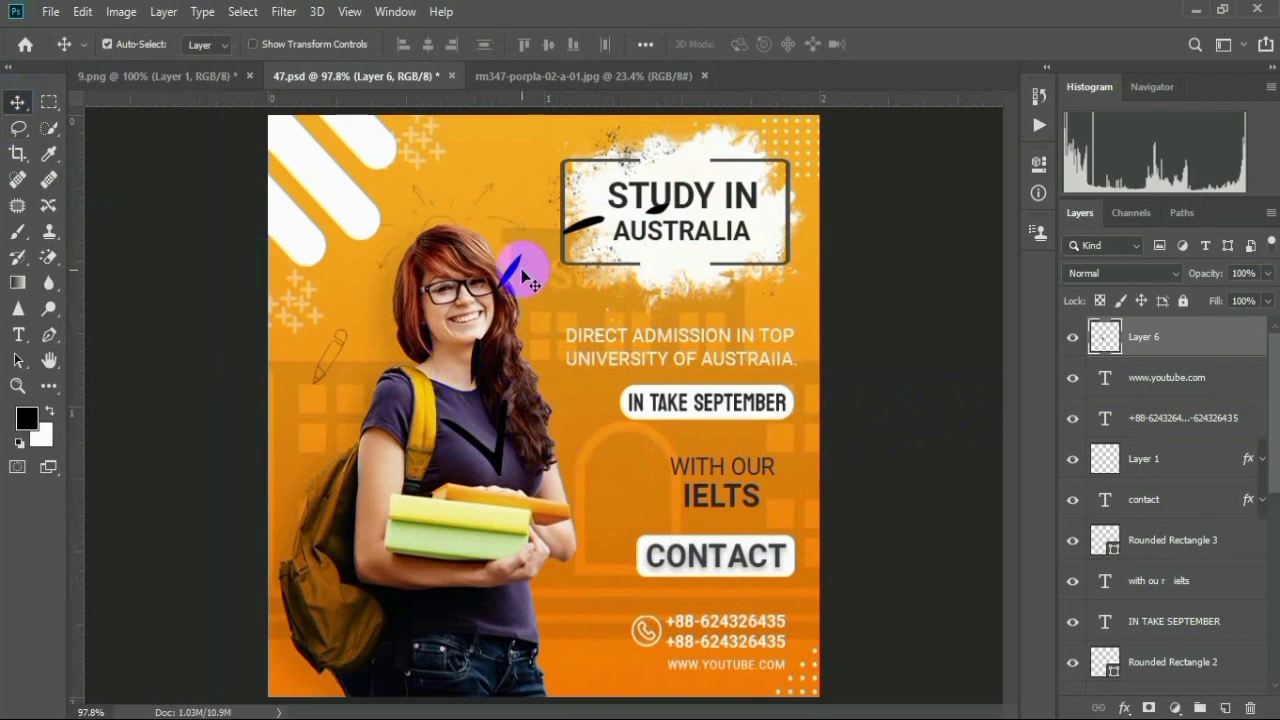
Scale the dashed arrow to about 26%, rotate it about -19° and place it curving from the CONTACT label toward the phone icon
key(ctrl+t)
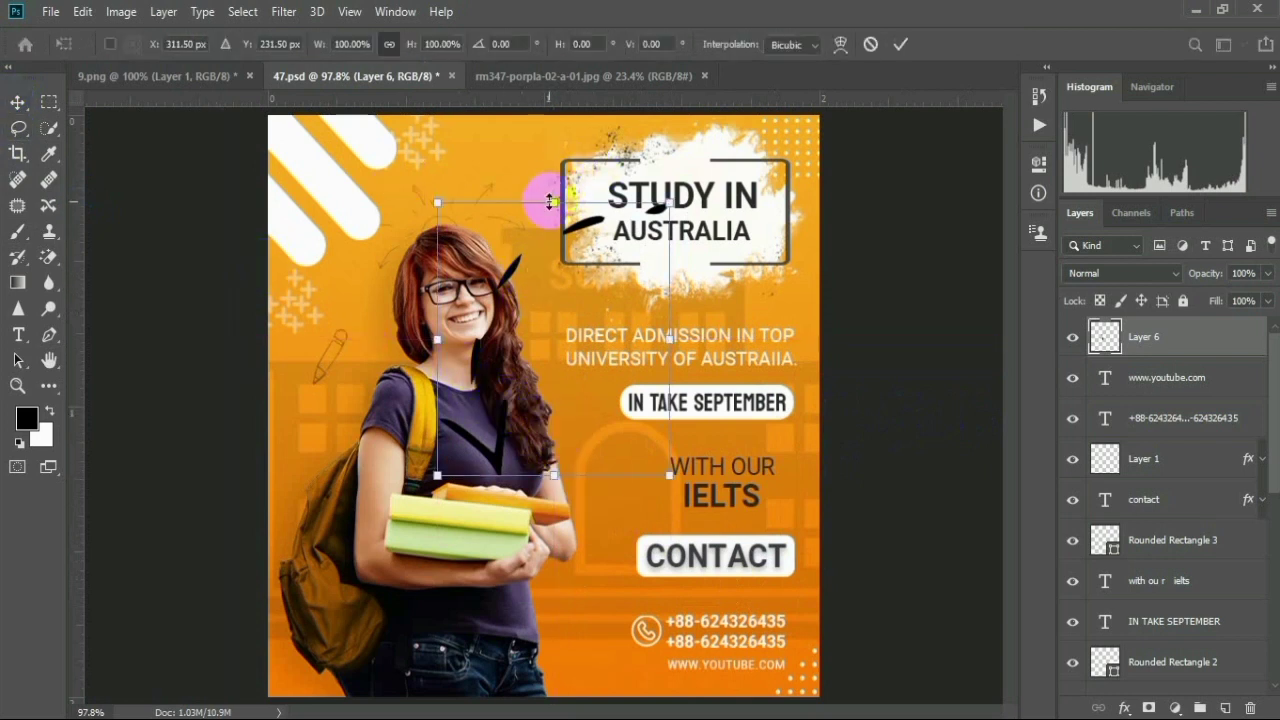
drag(549, 201, 614, 627)
drag(603, 559, 605, 581)
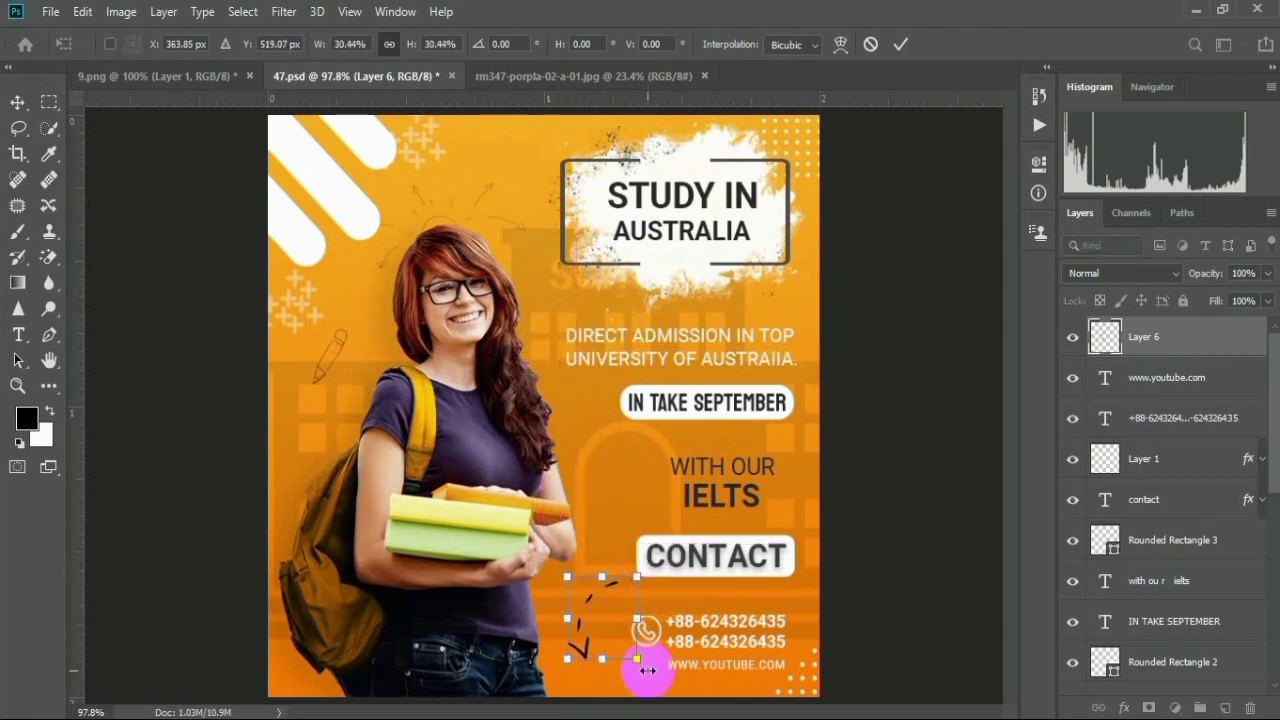
mouse_move(648, 670)
mouse_down()
mouse_move(634, 660)
mouse_move(660, 670)
mouse_up()
drag(599, 629, 615, 611)
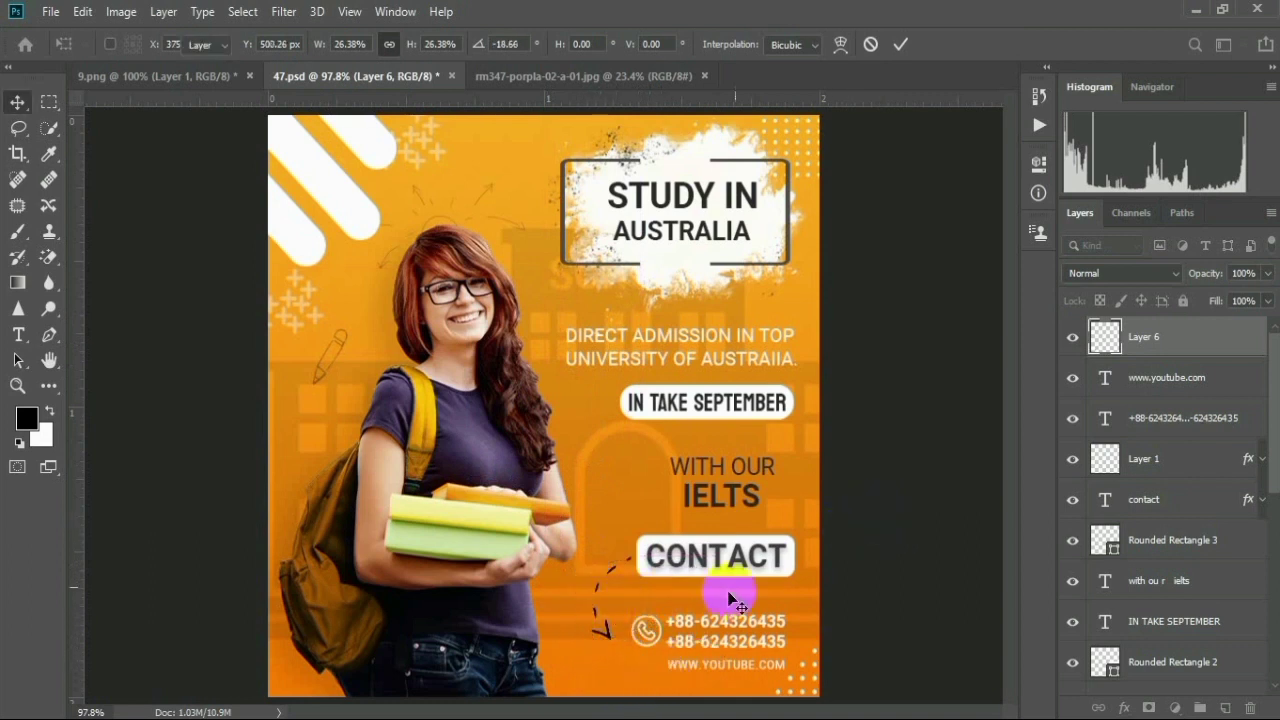
key(Return)
scroll(694, 608, down, 6)
scroll(651, 606, up, 6)
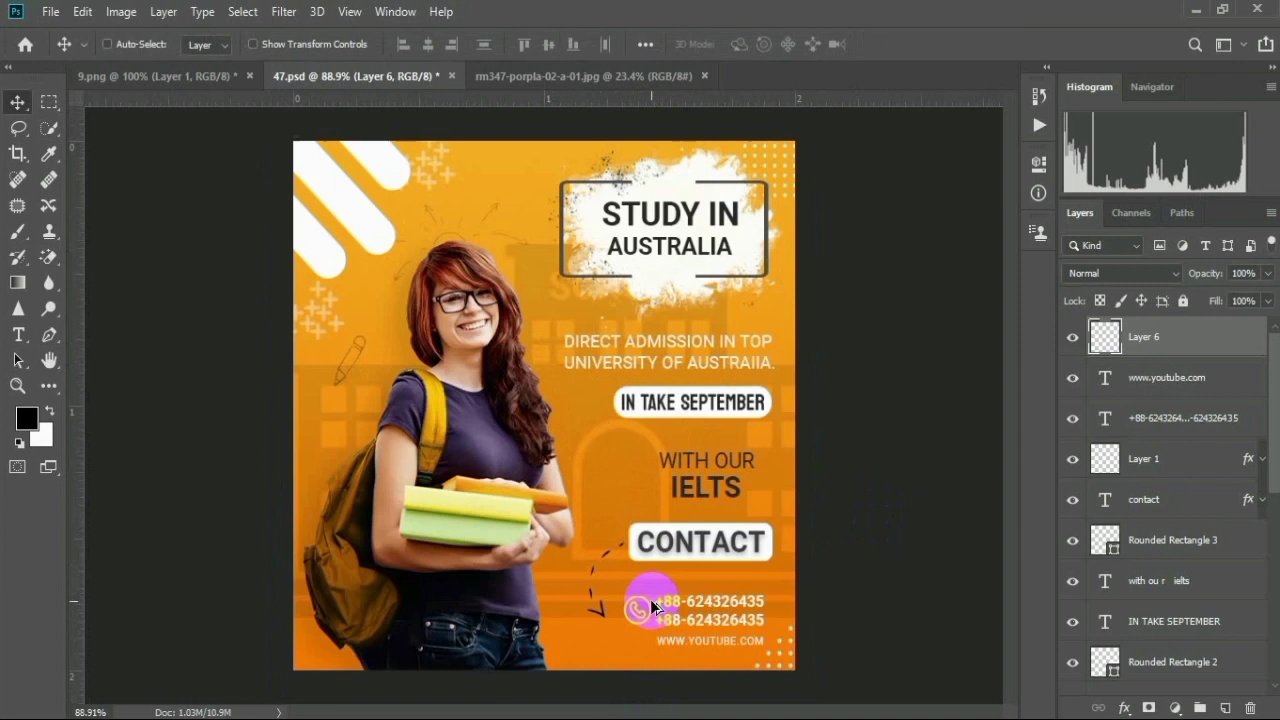
Apply a white Color Overlay at 100% opacity and Normal blend mode to the dashed arrow on Layer 6
right_click(1170, 348)
click(1015, 31)
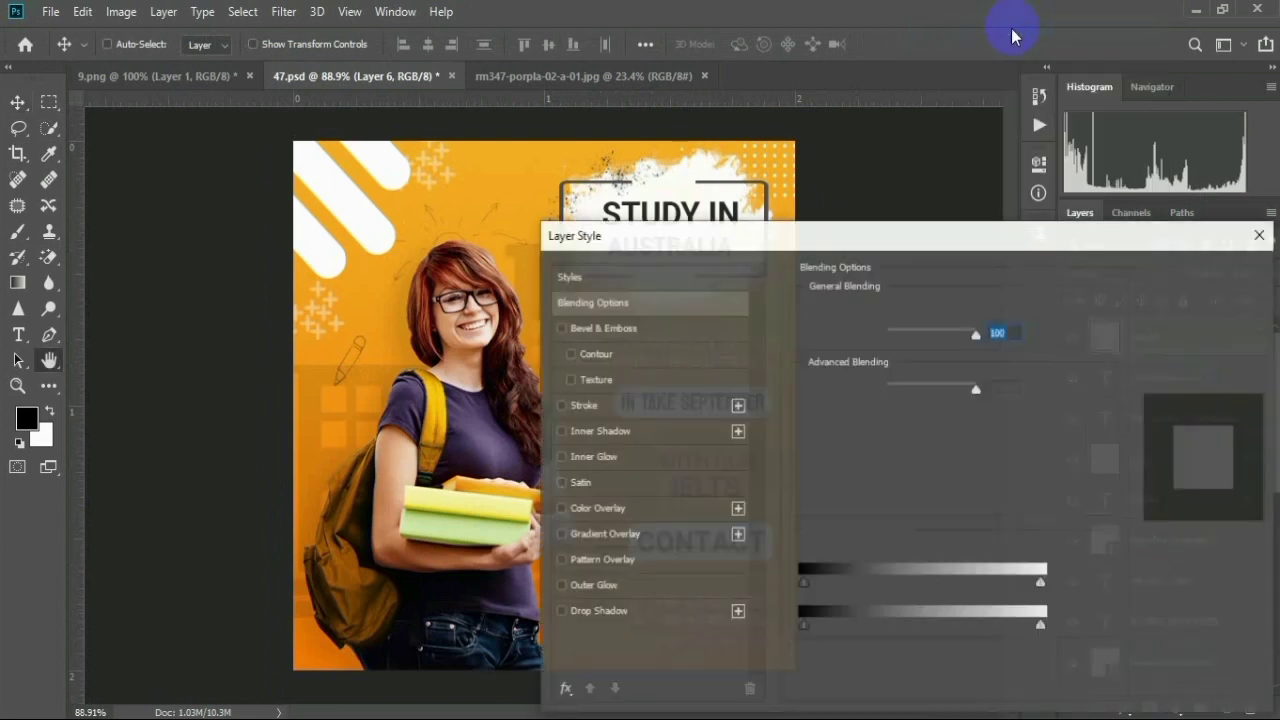
drag(686, 219, 945, 113)
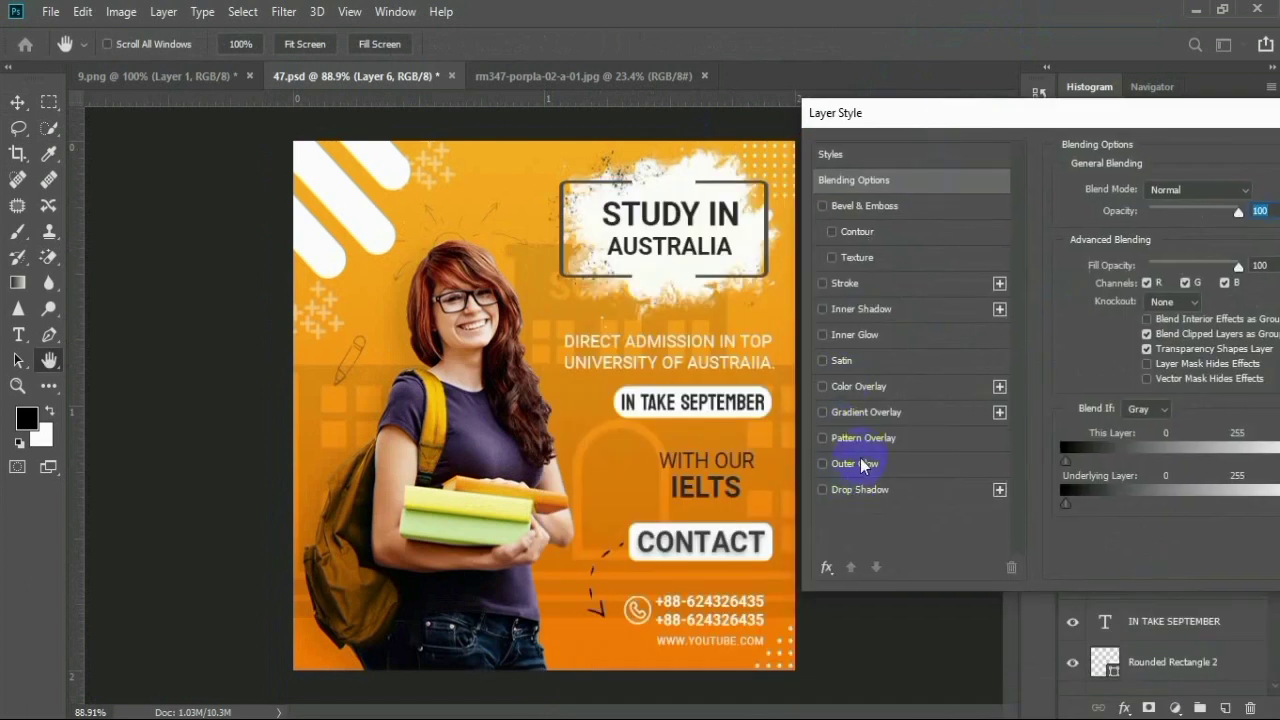
click(878, 393)
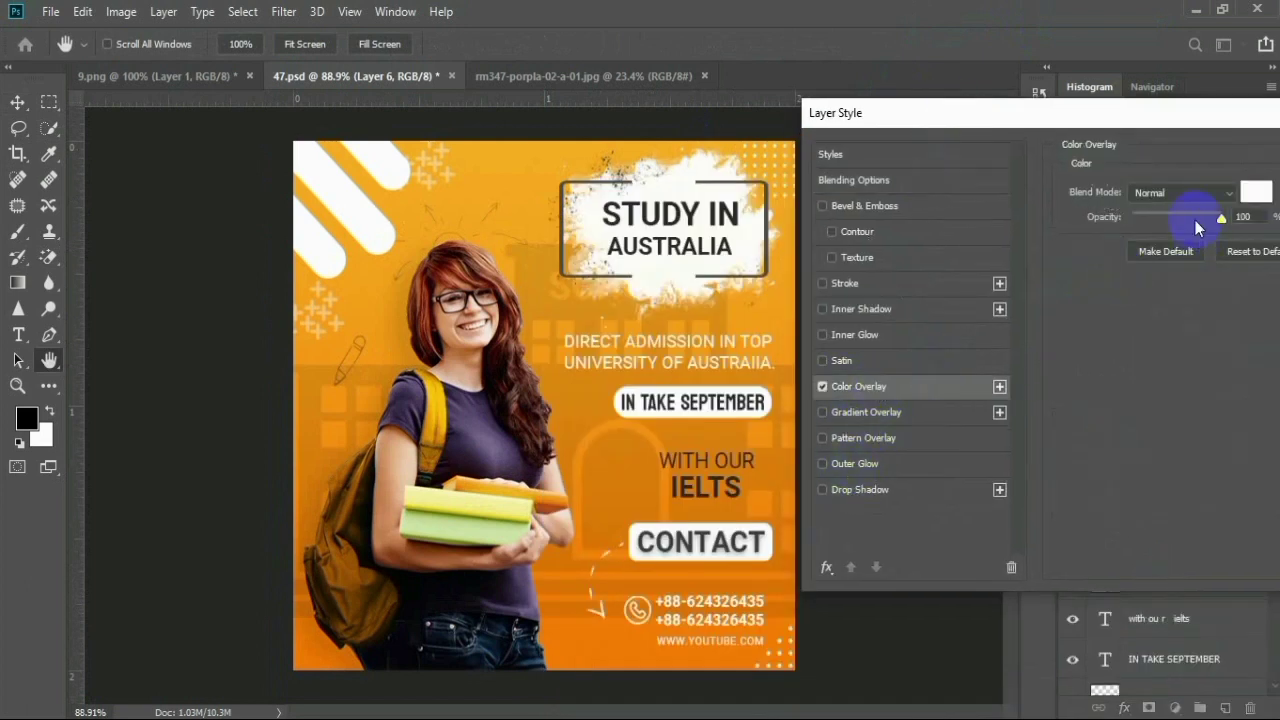
drag(1204, 115, 1054, 137)
drag(1236, 137, 956, 137)
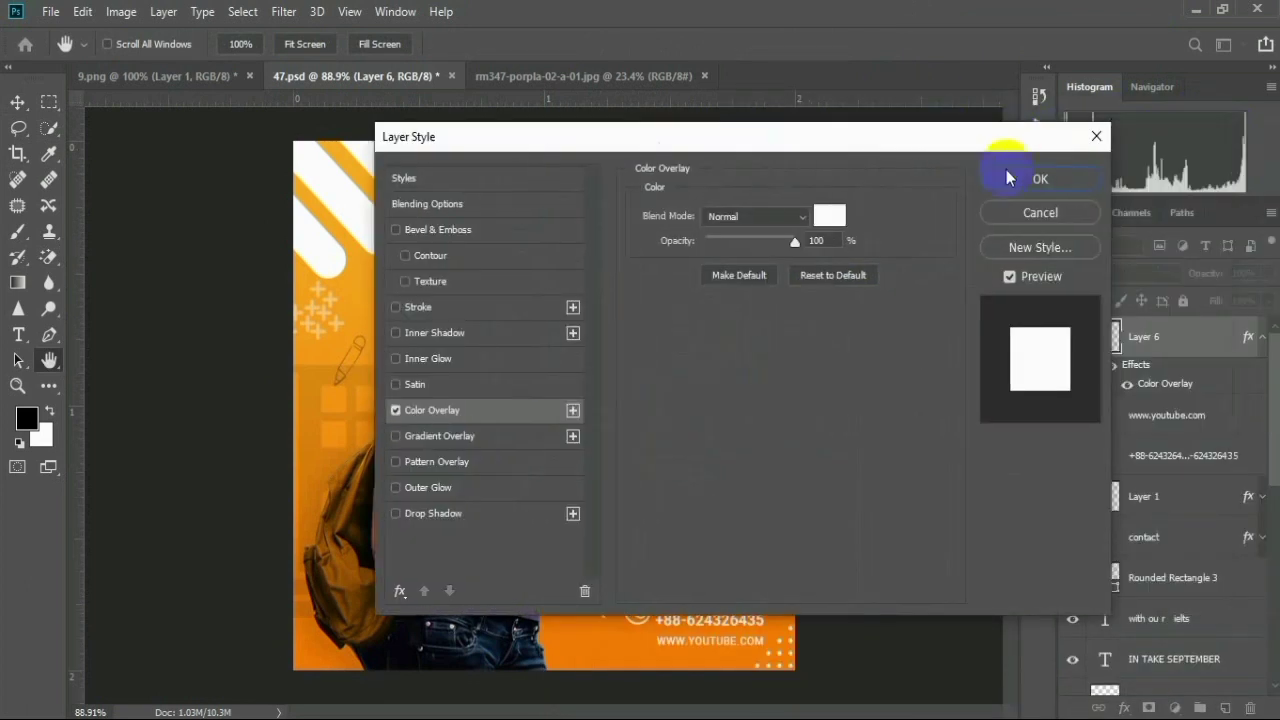
click(1048, 174)
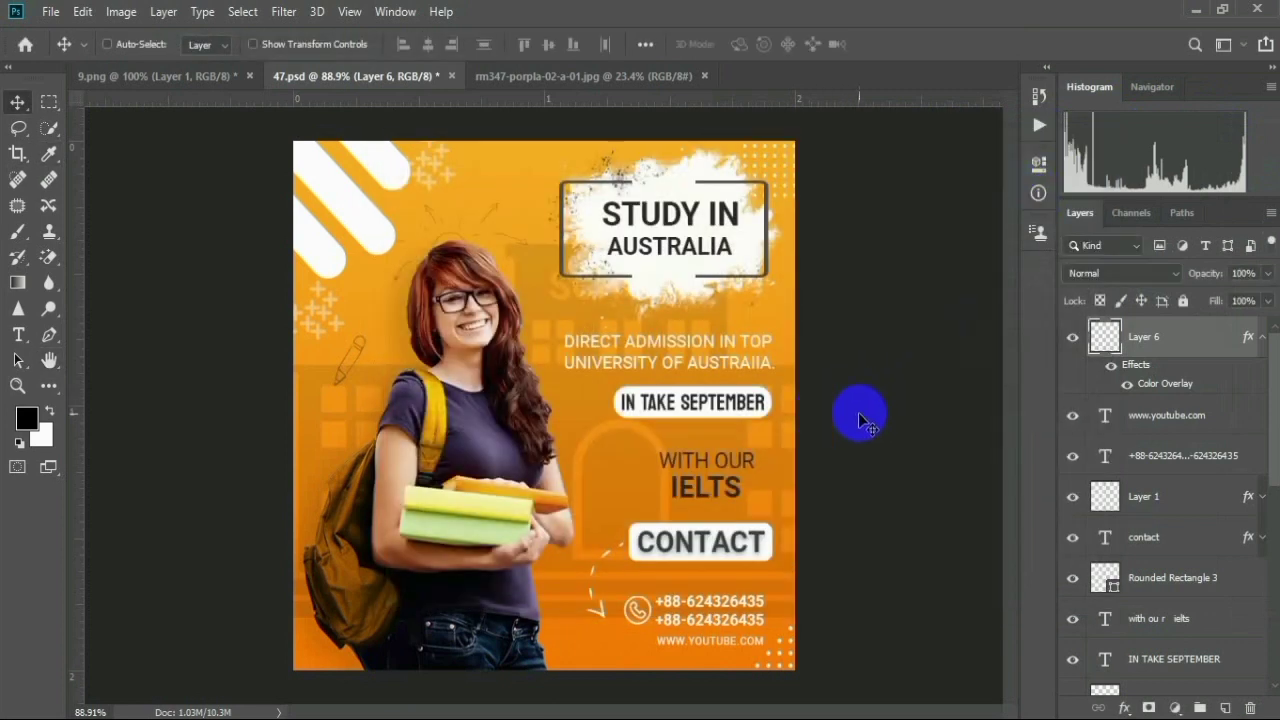
Delete the dashed arrow layer, Layer 6
scroll(822, 420, down, 6)
scroll(822, 420, up, 4)
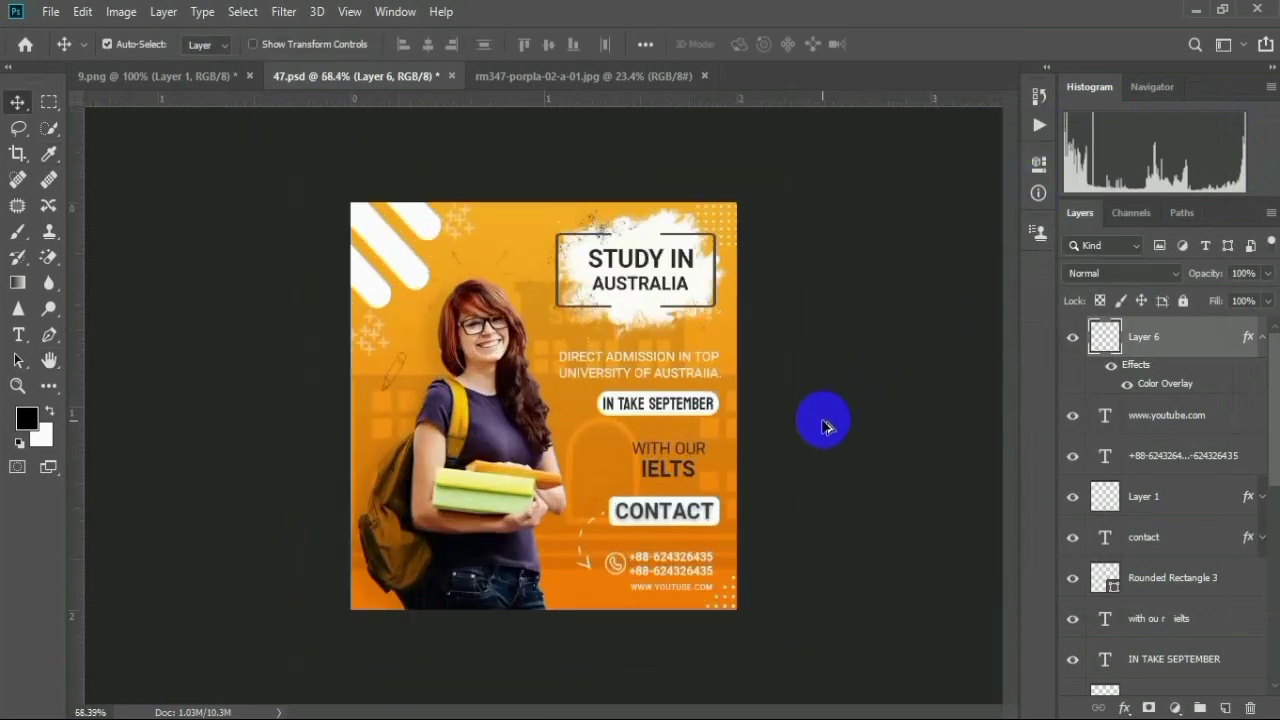
key(Delete)
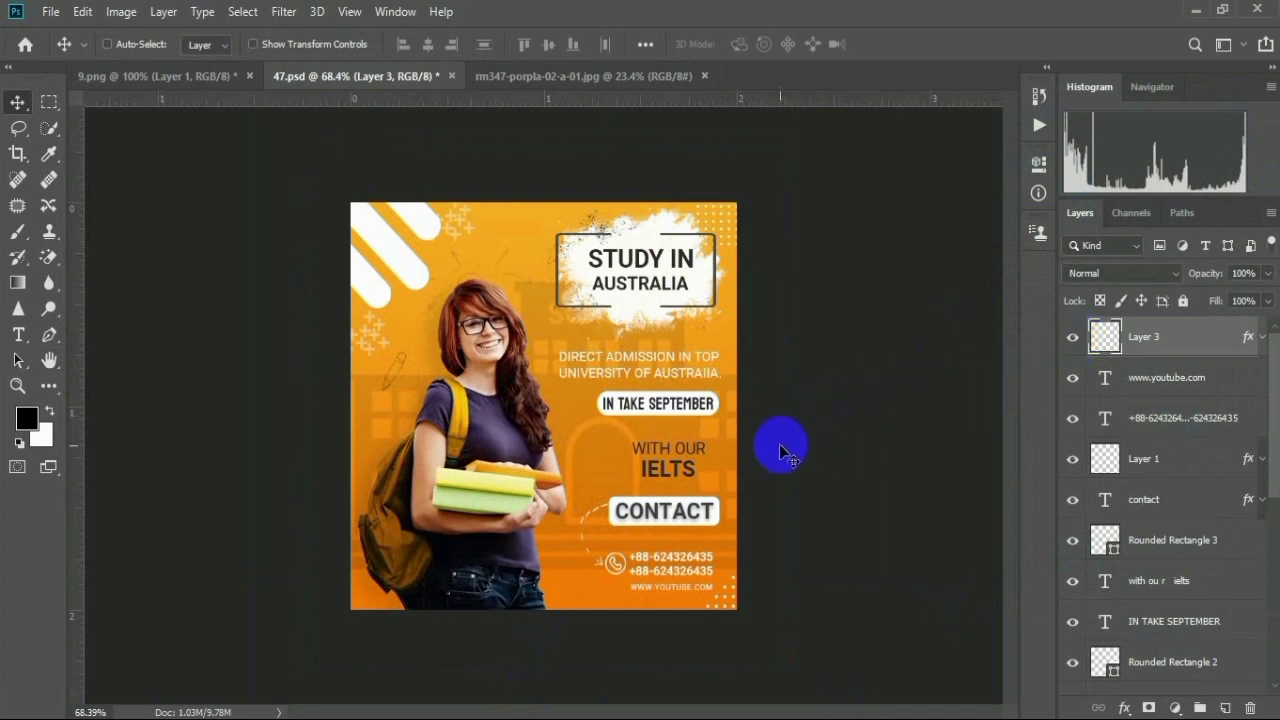
Review the whole poster layout and its details at several magnifications, including the thin dashed arrow beside the contact block
key(ctrl+minus)
key(ctrl+minus)
key(ctrl+minus)
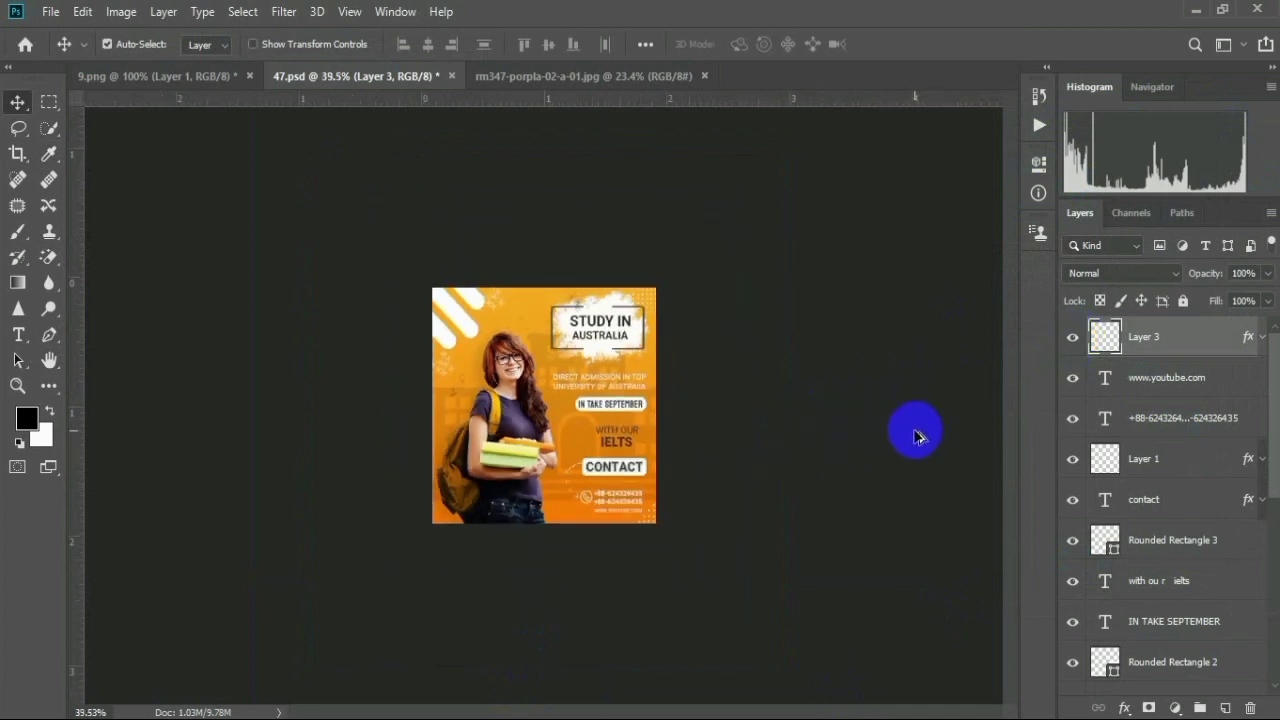
key(ctrl+plus)
key(ctrl+plus)
key(ctrl+plus)
scroll(714, 457, up, 3)
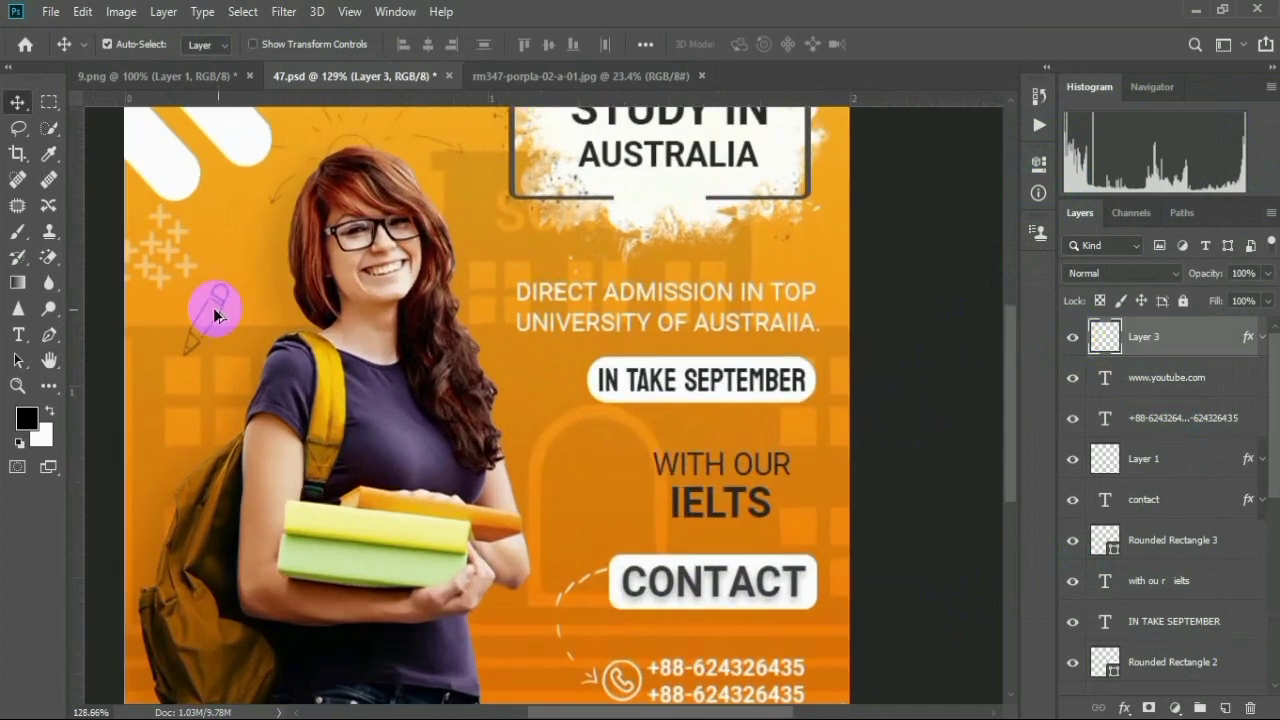
scroll(780, 251, down, 5)
scroll(780, 258, up, 1)
scroll(794, 277, down, 3)
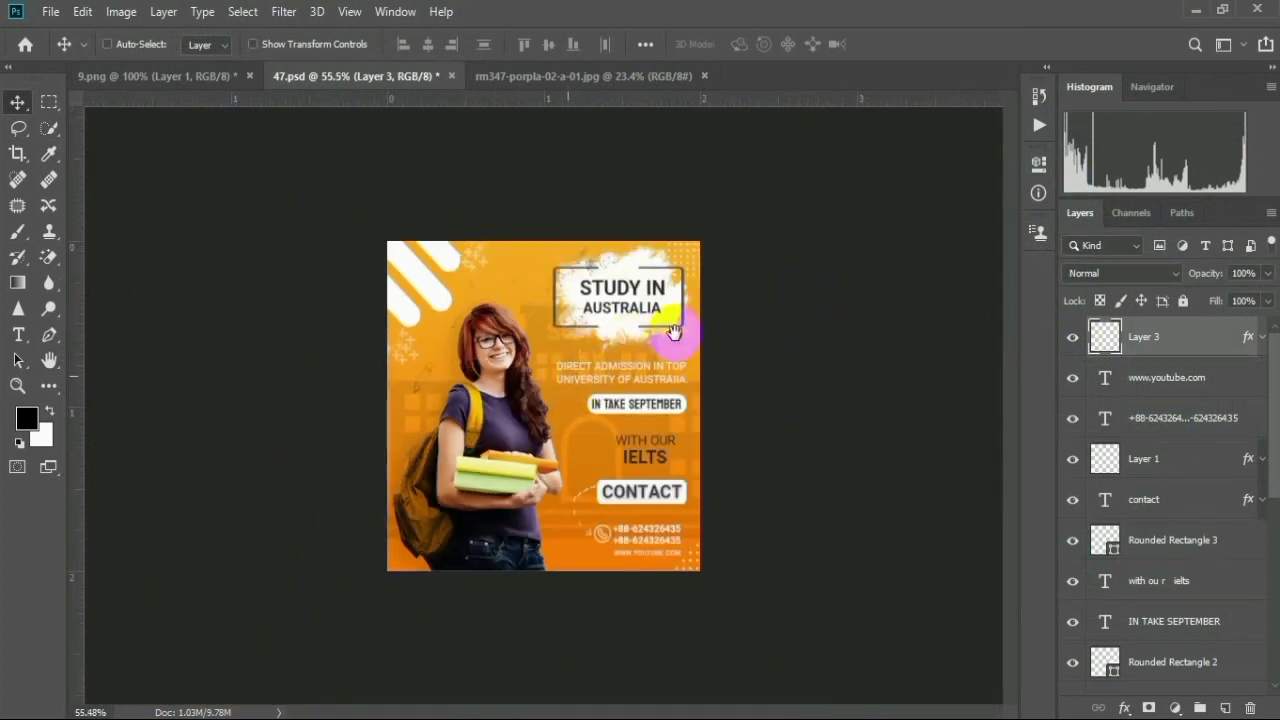
scroll(658, 361, up, 3)
scroll(658, 361, up, 4)
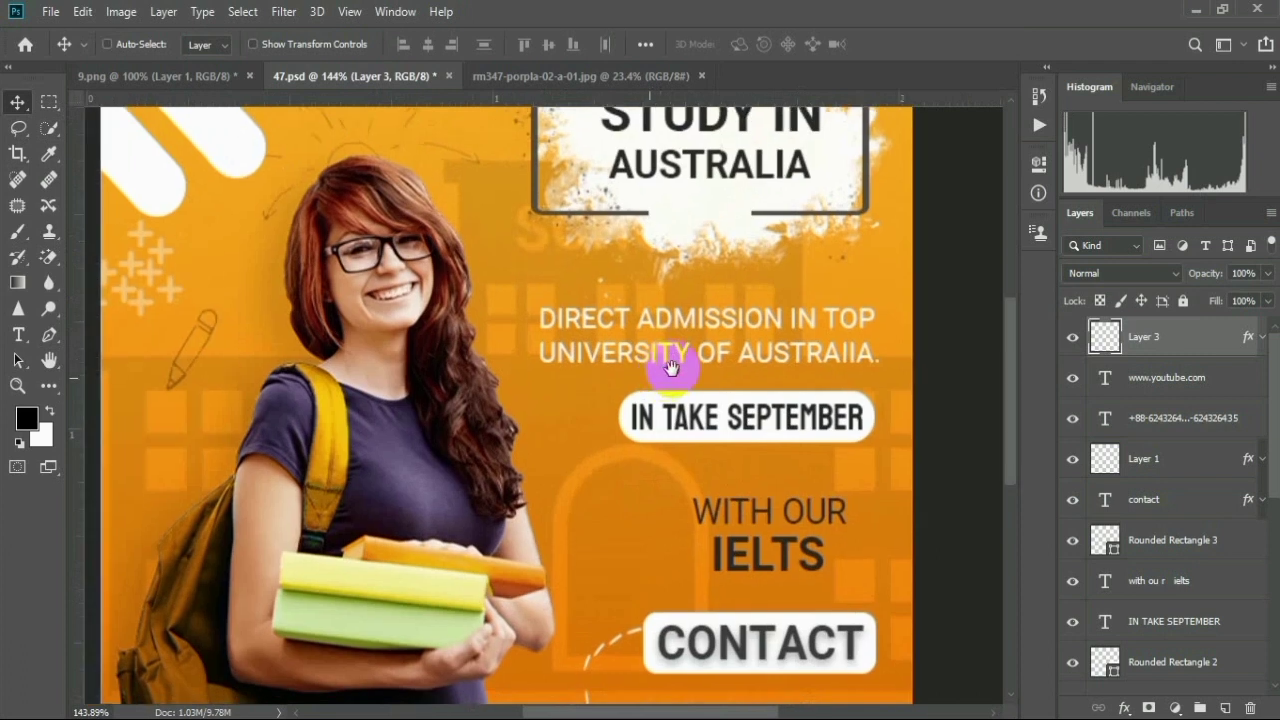
scroll(764, 365, down, 3)
scroll(764, 372, down, 3)
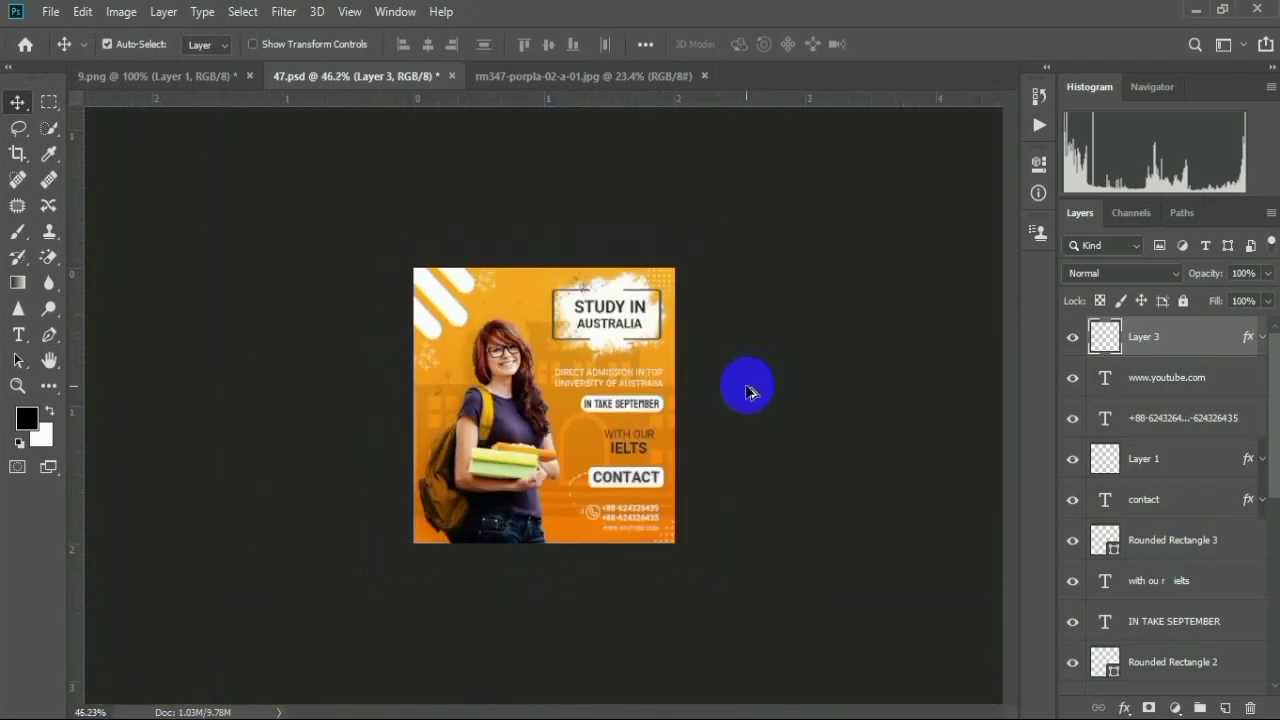
scroll(746, 386, up, 2)
scroll(750, 391, up, 1)
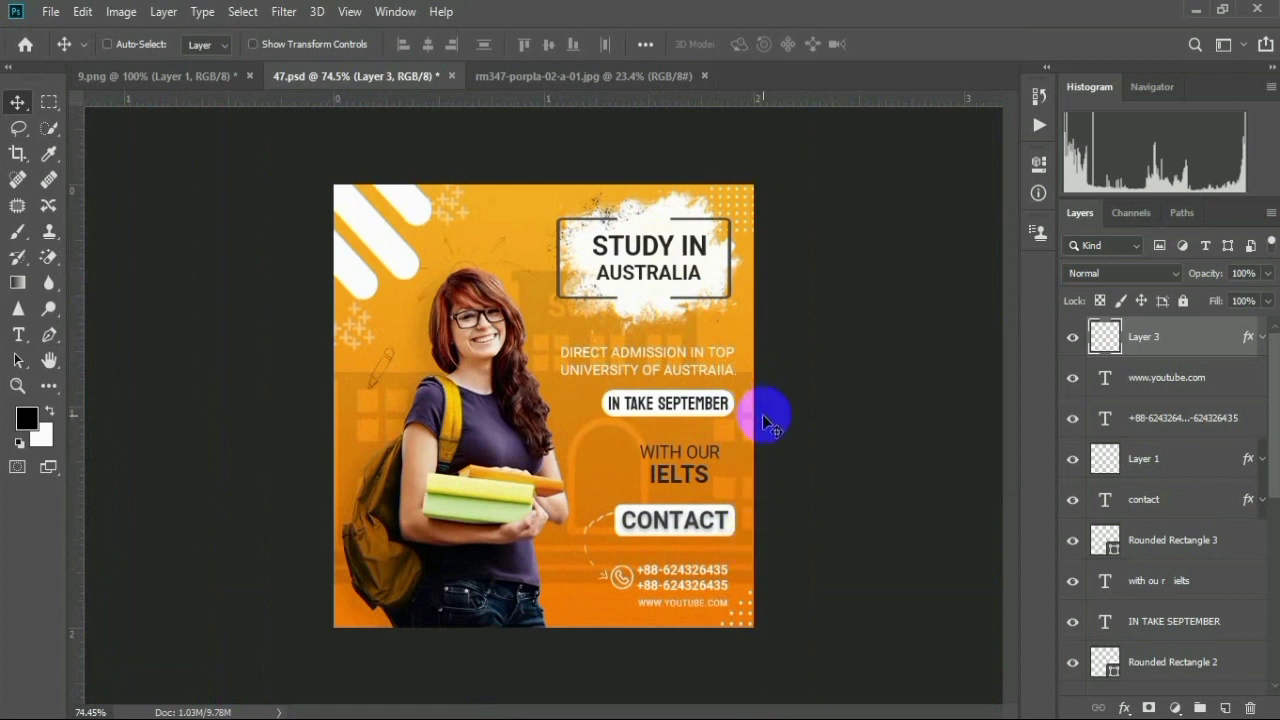
scroll(766, 422, down, 3)
scroll(766, 420, up, 2)
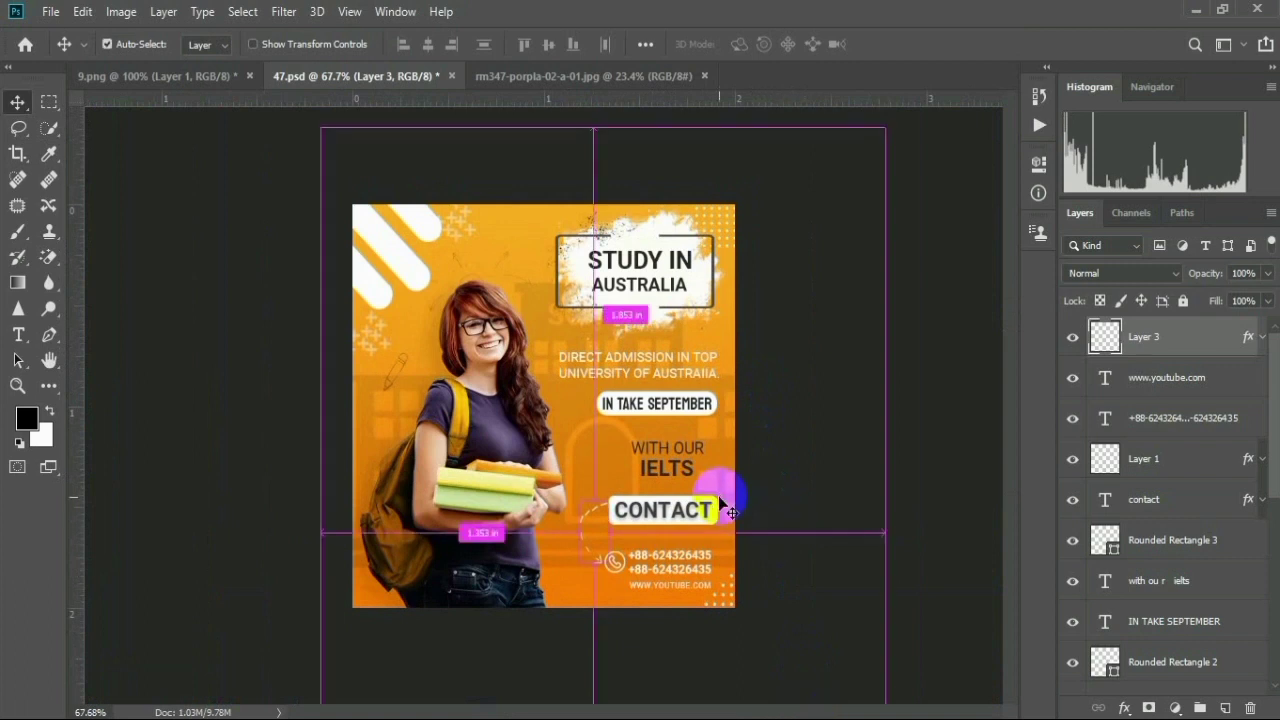
scroll(723, 495, down, 2)
scroll(723, 500, up, 2)
Toggle the visibility of the dashed arrow on Layer 3 to compare the poster with and without it
click(1072, 339)
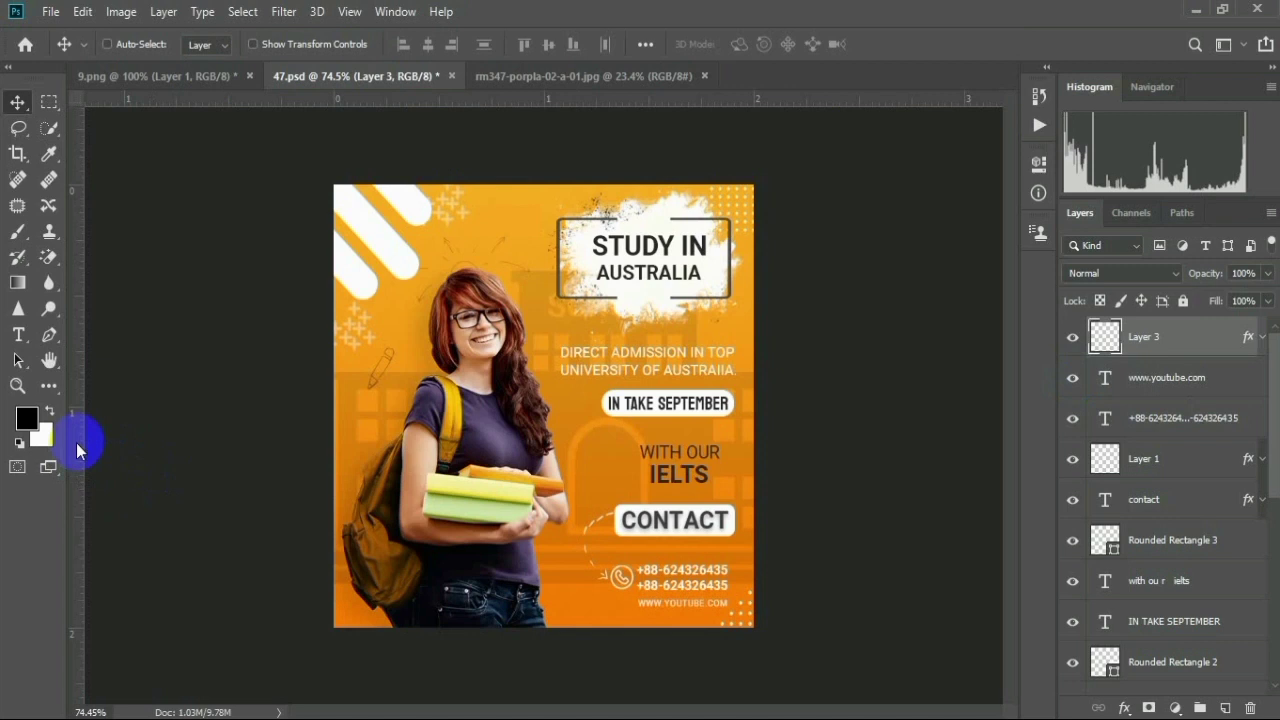
drag(78, 440, 4, 392)
click(1072, 338)
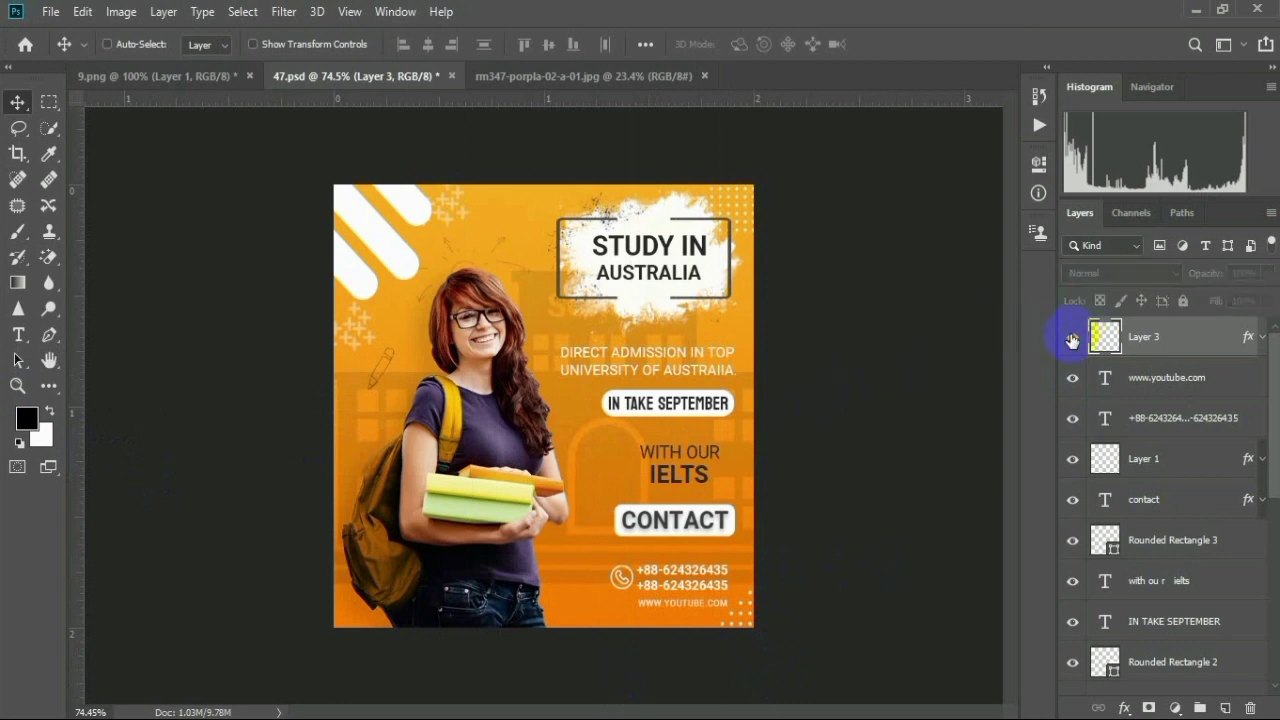